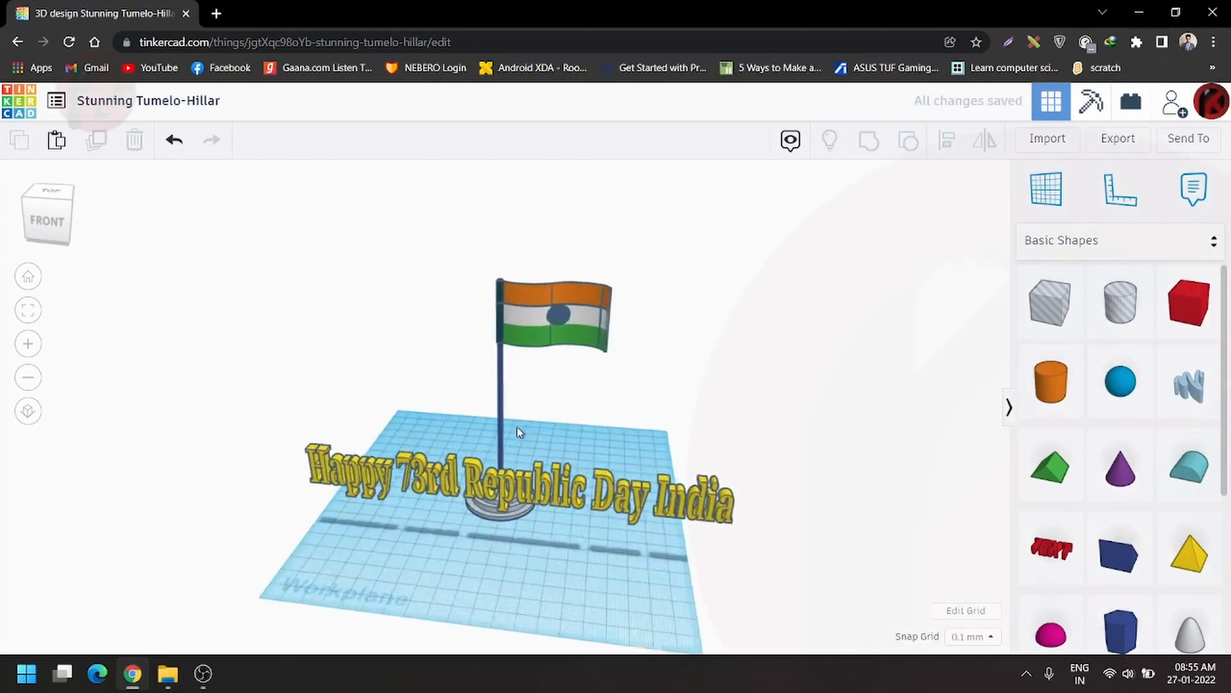
pyautogui.scroll(3, 507, 422)
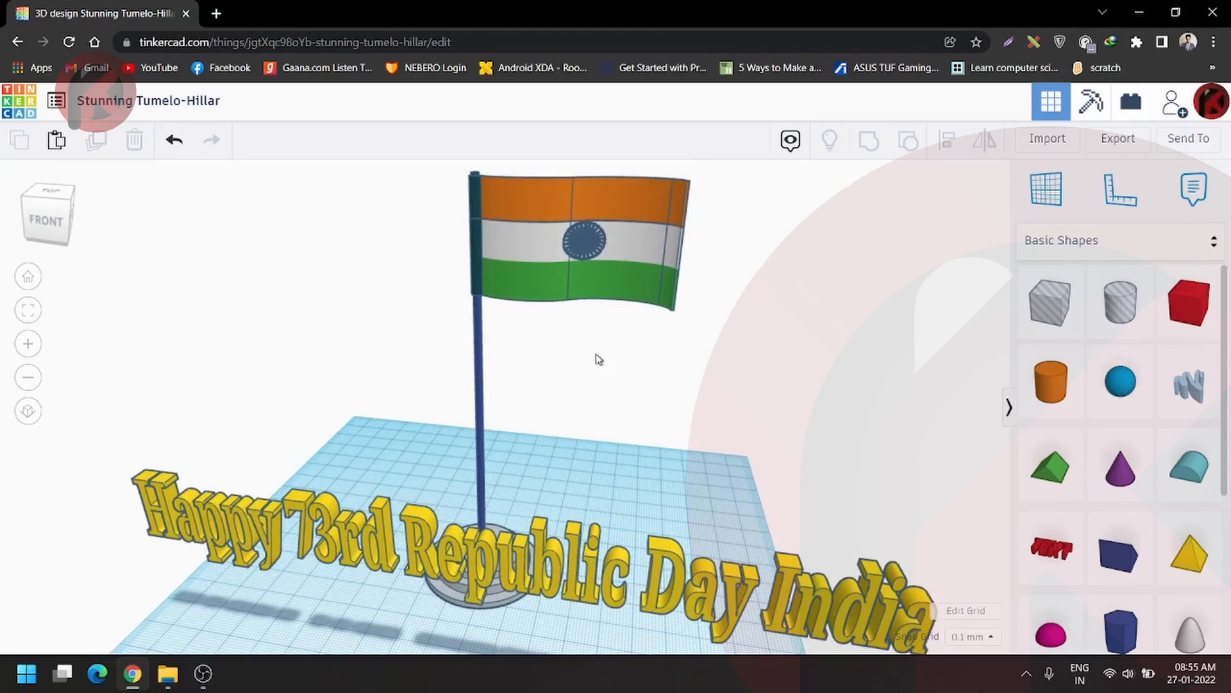
pyautogui.moveTo(69, 204); pyautogui.dragTo(95, 205)
pyautogui.click(64, 207)
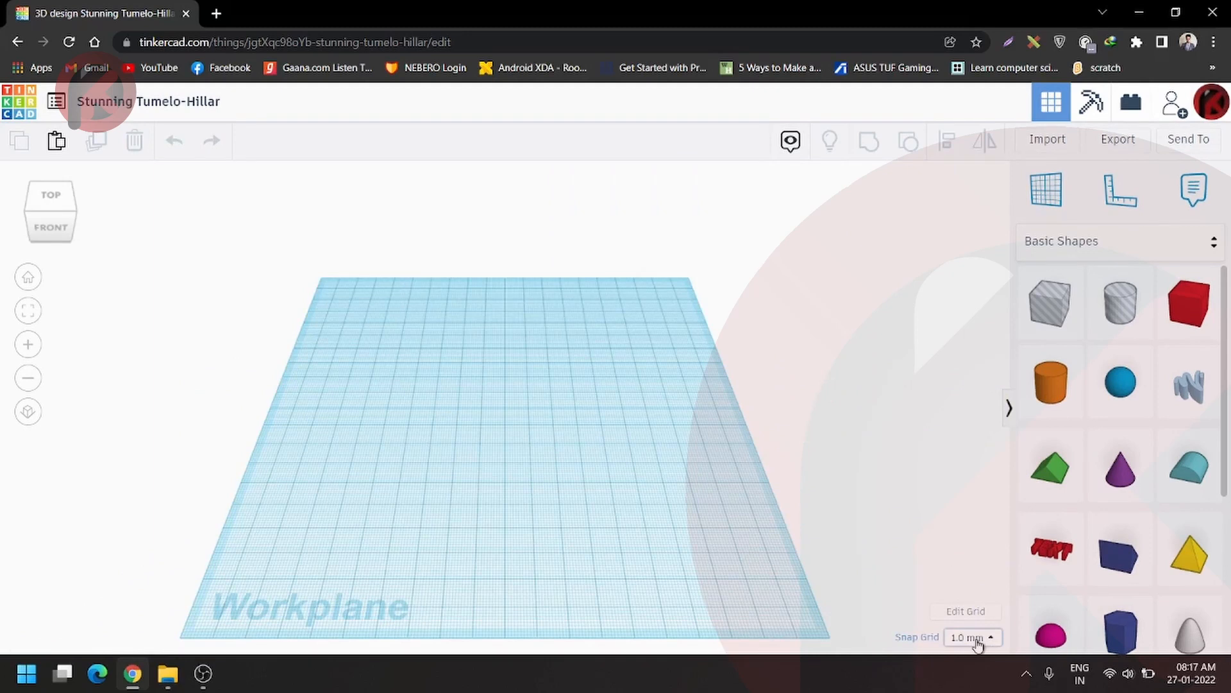
# - Set the snap grid to 0.1 mm
pyautogui.click(991, 639)
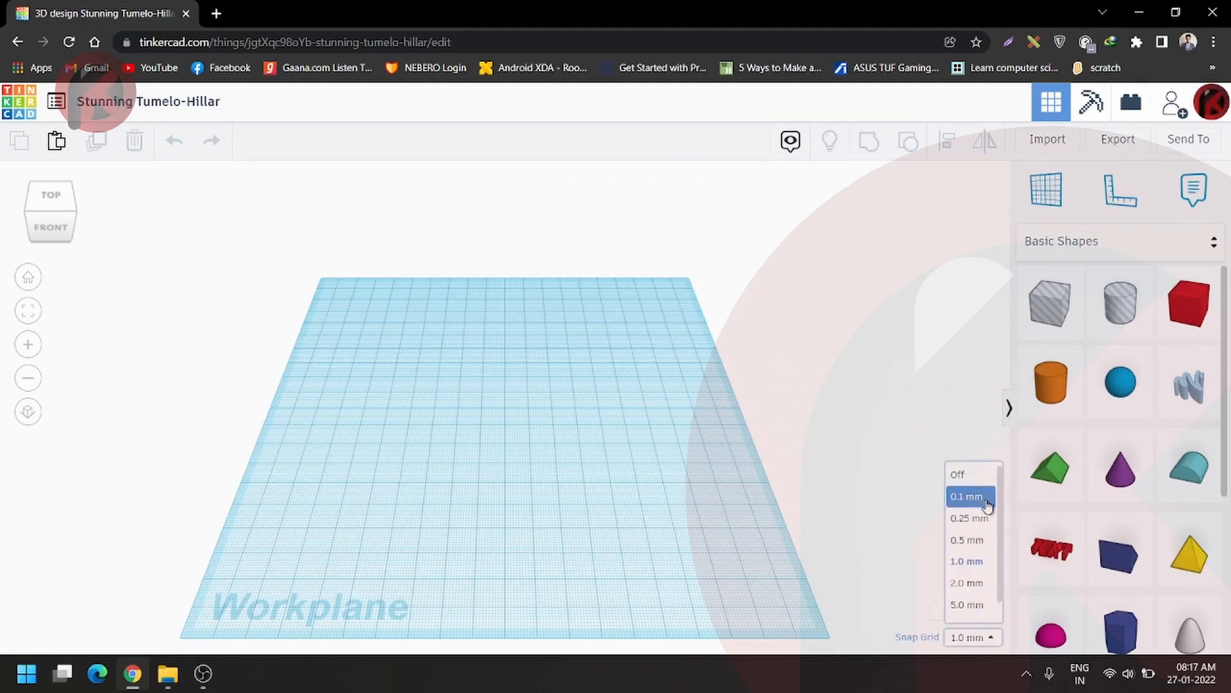
pyautogui.click(987, 639)
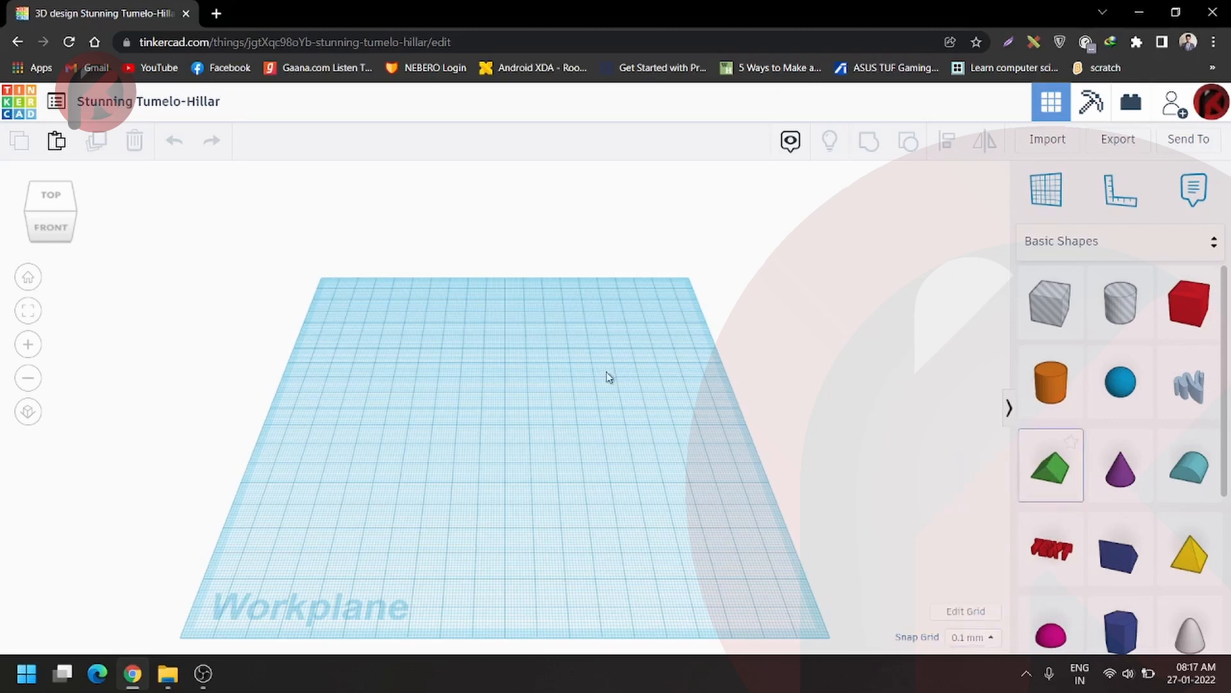
# - Place a solid box near the workplane's centre and stretch it to about 83.3 mm long and 61.3 mm high
pyautogui.moveTo(313, 398); pyautogui.dragTo(590, 415, button='right')
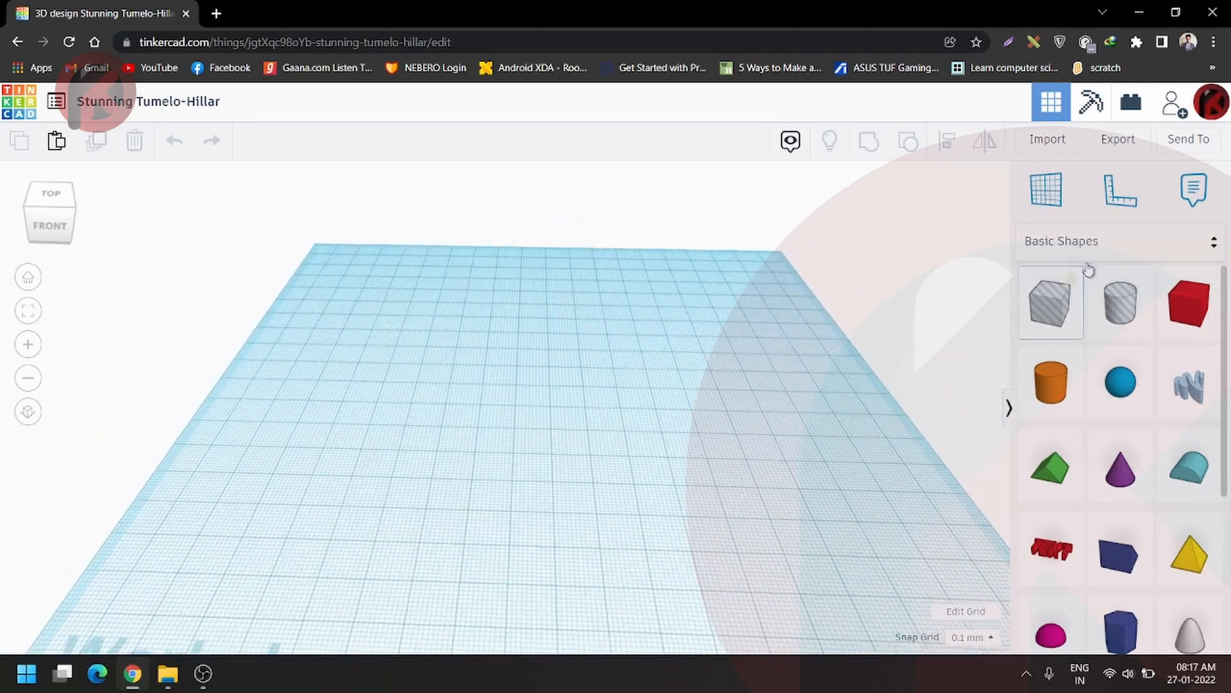
pyautogui.click(1190, 301)
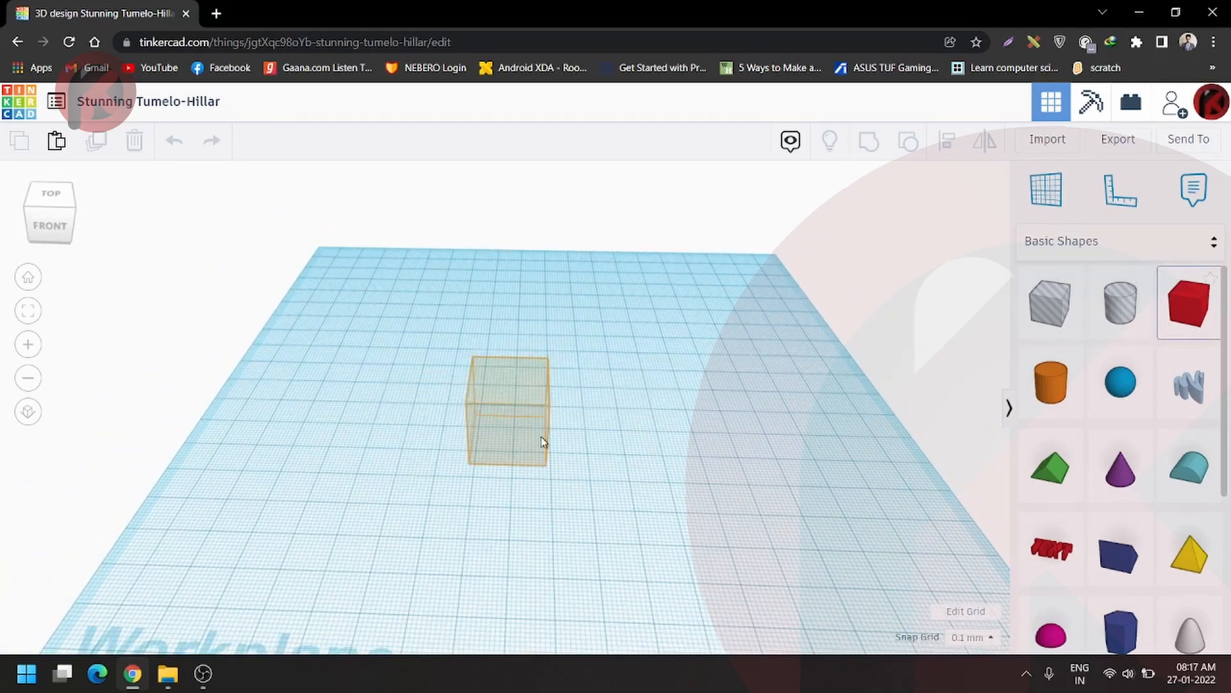
pyautogui.click(543, 442)
pyautogui.moveTo(589, 456); pyautogui.dragTo(471, 446, button='right')
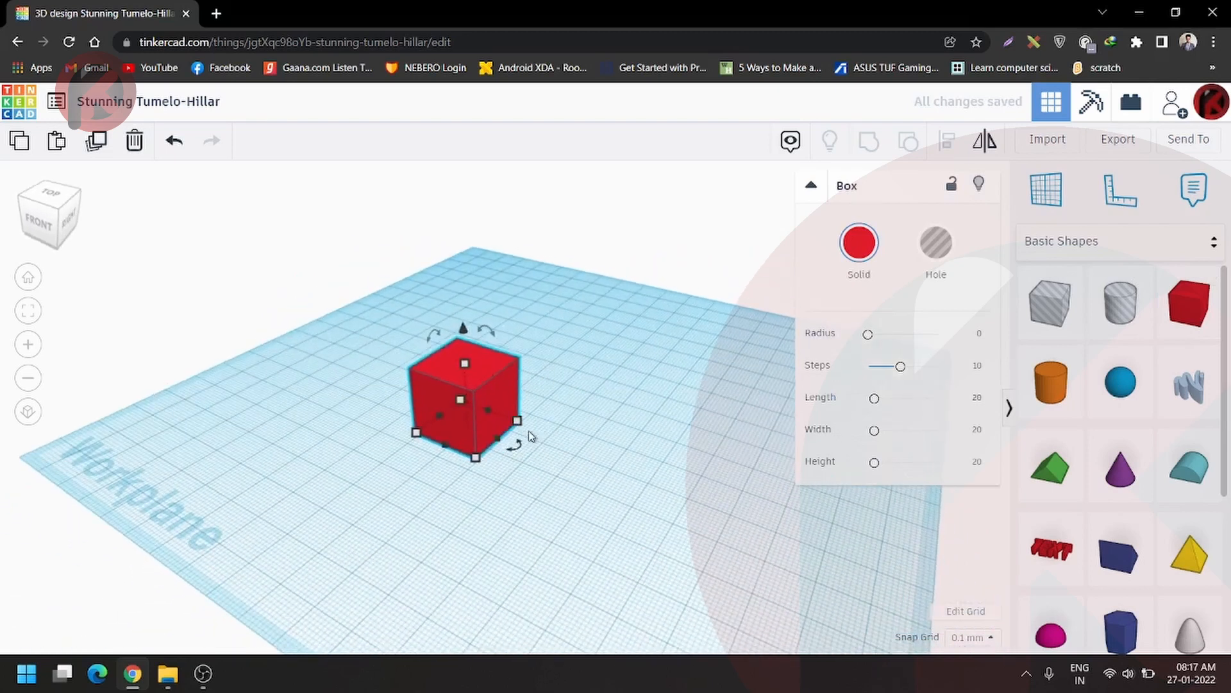
pyautogui.moveTo(524, 432); pyautogui.dragTo(748, 500)
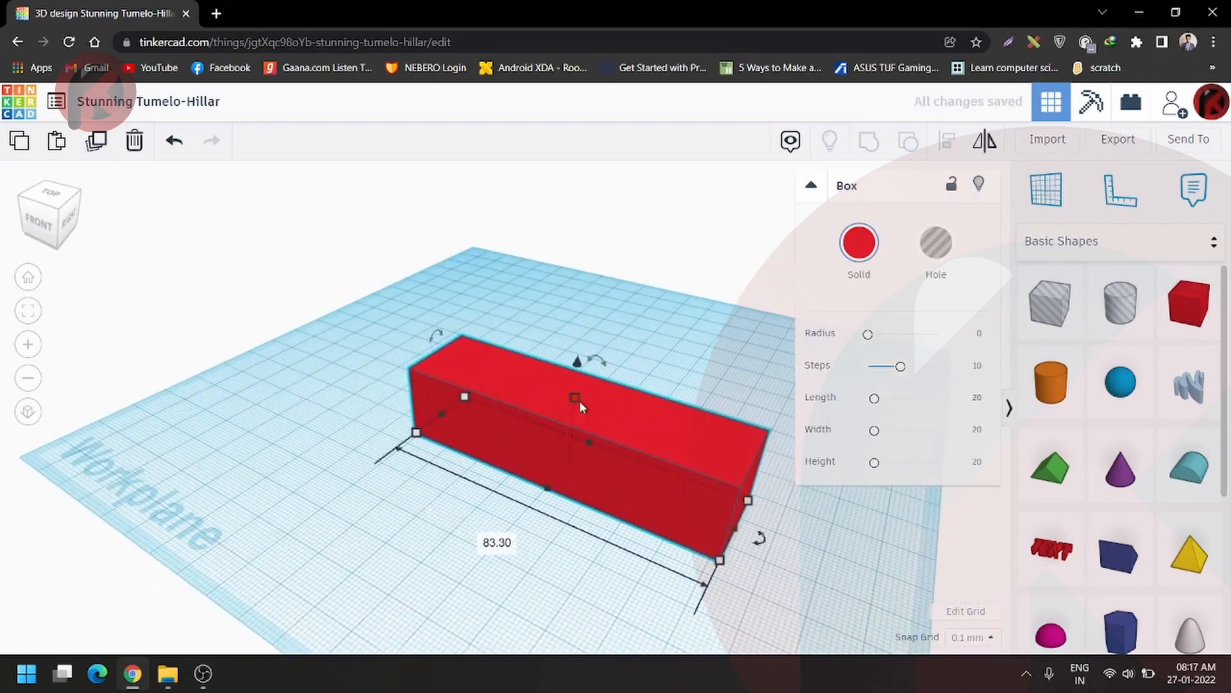
pyautogui.moveTo(580, 405); pyautogui.dragTo(602, 232)
# - Add a cylinder beside the box, scale it up proportionally to about 64 mm high, and give it 64 sides
pyautogui.moveTo(633, 429); pyautogui.dragTo(510, 507, button='right')
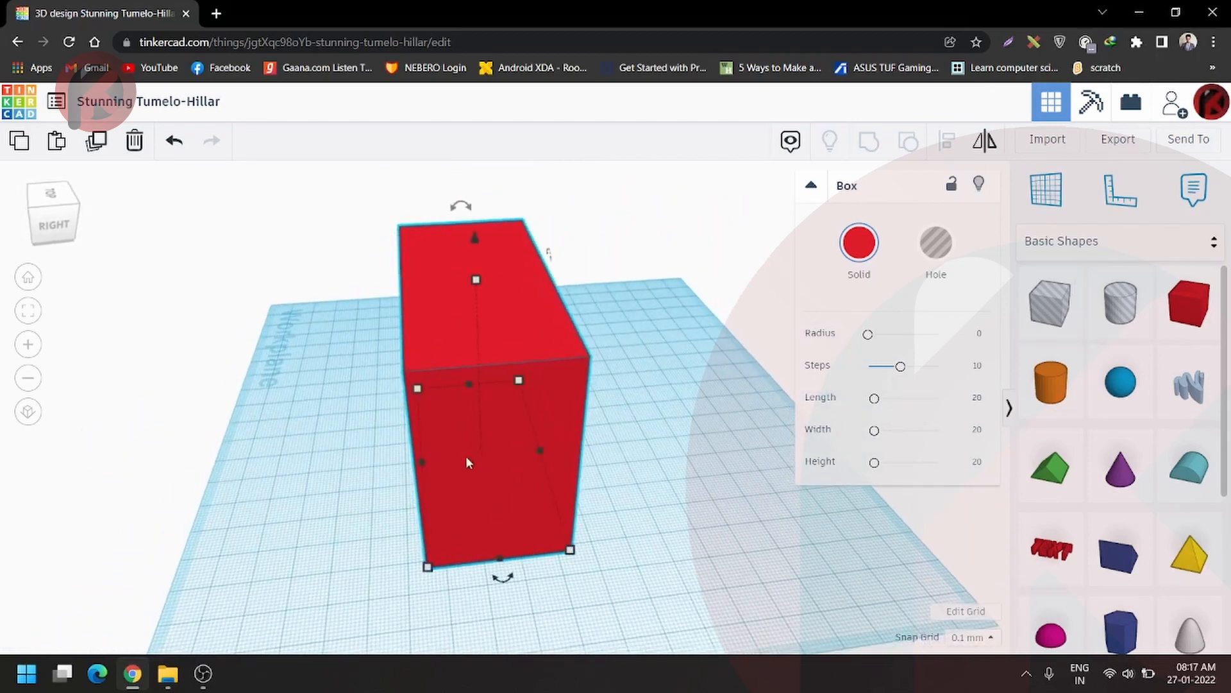
pyautogui.moveTo(467, 462); pyautogui.dragTo(500, 463, button='right')
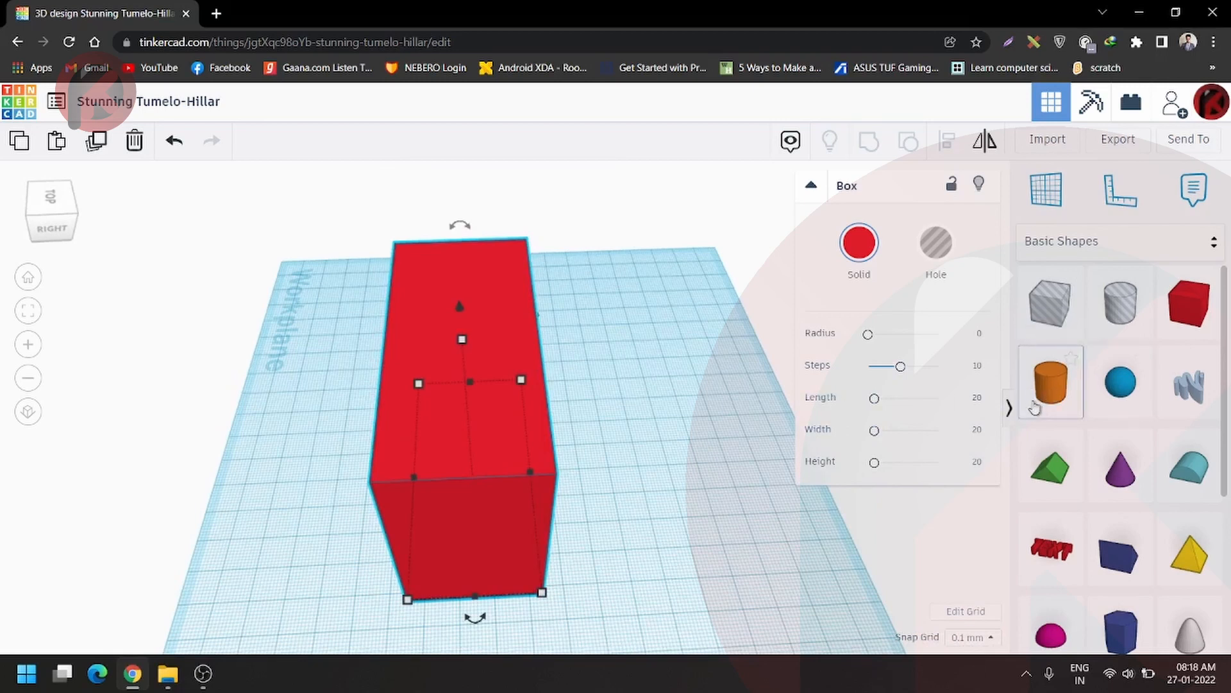
pyautogui.moveTo(937, 383); pyautogui.dragTo(613, 540)
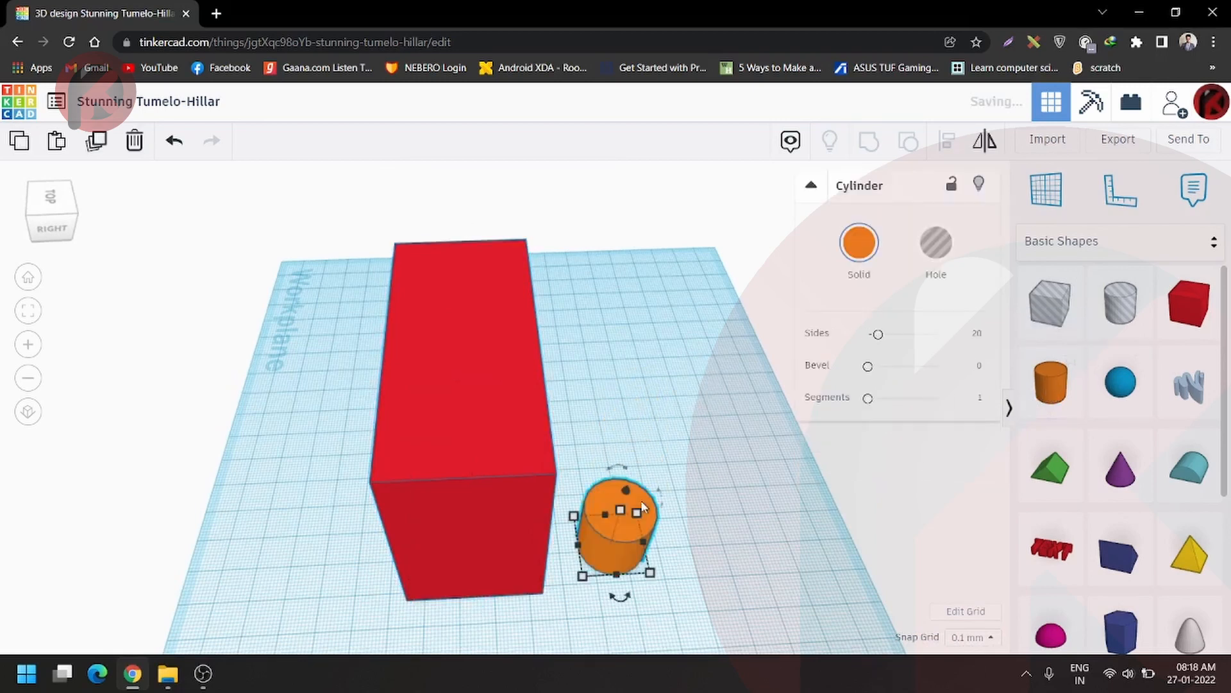
pyautogui.keyDown('shift'); pyautogui.moveTo(641, 486); pyautogui.dragTo(726, 406); pyautogui.keyUp('shift')
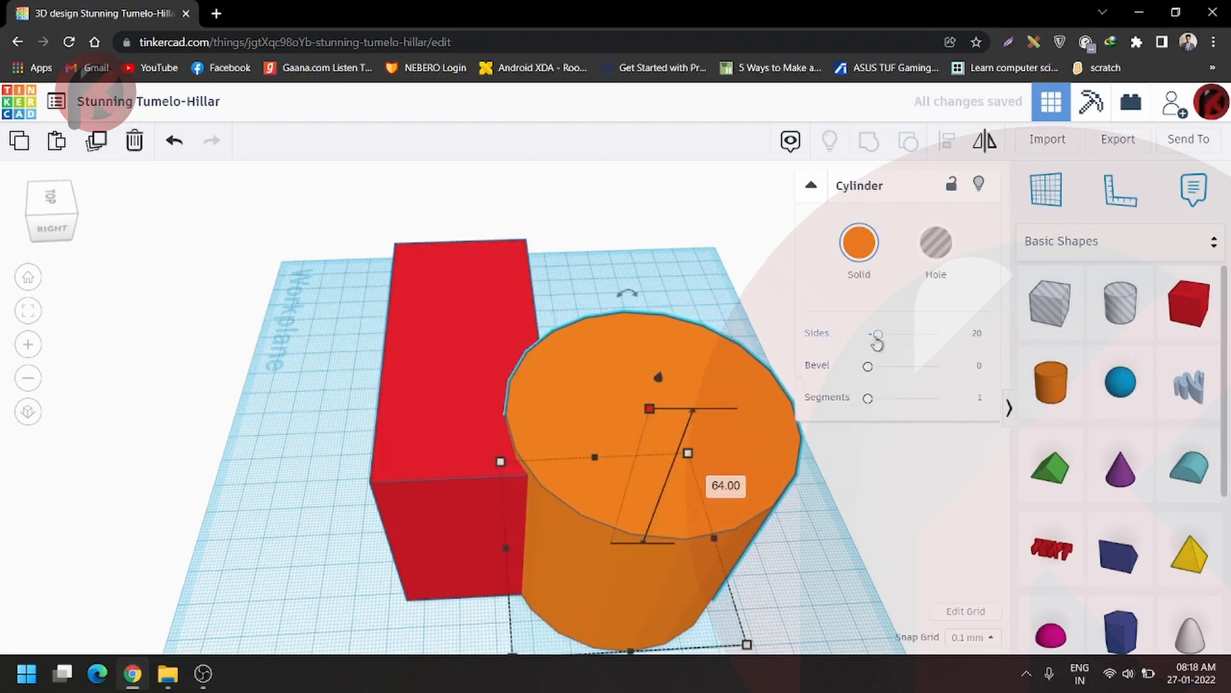
pyautogui.moveTo(879, 335); pyautogui.dragTo(937, 334)
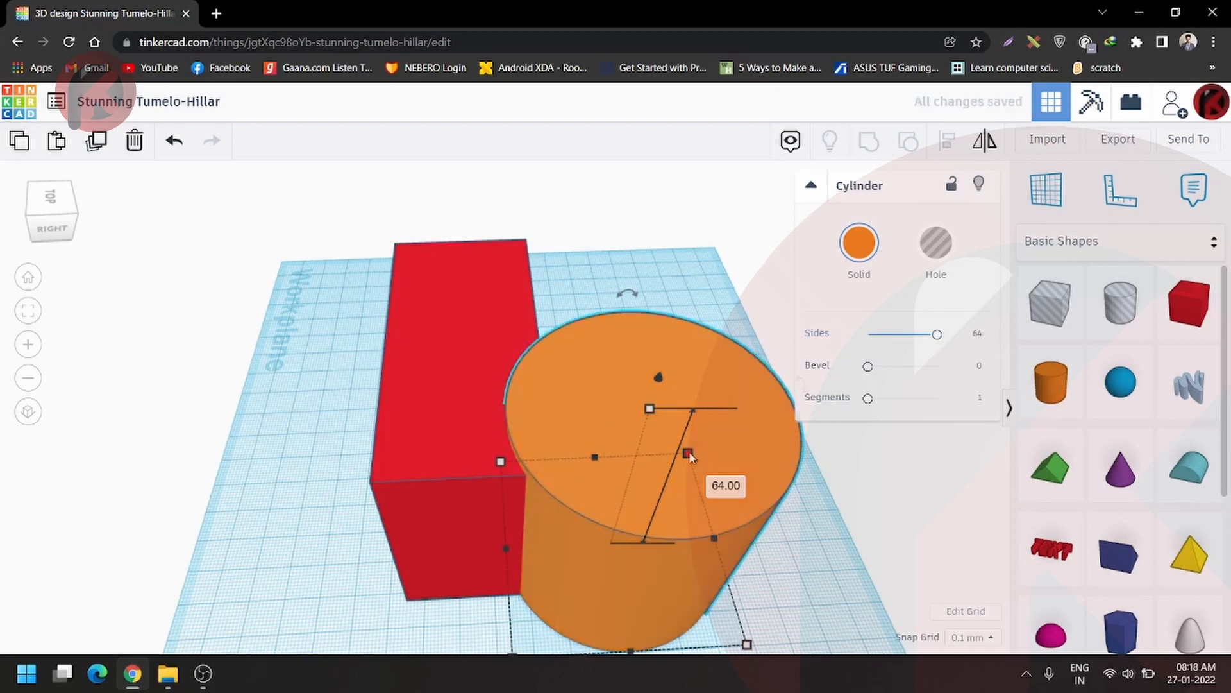
# - Move the cylinder so it partly overlaps the long side of the box, and lower its height to about 61 mm
pyautogui.moveTo(733, 444); pyautogui.dragTo(601, 387)
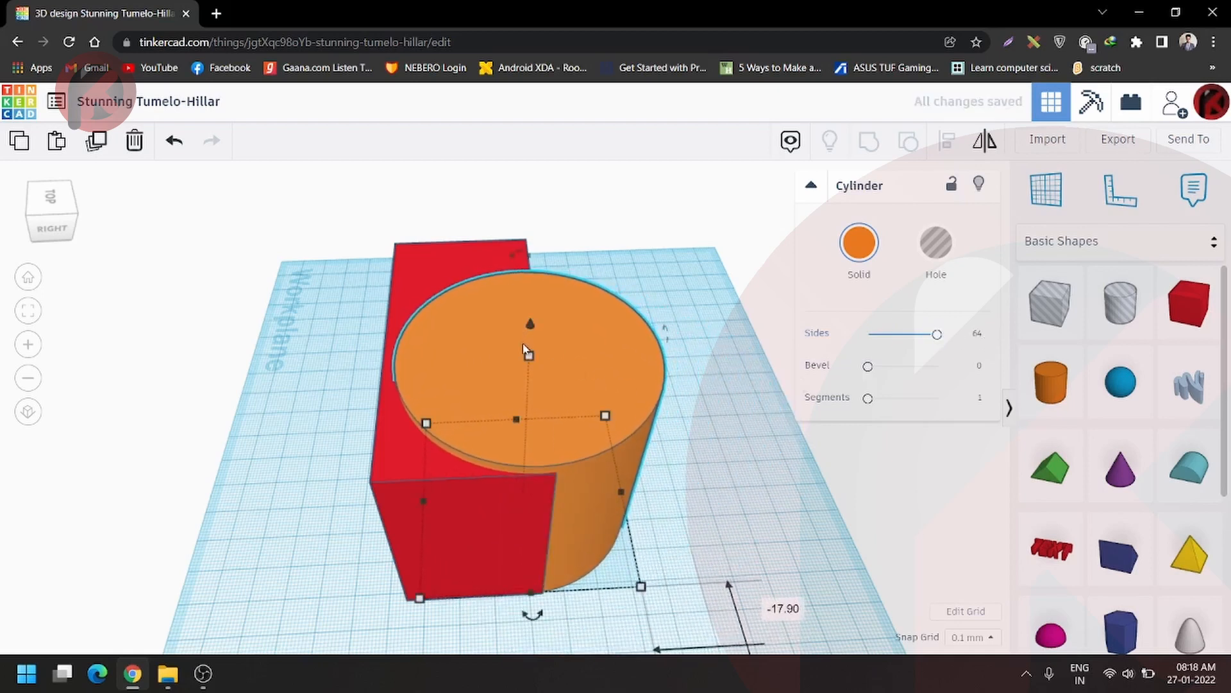
pyautogui.moveTo(531, 359); pyautogui.dragTo(539, 364)
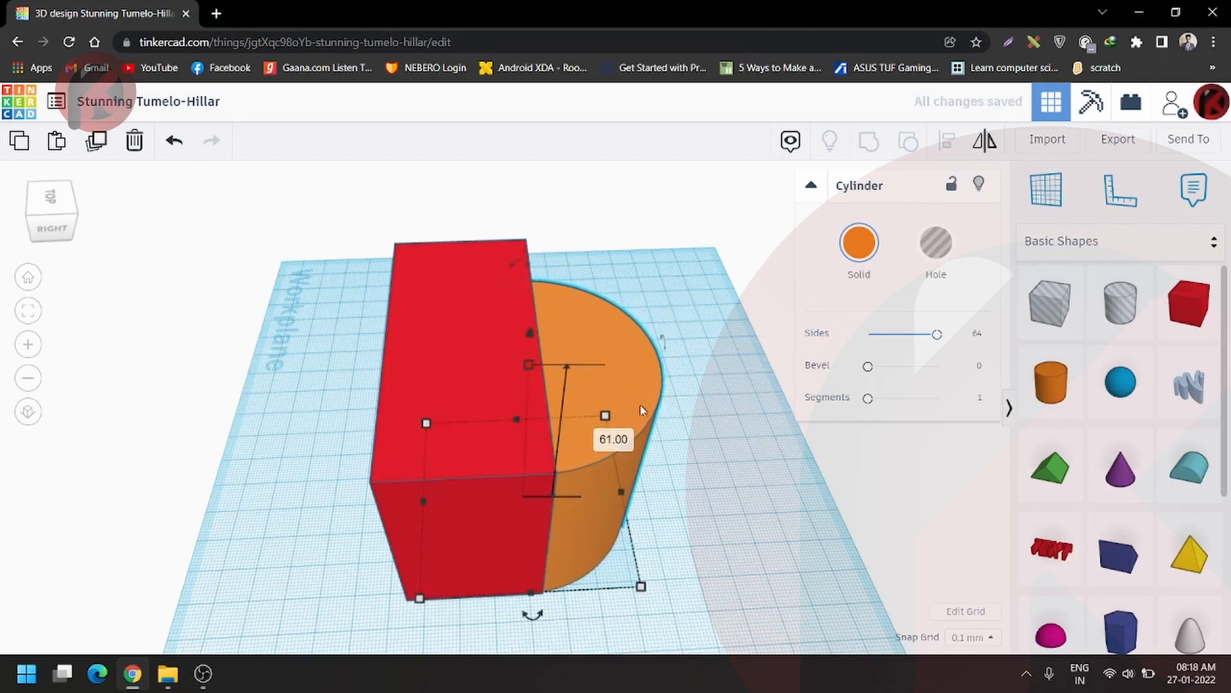
pyautogui.moveTo(539, 364); pyautogui.dragTo(495, 381, button='right')
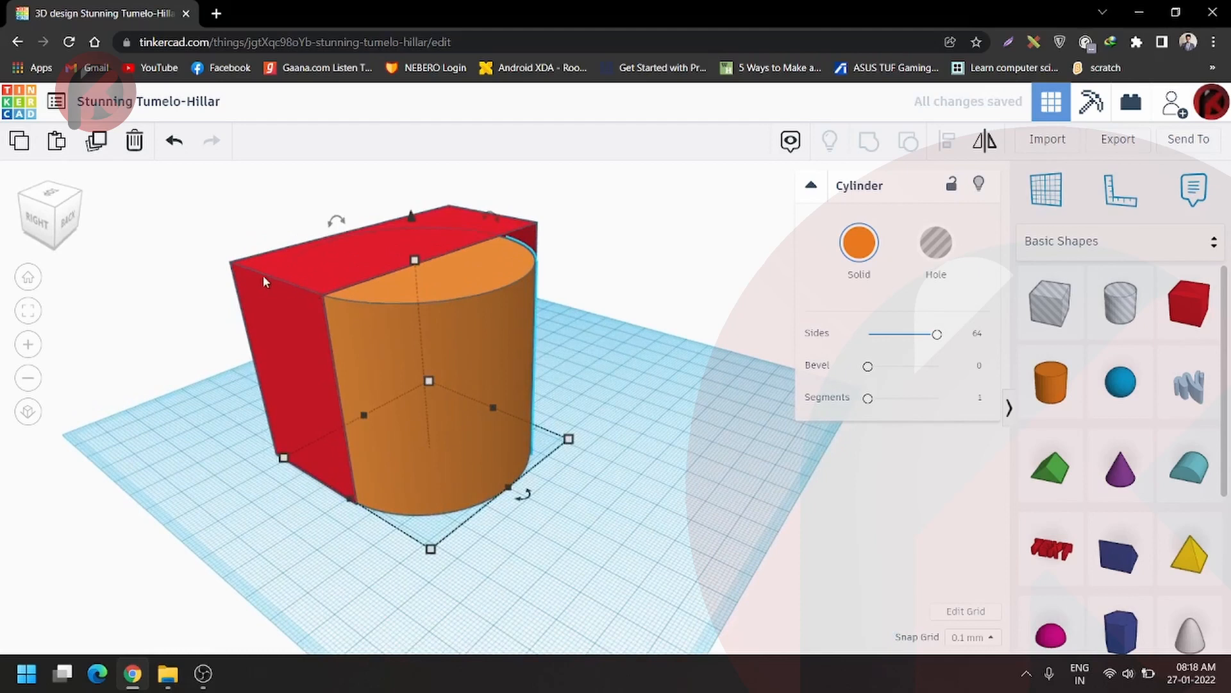
# - Set the height of both the box and the cylinder to 60 mm
pyautogui.click(392, 246)
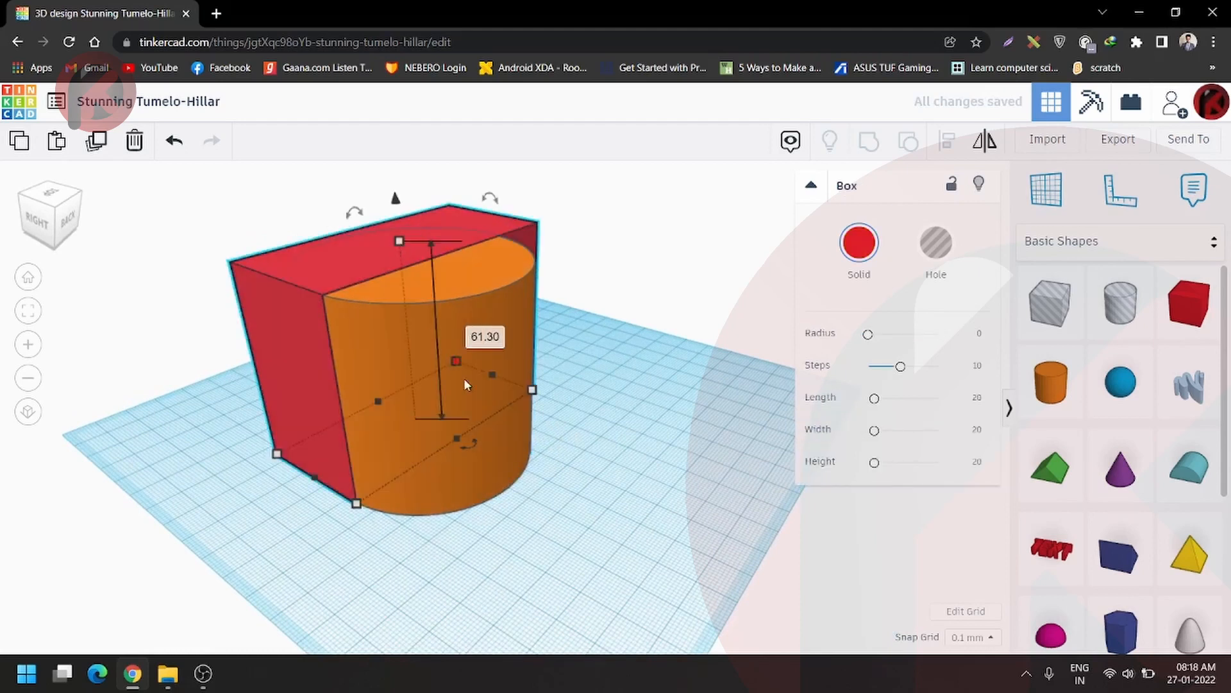
pyautogui.write('60')
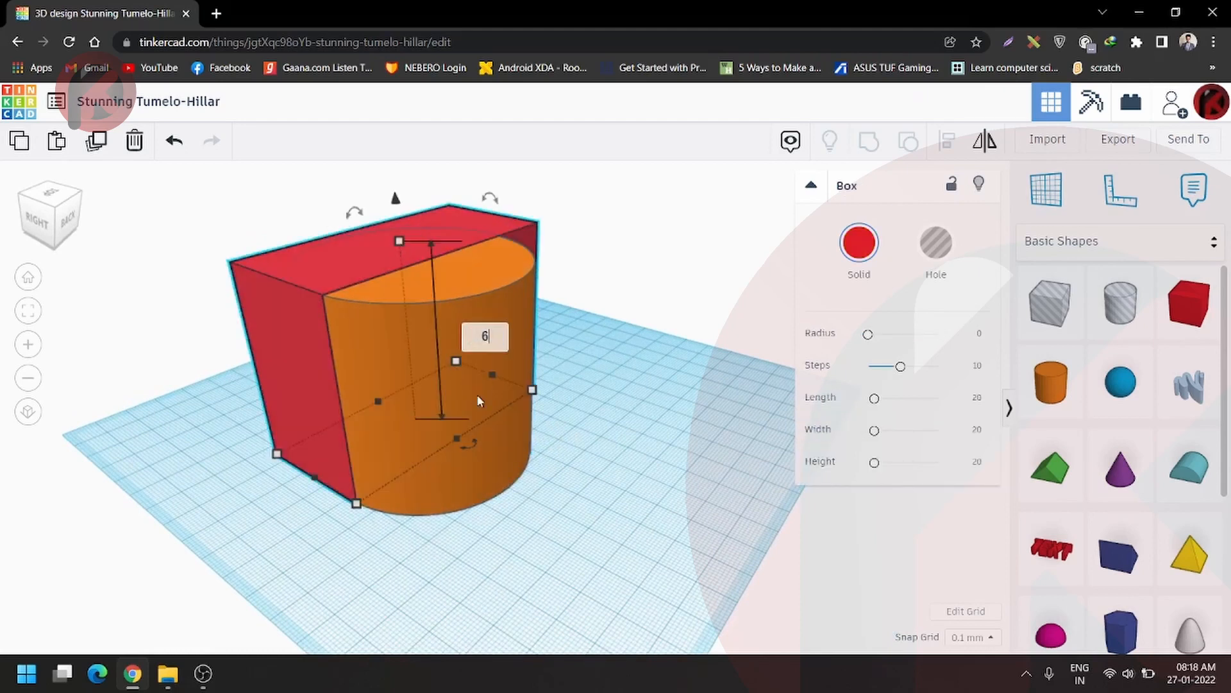
pyautogui.press('Return')
pyautogui.press('Escape')
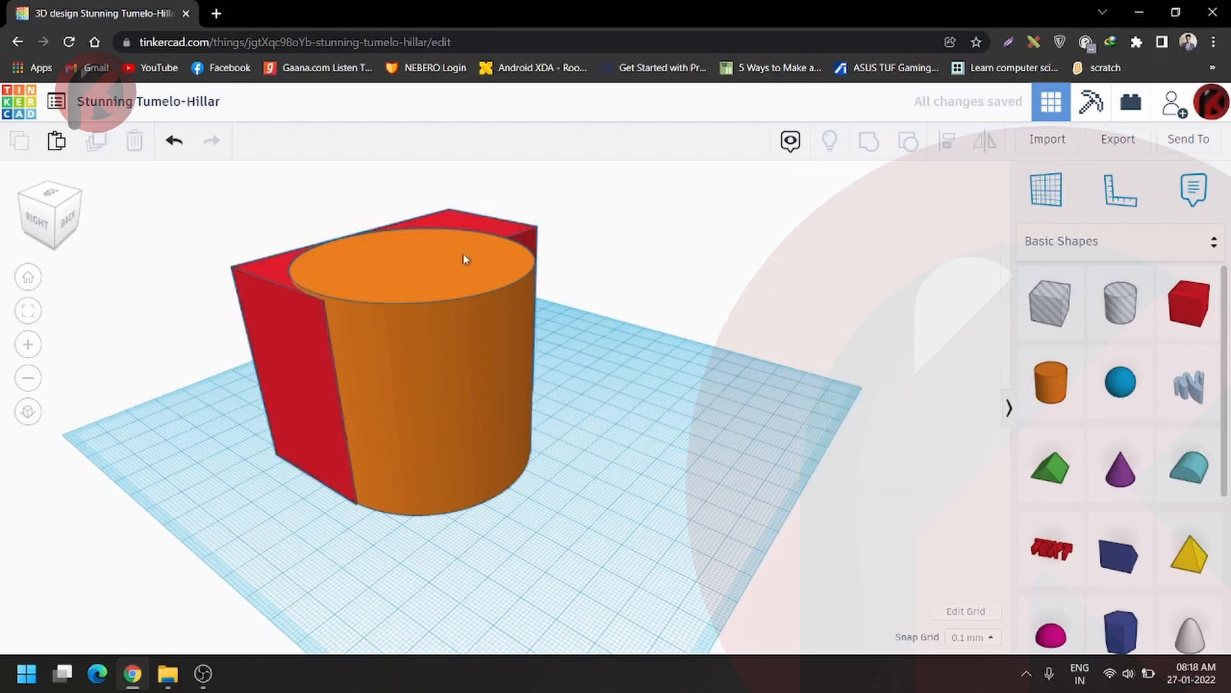
pyautogui.click(442, 262)
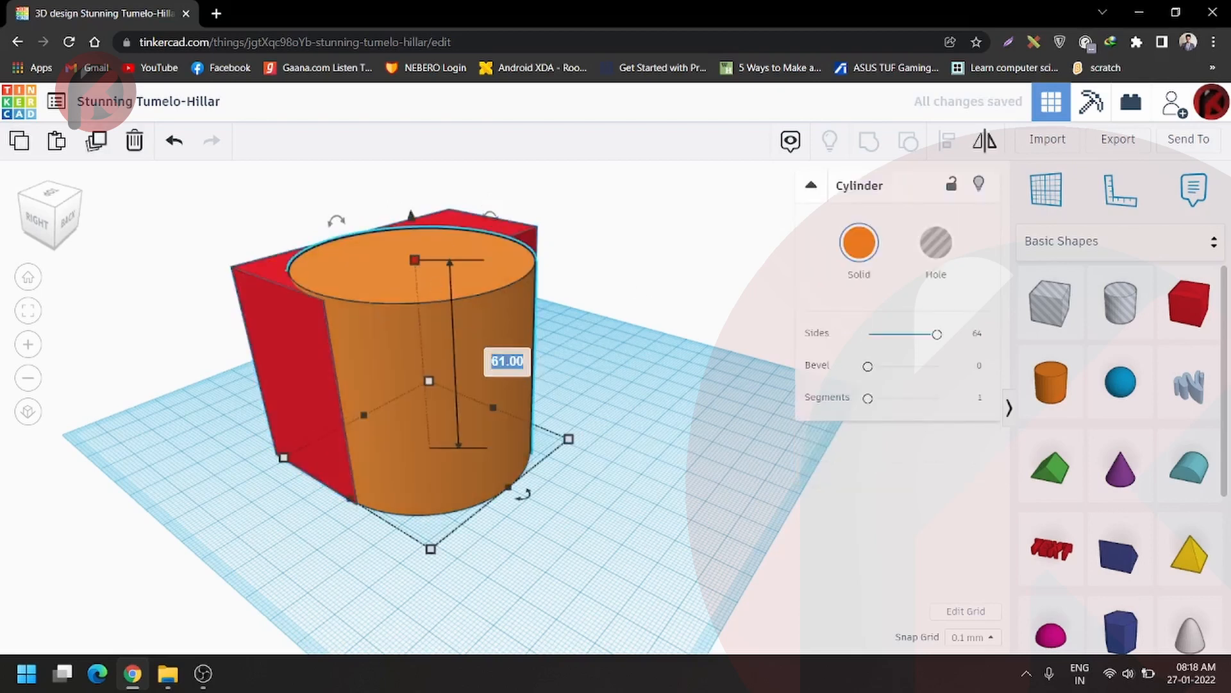
pyautogui.press('Return')
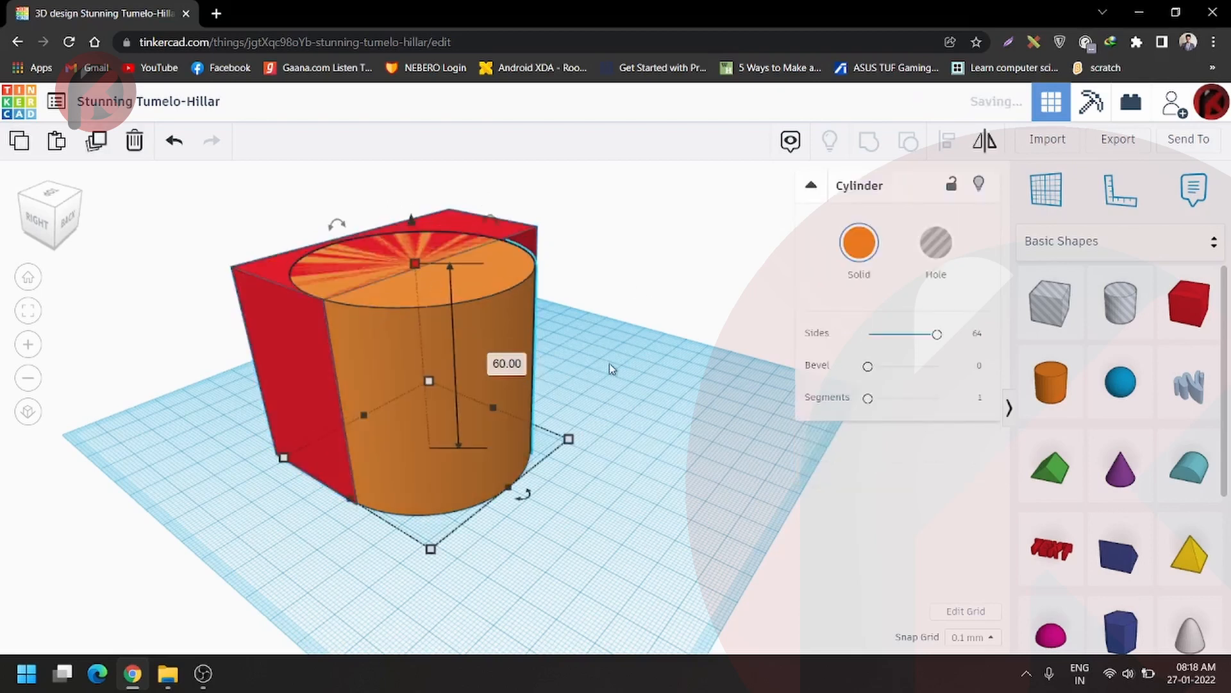
# - Scale the cylinder down proportionally to a smaller diameter and set its height back to 60 mm
pyautogui.moveTo(417, 603); pyautogui.dragTo(509, 426, button='right')
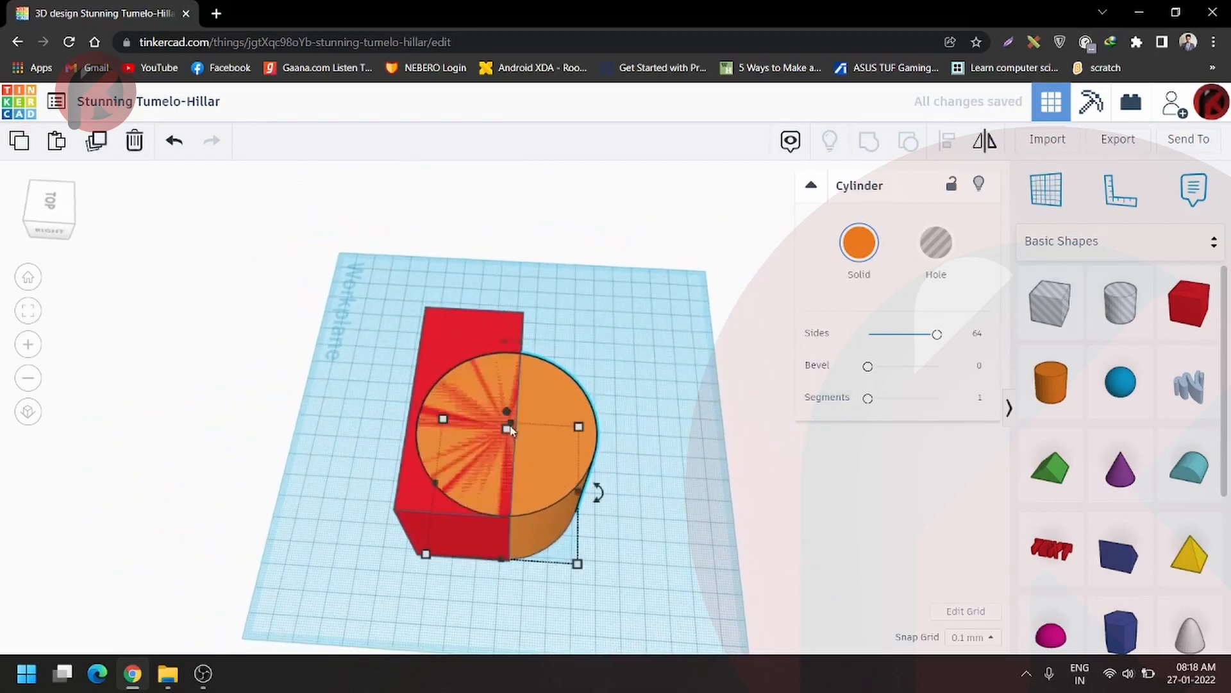
pyautogui.keyDown('shift'); pyautogui.moveTo(581, 427); pyautogui.dragTo(547, 488); pyautogui.keyUp('shift')
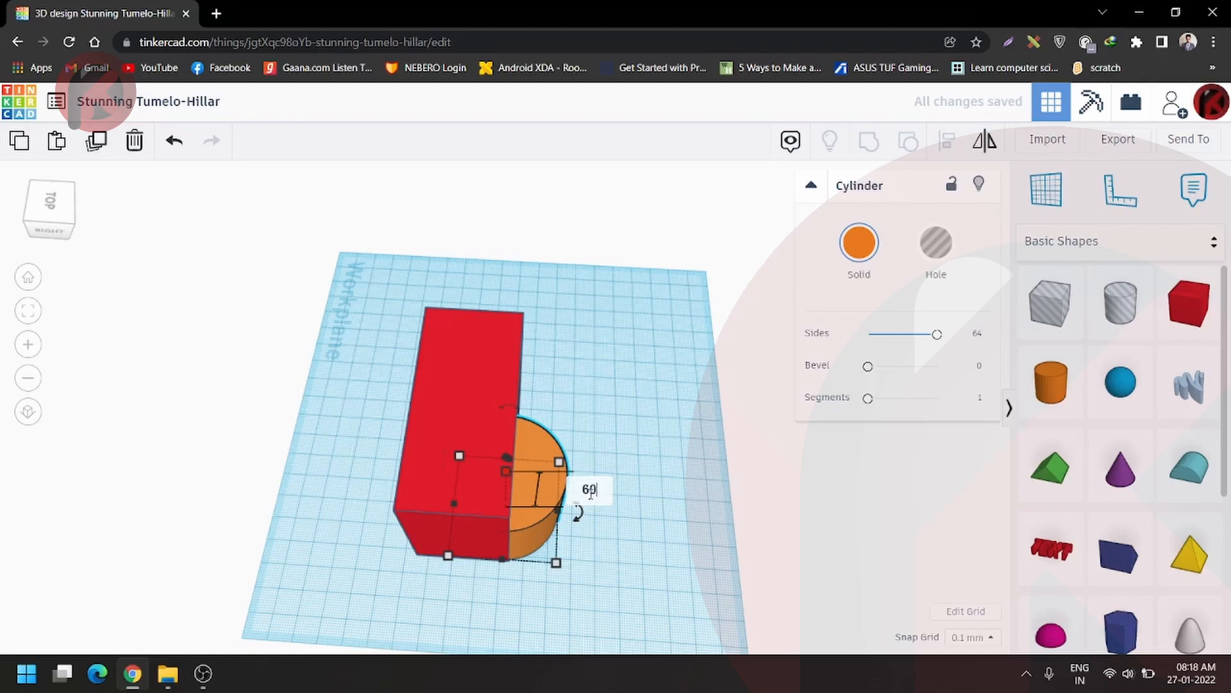
pyautogui.press('Return')
# - Move the cylinder over the near end of the box so it protrudes past the end and long side
pyautogui.moveTo(580, 487); pyautogui.dragTo(566, 535, button='right')
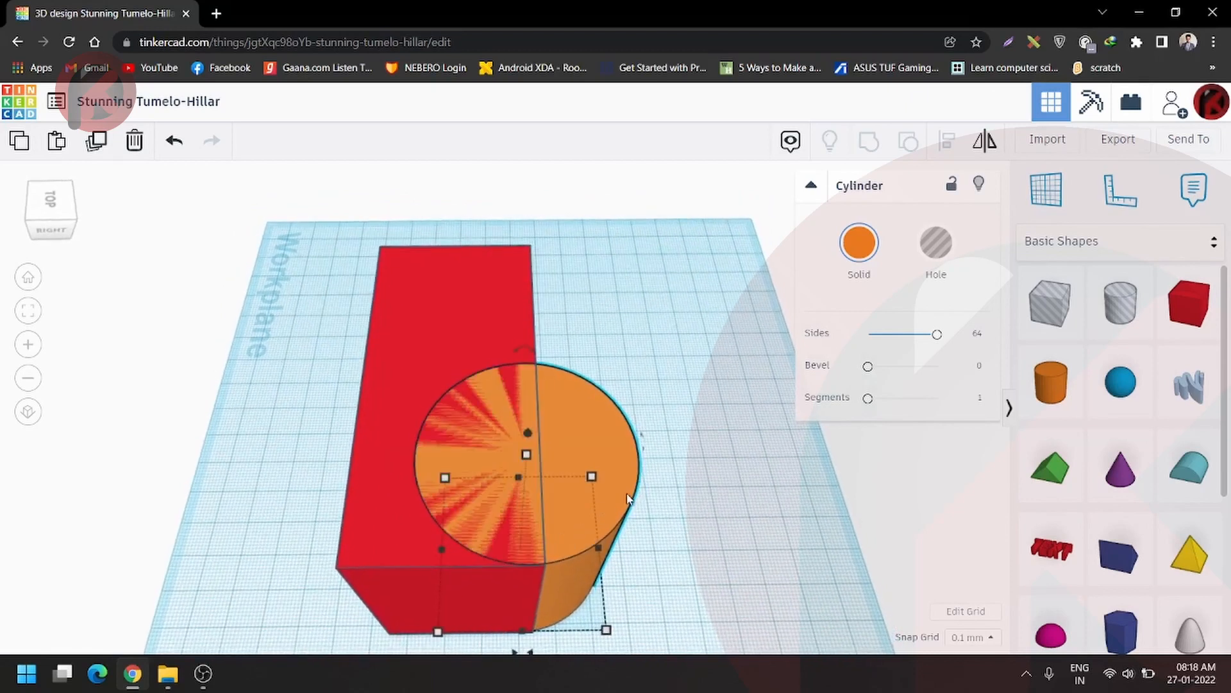
pyautogui.moveTo(628, 496); pyautogui.dragTo(572, 521)
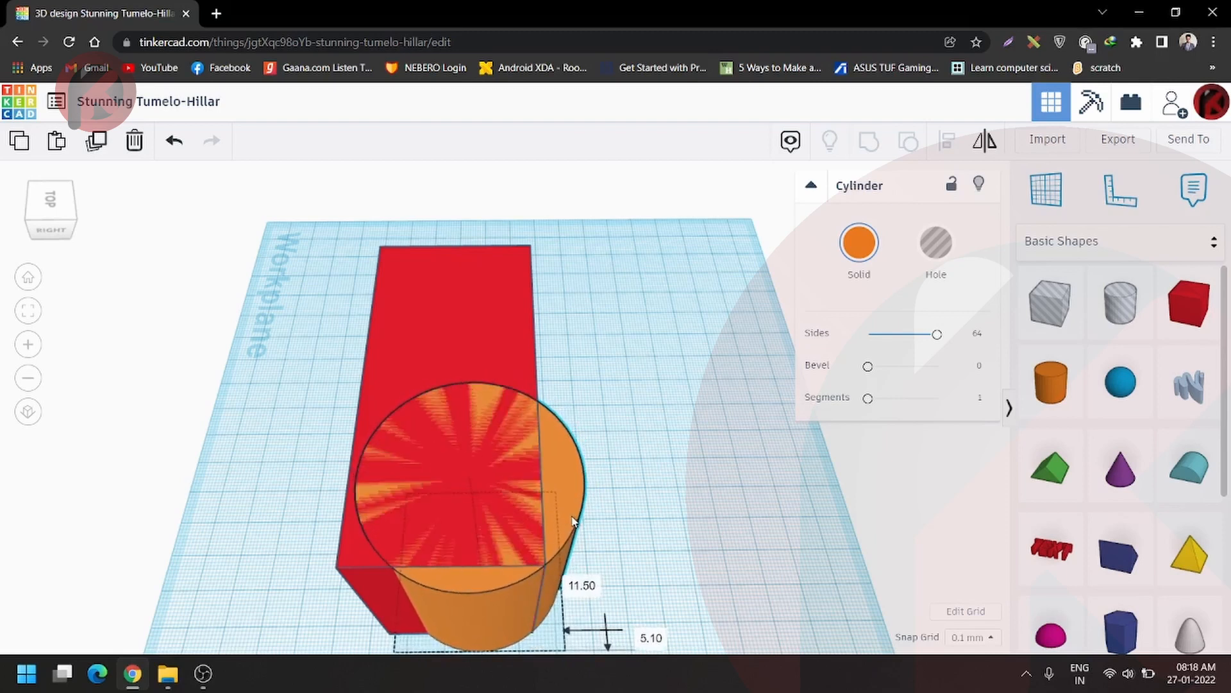
pyautogui.moveTo(596, 521); pyautogui.dragTo(463, 542, button='right')
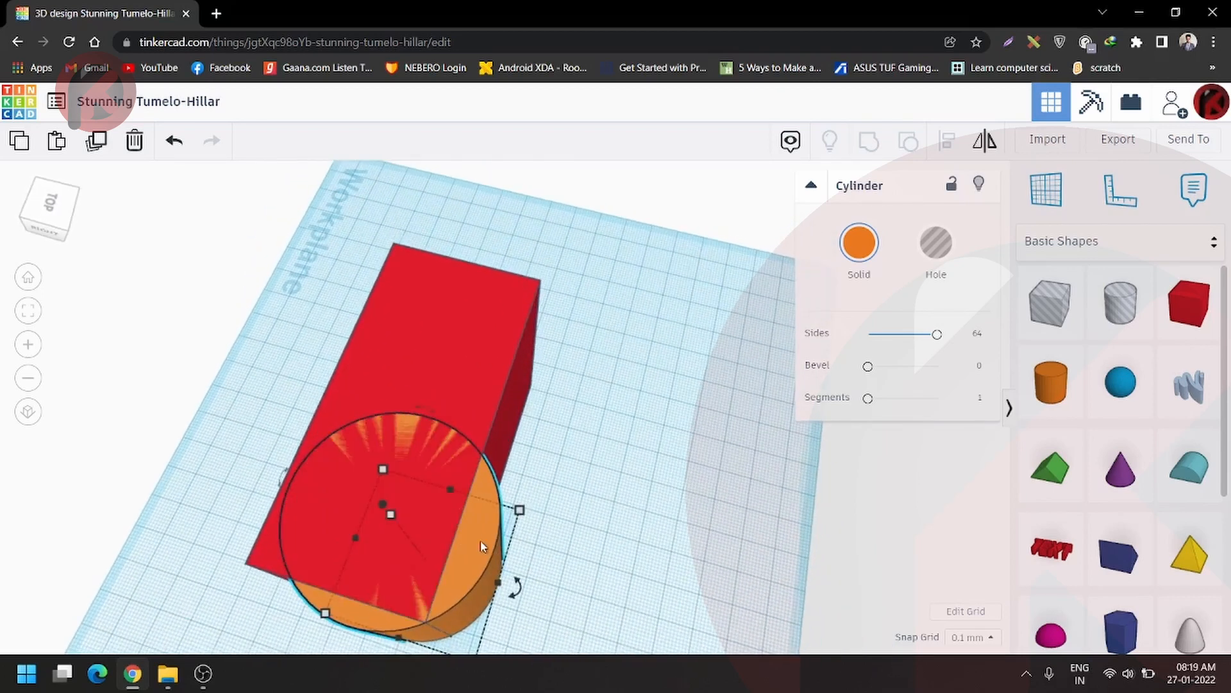
pyautogui.click(559, 497)
pyautogui.moveTo(559, 498); pyautogui.dragTo(494, 498, button='right')
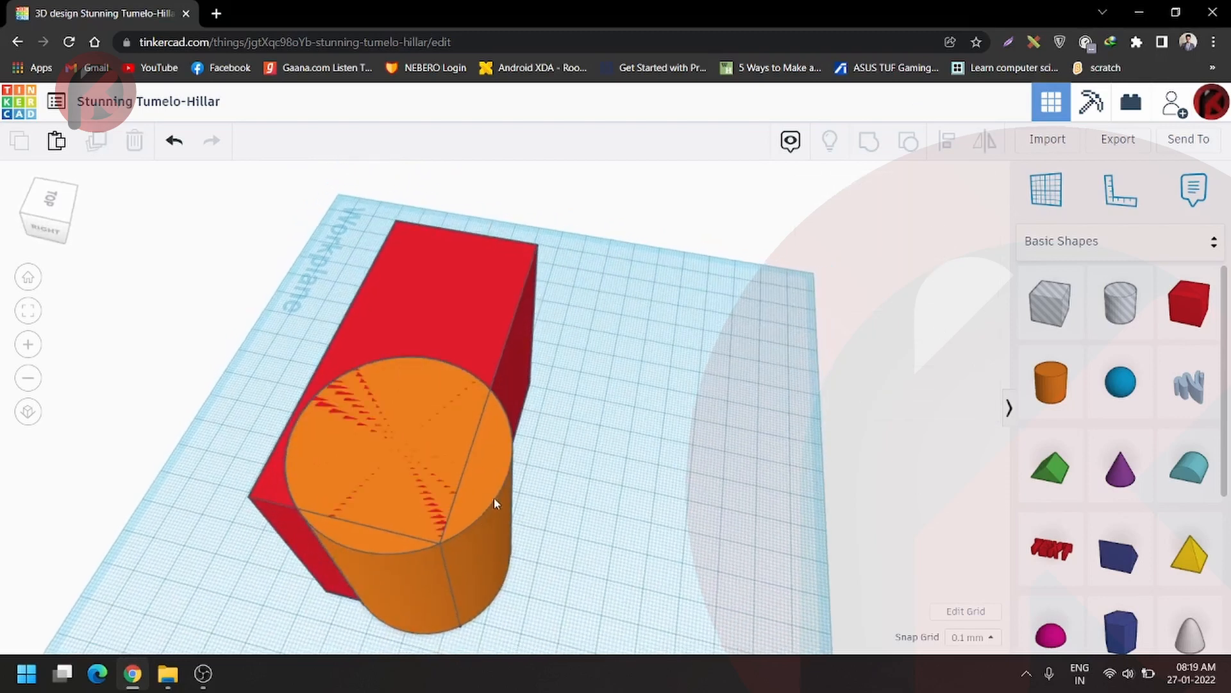
# - Duplicate the cylinder and position the copy touching the first one, partly overlapping the box's long side
pyautogui.click(504, 484)
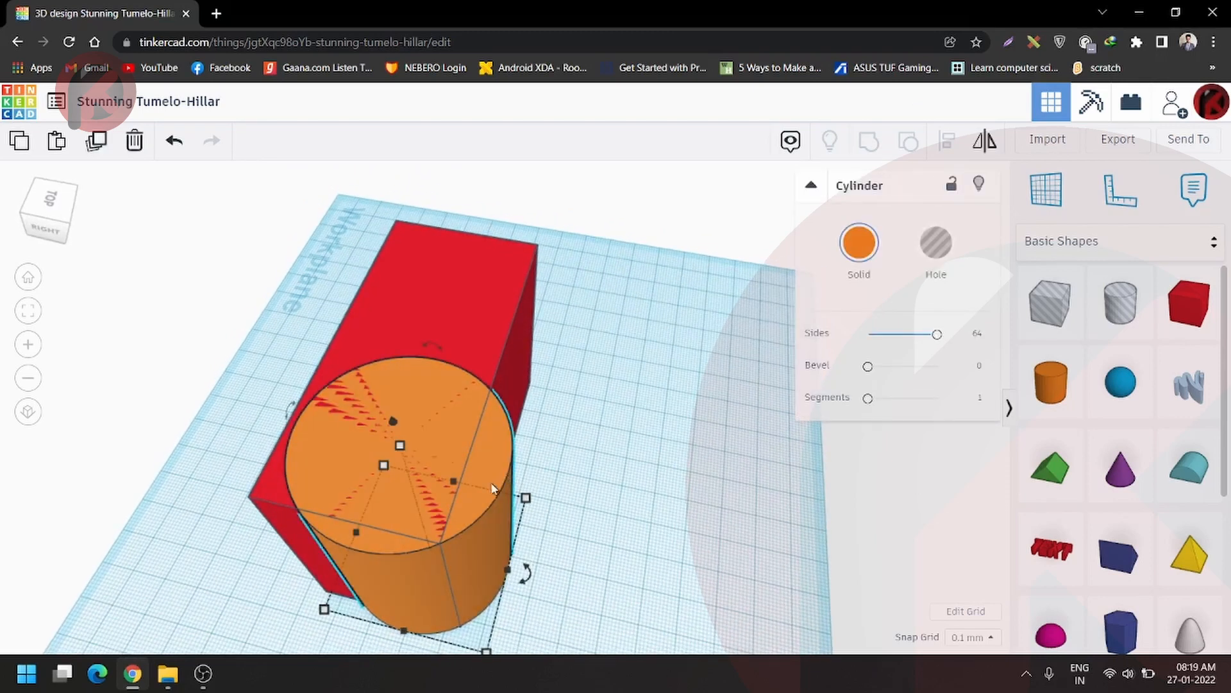
pyautogui.keyDown('alt'); pyautogui.moveTo(491, 473); pyautogui.dragTo(662, 358); pyautogui.keyUp('alt')
pyautogui.moveTo(653, 385); pyautogui.dragTo(596, 437, button='right')
pyautogui.scroll(5, 393, 545)
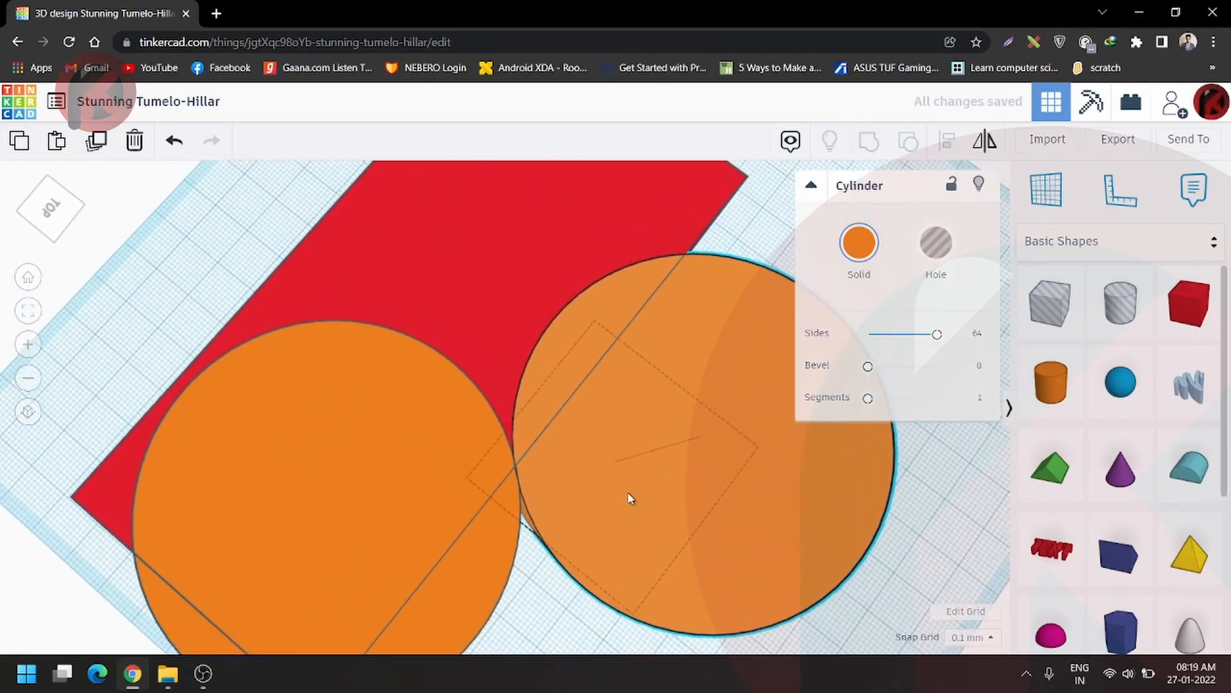
pyautogui.moveTo(630, 498); pyautogui.dragTo(622, 495)
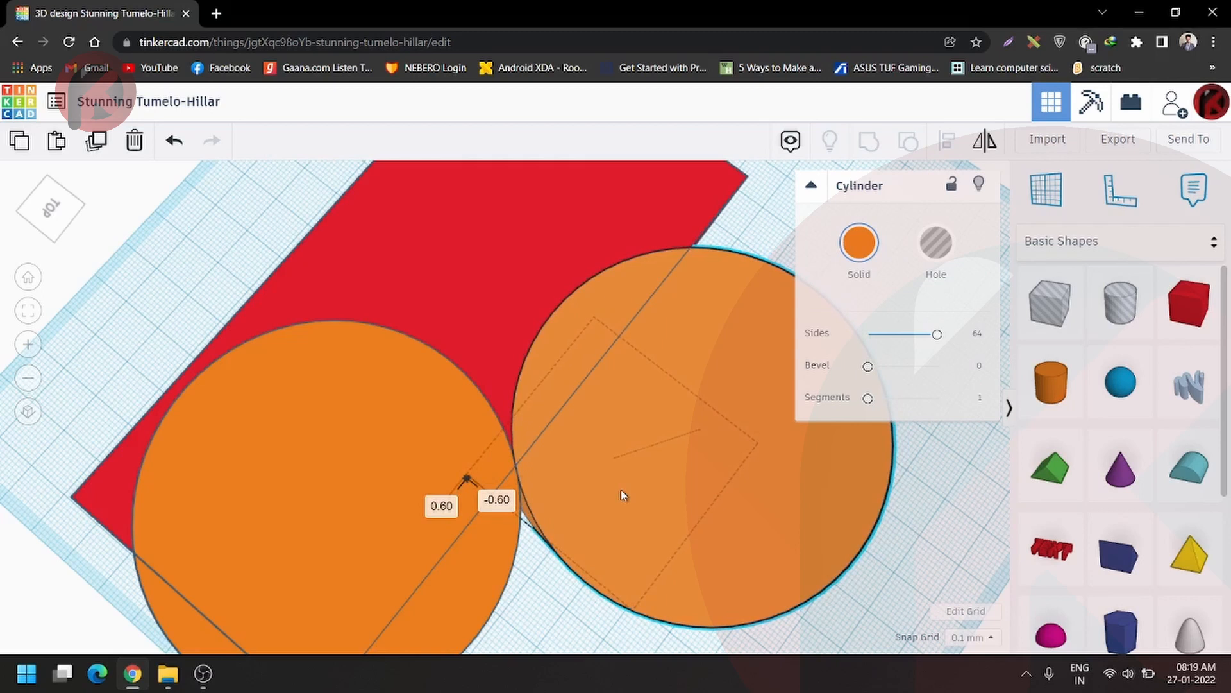
pyautogui.moveTo(596, 528); pyautogui.dragTo(587, 564, button='right')
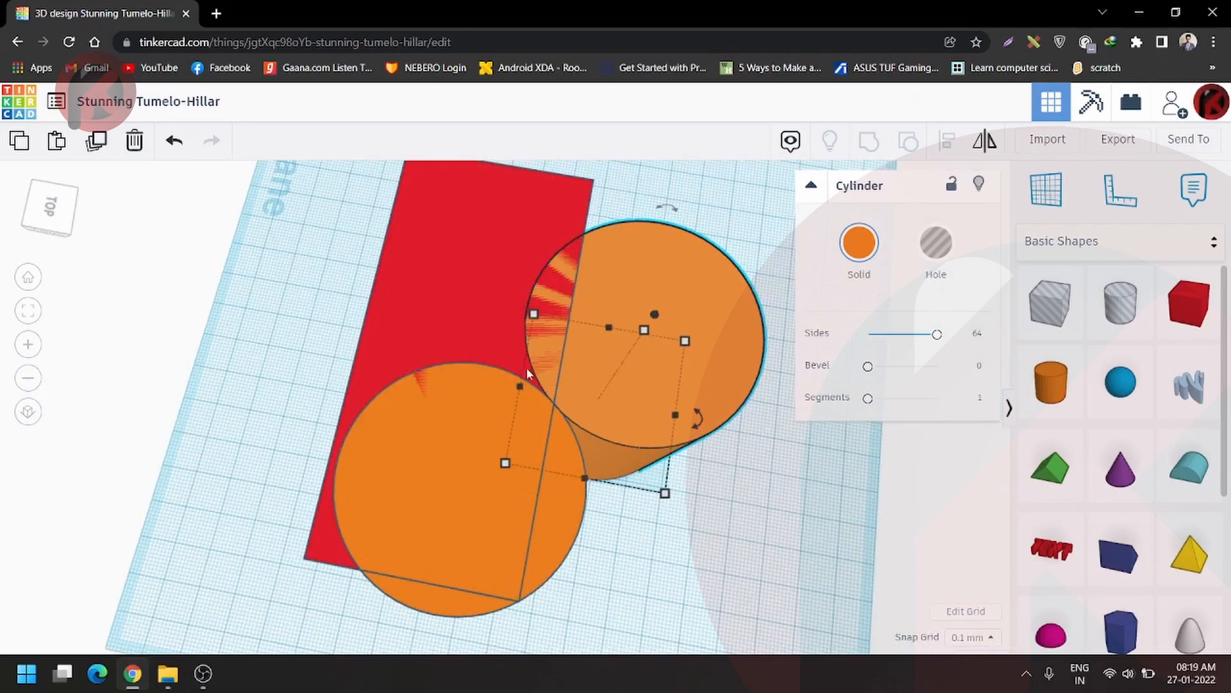
# - Turn the copied cylinder into a hole and group it with the red box to cut a curved recess
pyautogui.moveTo(527, 493); pyautogui.dragTo(667, 267, button='right')
pyautogui.click(722, 563)
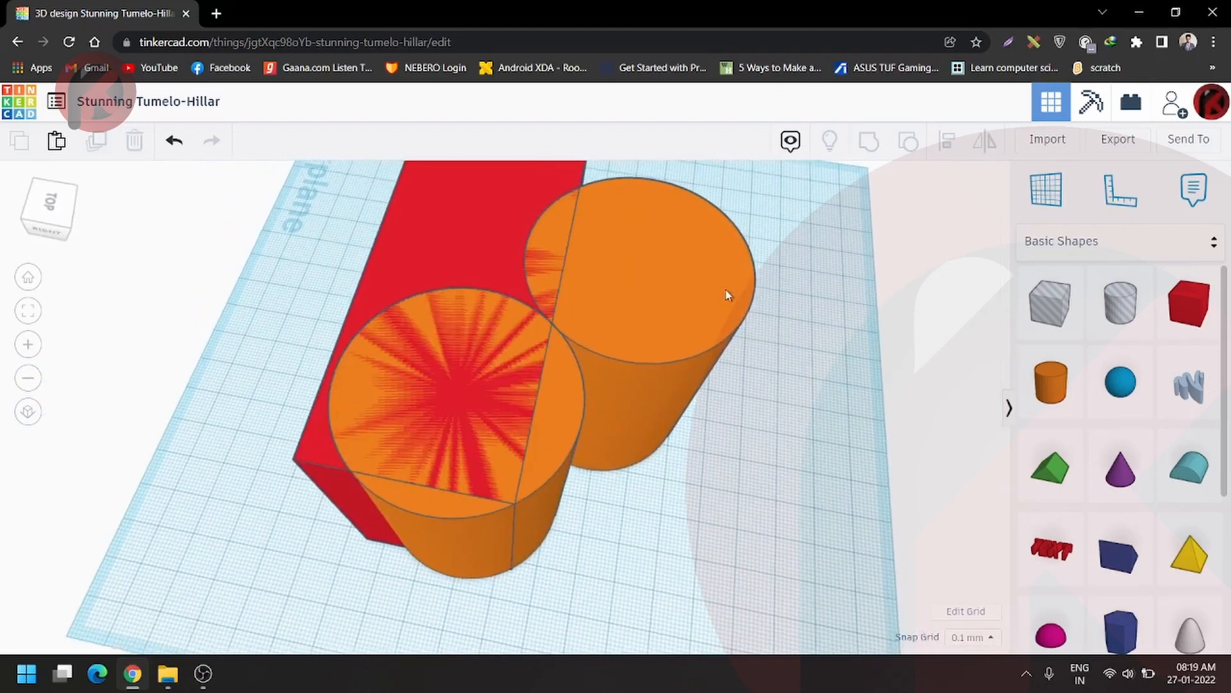
pyautogui.click(708, 315)
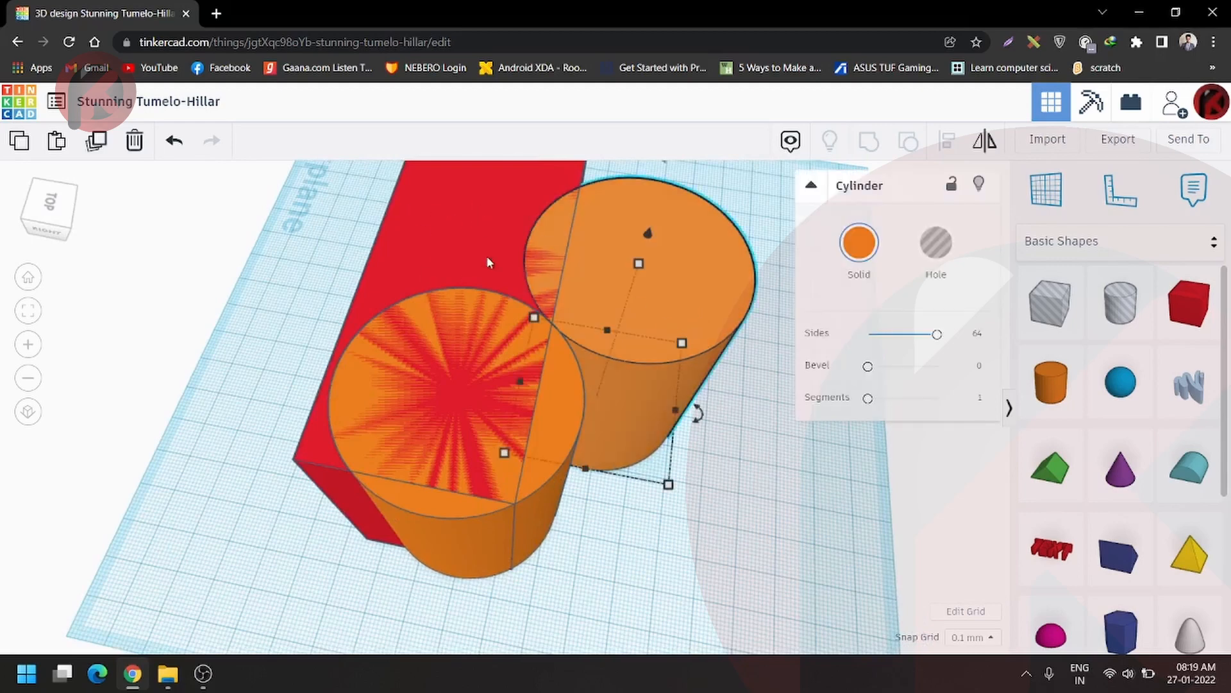
pyautogui.click(935, 244)
pyautogui.moveTo(673, 333); pyautogui.dragTo(462, 203, button='right')
pyautogui.keyDown('shift'); pyautogui.click(462, 202); pyautogui.keyUp('shift')
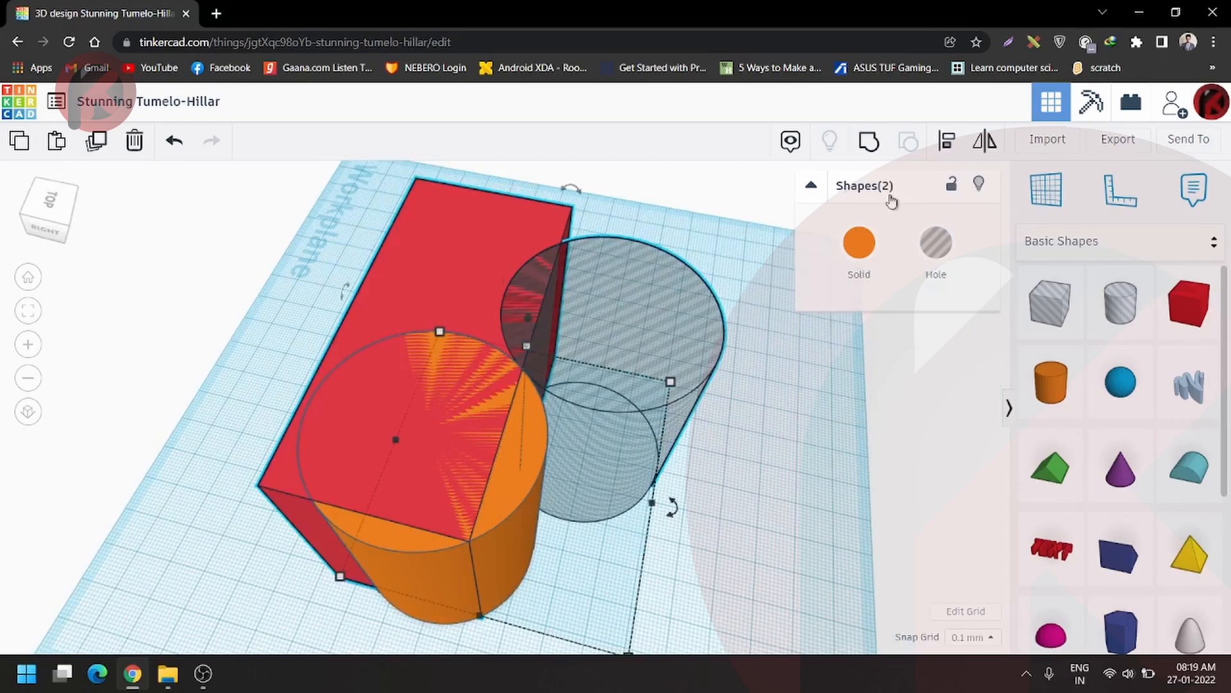
pyautogui.click(868, 143)
pyautogui.moveTo(731, 382); pyautogui.dragTo(527, 481, button='right')
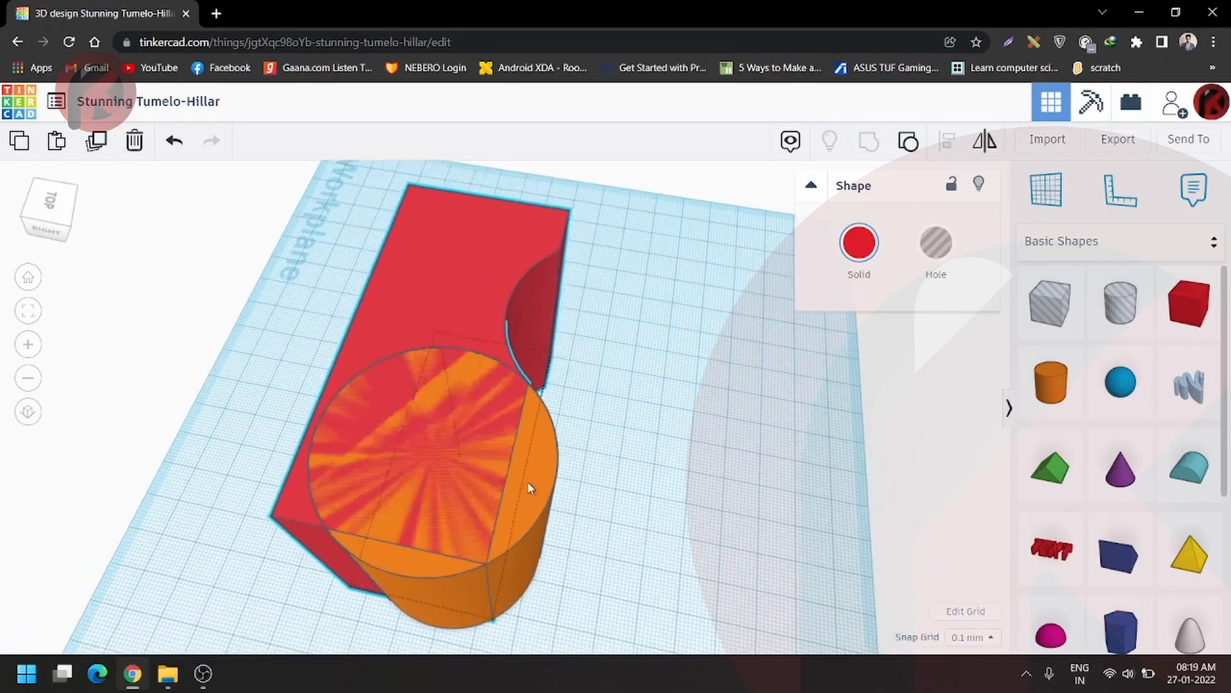
# - Select the recessed red box and the orange cylinder and group them into one solid shape
pyautogui.click(673, 247)
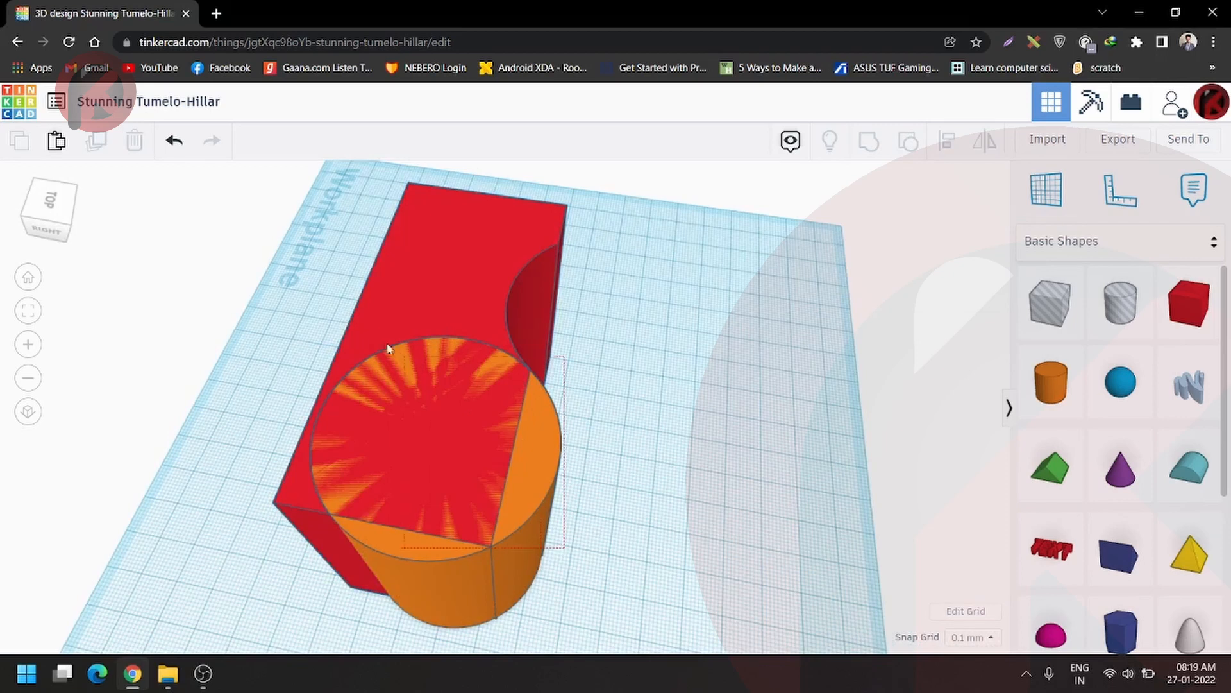
pyautogui.hotkey('ctrl', 'a')
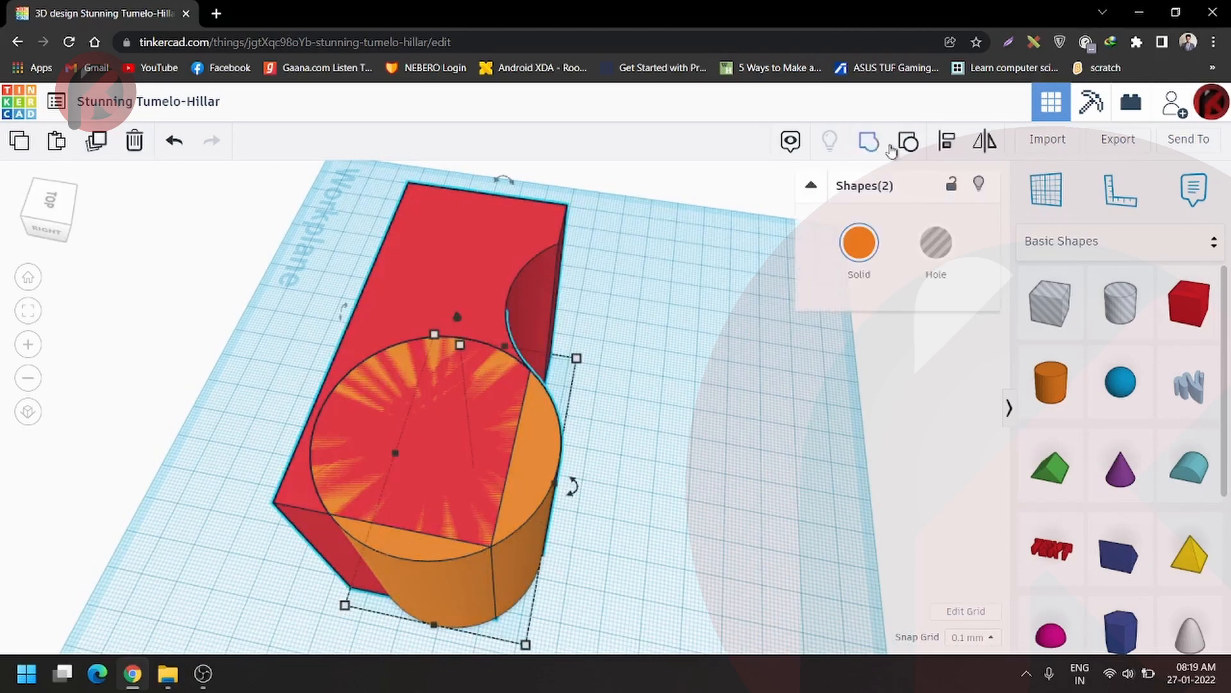
pyautogui.click(885, 138)
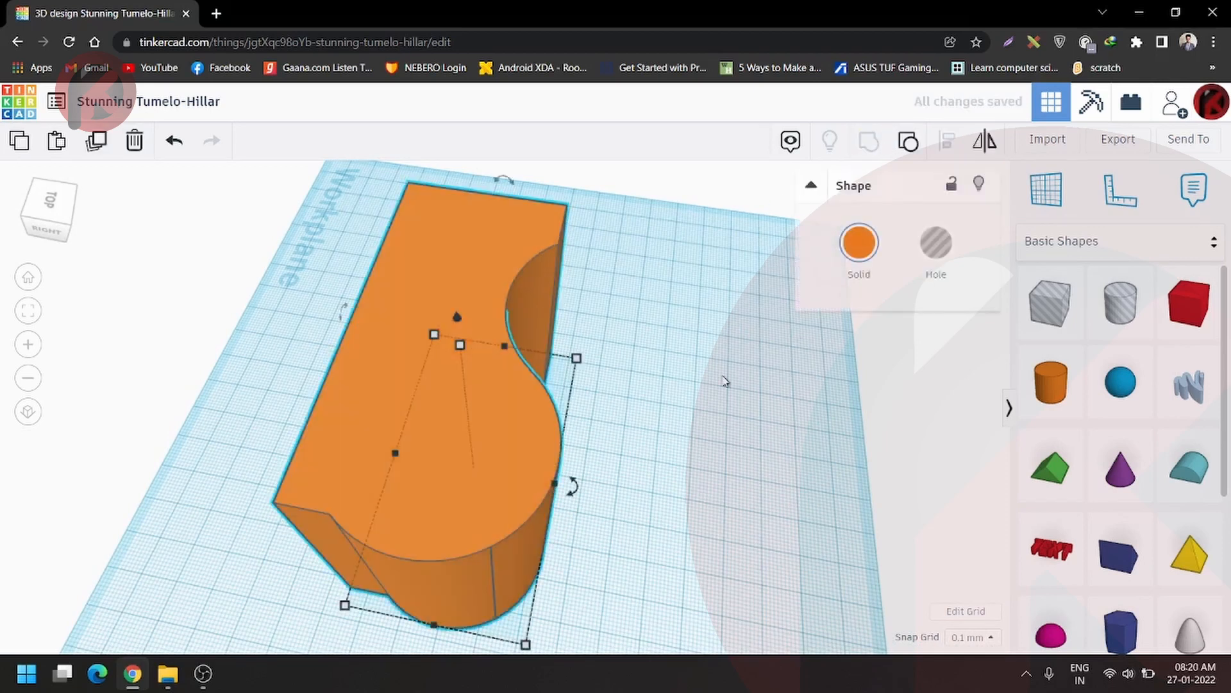
pyautogui.click(787, 369)
# - Place a new box at the recessed end of the wavy body and raise its height to about 62.6 mm
pyautogui.moveTo(788, 369); pyautogui.dragTo(677, 575, button='right')
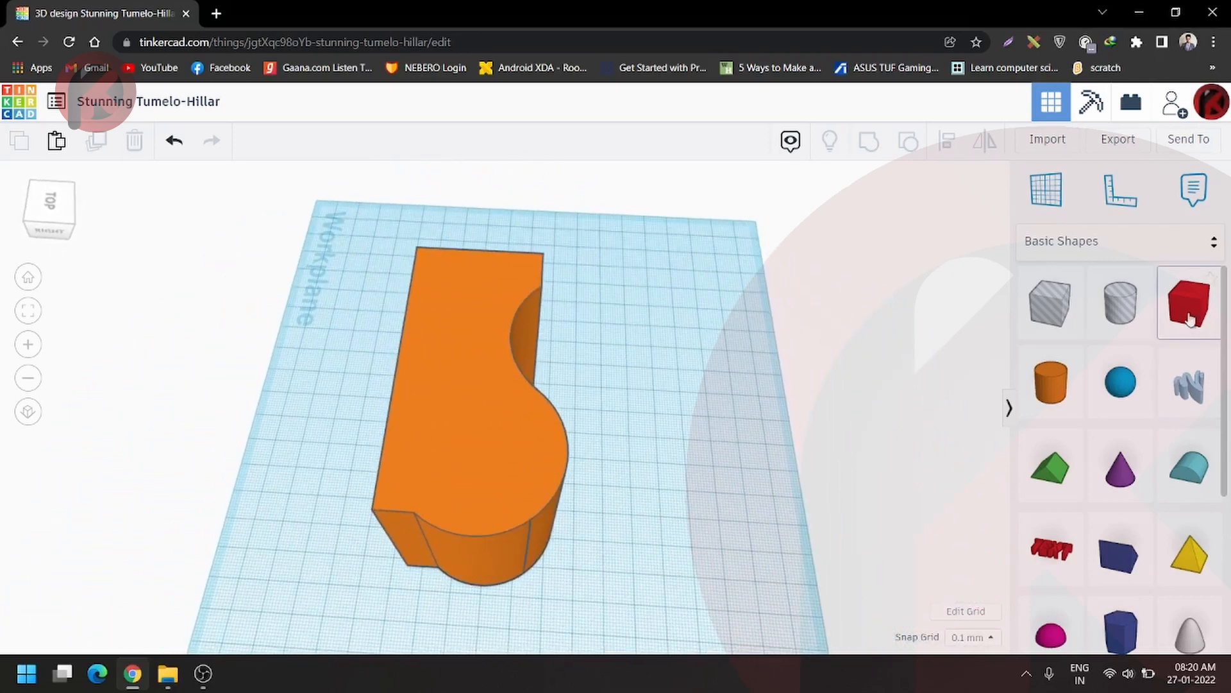
pyautogui.moveTo(655, 347); pyautogui.dragTo(613, 393, button='right')
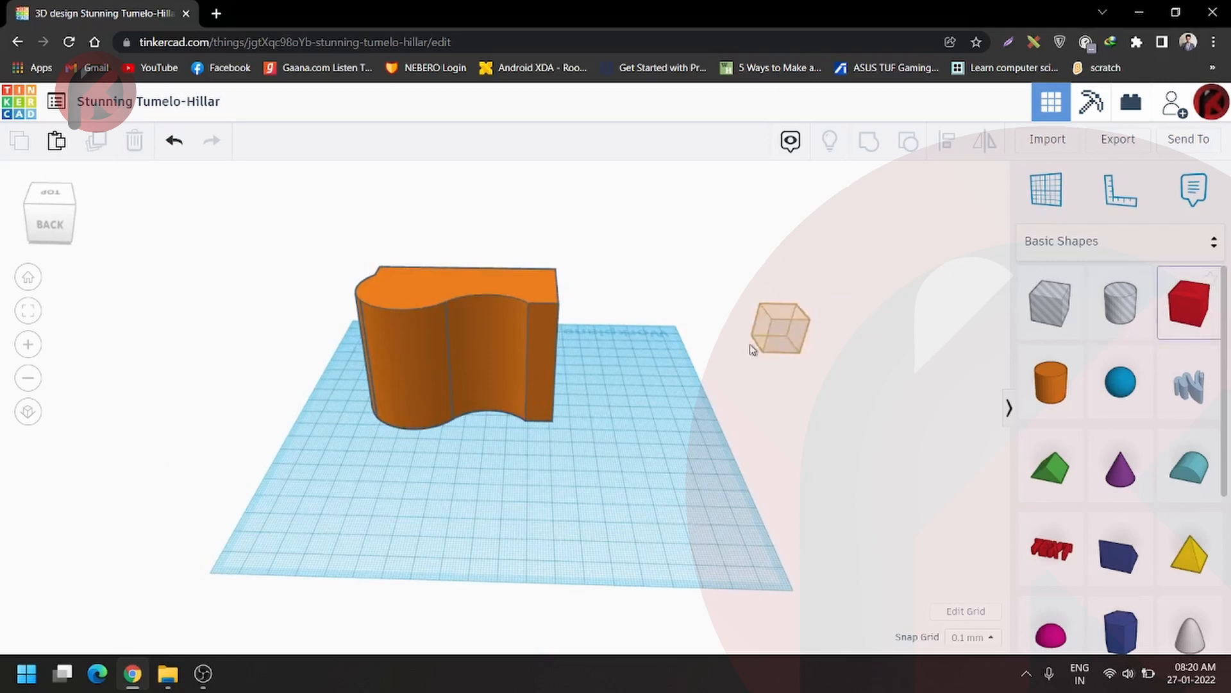
pyautogui.moveTo(753, 349); pyautogui.dragTo(557, 443)
pyautogui.click(522, 374)
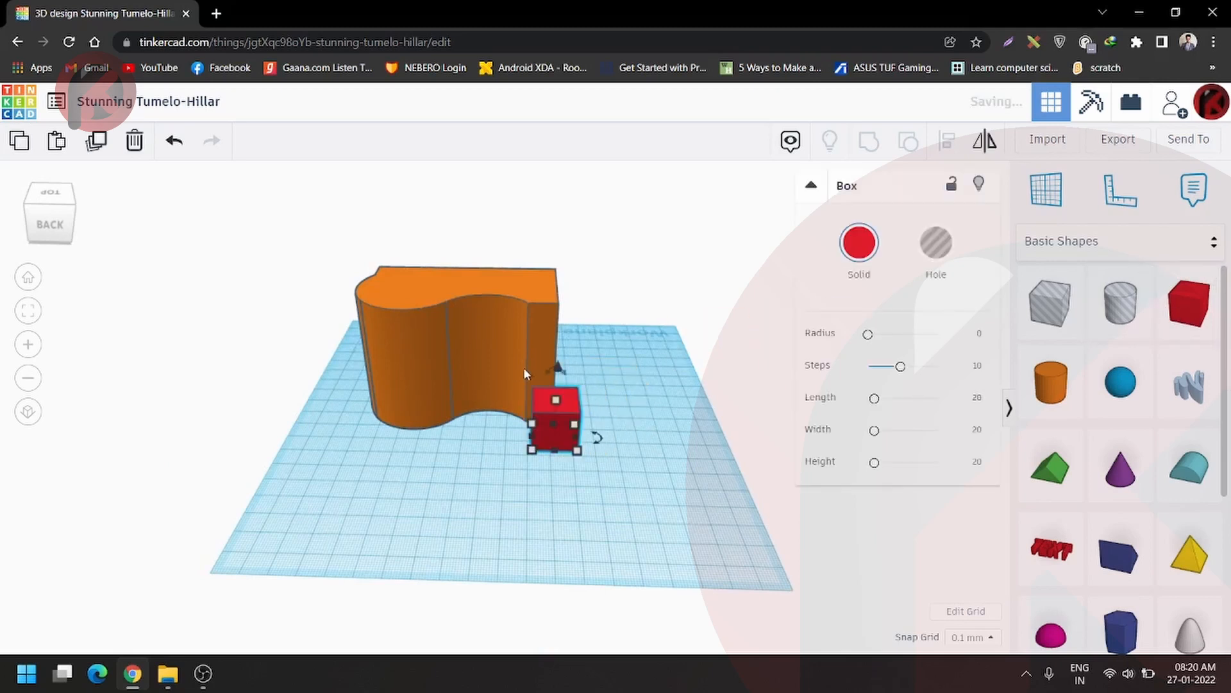
pyautogui.scroll(5, 545, 410)
pyautogui.scroll(2, 530, 418)
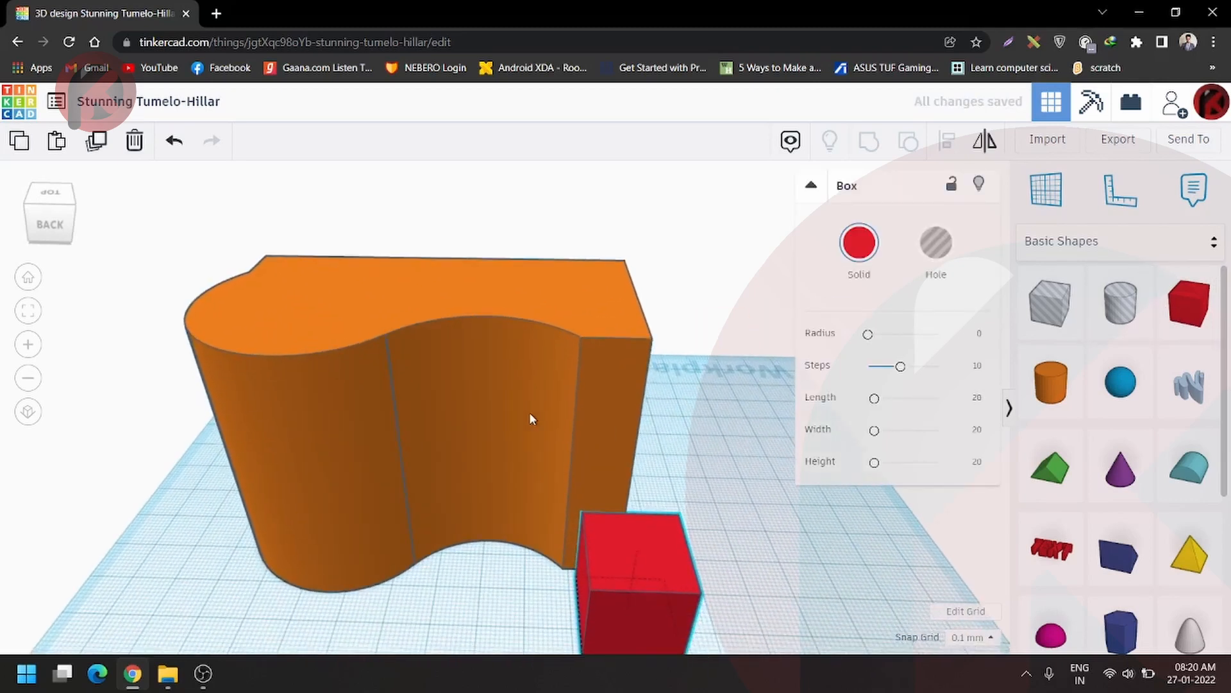
pyautogui.moveTo(612, 490); pyautogui.dragTo(553, 420, button='middle')
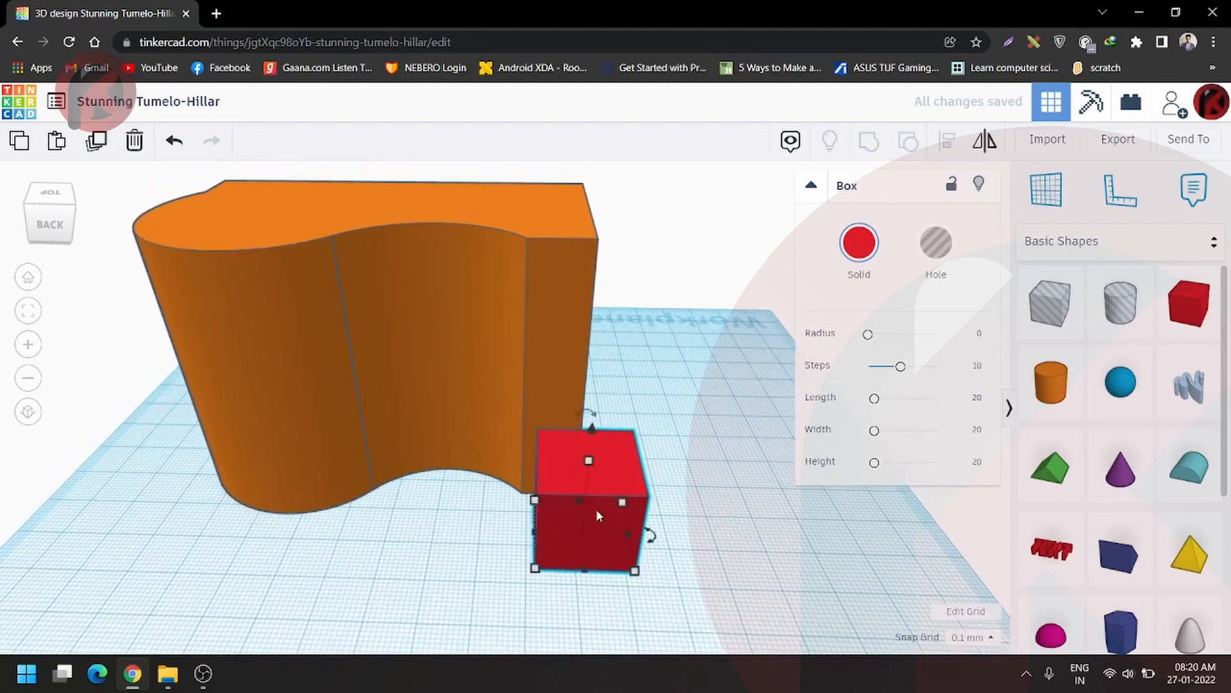
pyautogui.moveTo(585, 485); pyautogui.dragTo(622, 233)
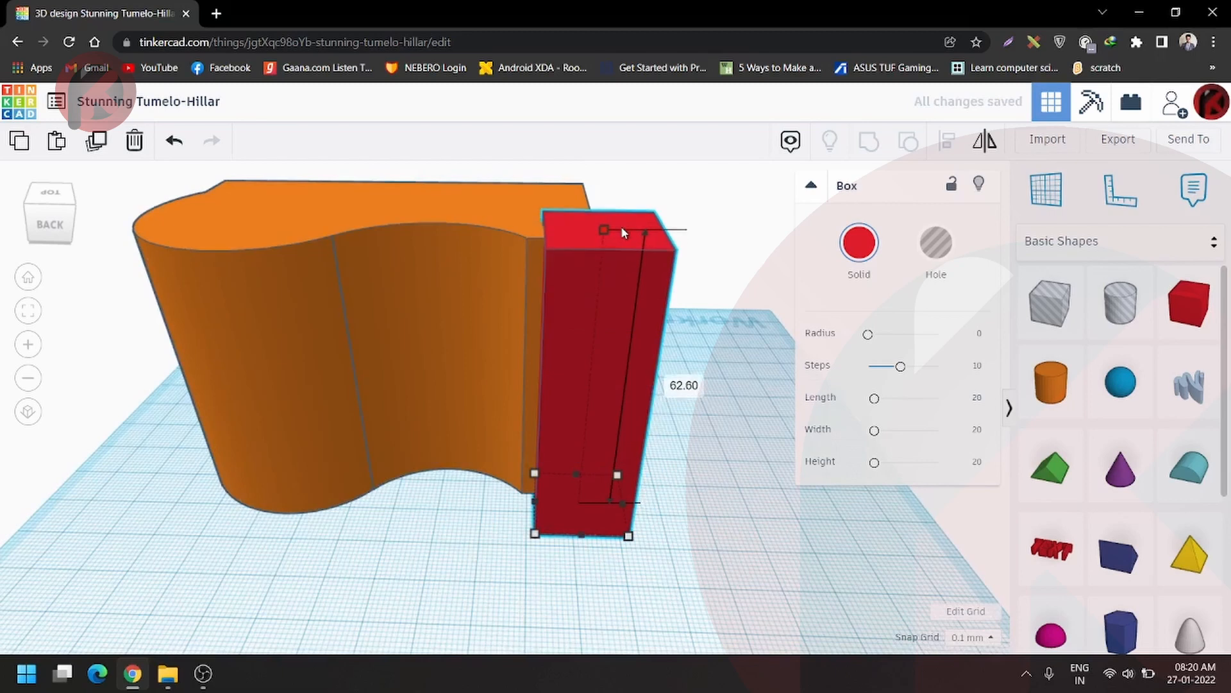
# - Widen the tall box across the full end of the wavy body and turn it into a hole
pyautogui.moveTo(667, 368); pyautogui.dragTo(442, 473, button='right')
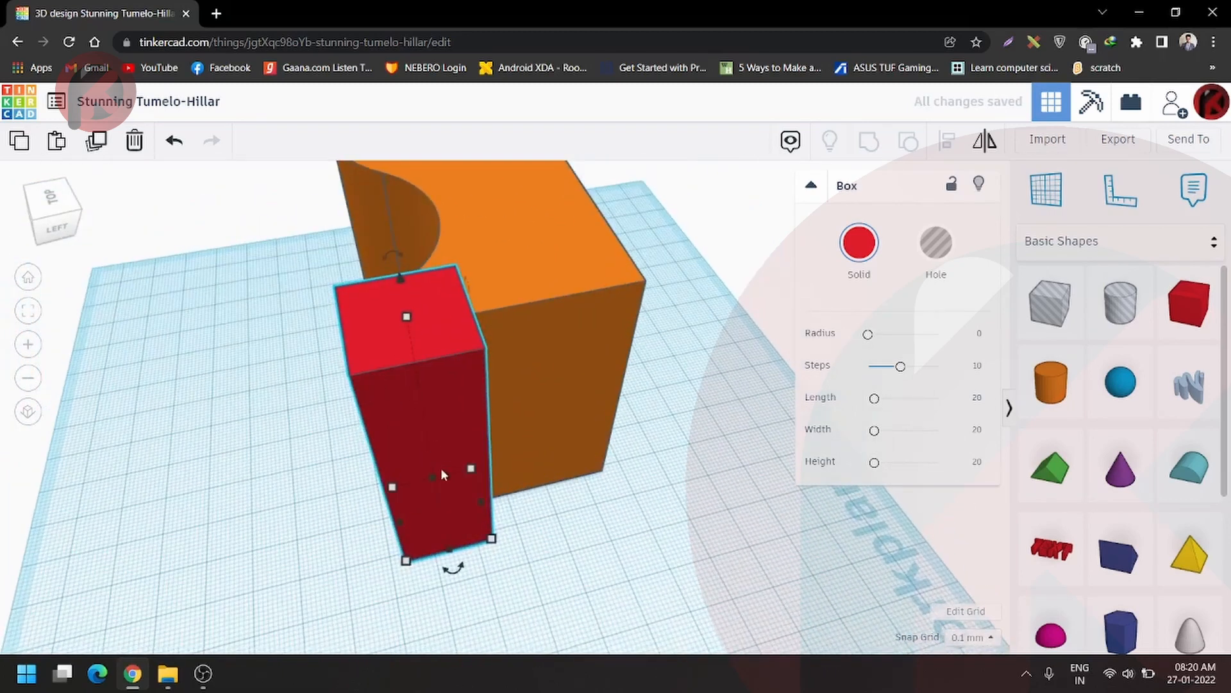
pyautogui.moveTo(481, 497); pyautogui.dragTo(644, 468)
pyautogui.click(930, 255)
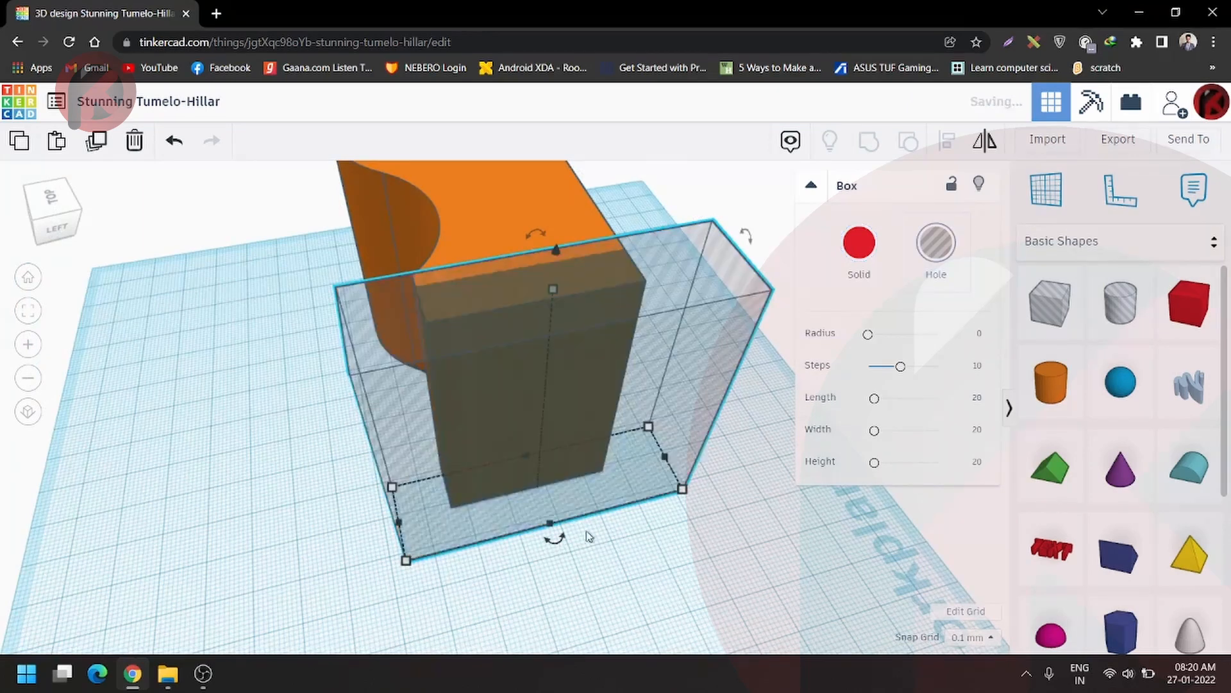
# - Group the hole box with the wavy body to trim off its recessed end
pyautogui.moveTo(898, 507); pyautogui.dragTo(745, 559, button='right')
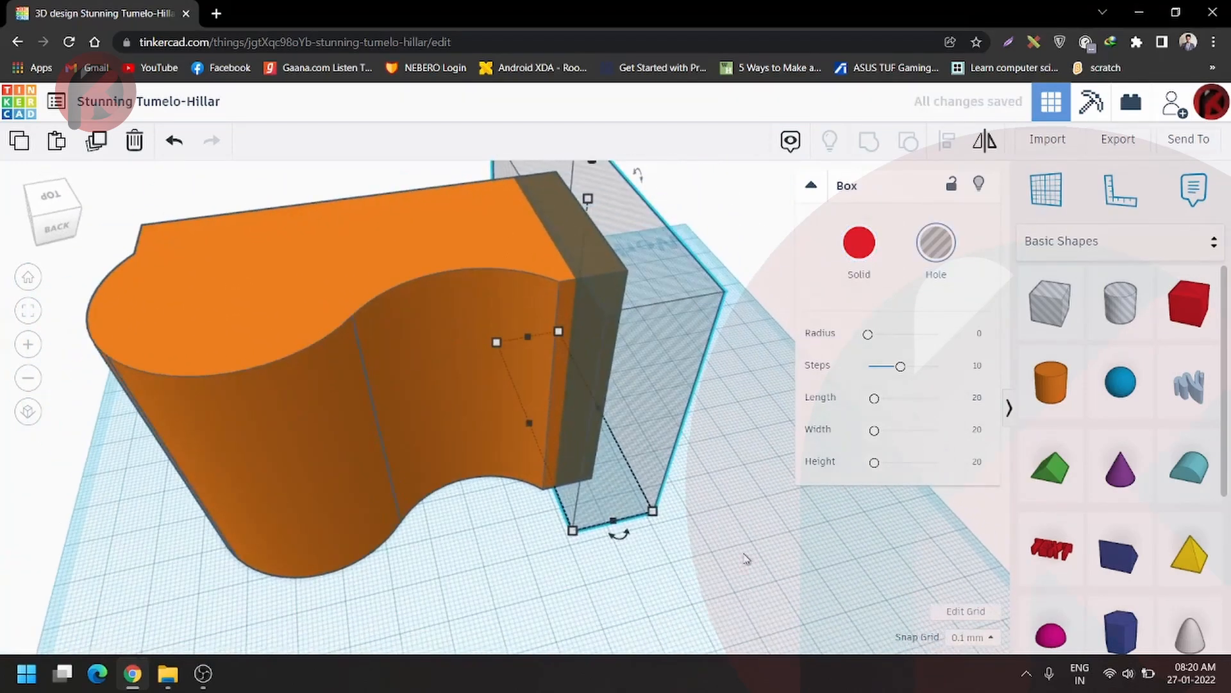
pyautogui.keyDown('shift'); pyautogui.click(543, 343); pyautogui.keyUp('shift')
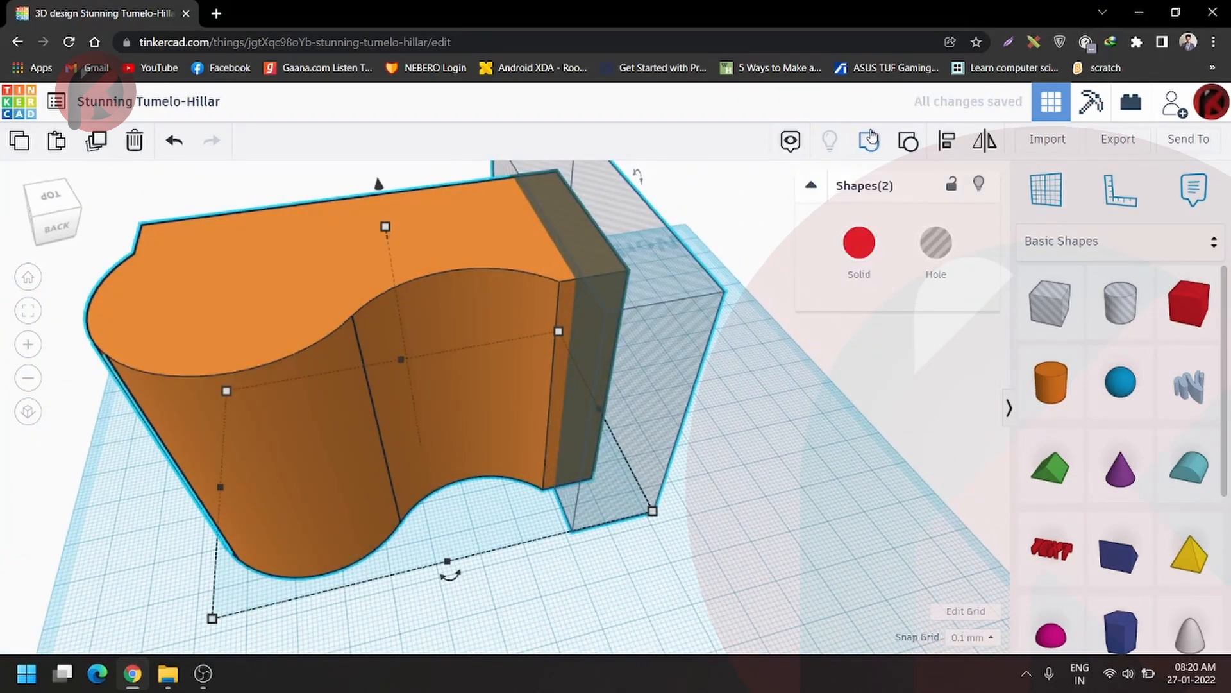
pyautogui.click(870, 140)
pyautogui.moveTo(556, 417); pyautogui.dragTo(649, 509, button='right')
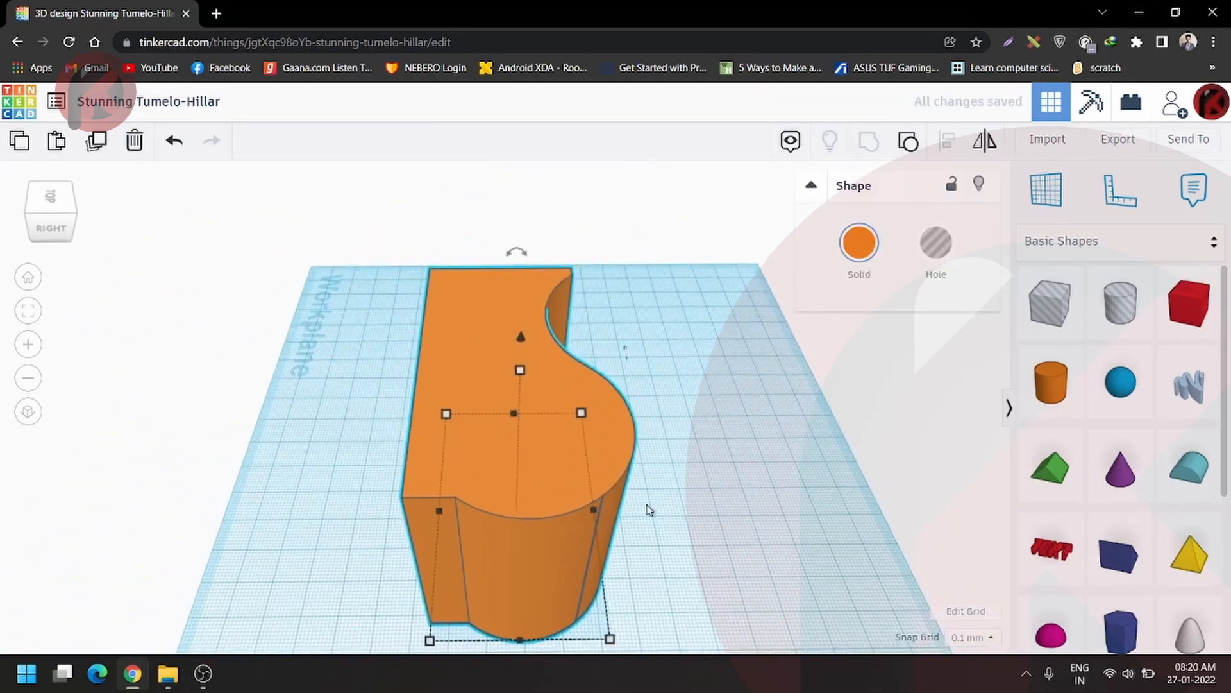
# - Add a hole box along the body's straight side, stretched past its full length, about 83.5 mm high and 71.8 mm wide
pyautogui.click(1048, 312)
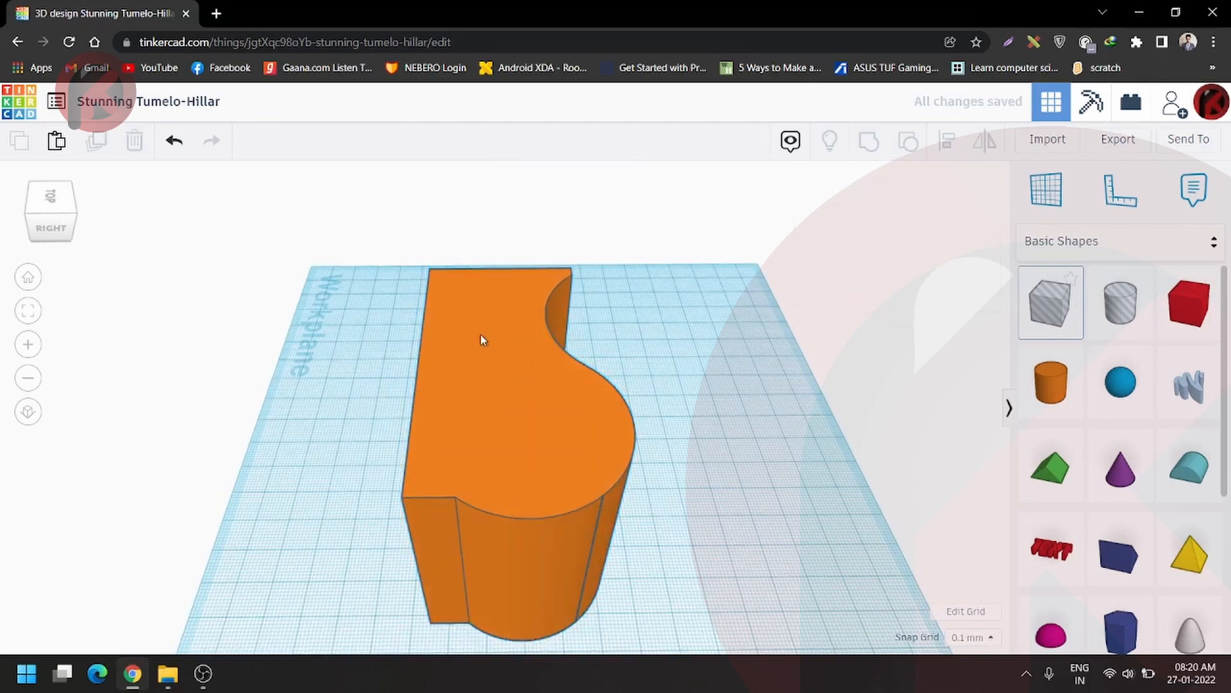
pyautogui.scroll(-3, 480, 334)
pyautogui.click(407, 414)
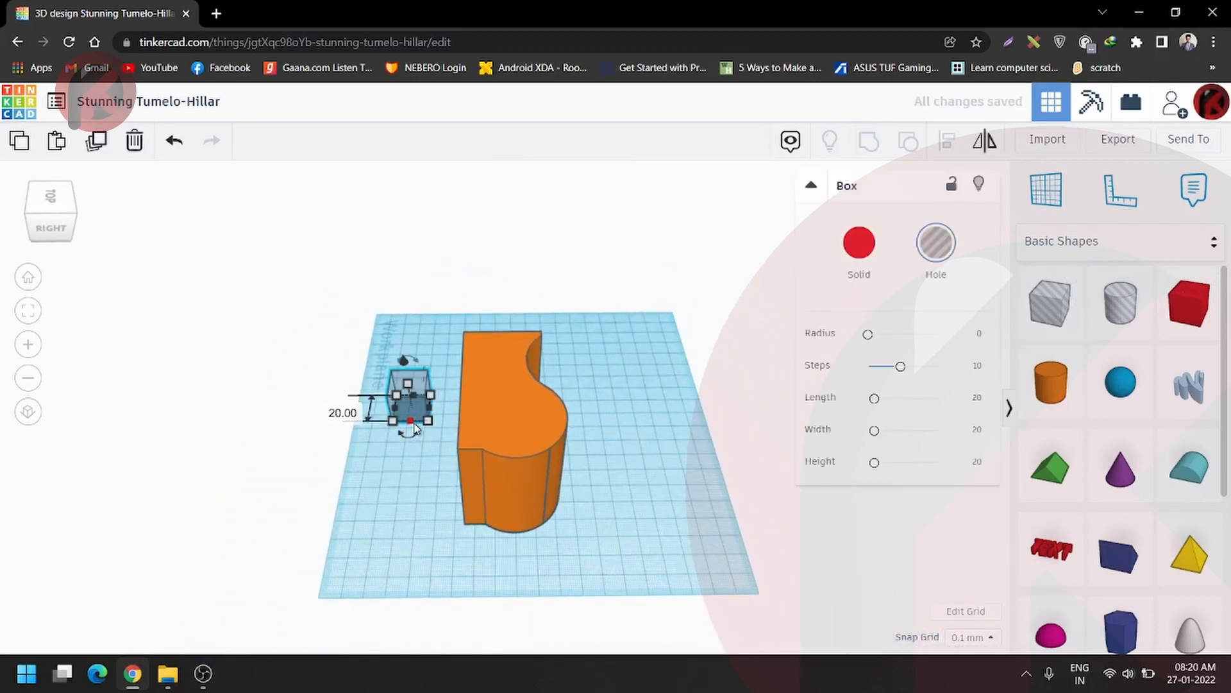
pyautogui.moveTo(412, 422); pyautogui.dragTo(412, 631)
pyautogui.moveTo(387, 559); pyautogui.dragTo(475, 496)
pyautogui.moveTo(479, 428); pyautogui.dragTo(477, 255)
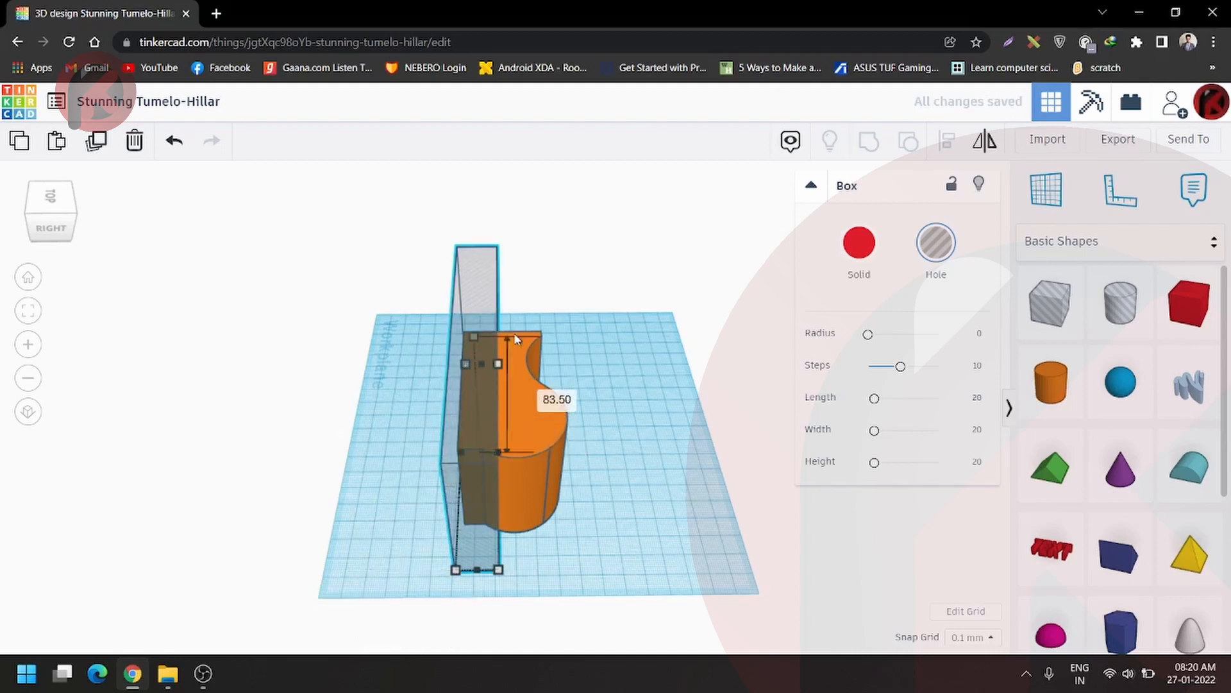
pyautogui.moveTo(461, 451); pyautogui.dragTo(368, 444)
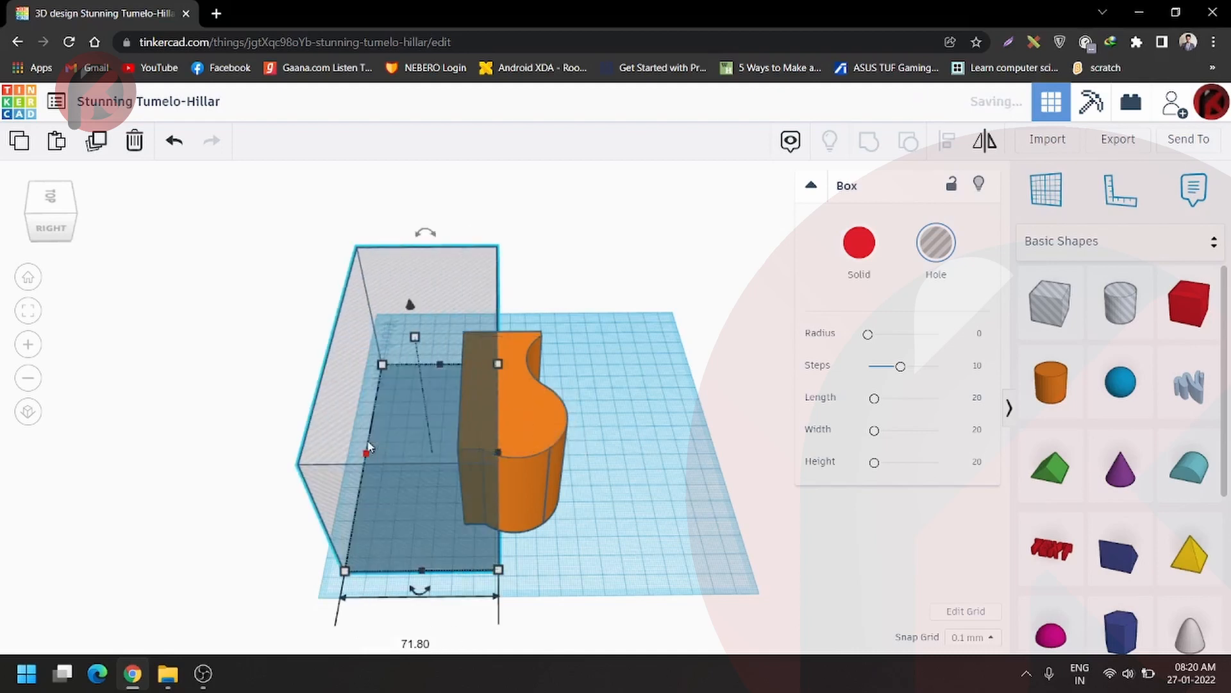
# - Move the hole box farther into the body, leaving only a narrow wavy strip uncovered, and group both to cut away the rest
pyautogui.scroll(5, 560, 430)
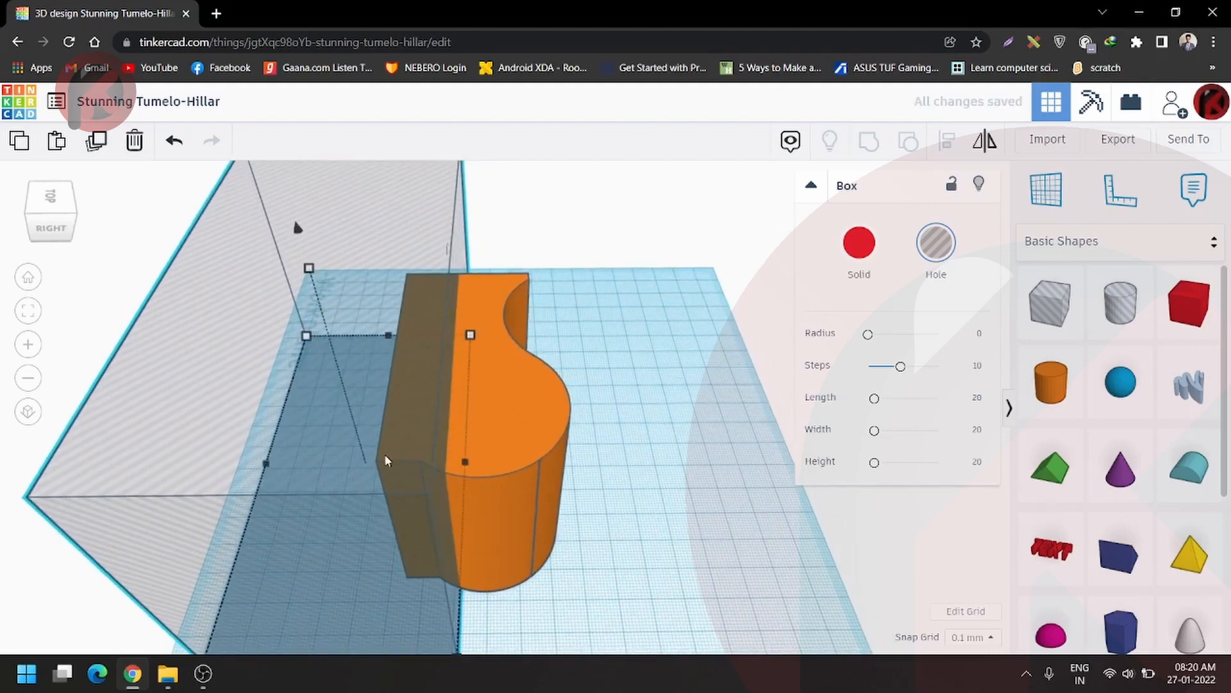
pyautogui.moveTo(415, 463); pyautogui.dragTo(444, 458)
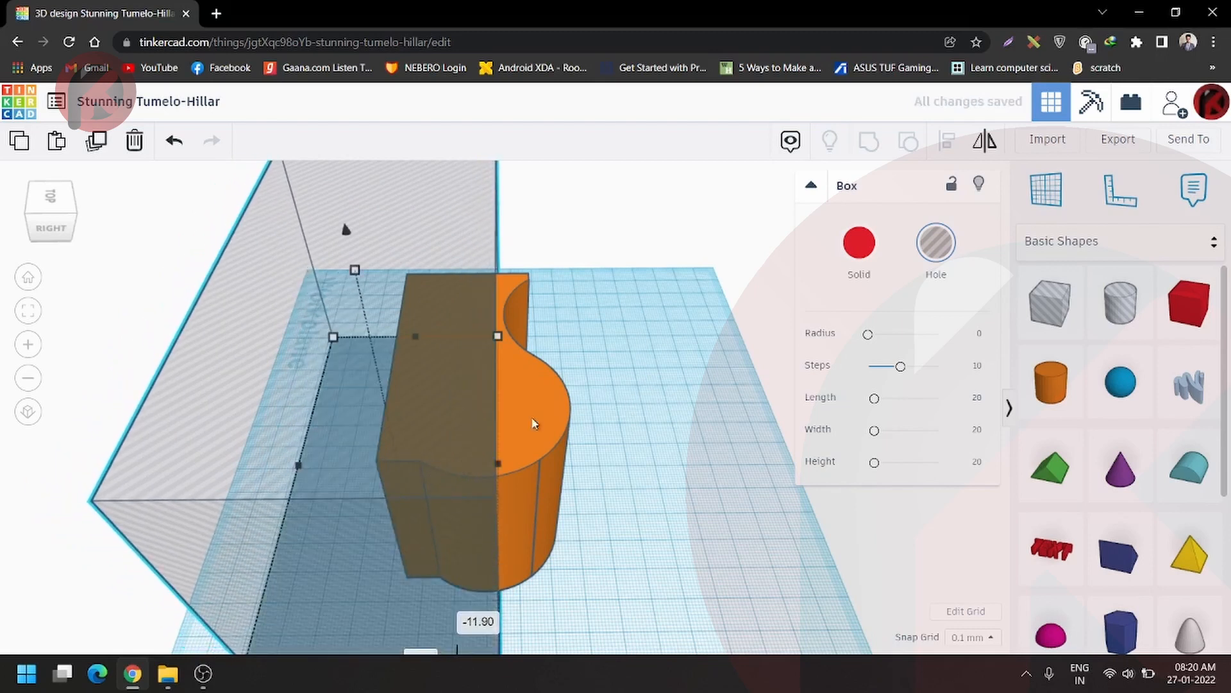
pyautogui.moveTo(476, 406)
pyautogui.mouseDown()
pyautogui.moveTo(463, 402)
pyautogui.moveTo(470, 410)
pyautogui.mouseUp()
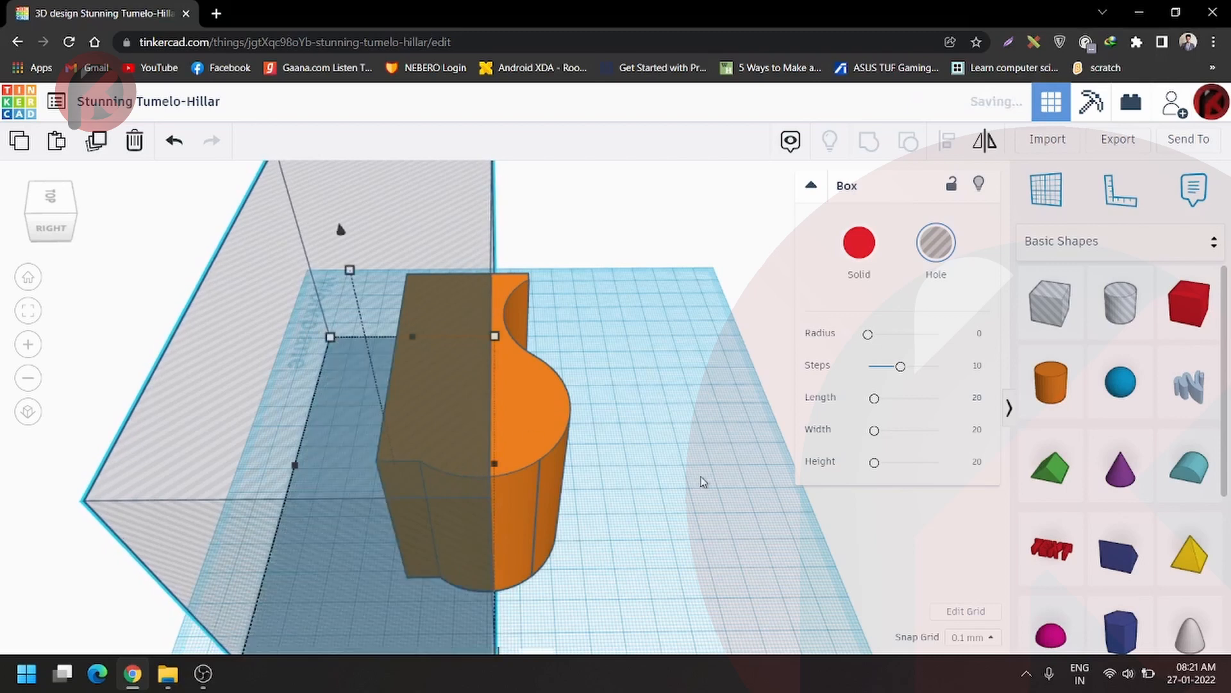
pyautogui.keyDown('shift'); pyautogui.click(535, 425); pyautogui.keyUp('shift')
pyautogui.click(869, 143)
pyautogui.moveTo(565, 443); pyautogui.dragTo(674, 372, button='right')
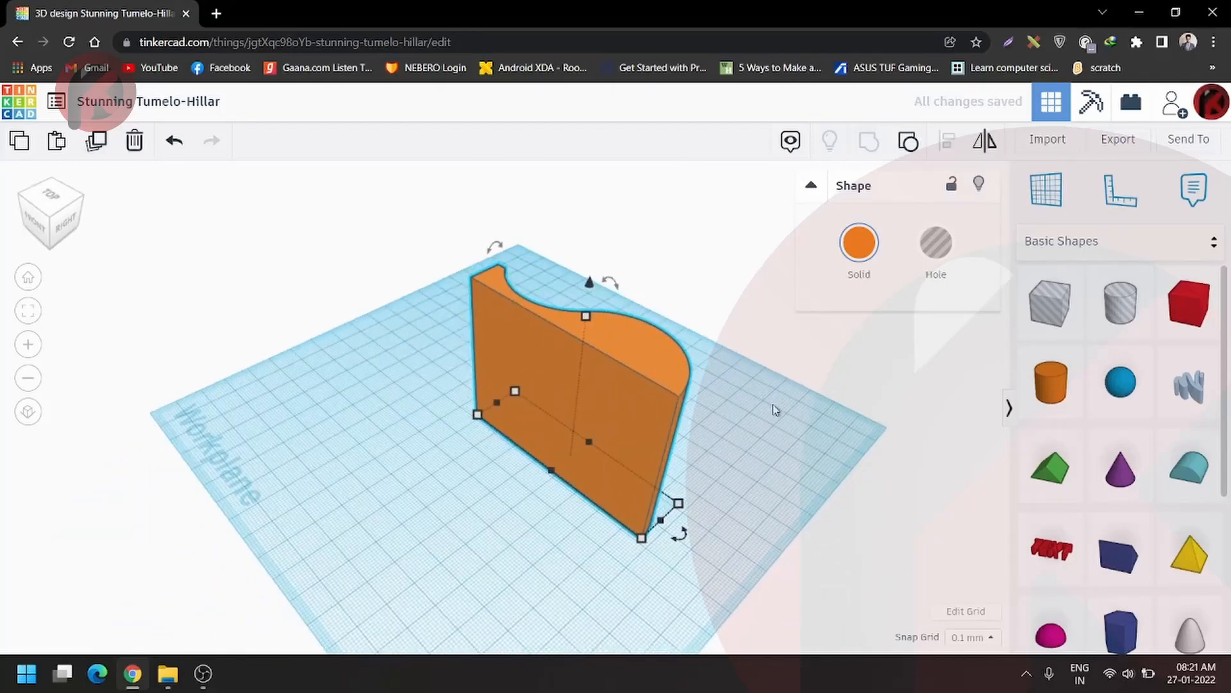
pyautogui.moveTo(778, 406); pyautogui.dragTo(558, 477, button='right')
pyautogui.click(558, 477)
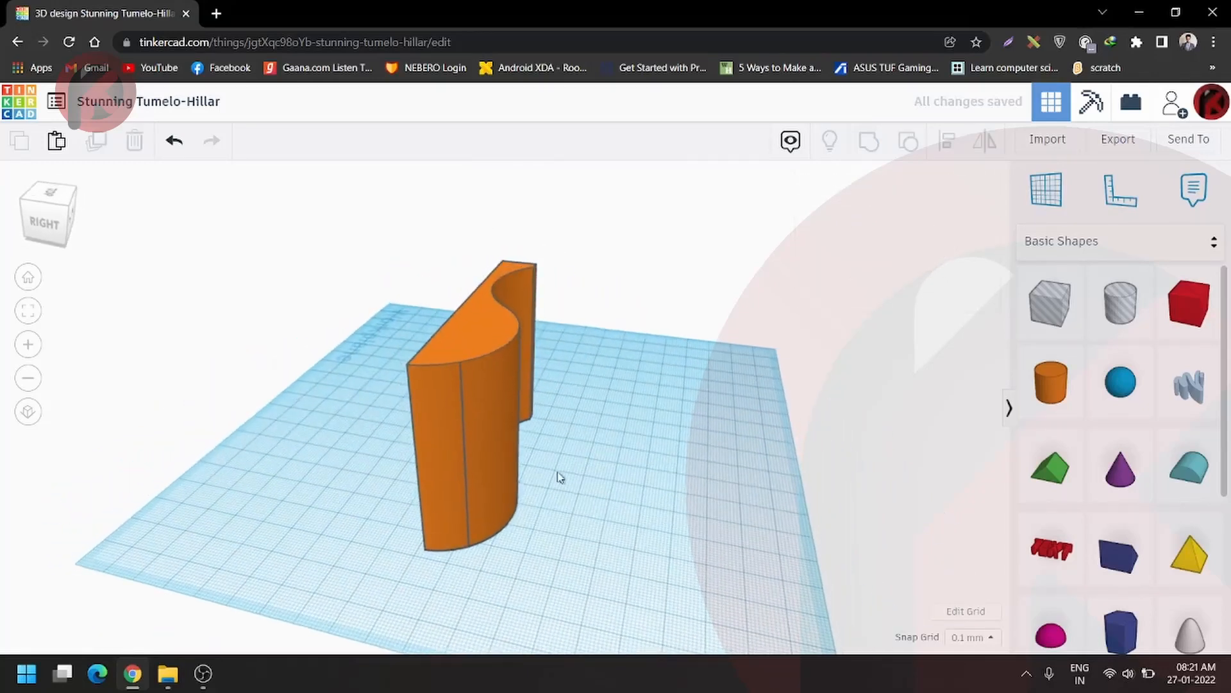
# - Duplicate the wavy solid in place and shift the copy slightly toward its flat side
pyautogui.moveTo(451, 456); pyautogui.dragTo(530, 360, button='right')
pyautogui.click(539, 410)
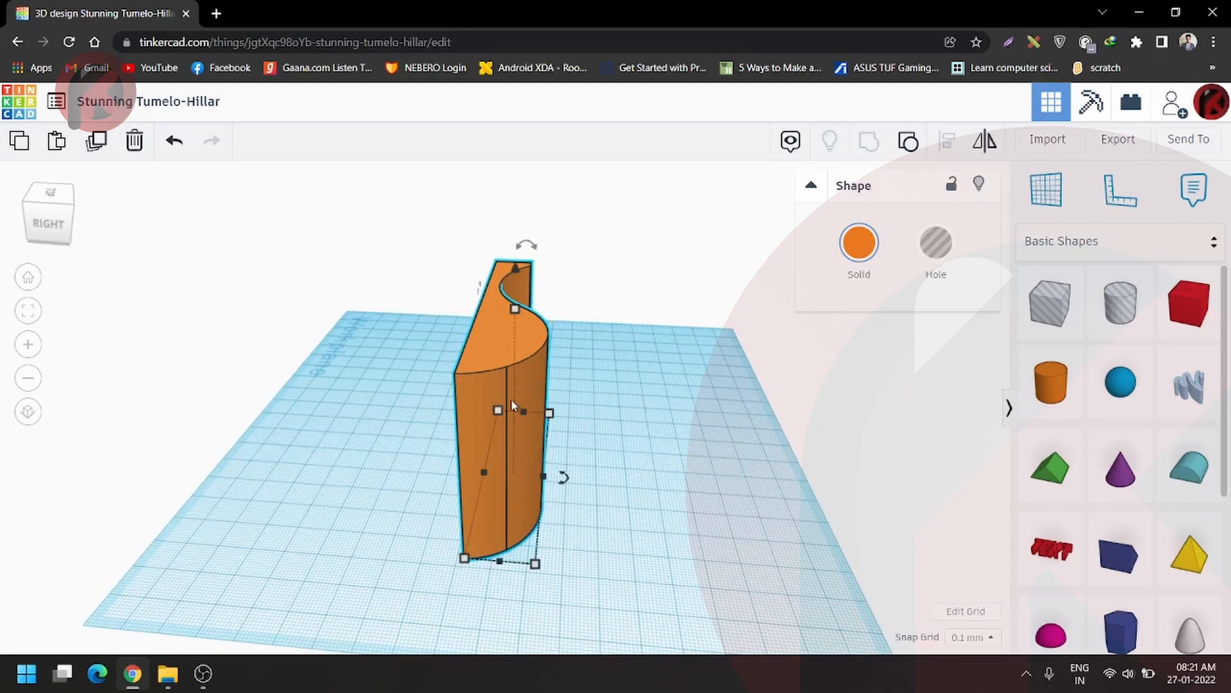
pyautogui.hotkey('ctrl', 'd')
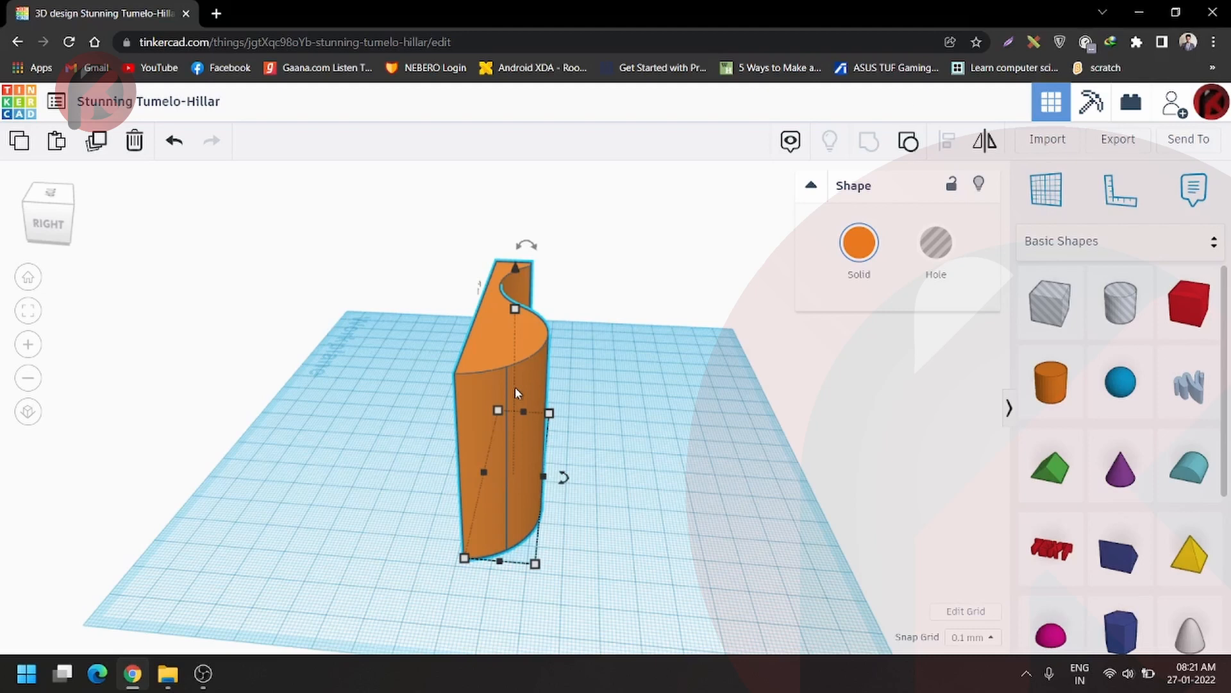
pyautogui.hotkey('shift', 'Left')
pyautogui.hotkey('shift', 'Left')
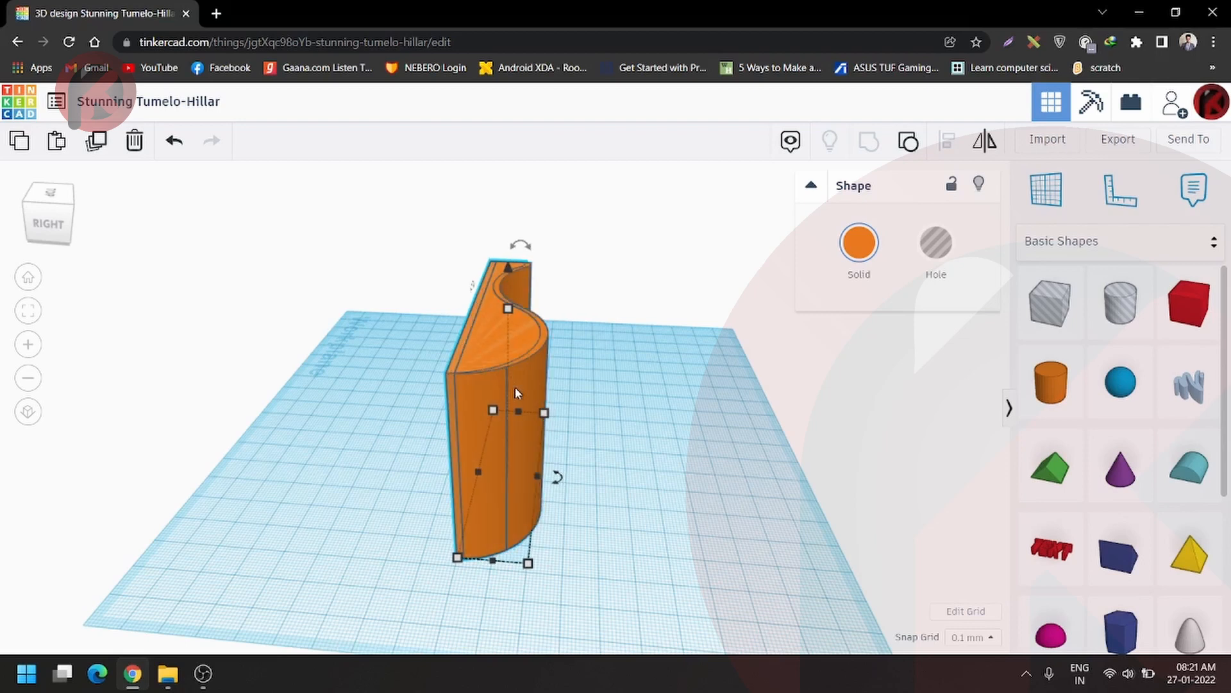
# - Nudge the copy back toward the curved side to narrow the offset between the two wavy shapes
pyautogui.moveTo(535, 375); pyautogui.dragTo(572, 471, button='right')
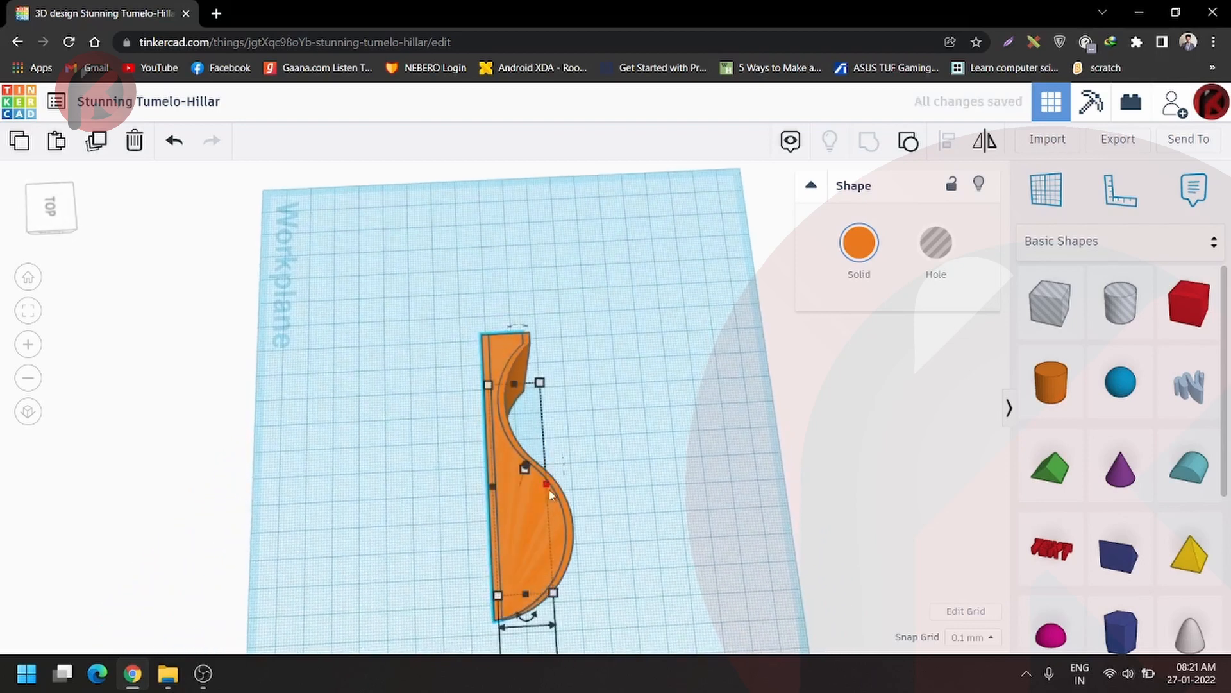
pyautogui.scroll(6, 590, 566)
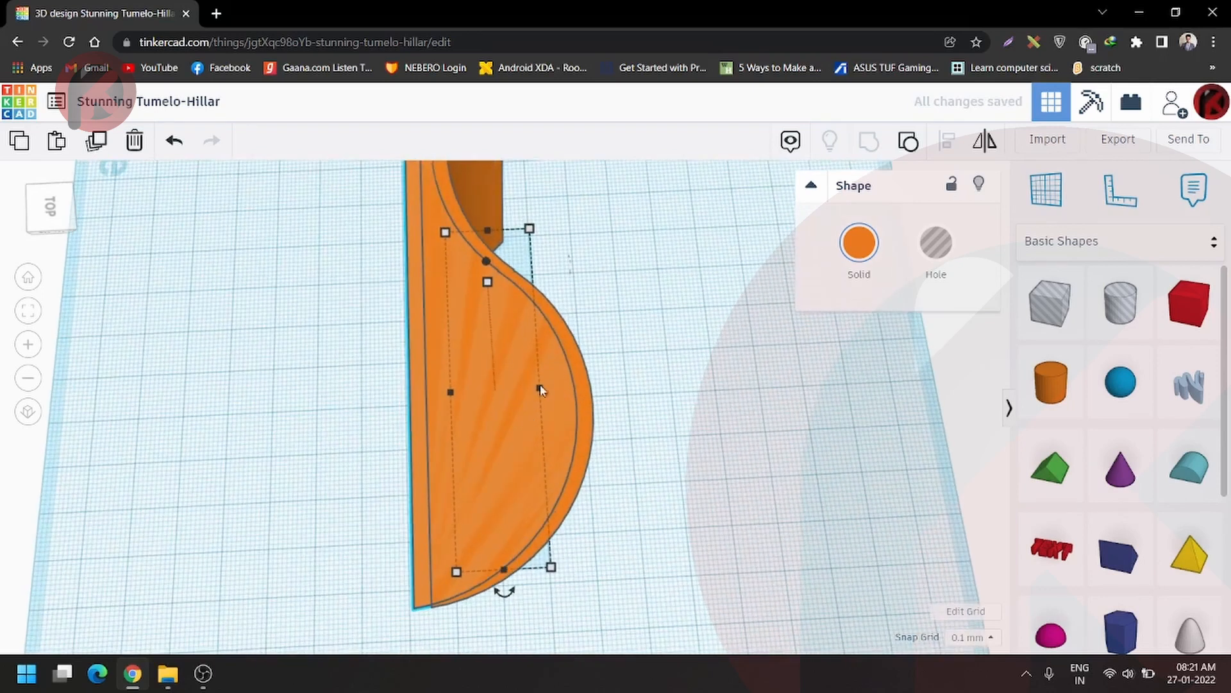
pyautogui.moveTo(522, 346); pyautogui.dragTo(526, 289, button='middle')
pyautogui.scroll(-2, 521, 306)
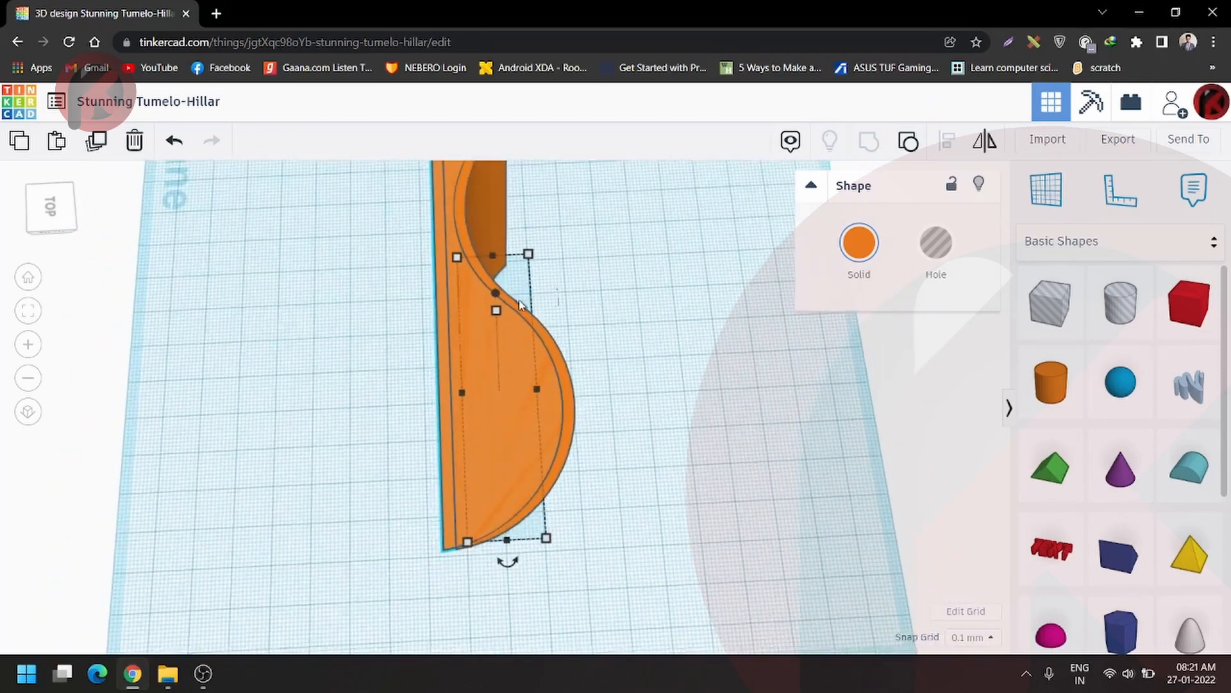
pyautogui.press('Right')
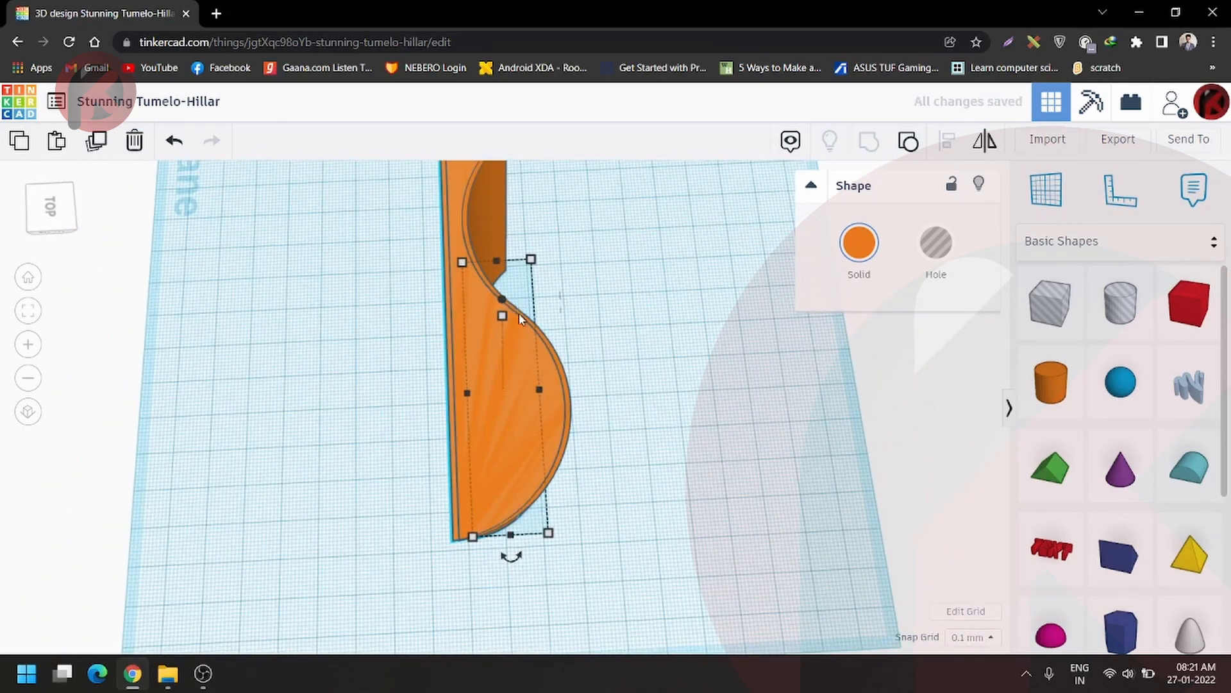
# - Adjust the offset copy's length to about 78.2 mm from its near end
pyautogui.moveTo(519, 313); pyautogui.dragTo(542, 304, button='middle')
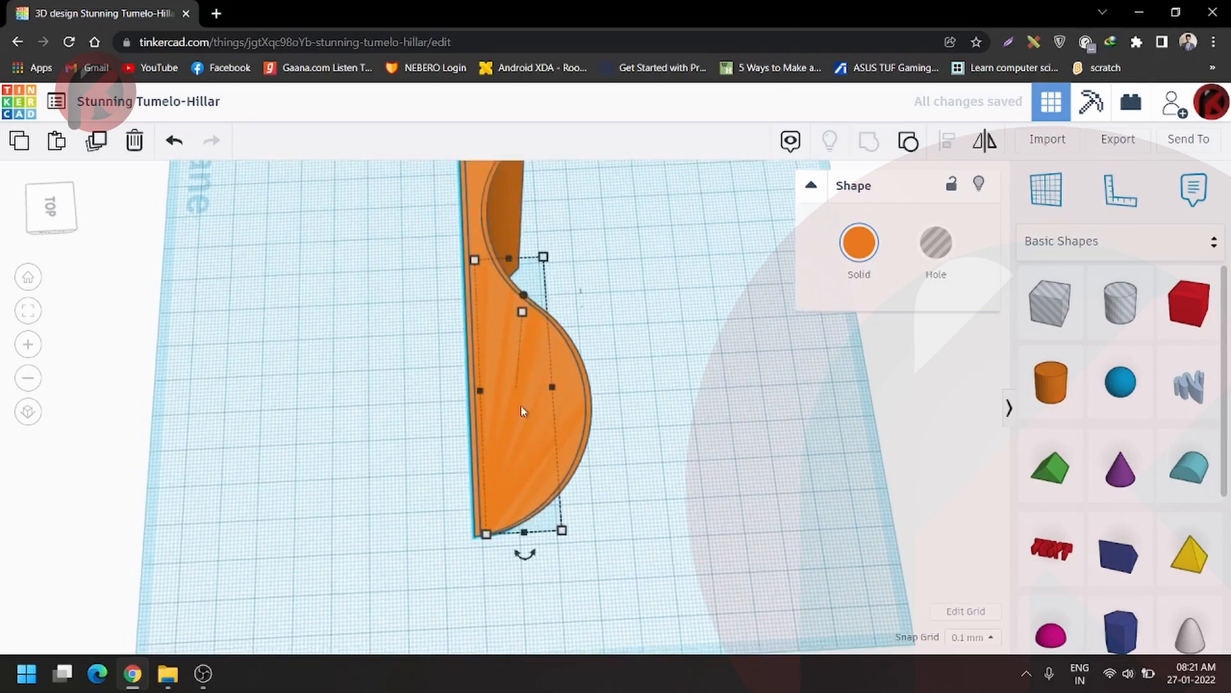
pyautogui.scroll(3, 525, 539)
pyautogui.moveTo(541, 495); pyautogui.dragTo(541, 408, button='middle')
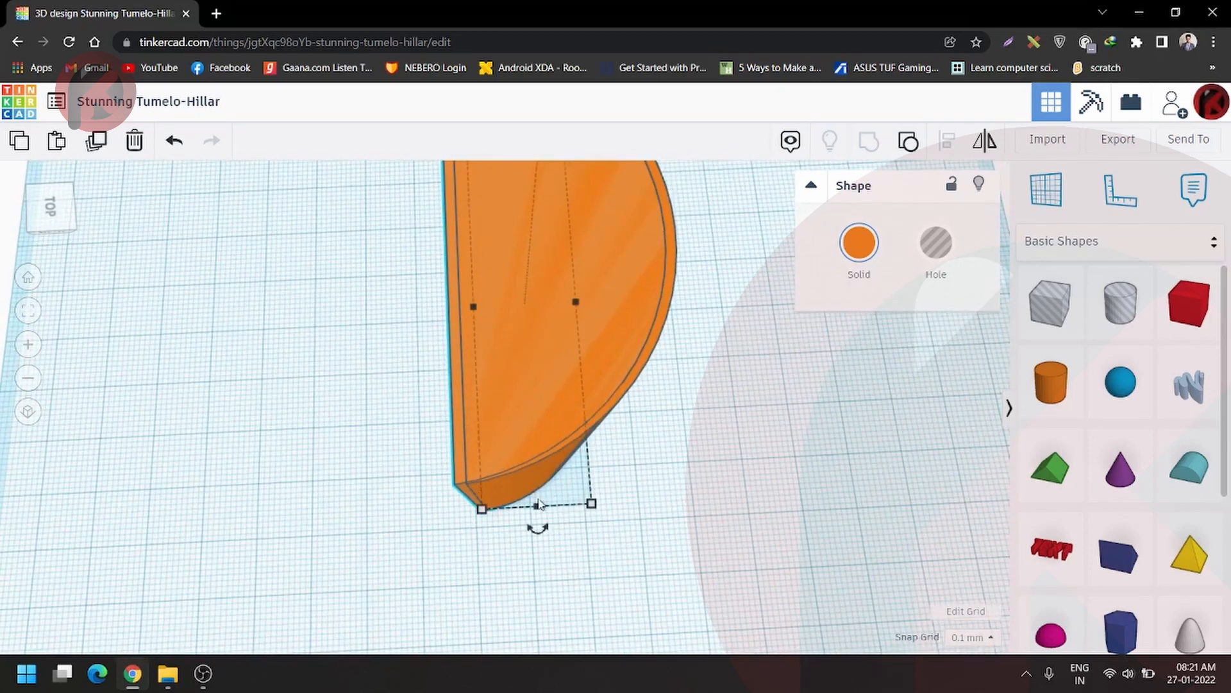
pyautogui.moveTo(541, 507)
pyautogui.moveTo(541, 507); pyautogui.dragTo(545, 508)
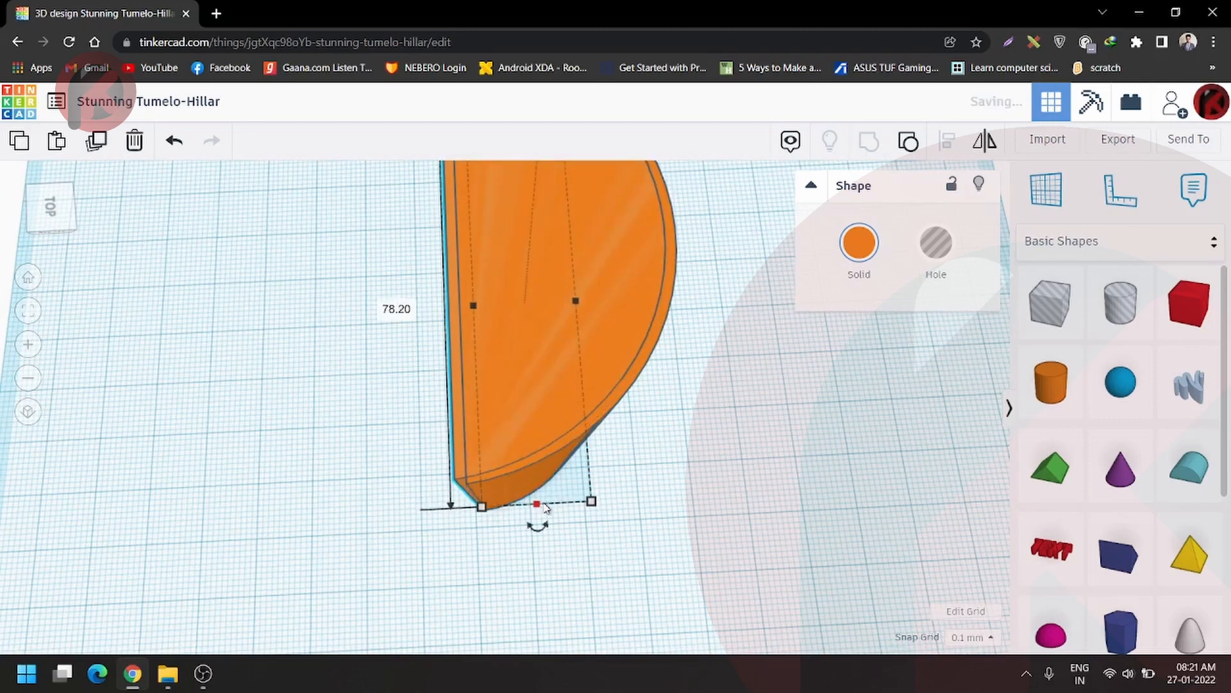
pyautogui.scroll(-4, 544, 490)
pyautogui.moveTo(473, 418); pyautogui.dragTo(436, 441, button='right')
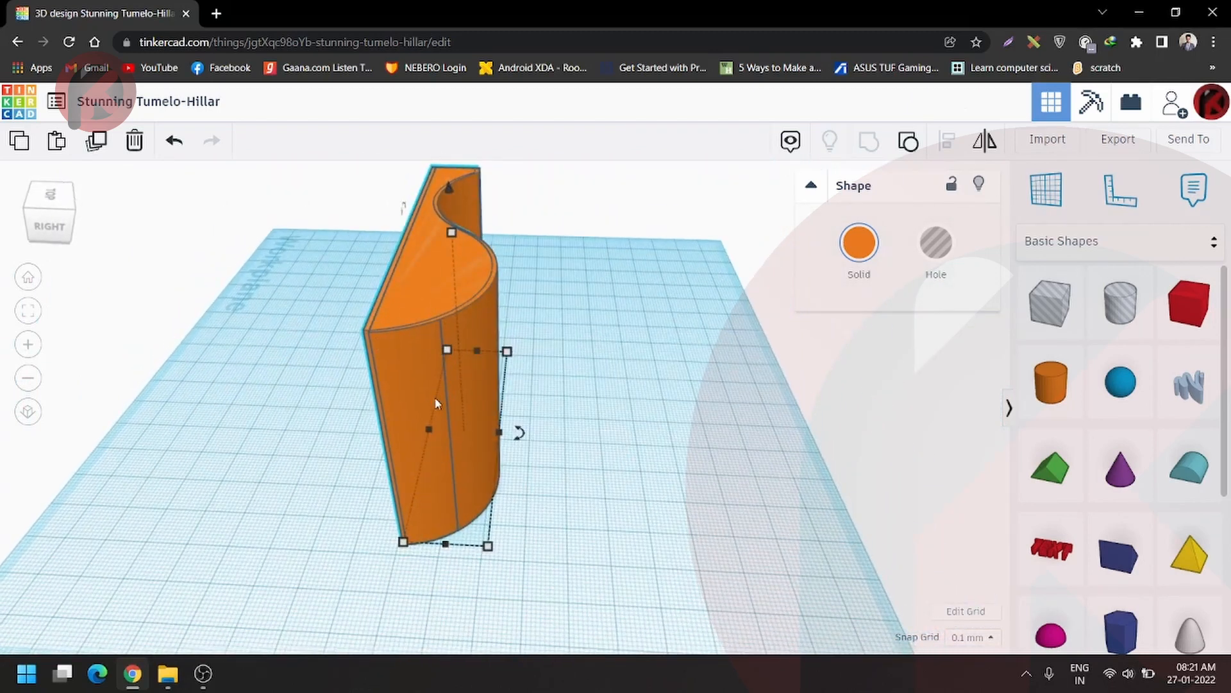
pyautogui.moveTo(372, 324); pyautogui.dragTo(434, 352, button='right')
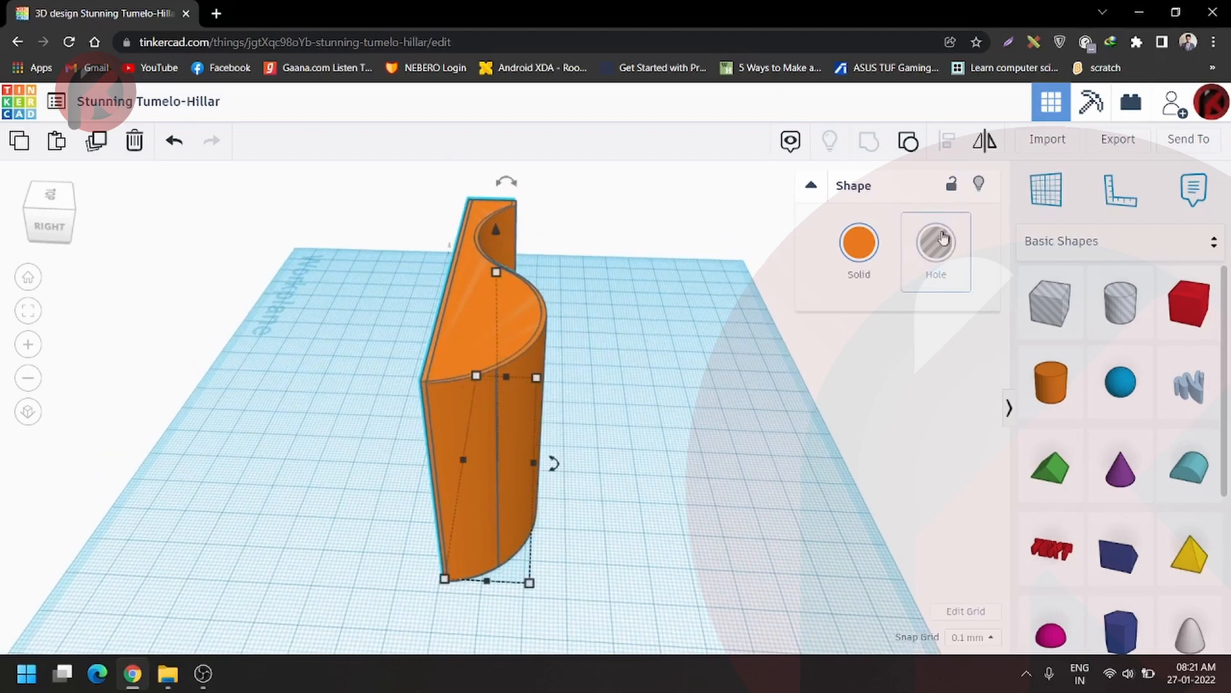
# - Turn the offset copy into a hole and group it with the wavy solid to leave a thin wavy sheet
pyautogui.moveTo(626, 421); pyautogui.dragTo(581, 558, button='right')
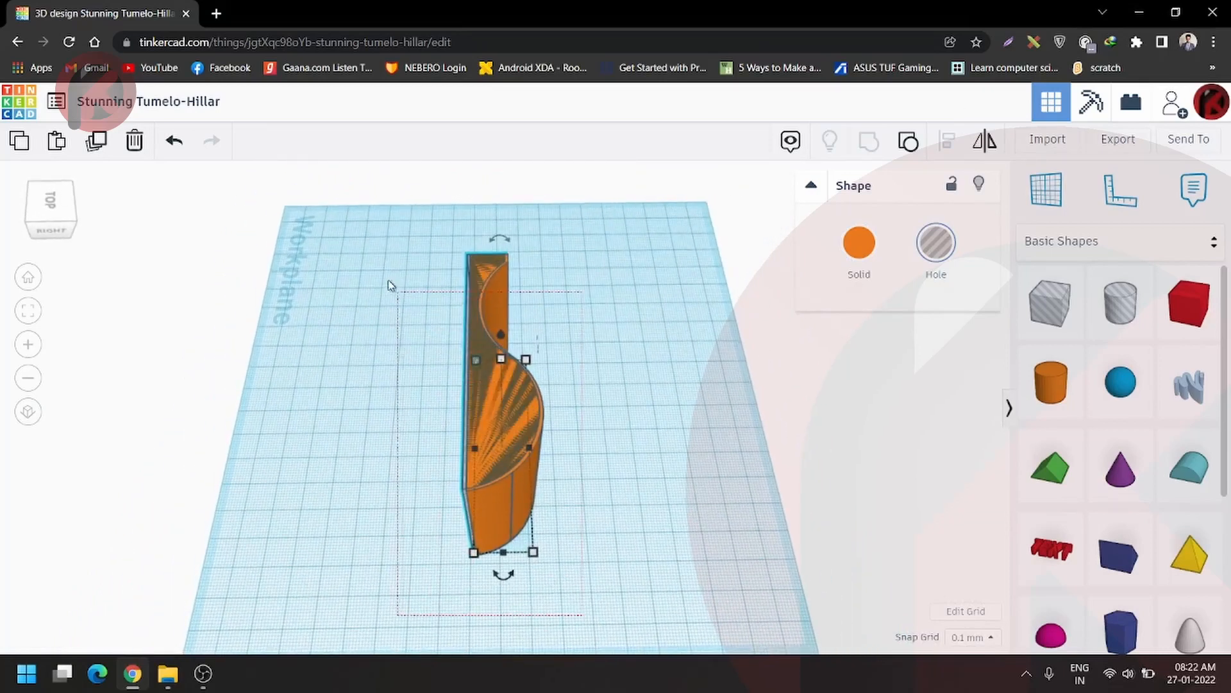
pyautogui.moveTo(388, 286); pyautogui.dragTo(388, 286)
pyautogui.hotkey('ctrl', 'g')
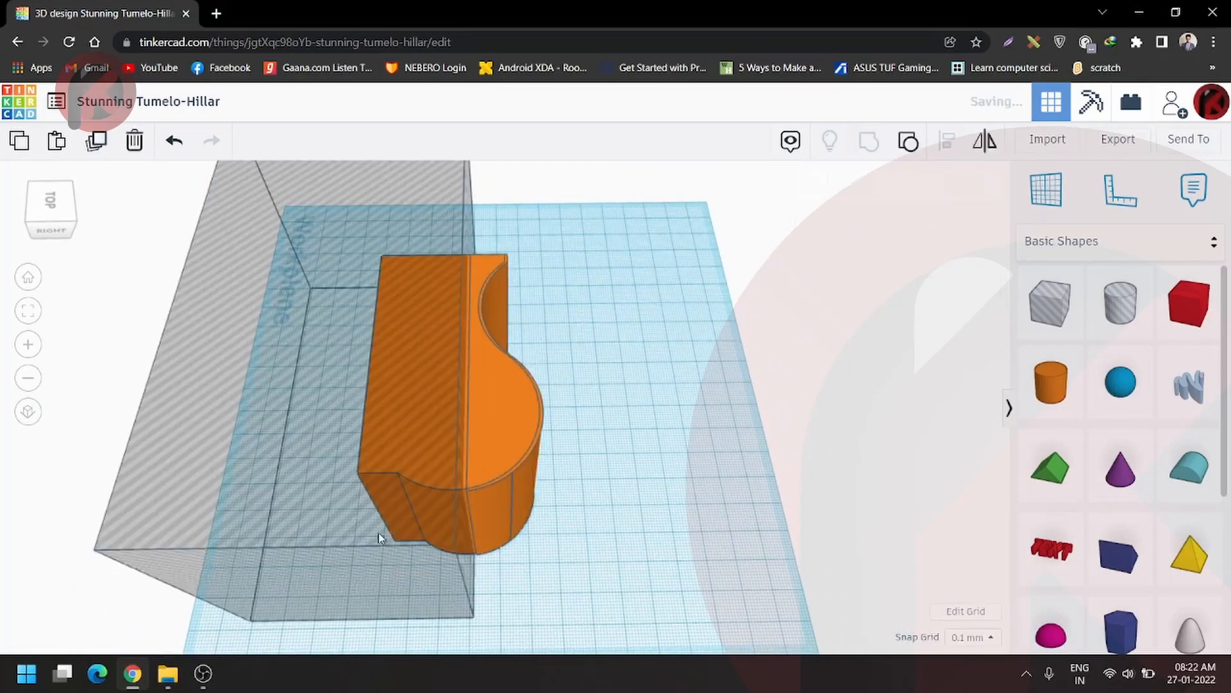
# - Reduce the height of the thin wavy sheet to about 18.2 mm
pyautogui.moveTo(390, 583); pyautogui.dragTo(545, 272, button='right')
pyautogui.moveTo(540, 289); pyautogui.dragTo(549, 398)
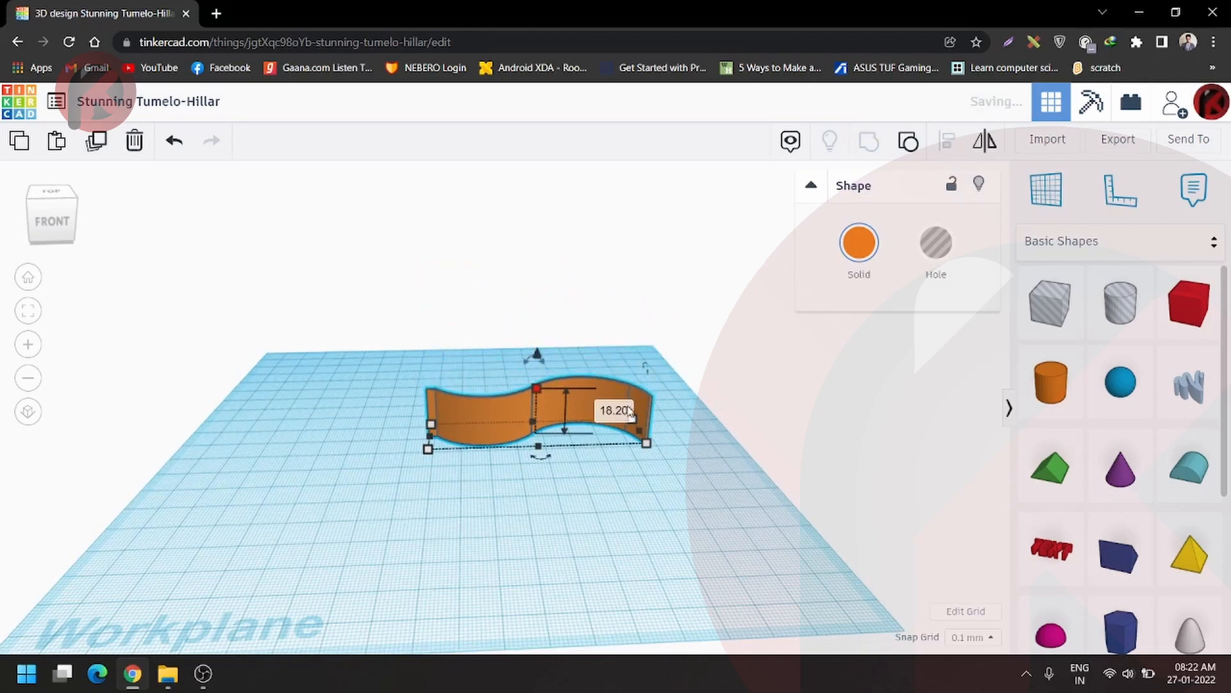
pyautogui.click(722, 476)
pyautogui.moveTo(643, 502); pyautogui.dragTo(639, 457, button='right')
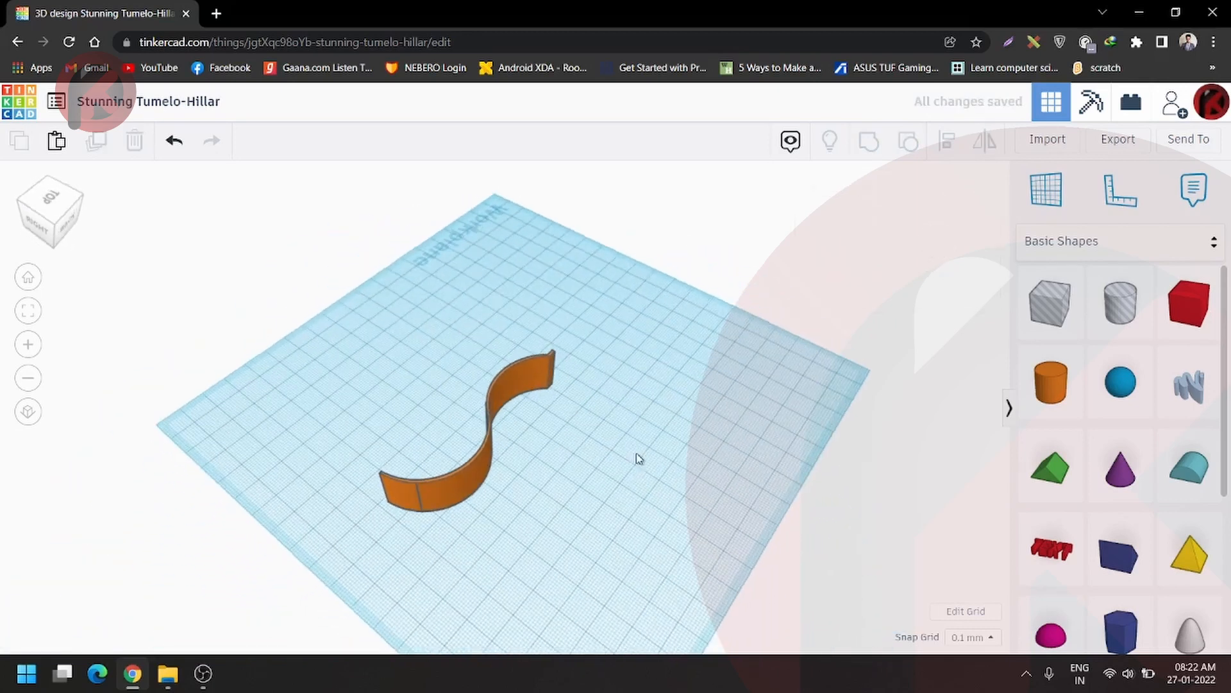
# - Try to lengthen the wavy sheet by stretching it from its near end
pyautogui.click(545, 378)
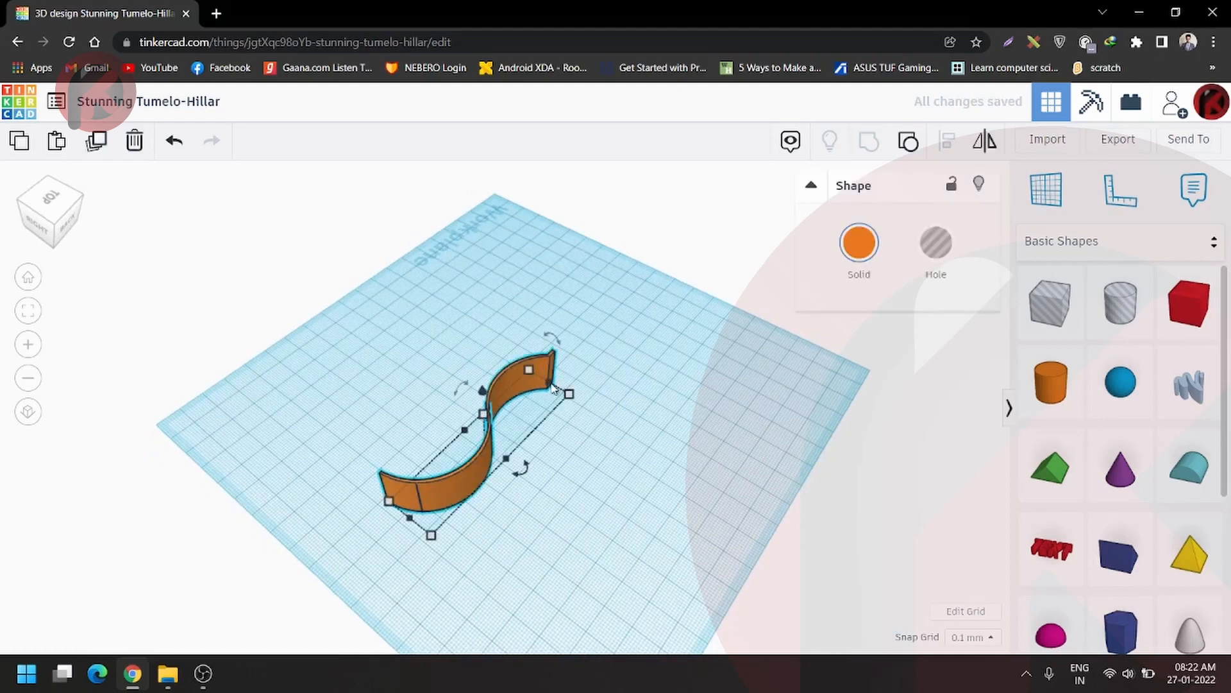
pyautogui.moveTo(499, 513); pyautogui.dragTo(549, 448, button='right')
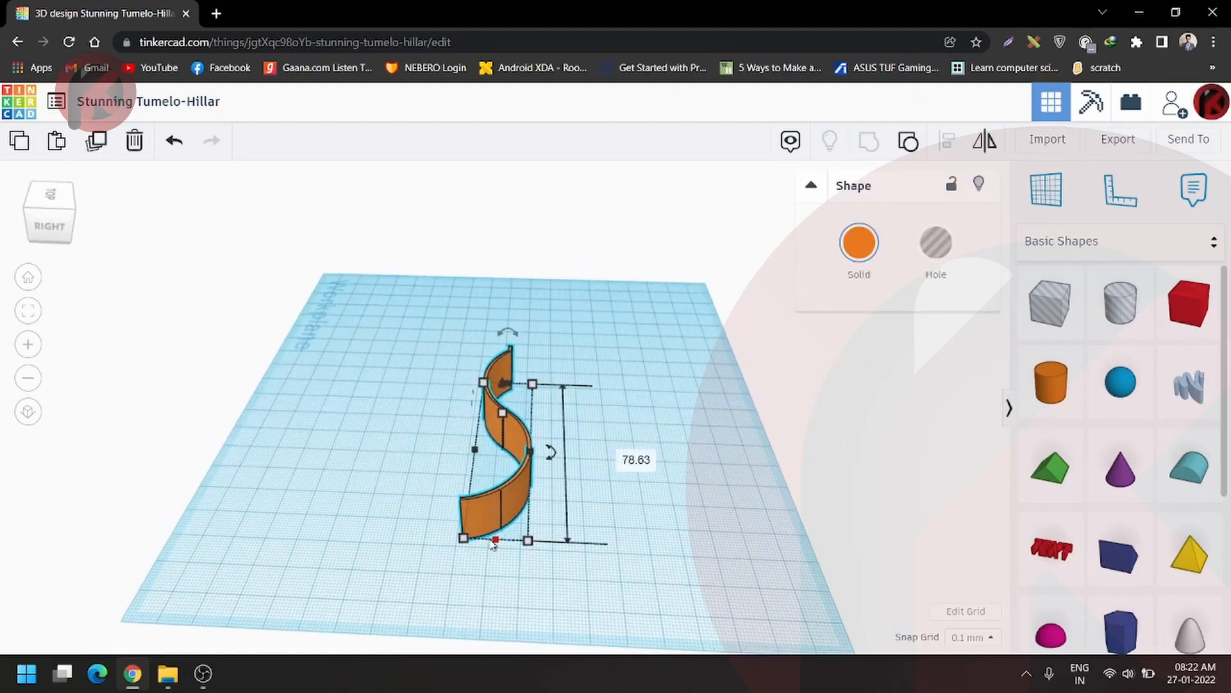
pyautogui.moveTo(493, 543); pyautogui.dragTo(492, 559, button='right')
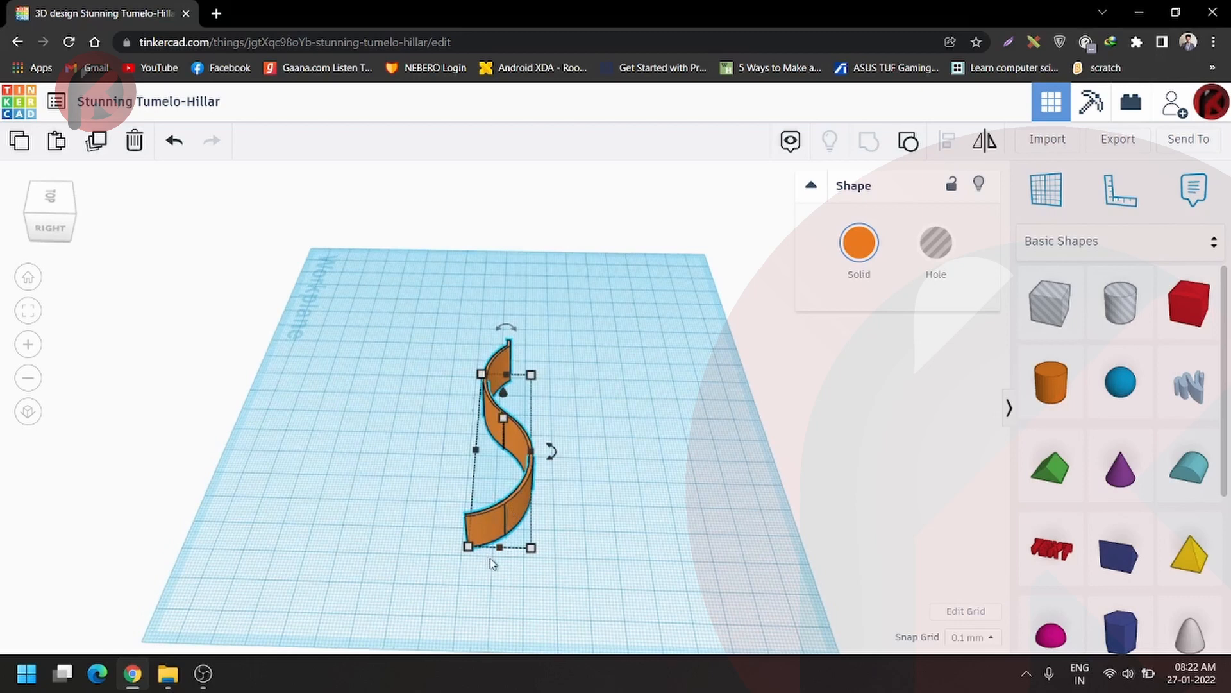
pyautogui.moveTo(499, 547); pyautogui.dragTo(495, 610)
pyautogui.moveTo(495, 610); pyautogui.dragTo(586, 514, button='right')
pyautogui.hotkey('ctrl', 'z')
# - Add a cylinder at the end of the wavy sheet, about 16.1 mm across and with 64 sides
pyautogui.moveTo(398, 498); pyautogui.dragTo(439, 464, button='right')
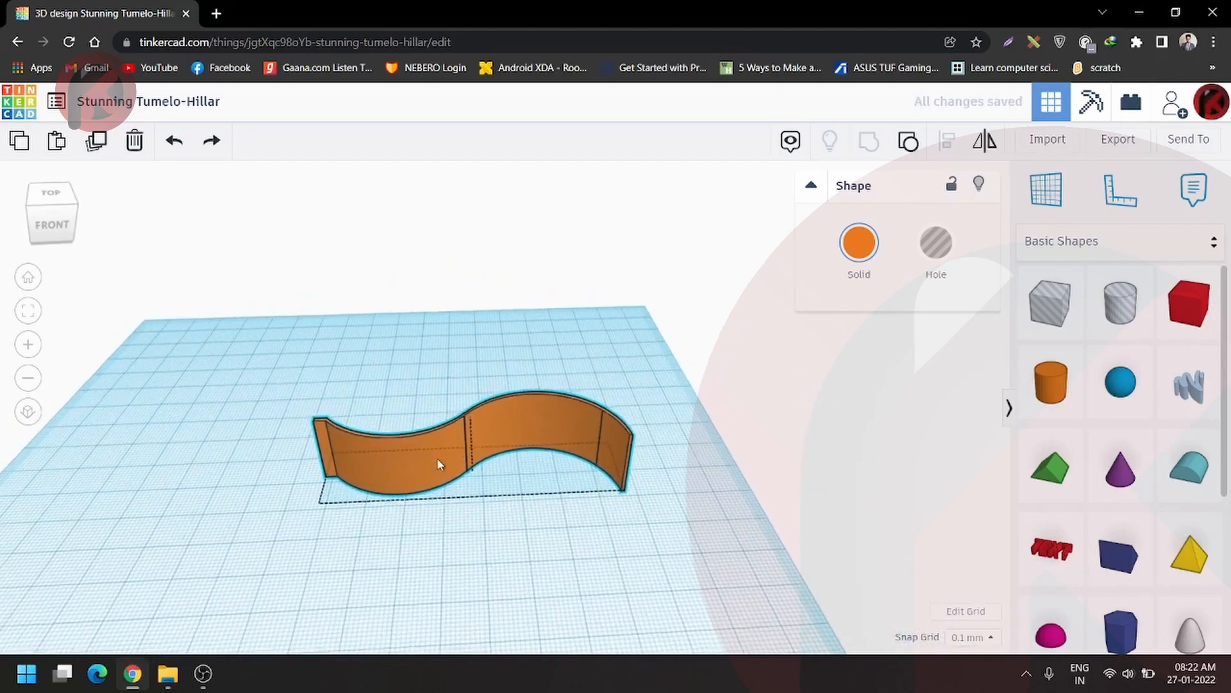
pyautogui.click(439, 463)
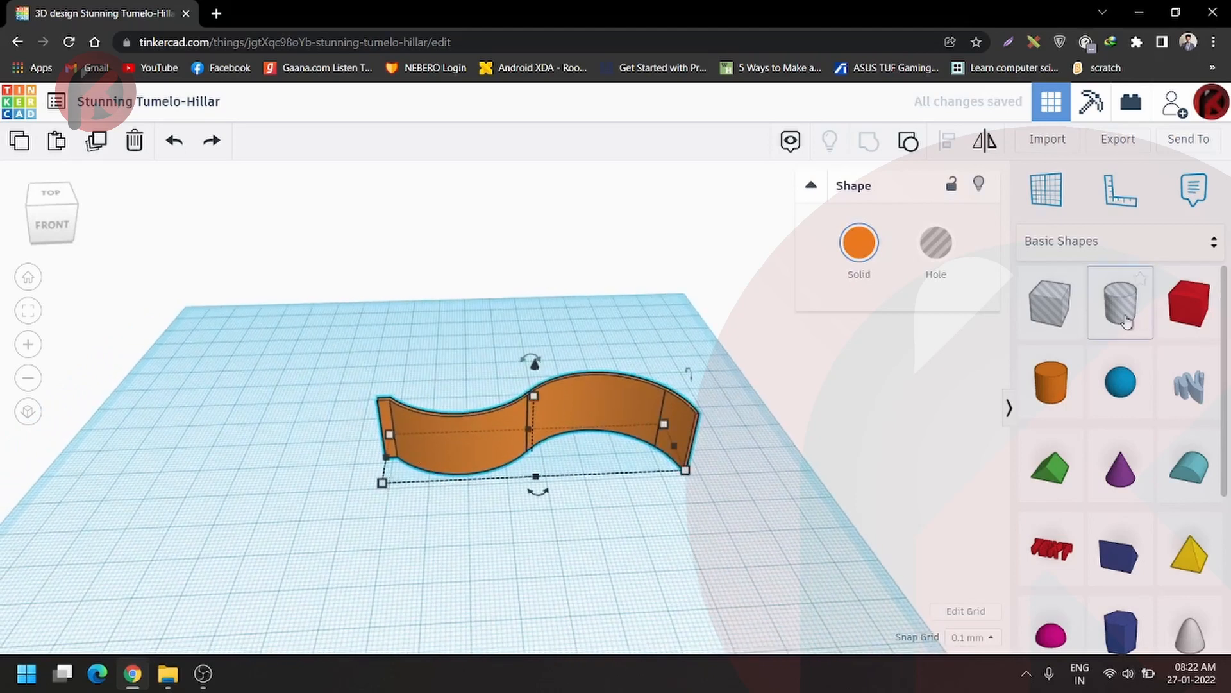
pyautogui.moveTo(1044, 412); pyautogui.dragTo(363, 469)
pyautogui.moveTo(425, 498); pyautogui.dragTo(434, 423, button='right')
pyautogui.moveTo(434, 423); pyautogui.dragTo(385, 420, button='middle')
pyautogui.scroll(3, 459, 443)
pyautogui.scroll(4, 587, 429)
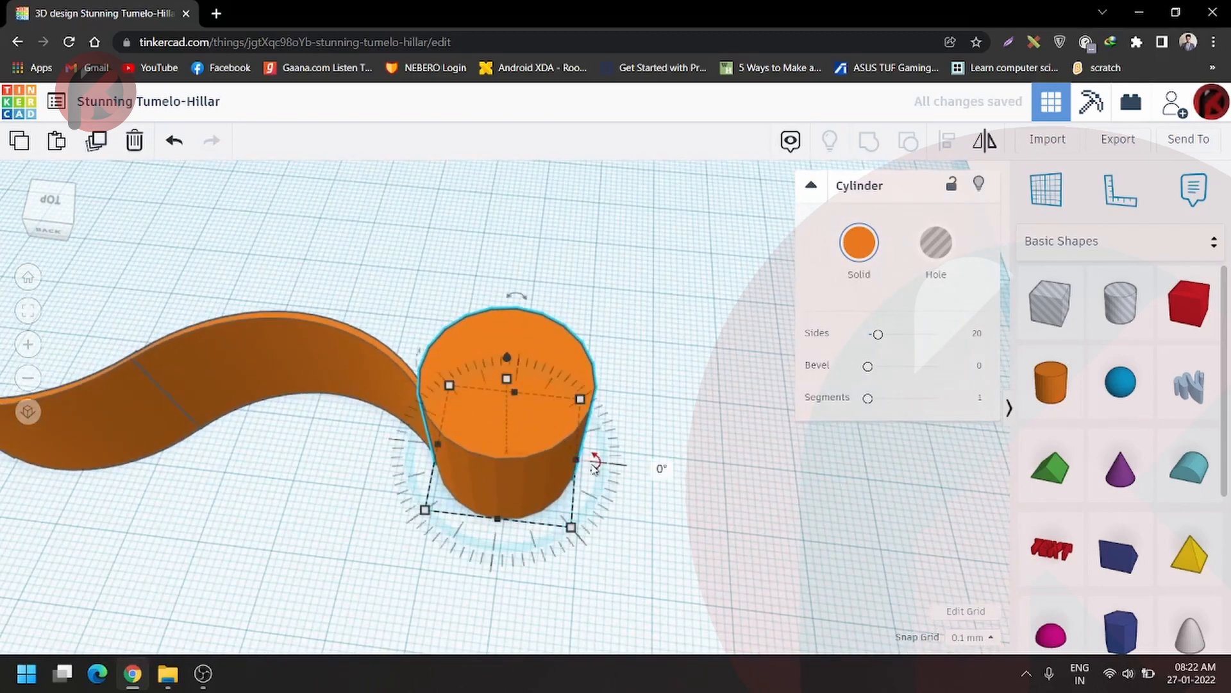
pyautogui.moveTo(581, 535)
pyautogui.moveTo(575, 534); pyautogui.dragTo(548, 502)
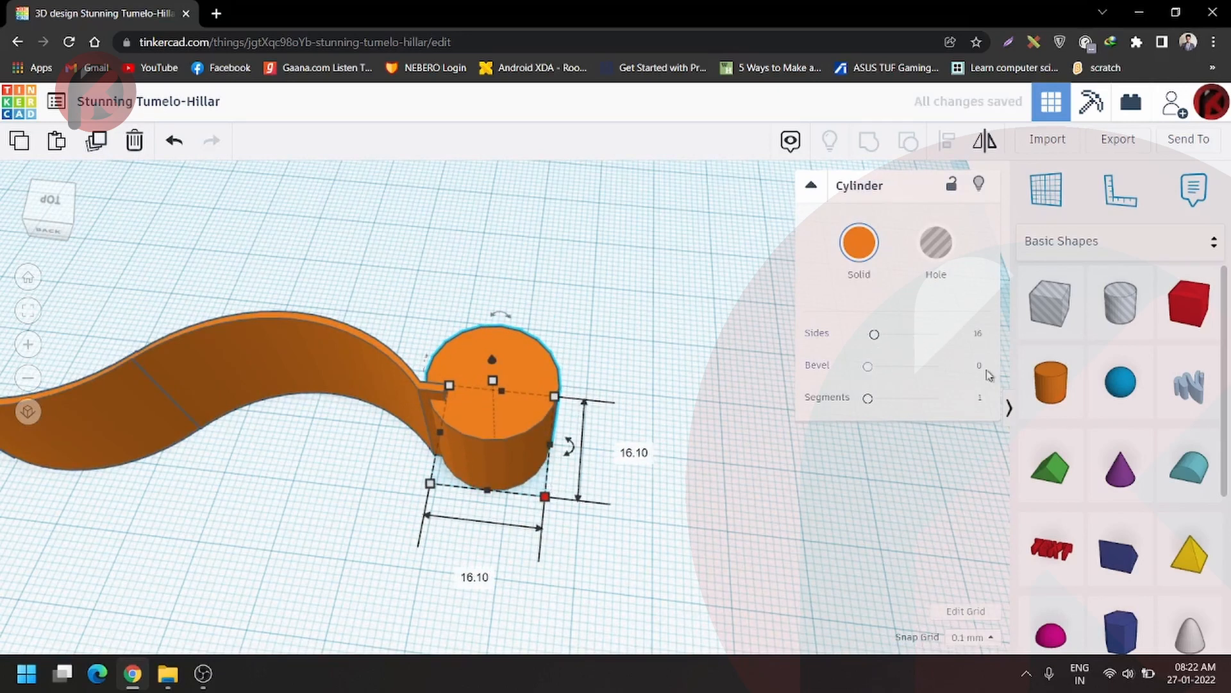
pyautogui.moveTo(875, 336); pyautogui.dragTo(937, 334)
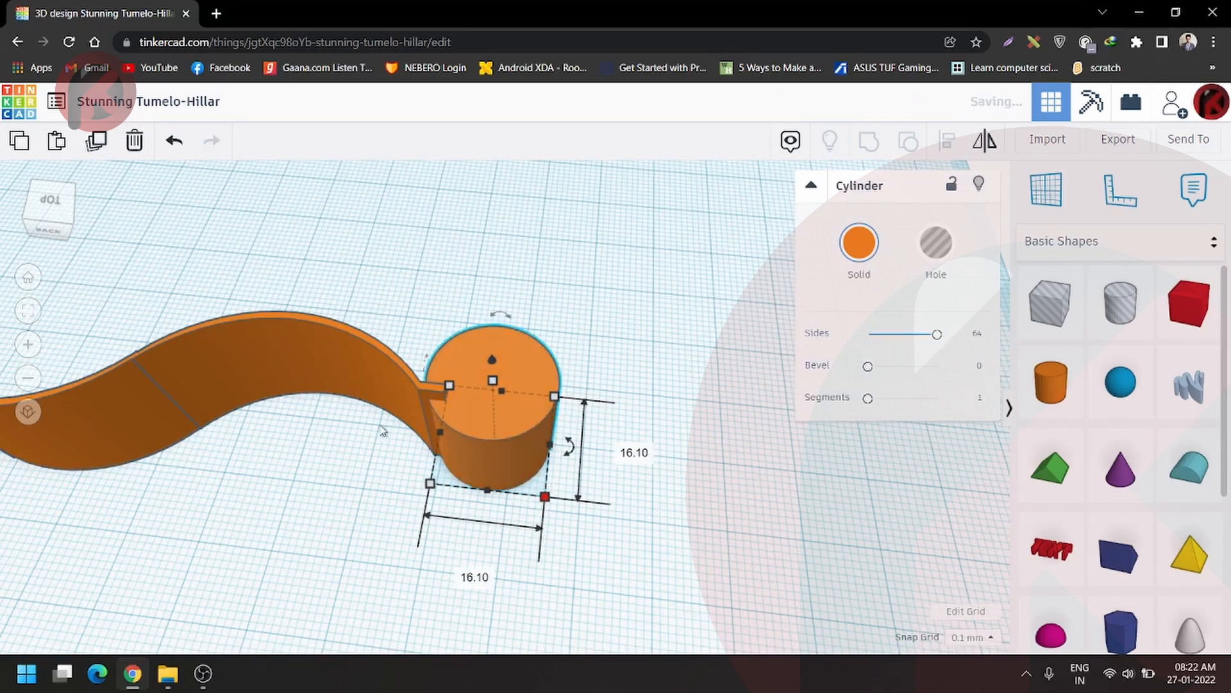
# - Move the cylinder clear of the wavy sheet and narrow it to about 6.9 mm across
pyautogui.moveTo(517, 414); pyautogui.dragTo(639, 462)
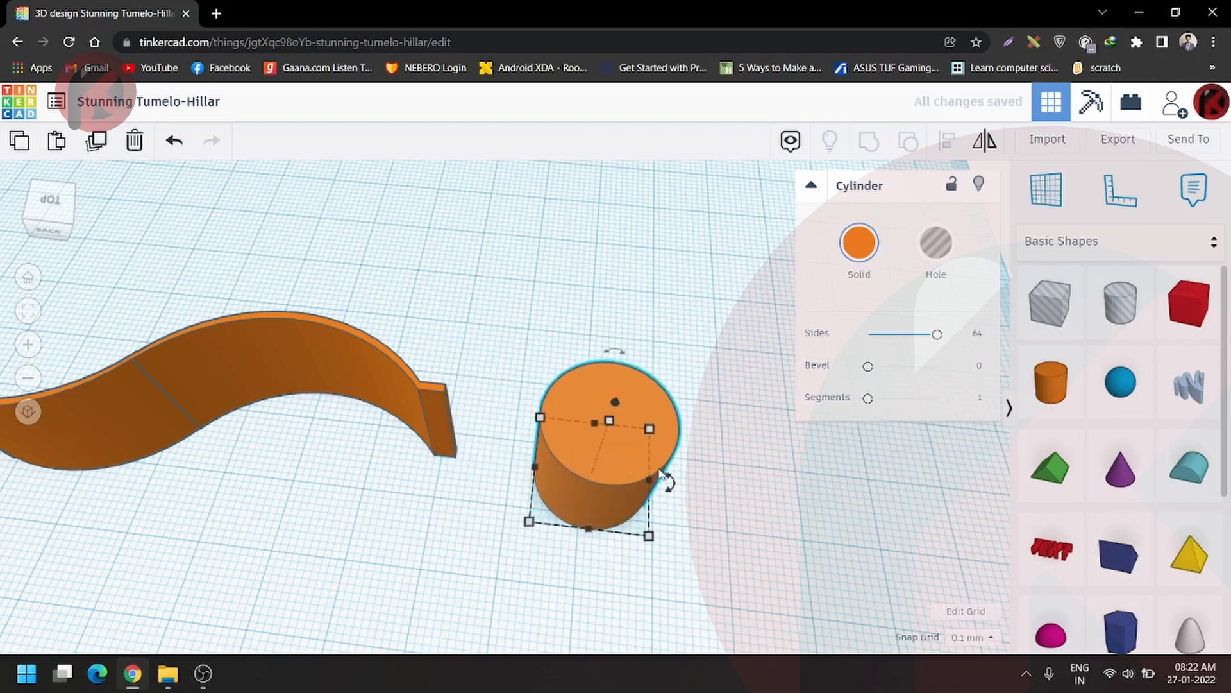
pyautogui.scroll(-3, 1112, 444)
pyautogui.scroll(3, 1112, 445)
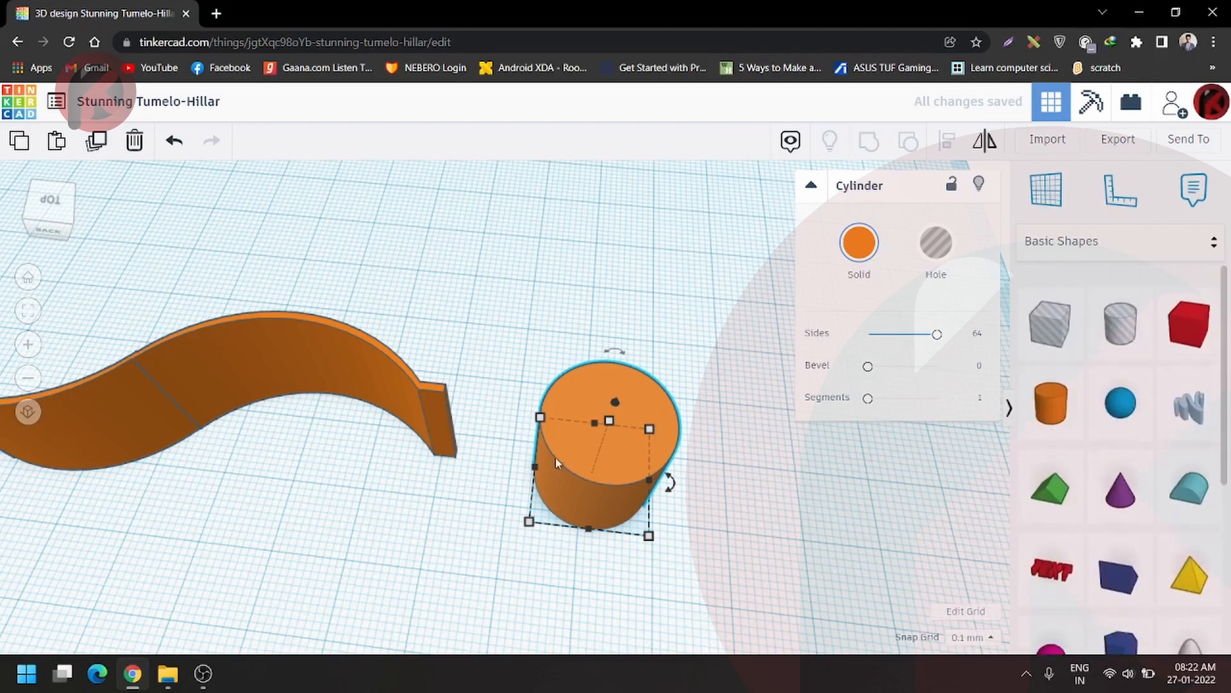
pyautogui.moveTo(540, 420); pyautogui.dragTo(552, 455)
pyautogui.click(618, 501)
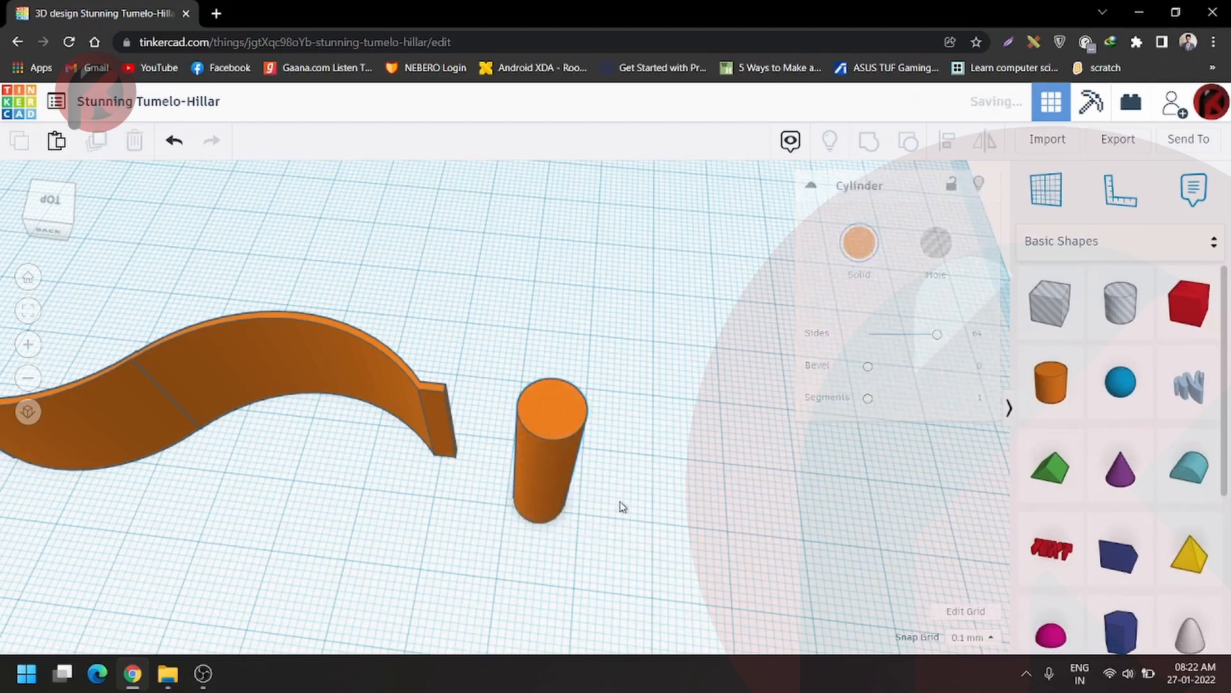
# - Duplicate the cylinder in place and resize the copy to about 5.7 mm across and 35.8 mm high
pyautogui.click(547, 499)
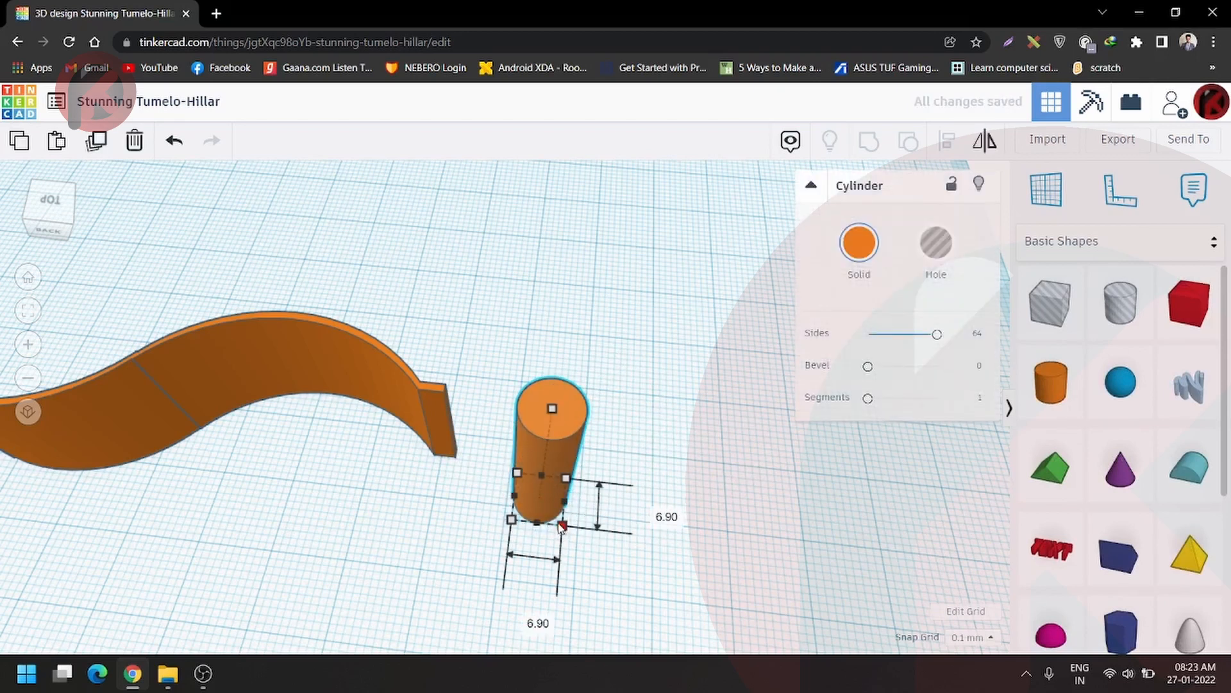
pyautogui.moveTo(562, 527); pyautogui.dragTo(554, 517)
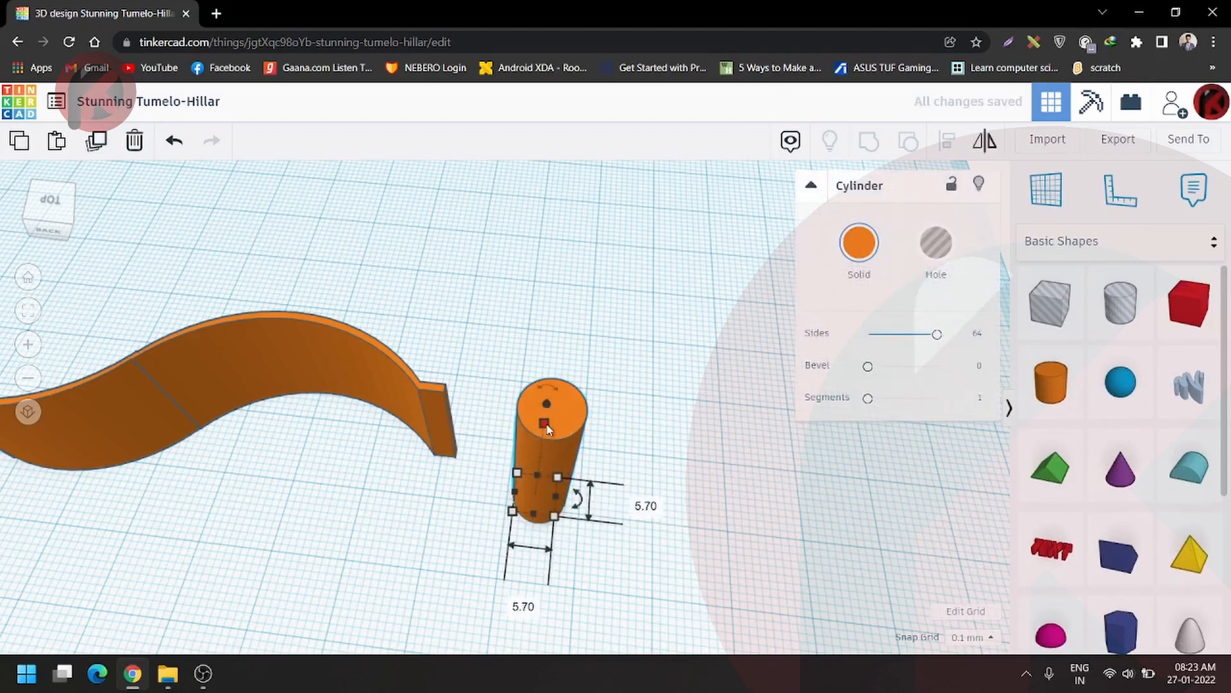
pyautogui.moveTo(546, 427); pyautogui.dragTo(555, 350)
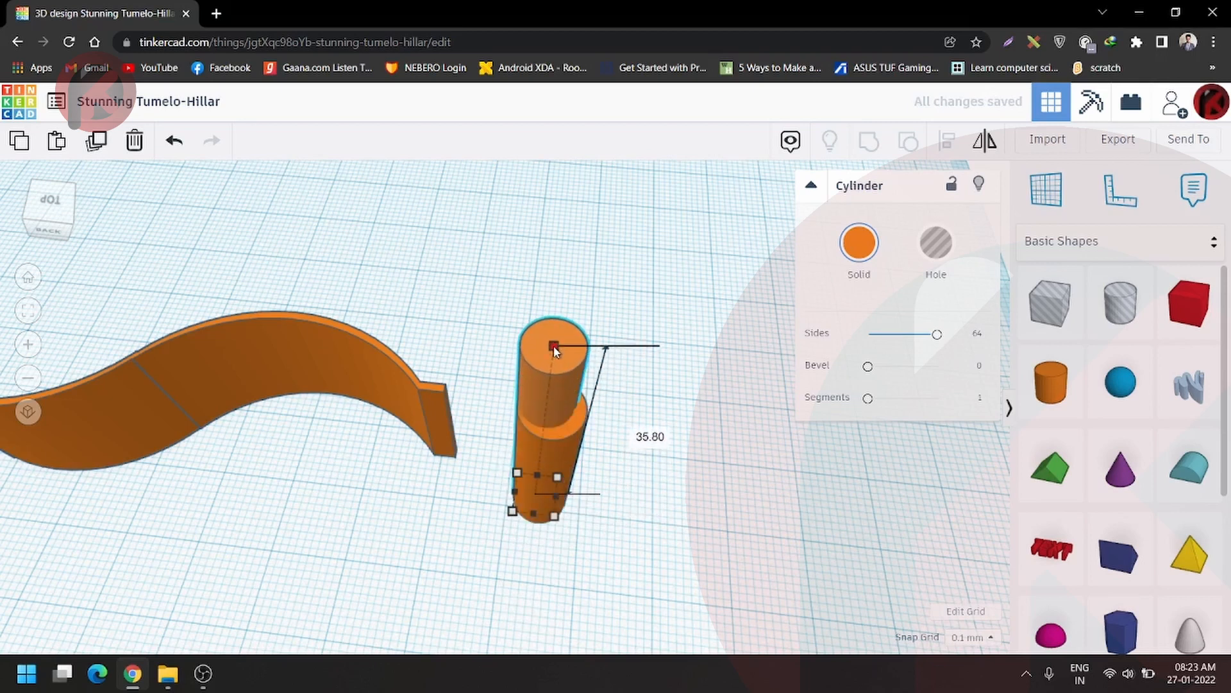
# - Align the two cylinders on their centres in both horizontal directions
pyautogui.moveTo(611, 281); pyautogui.dragTo(512, 535)
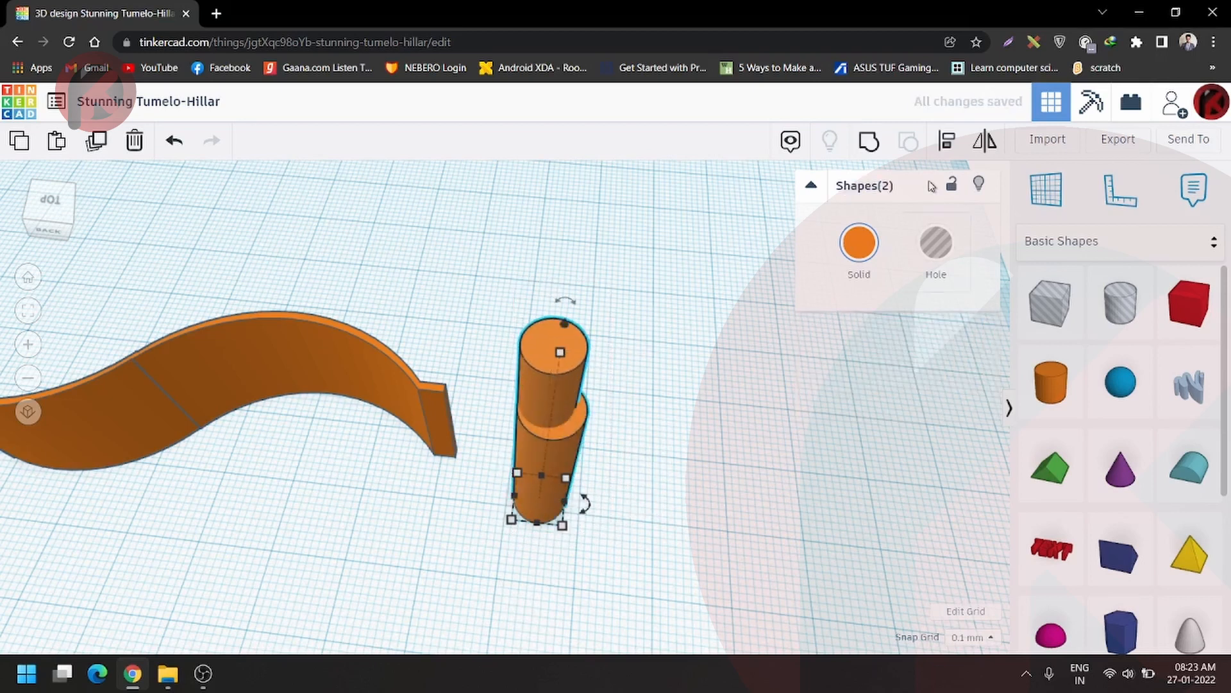
pyautogui.click(944, 143)
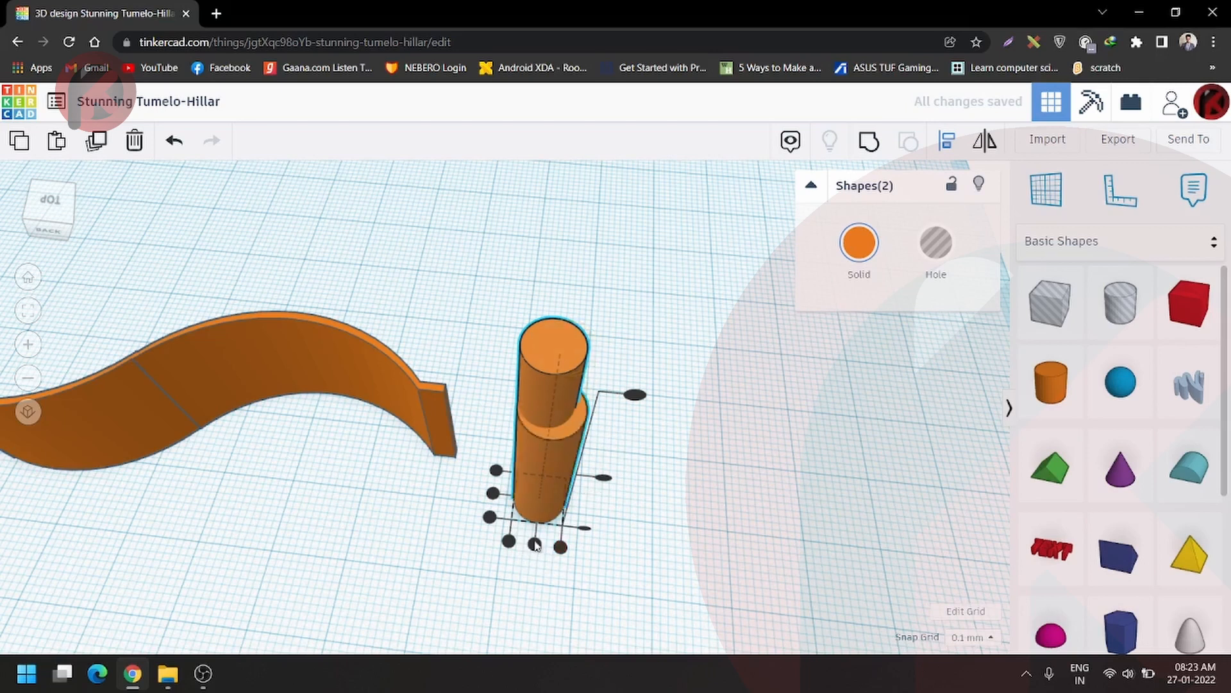
pyautogui.click(535, 544)
pyautogui.click(492, 492)
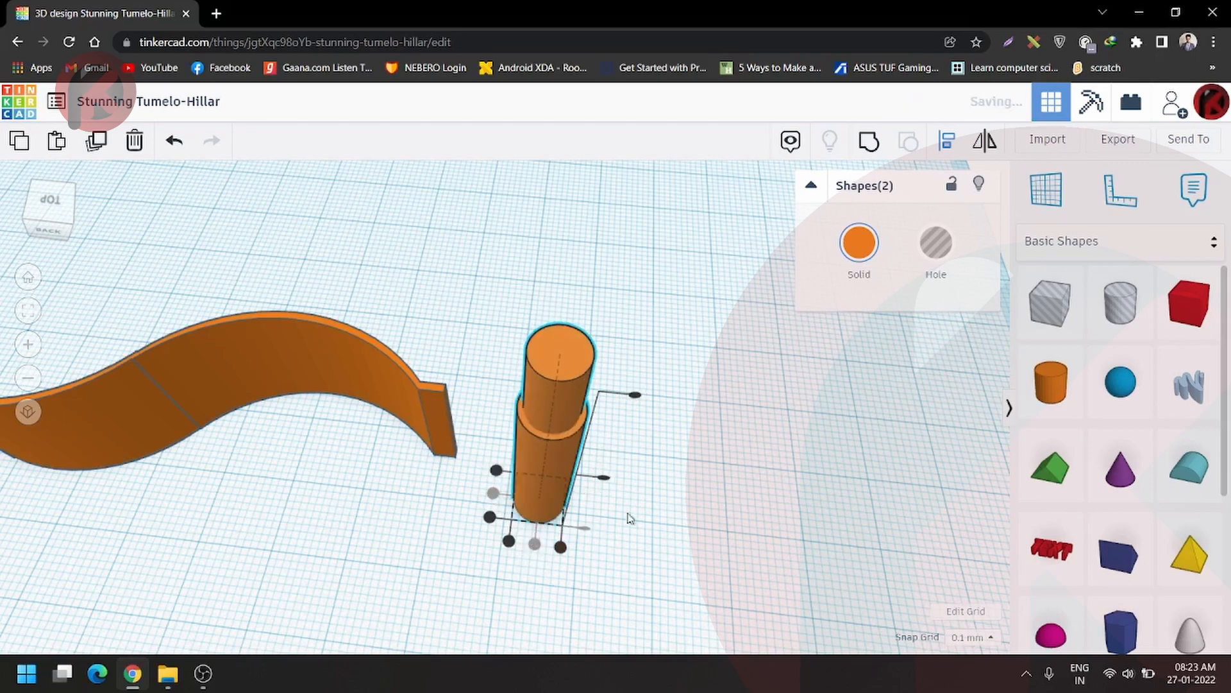
pyautogui.click(731, 485)
# - Turn the taller inner cylinder into a hole and group it with the outer one to form a hollow tube
pyautogui.moveTo(718, 489); pyautogui.dragTo(537, 378, button='right')
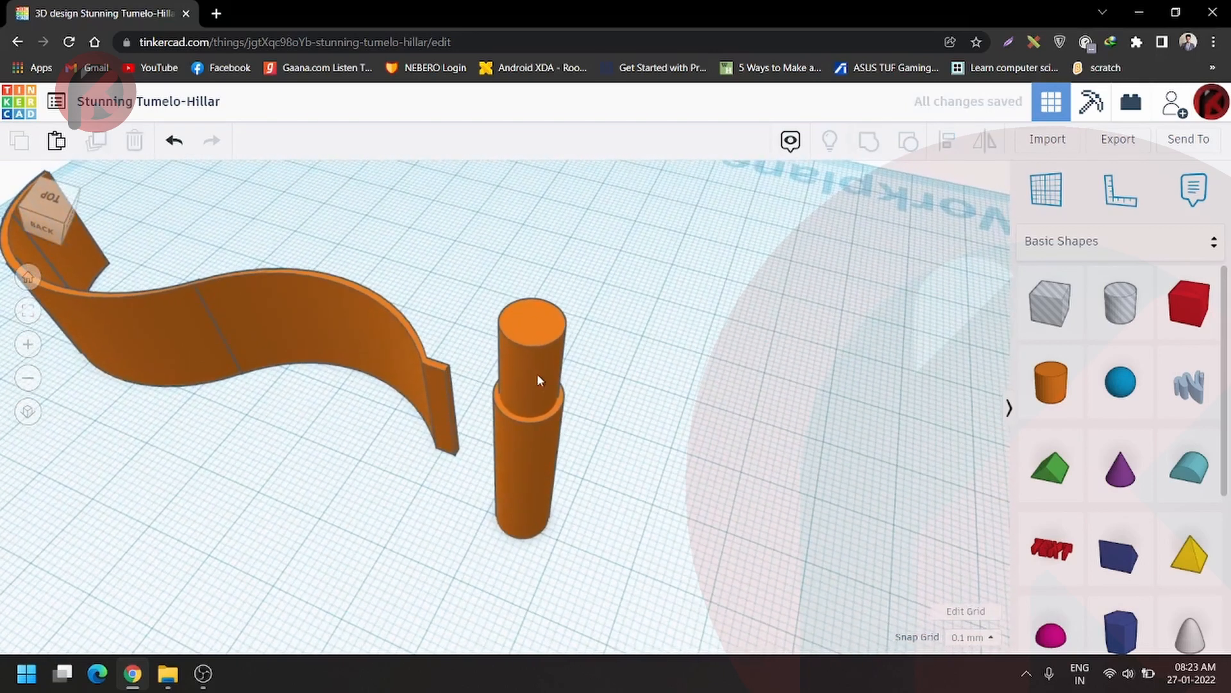
pyautogui.click(531, 368)
pyautogui.click(956, 250)
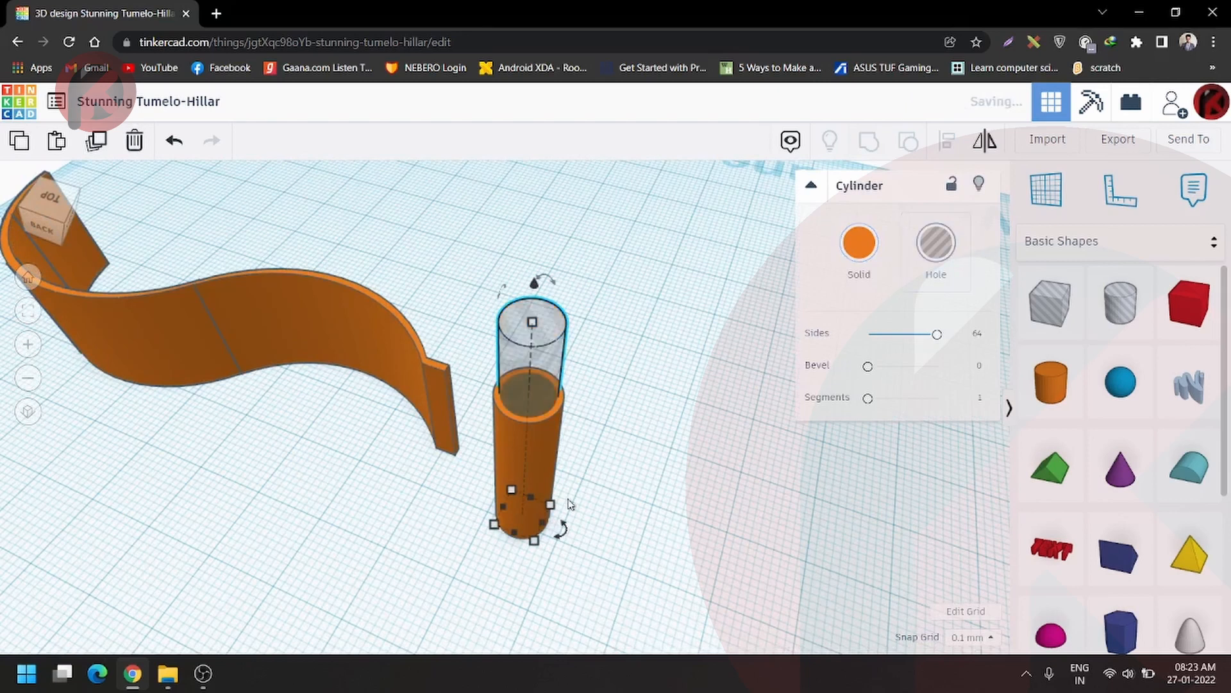
pyautogui.moveTo(570, 502); pyautogui.dragTo(632, 537, button='right')
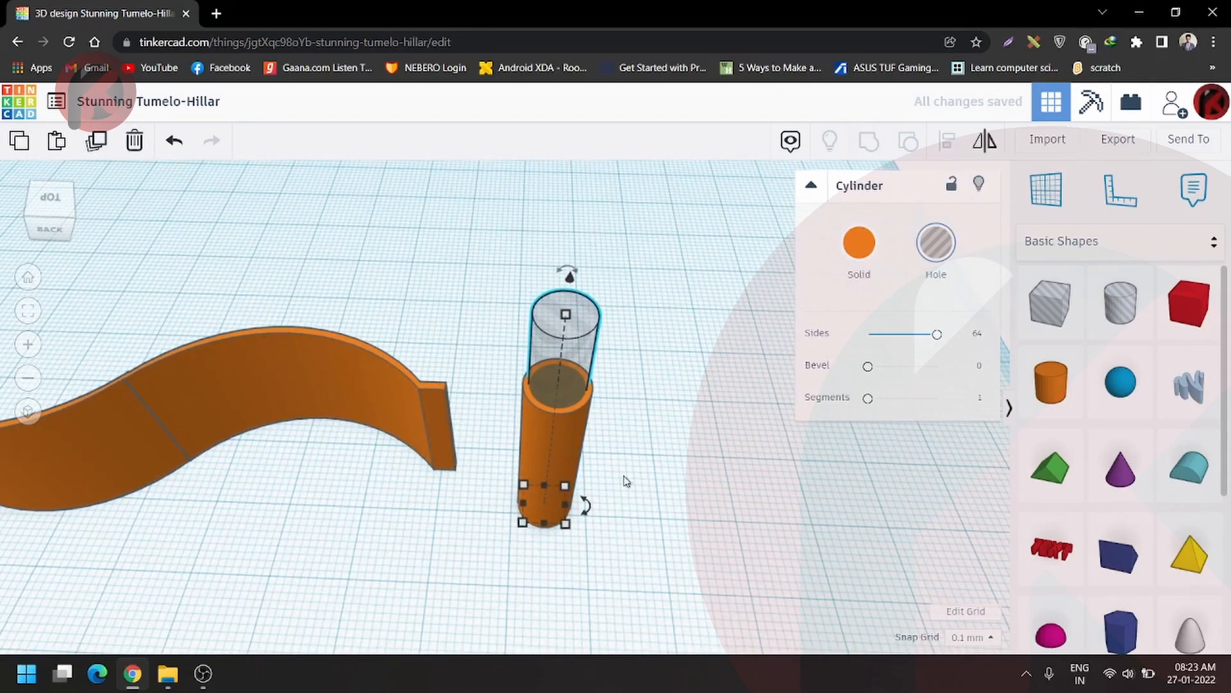
pyautogui.moveTo(521, 219); pyautogui.dragTo(522, 219)
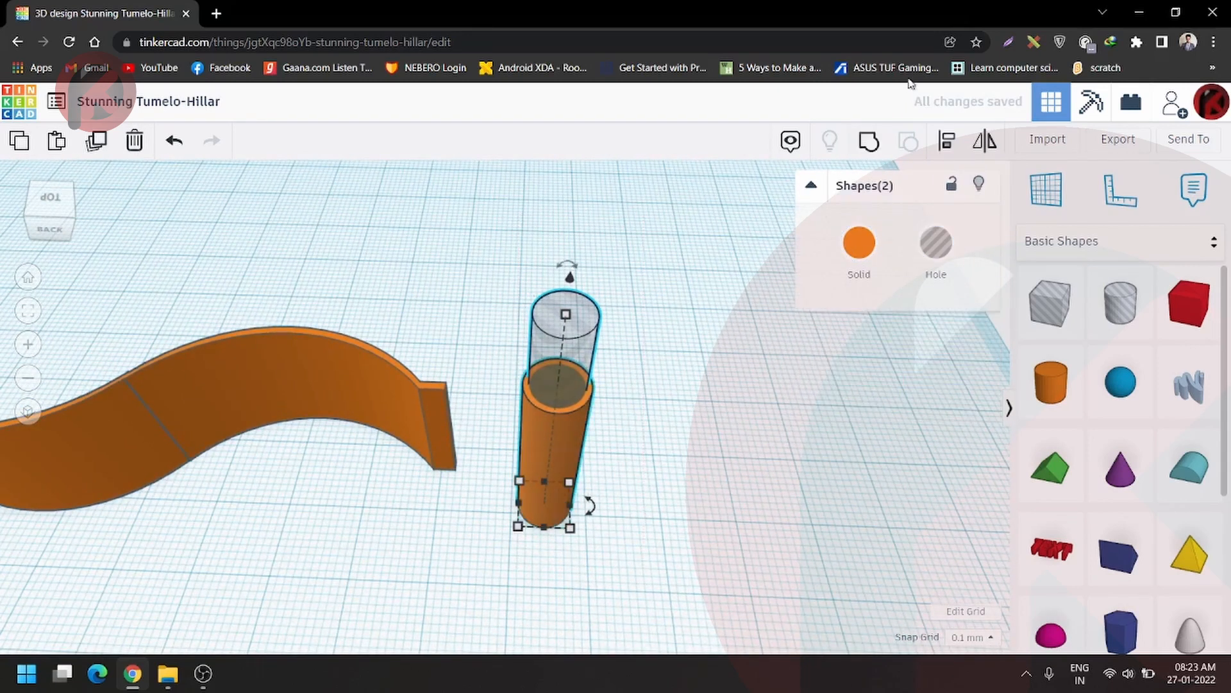
pyautogui.click(869, 142)
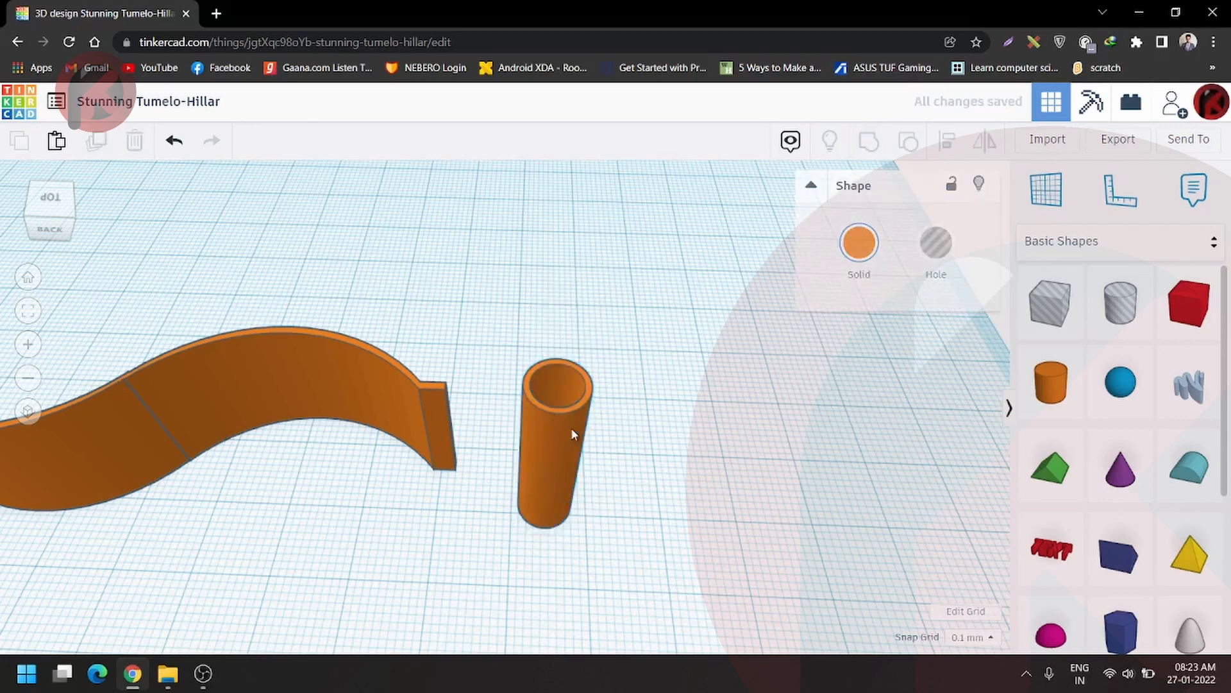
# - Shrink the tube to about 4.3 mm across and move it onto the end of the wavy sheet
pyautogui.click(558, 398)
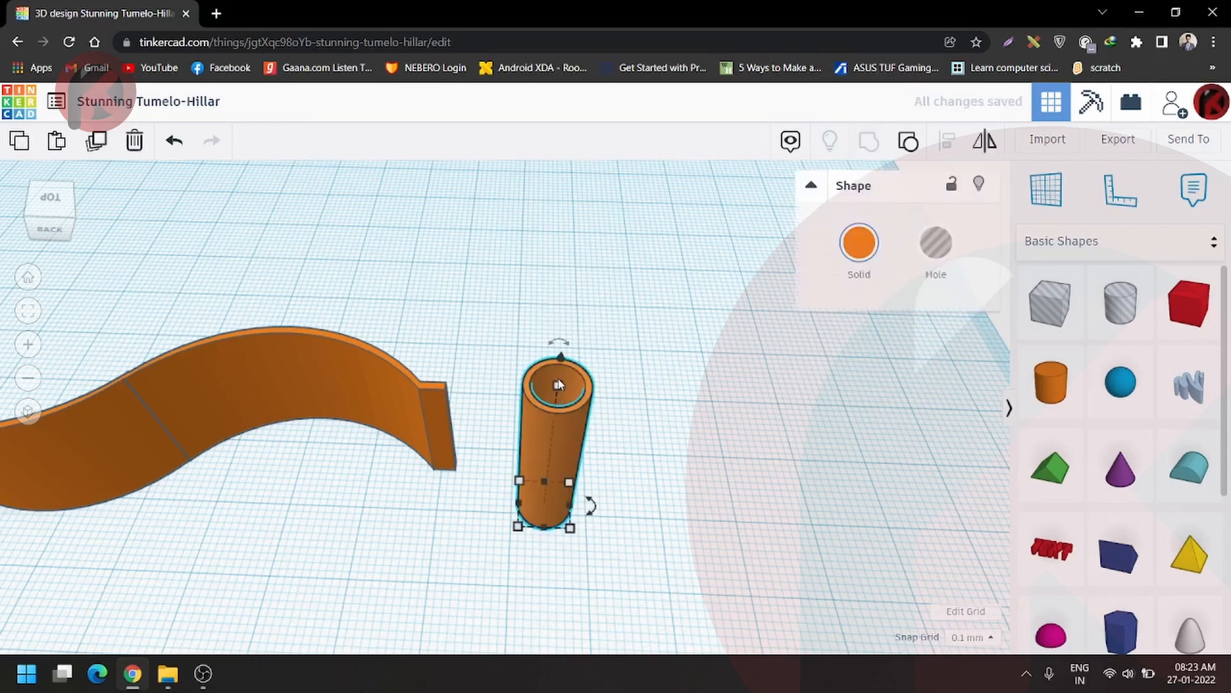
pyautogui.moveTo(559, 385); pyautogui.dragTo(451, 423)
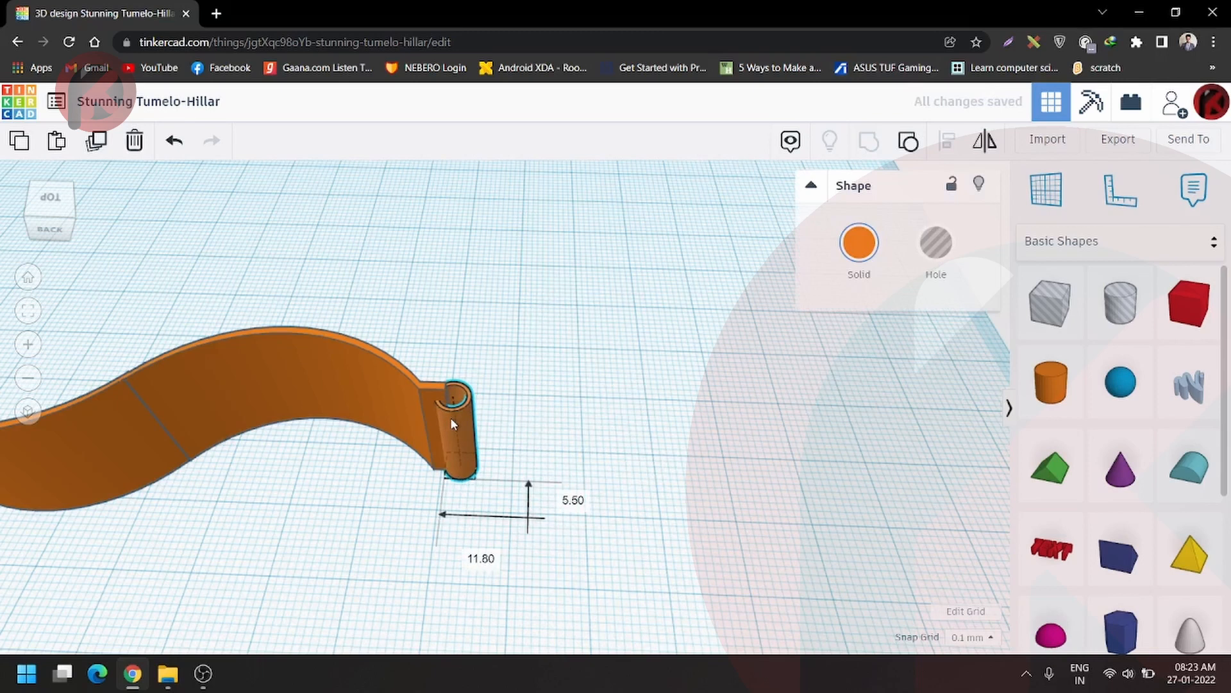
# - Set the wavy sheet's height to 20 mm and adjust the height of the tube at its end
pyautogui.keyDown('shift'); pyautogui.click(107, 383); pyautogui.keyUp('shift')
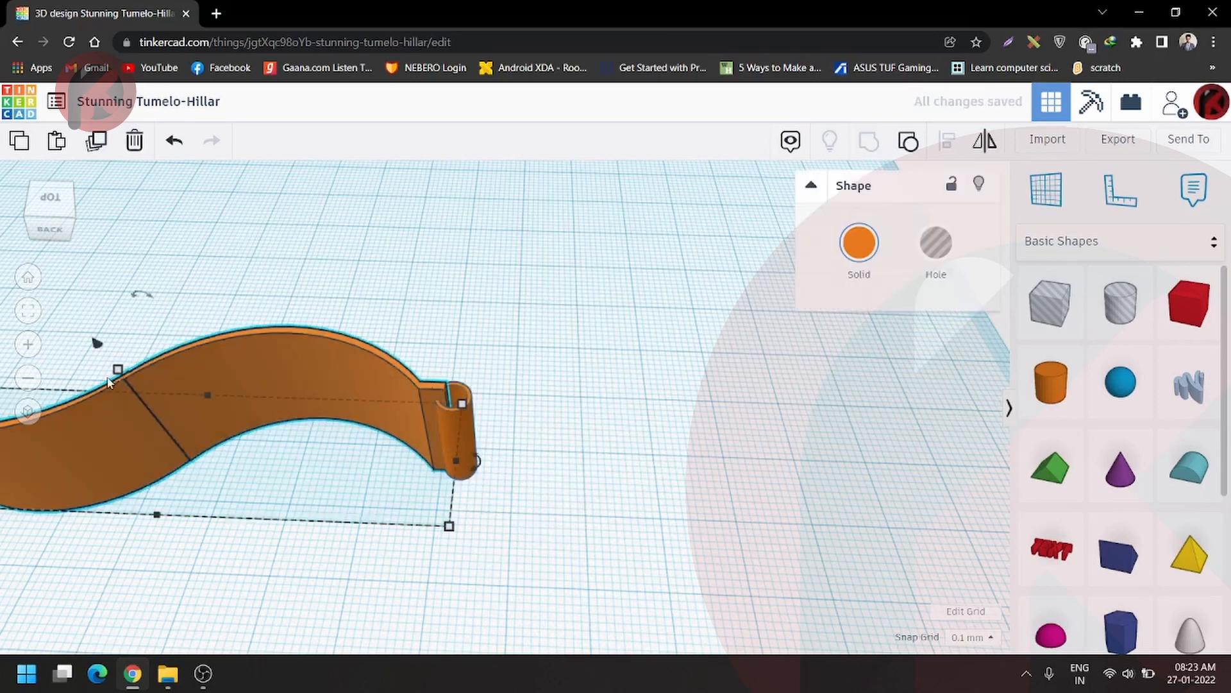
pyautogui.click(118, 370)
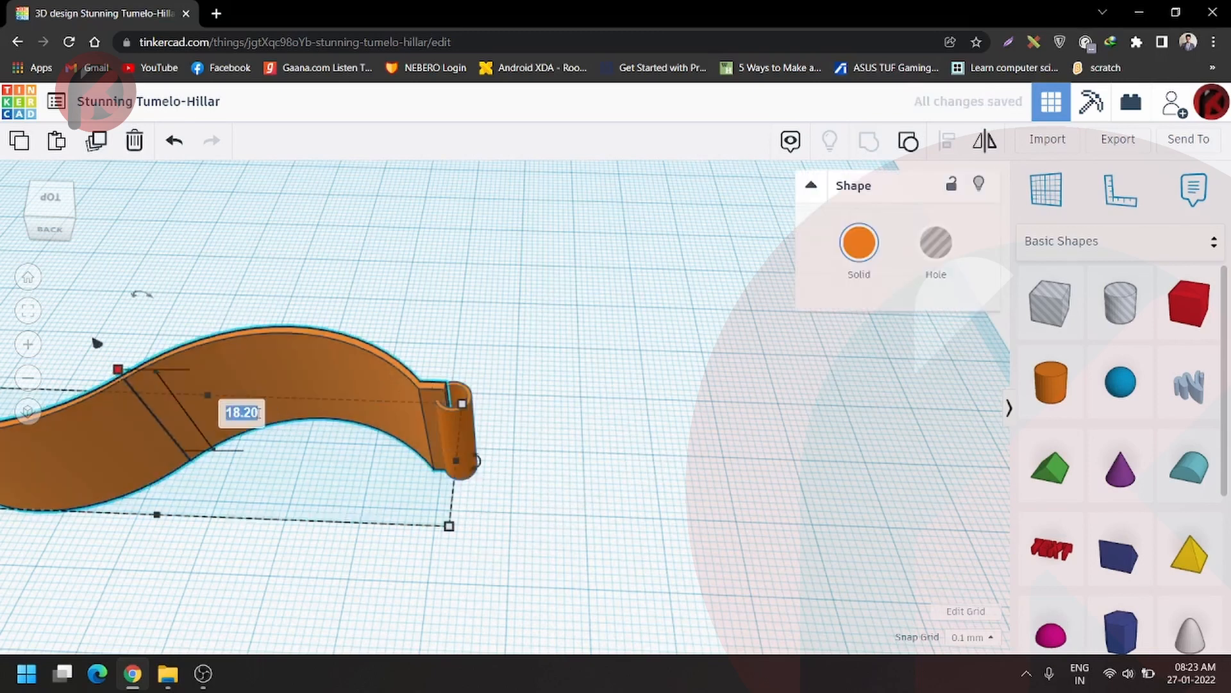
pyautogui.write('20')
pyautogui.press('Return')
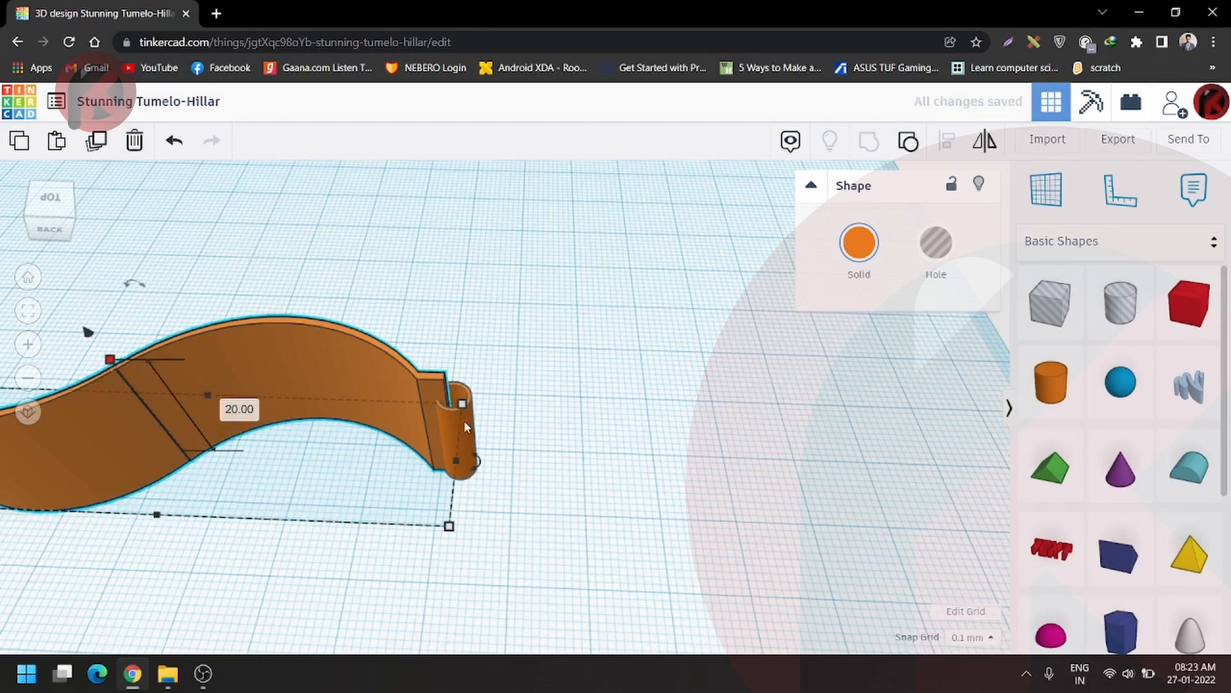
pyautogui.click(466, 422)
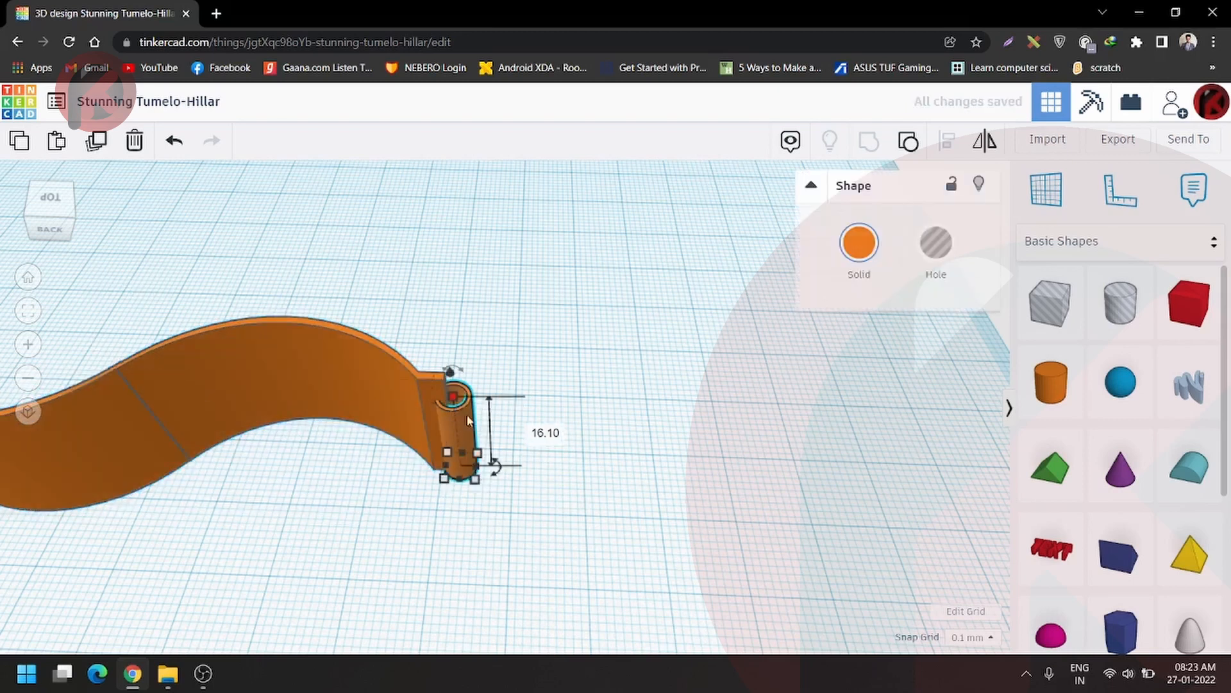
pyautogui.press('Return')
pyautogui.click(556, 453)
# - Nudge the tube into line with the end of the wavy sheet
pyautogui.moveTo(555, 453); pyautogui.dragTo(450, 444, button='right')
pyautogui.moveTo(463, 395); pyautogui.dragTo(466, 394)
pyautogui.moveTo(464, 393); pyautogui.dragTo(462, 392)
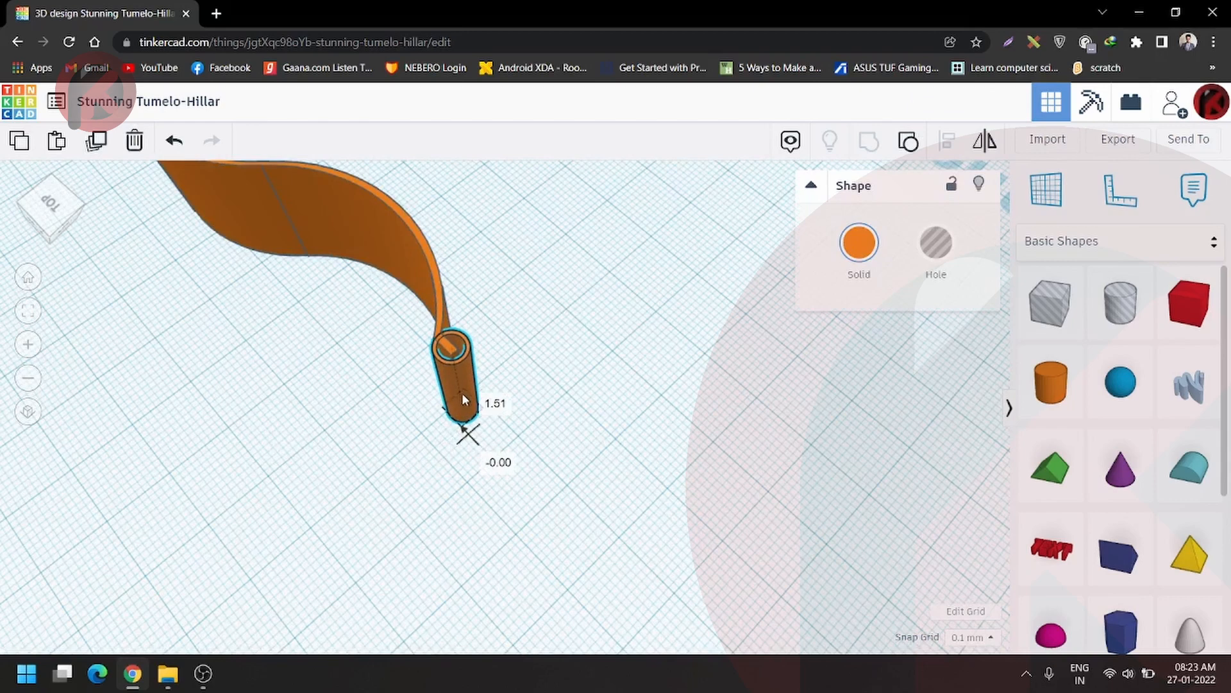
# - Move the tube away from the wavy sheet to leave the sheet's end free
pyautogui.moveTo(445, 457)
pyautogui.mouseDown(button='right')
pyautogui.moveTo(700, 411)
pyautogui.moveTo(560, 490)
pyautogui.moveTo(583, 445)
pyautogui.moveTo(597, 519)
pyautogui.moveTo(410, 494)
pyautogui.moveTo(411, 472)
pyautogui.moveTo(449, 451)
pyautogui.mouseUp(button='right')
pyautogui.moveTo(453, 452); pyautogui.dragTo(530, 435)
pyautogui.moveTo(528, 439); pyautogui.dragTo(566, 441, button='right')
pyautogui.moveTo(579, 460); pyautogui.dragTo(717, 341)
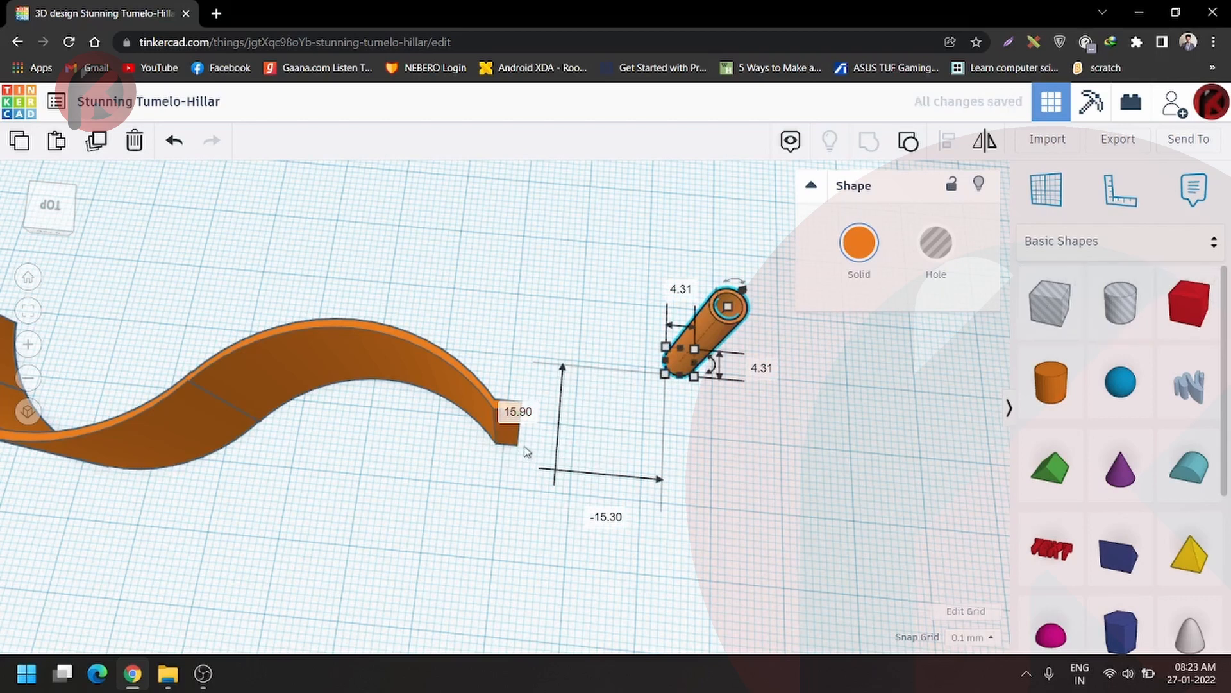
# - Cut off the straight end of the wavy sheet by placing a box hole over it and grouping it with the sheet
pyautogui.moveTo(1044, 304); pyautogui.dragTo(570, 448)
pyautogui.keyDown('shift'); pyautogui.click(468, 376); pyautogui.keyUp('shift')
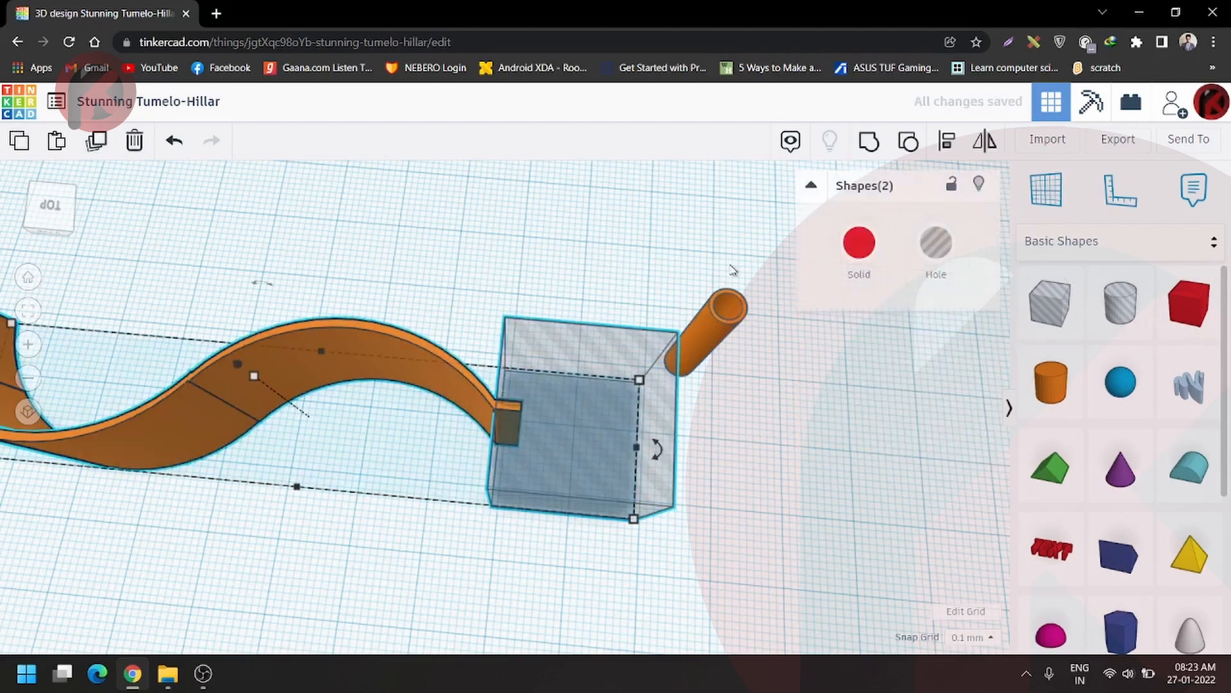
pyautogui.moveTo(564, 434)
pyautogui.mouseDown(button='right')
pyautogui.moveTo(616, 283)
pyautogui.moveTo(748, 267)
pyautogui.mouseUp(button='right')
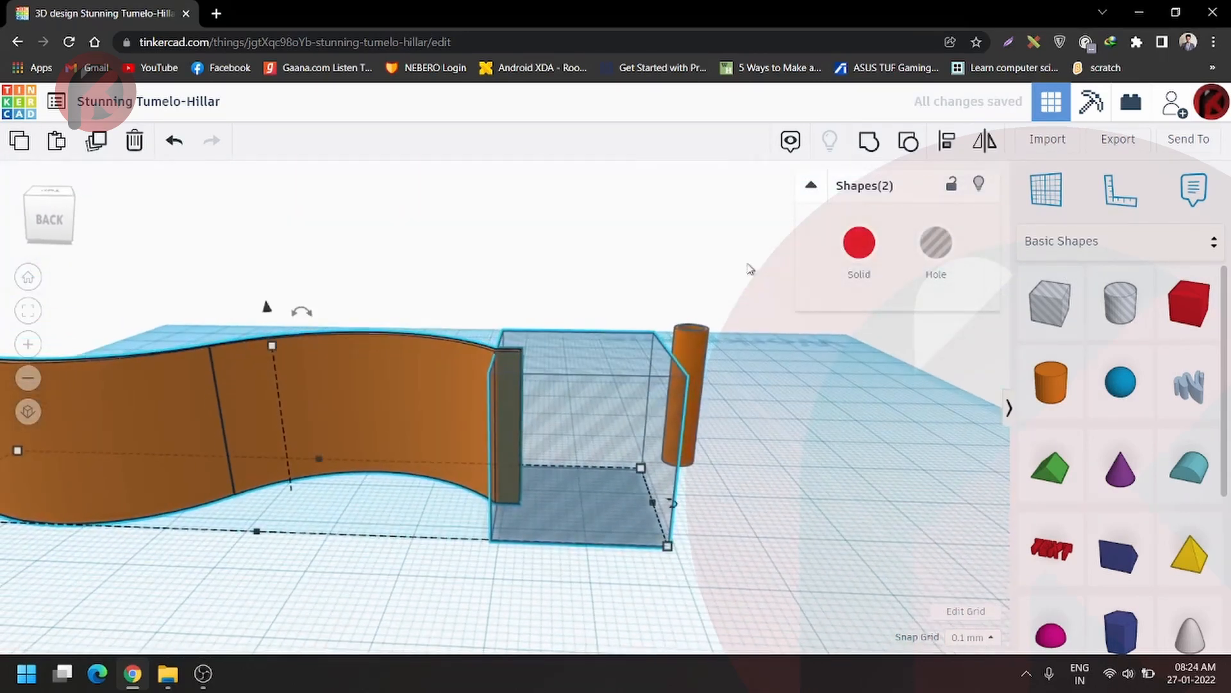
pyautogui.click(879, 146)
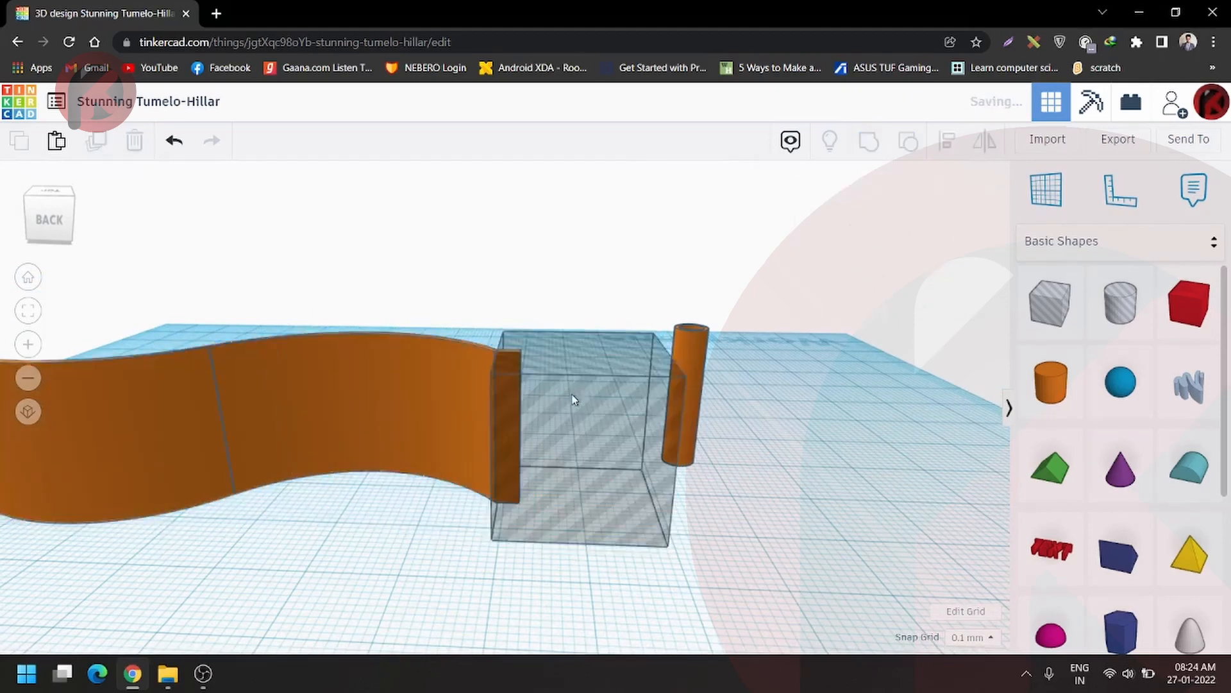
# - Move the tube back onto the trimmed end of the wavy sheet and nudge it outward along the sheet
pyautogui.moveTo(571, 398); pyautogui.dragTo(550, 448, button='right')
pyautogui.moveTo(693, 398); pyautogui.dragTo(508, 426)
pyautogui.moveTo(583, 426); pyautogui.dragTo(400, 478, button='right')
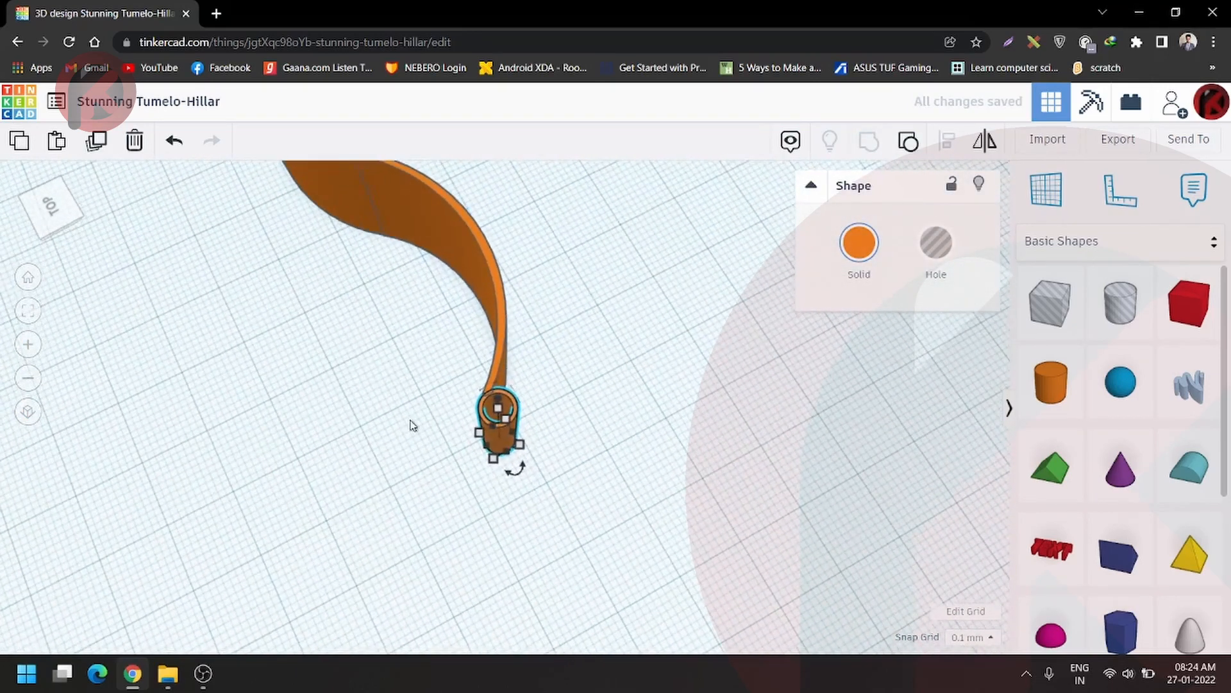
pyautogui.moveTo(412, 426); pyautogui.dragTo(411, 504, button='right')
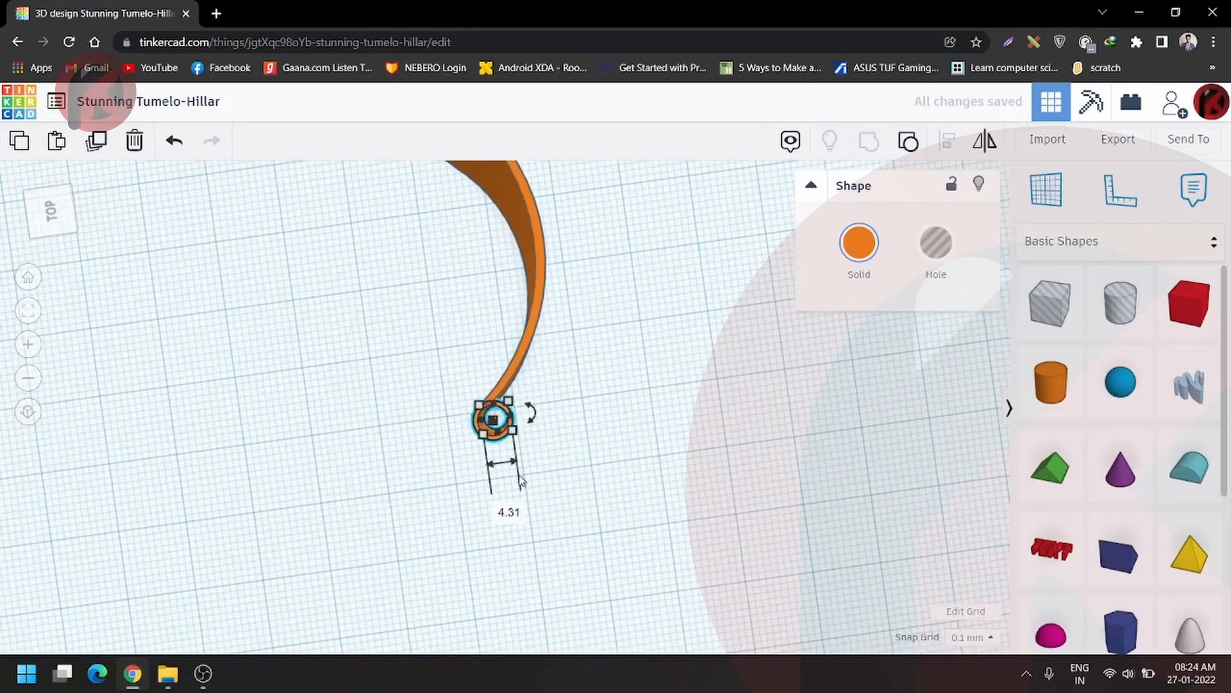
pyautogui.hotkey('shift', 'Left')
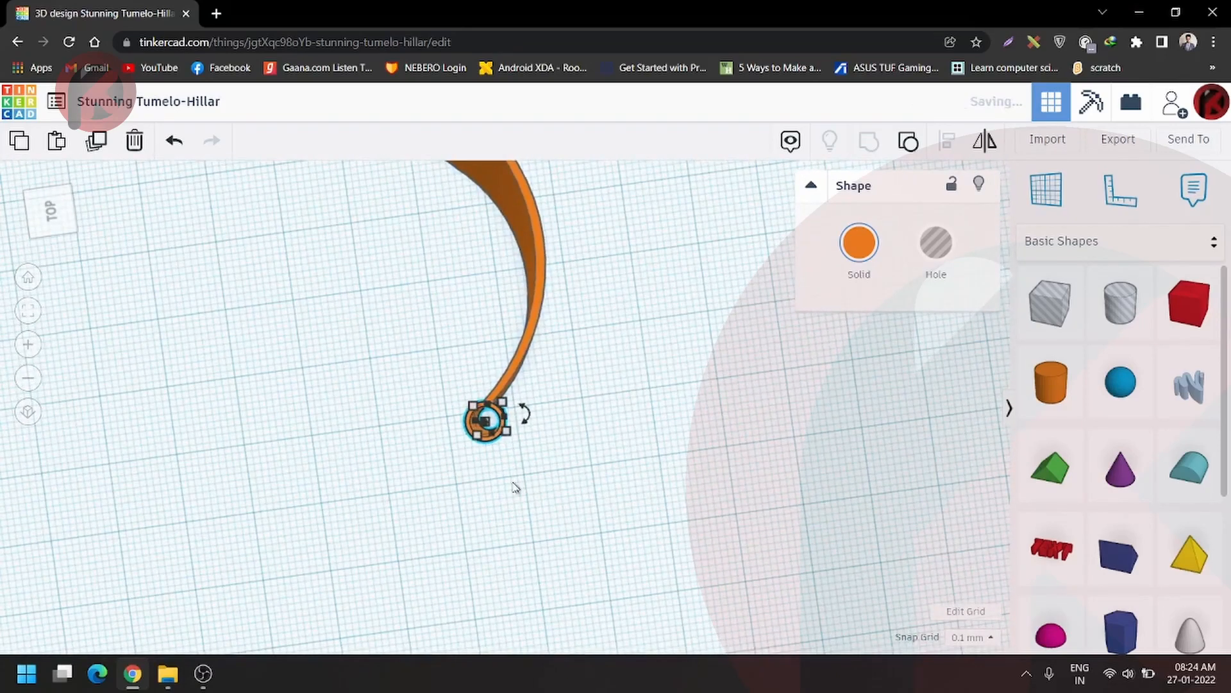
pyautogui.click(489, 496)
# - Nudge the tube four small steps toward the front to line it up with the sheet's end
pyautogui.moveTo(564, 467); pyautogui.dragTo(556, 658, button='right')
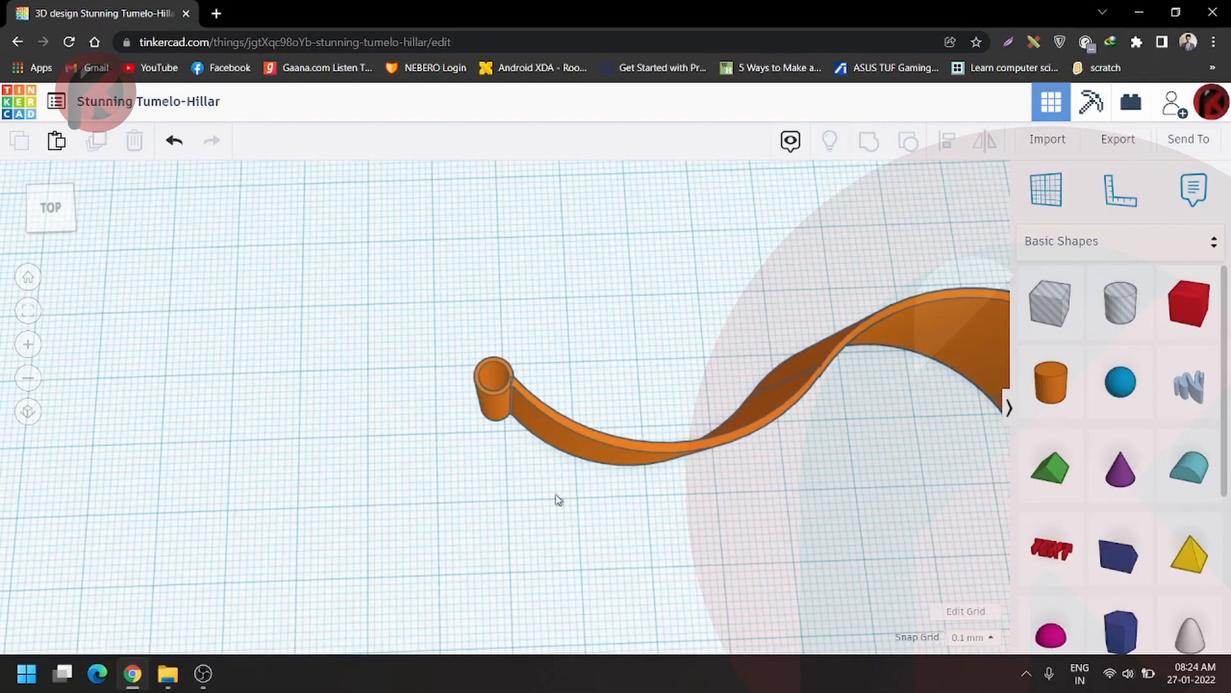
pyautogui.click(494, 397)
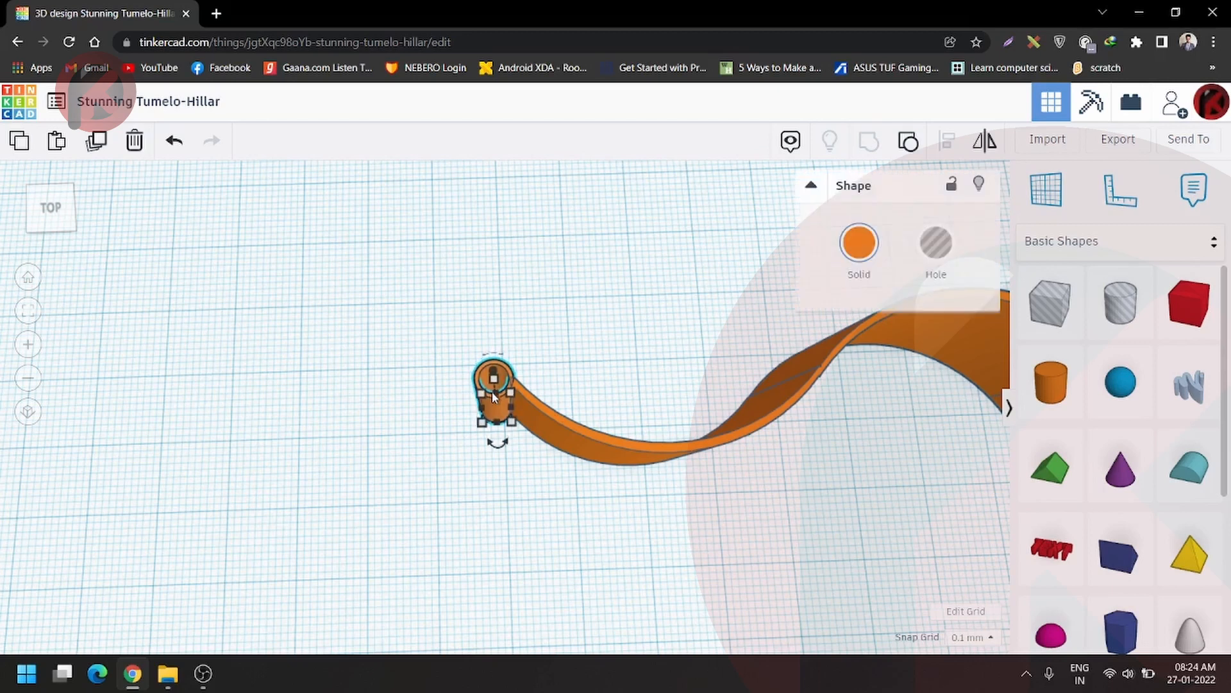
pyautogui.press('Down')
pyautogui.press('Down')
pyautogui.press('Down')
pyautogui.press('Down')
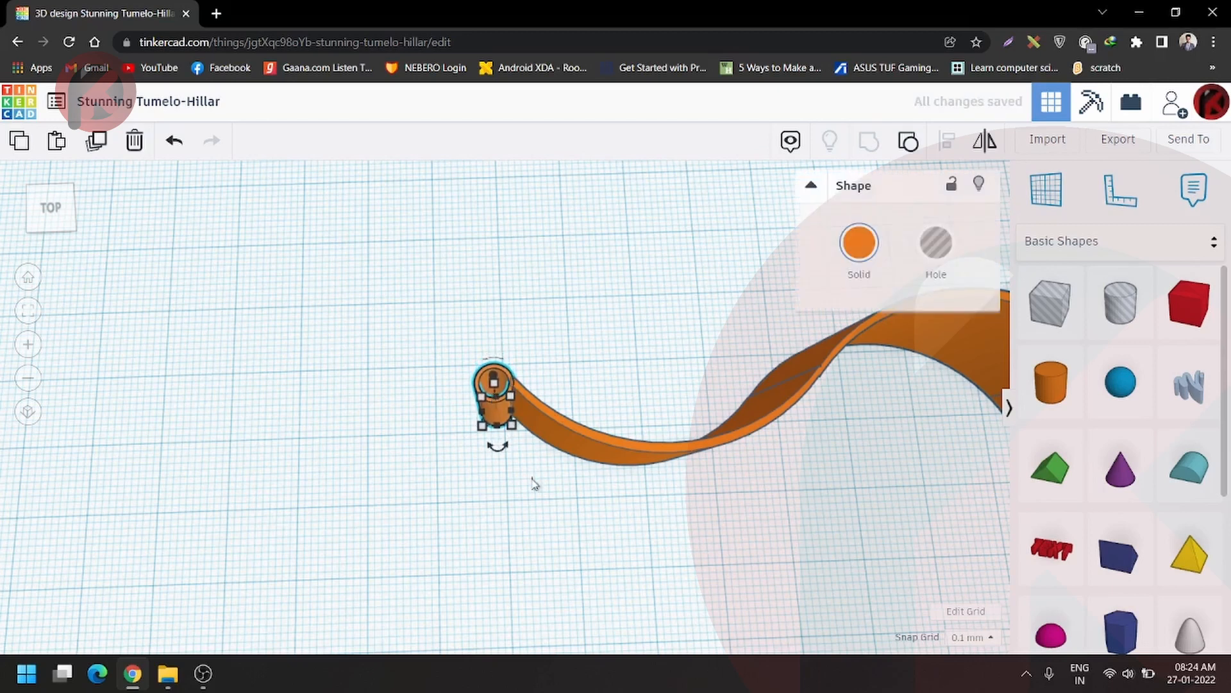
pyautogui.click(534, 484)
pyautogui.scroll(6, 510, 378)
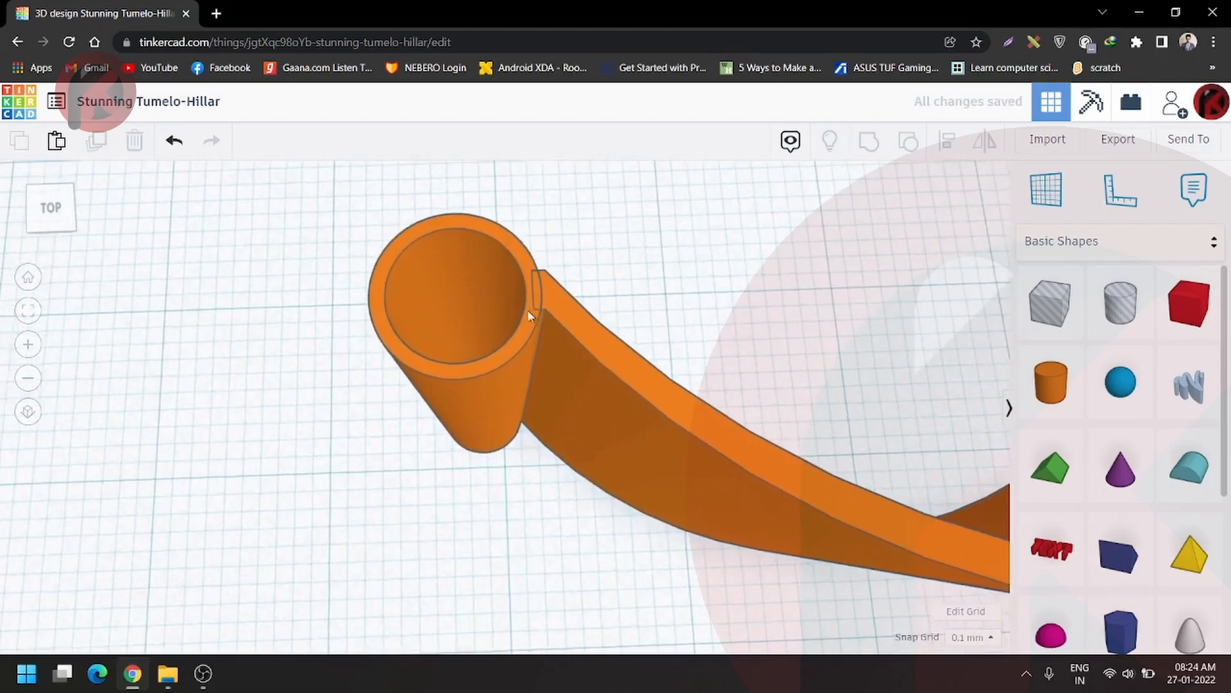
pyautogui.moveTo(530, 314); pyautogui.dragTo(554, 412, button='right')
pyautogui.scroll(-8, 519, 384)
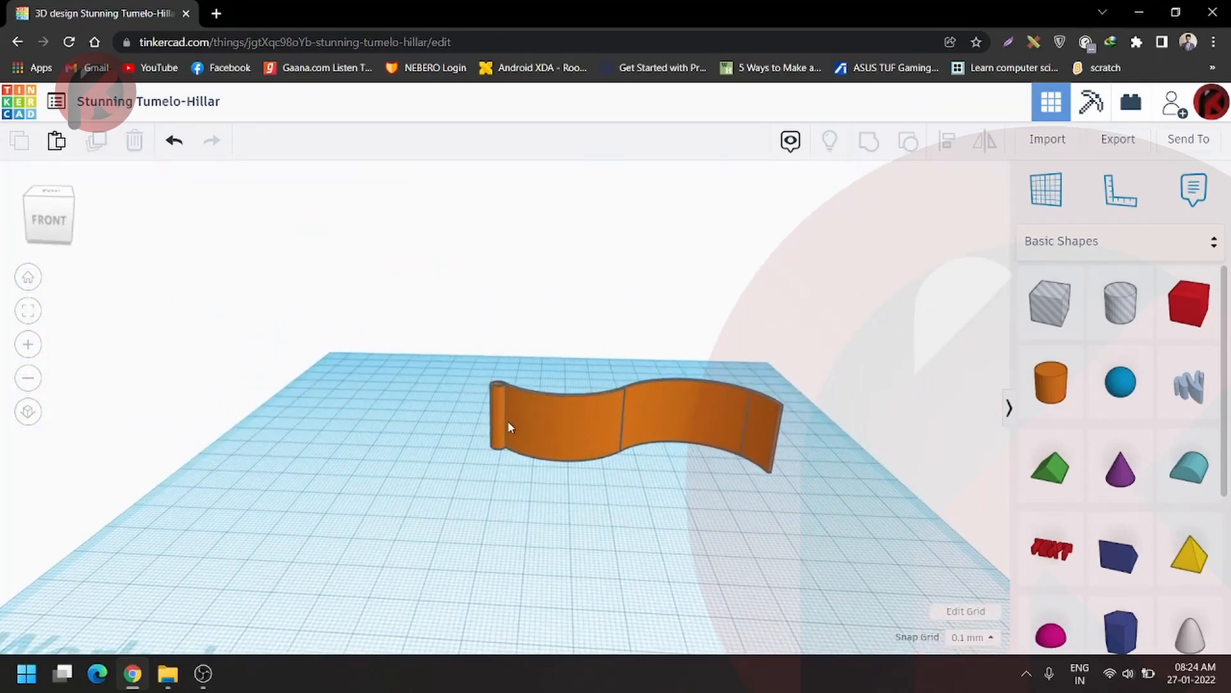
# - Color the tube dark blue
pyautogui.click(494, 402)
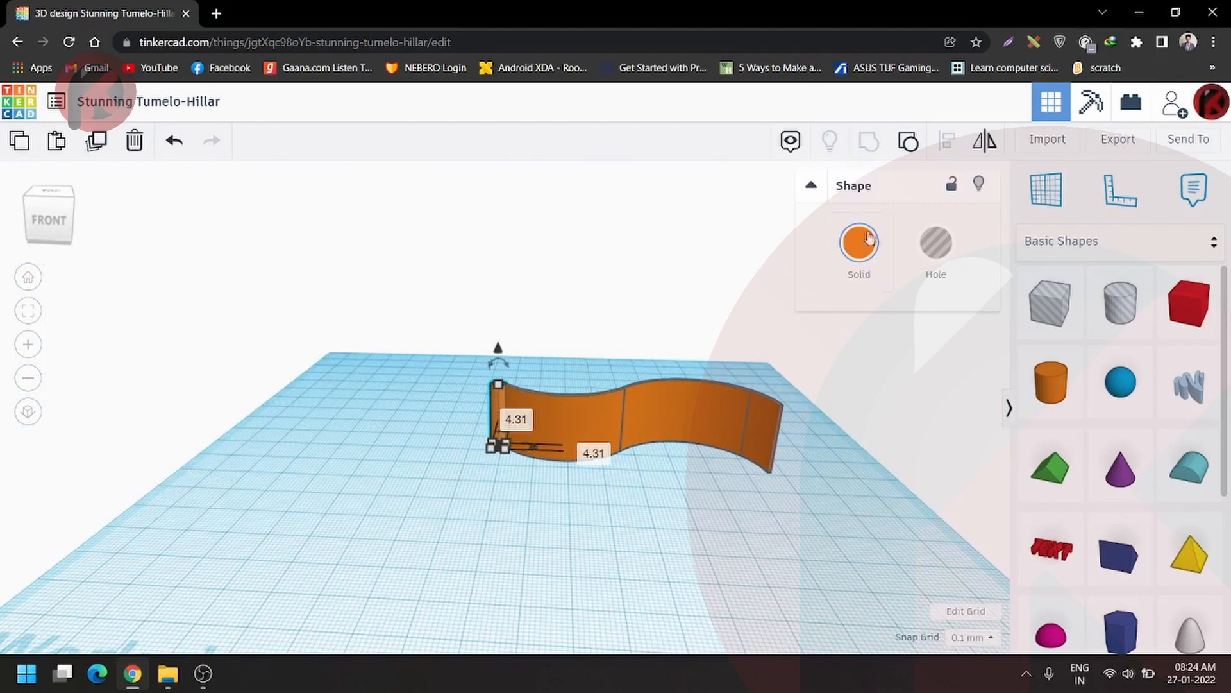
pyautogui.click(858, 250)
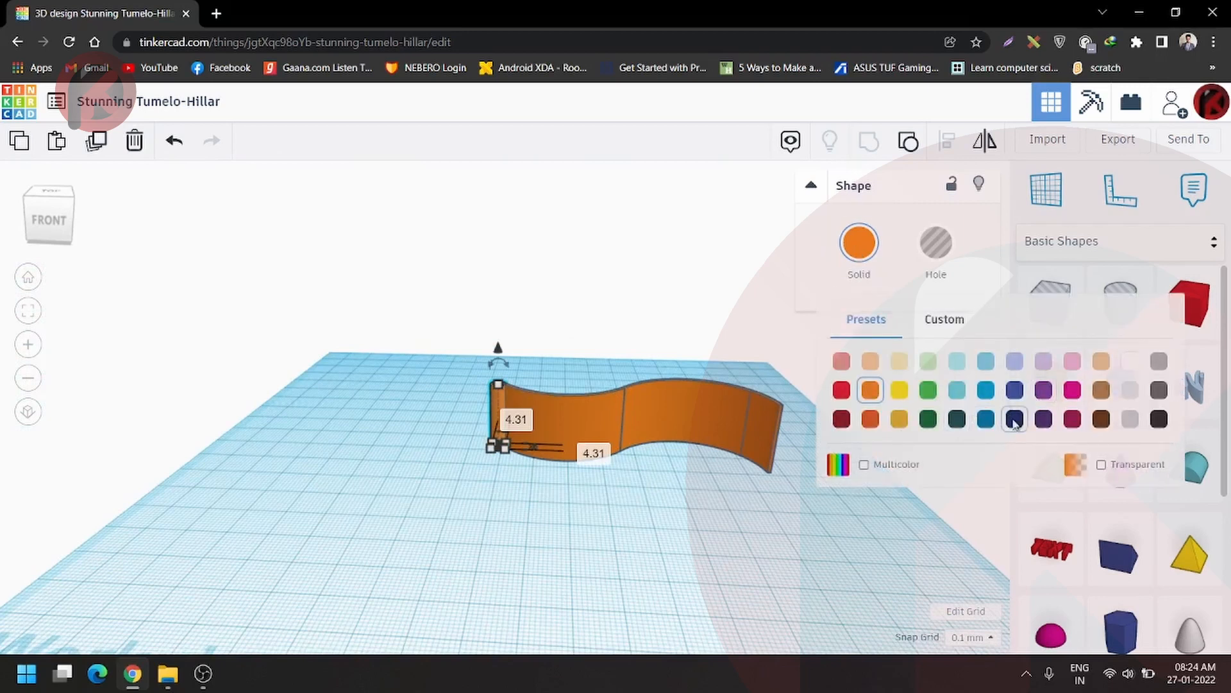
pyautogui.click(1014, 420)
pyautogui.click(577, 536)
pyautogui.moveTo(577, 536); pyautogui.dragTo(532, 435, button='right')
# - Color the wavy sheet medium green
pyautogui.click(660, 408)
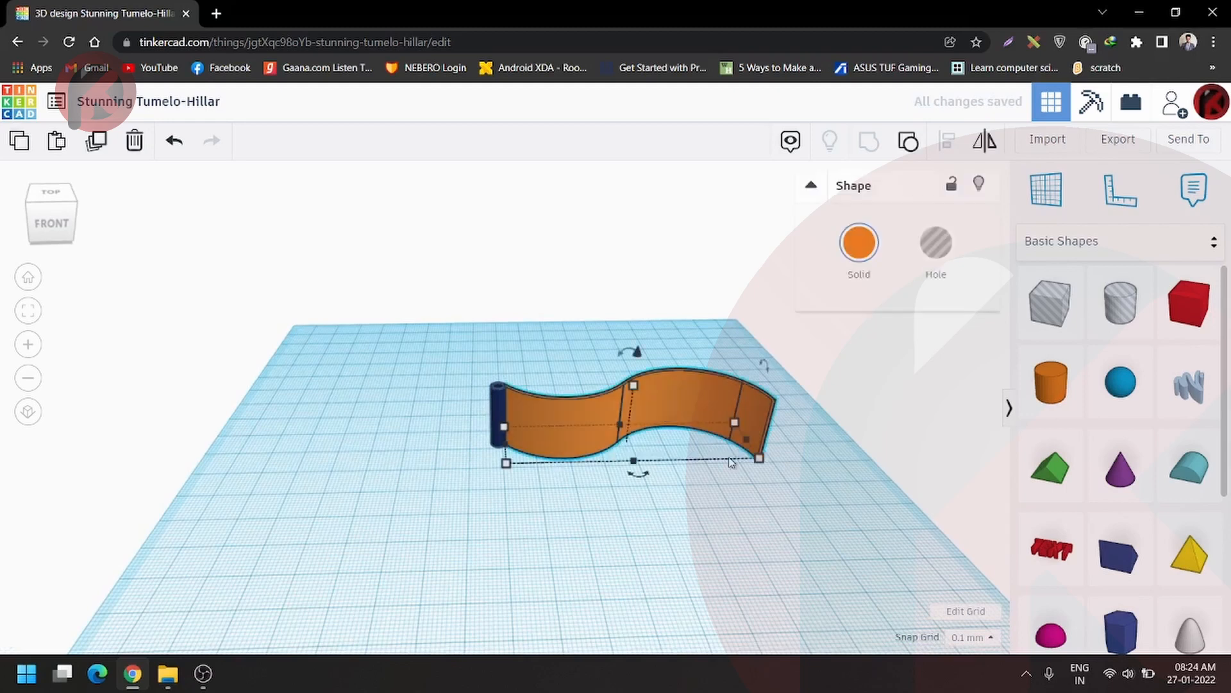
pyautogui.click(861, 245)
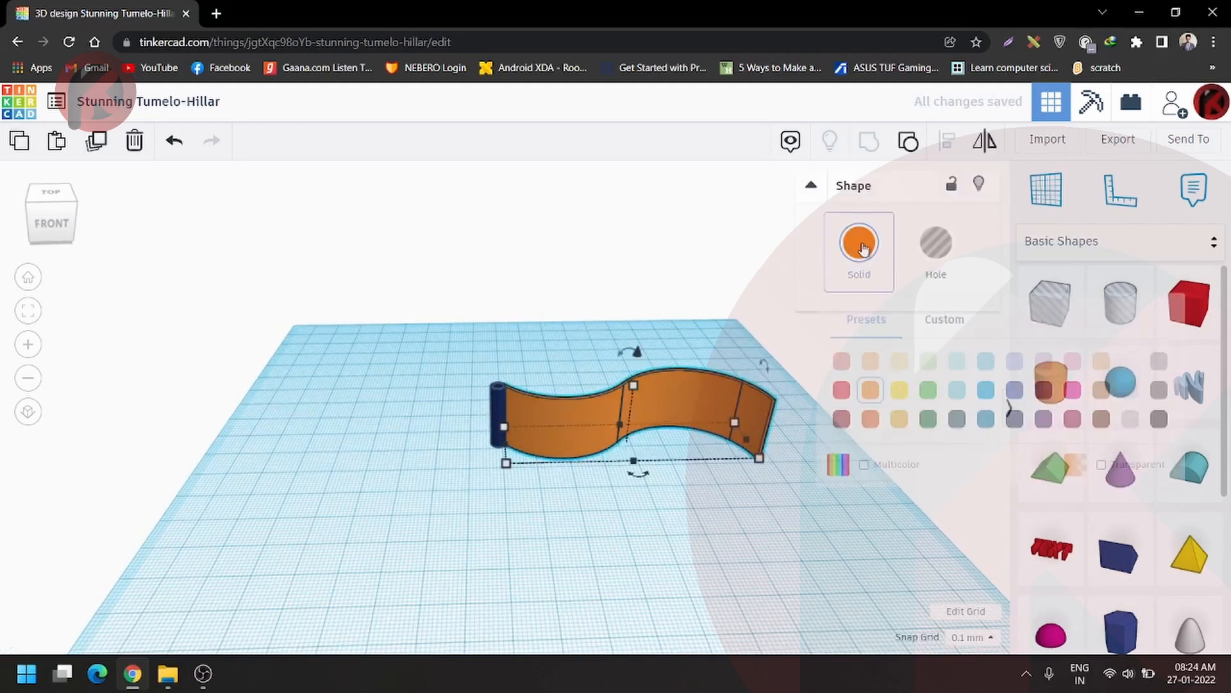
pyautogui.click(930, 391)
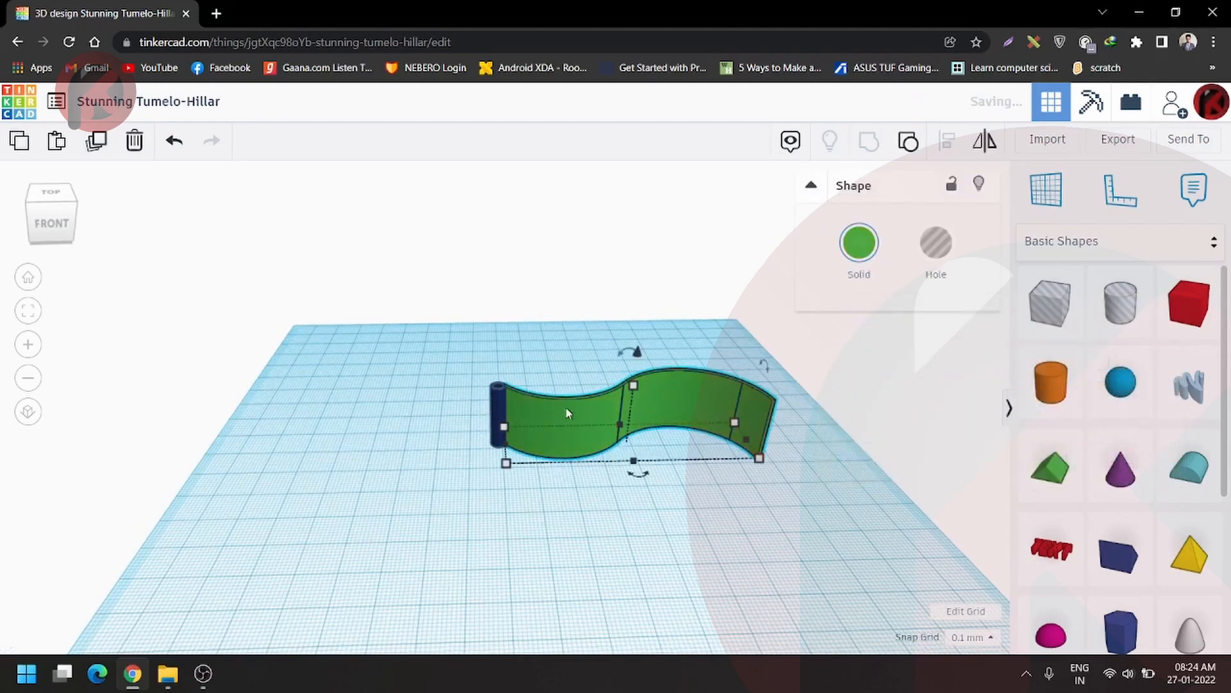
pyautogui.click(853, 262)
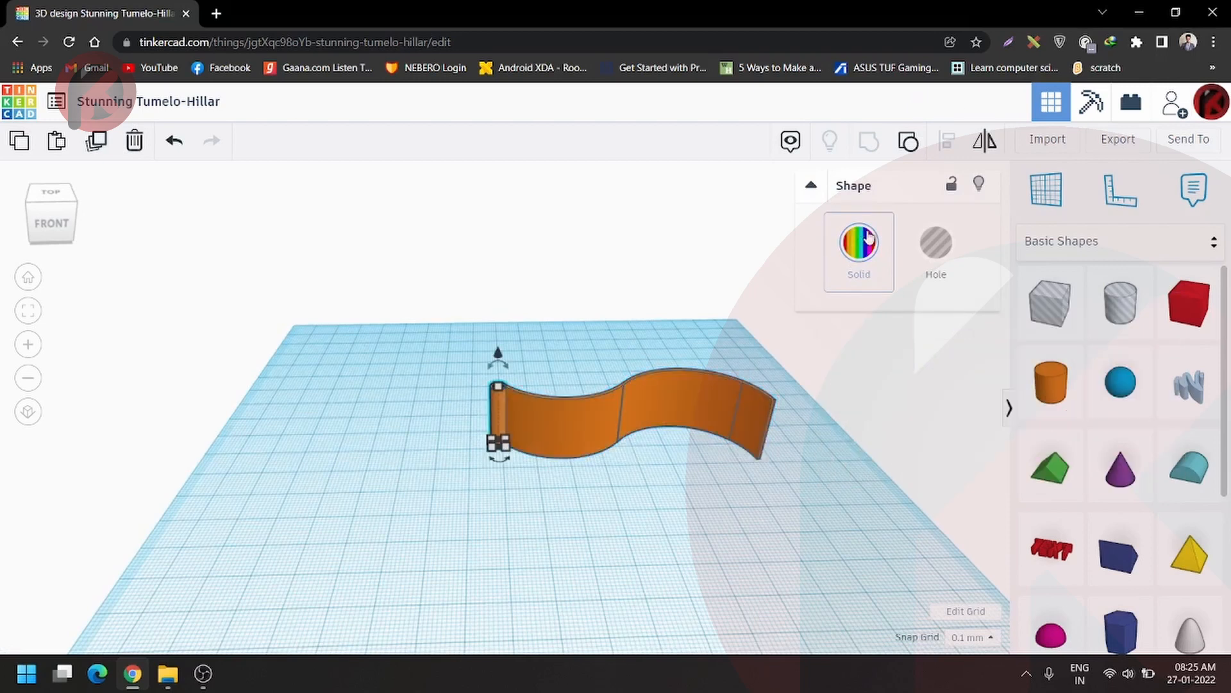
# - Change the multicolor tube to the dark teal preset color
pyautogui.click(865, 243)
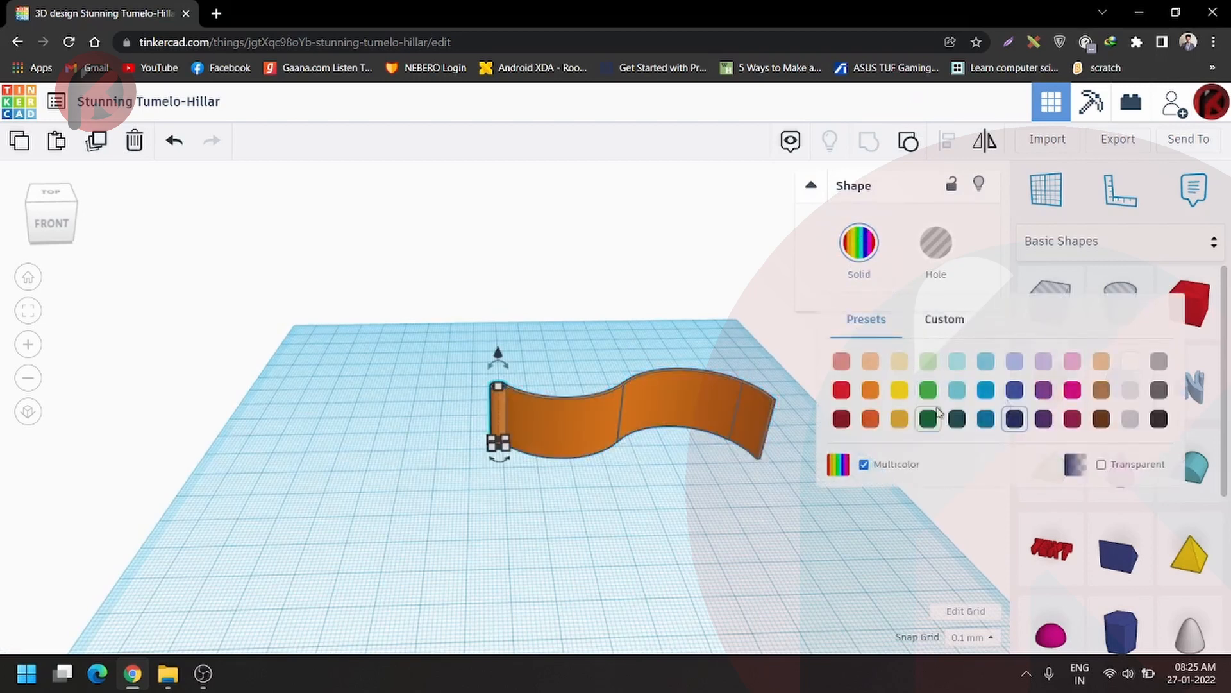
pyautogui.click(956, 420)
pyautogui.click(590, 539)
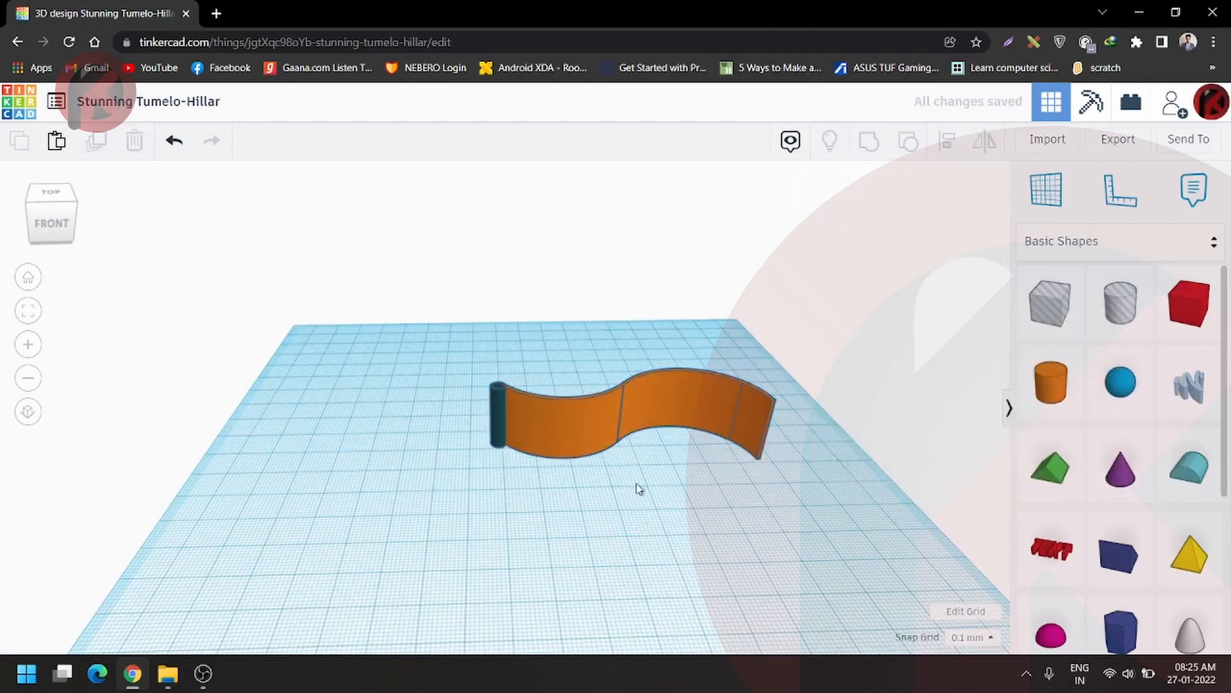
# - Change the multicolor wavy sheet to the medium green preset color
pyautogui.click(567, 421)
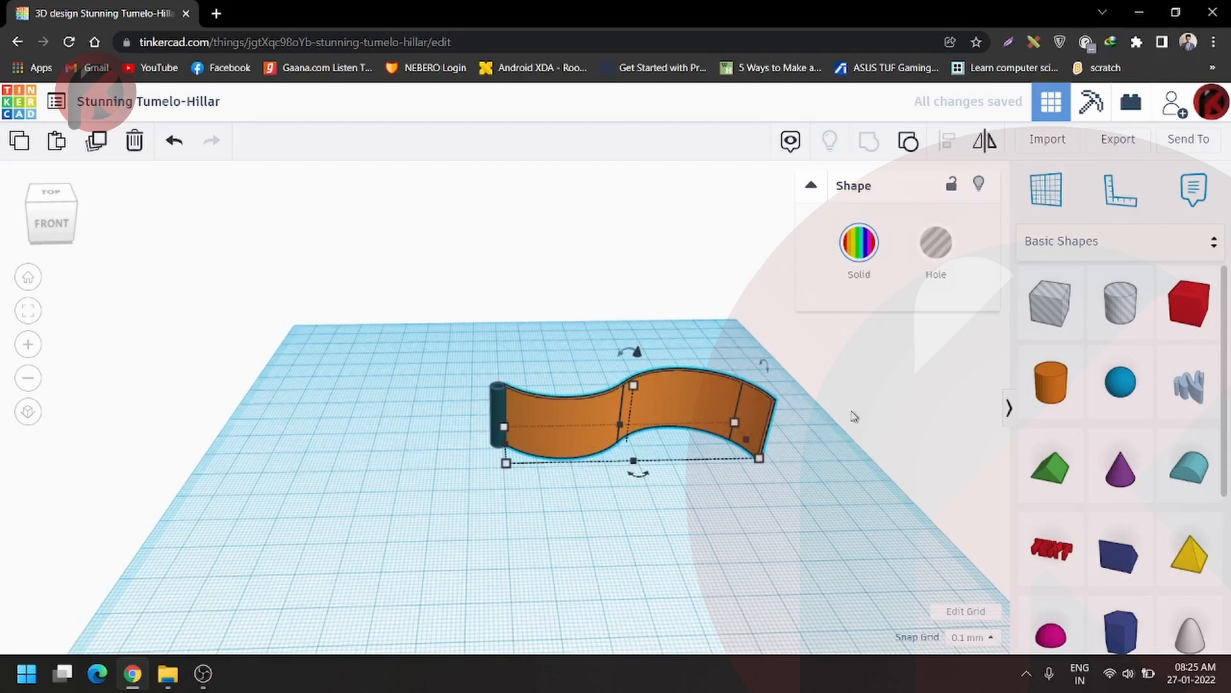
pyautogui.click(872, 257)
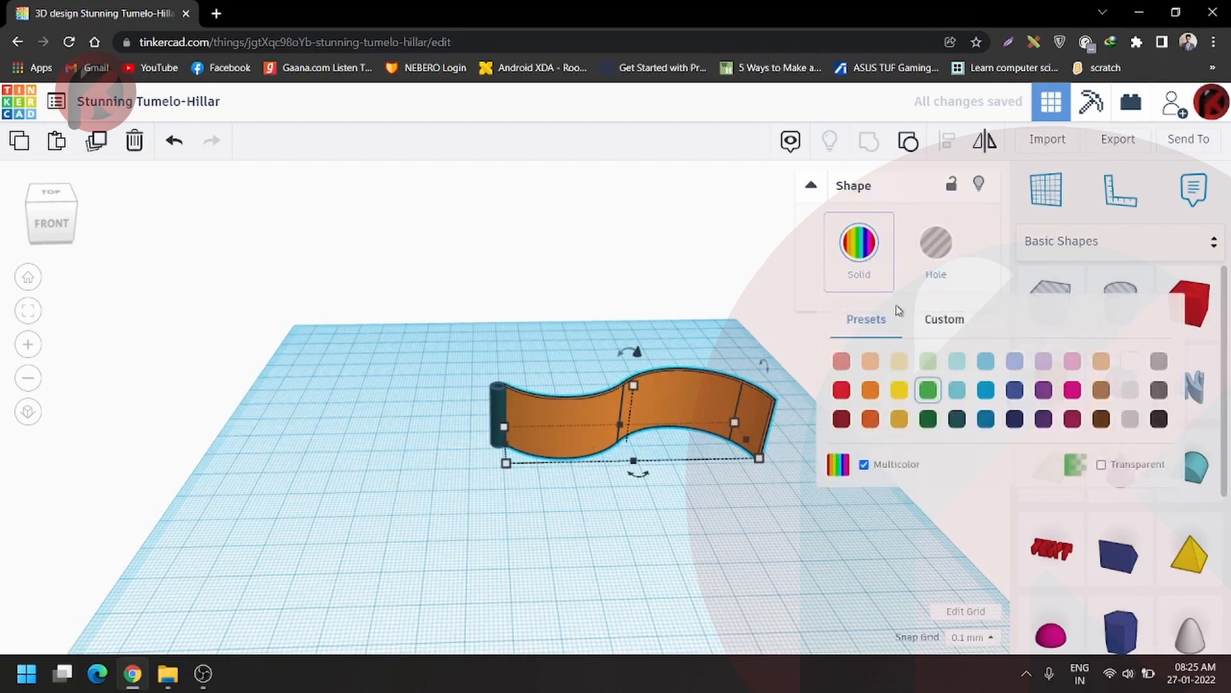
pyautogui.click(930, 391)
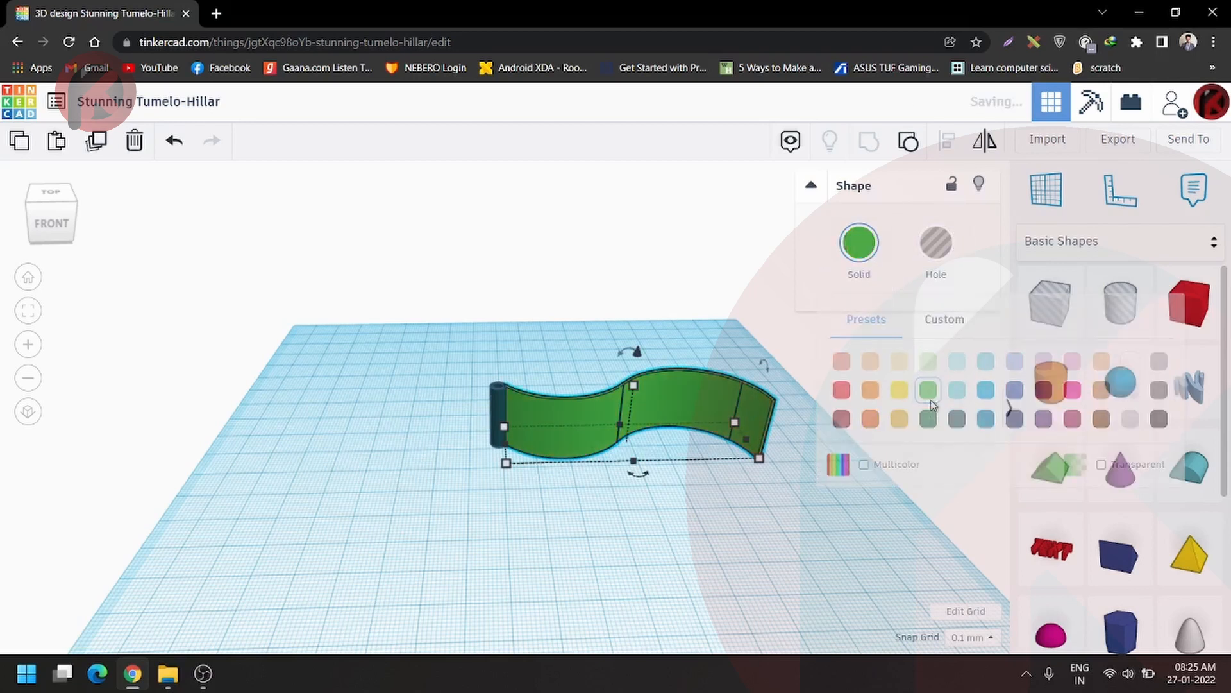
pyautogui.click(540, 525)
pyautogui.click(501, 424)
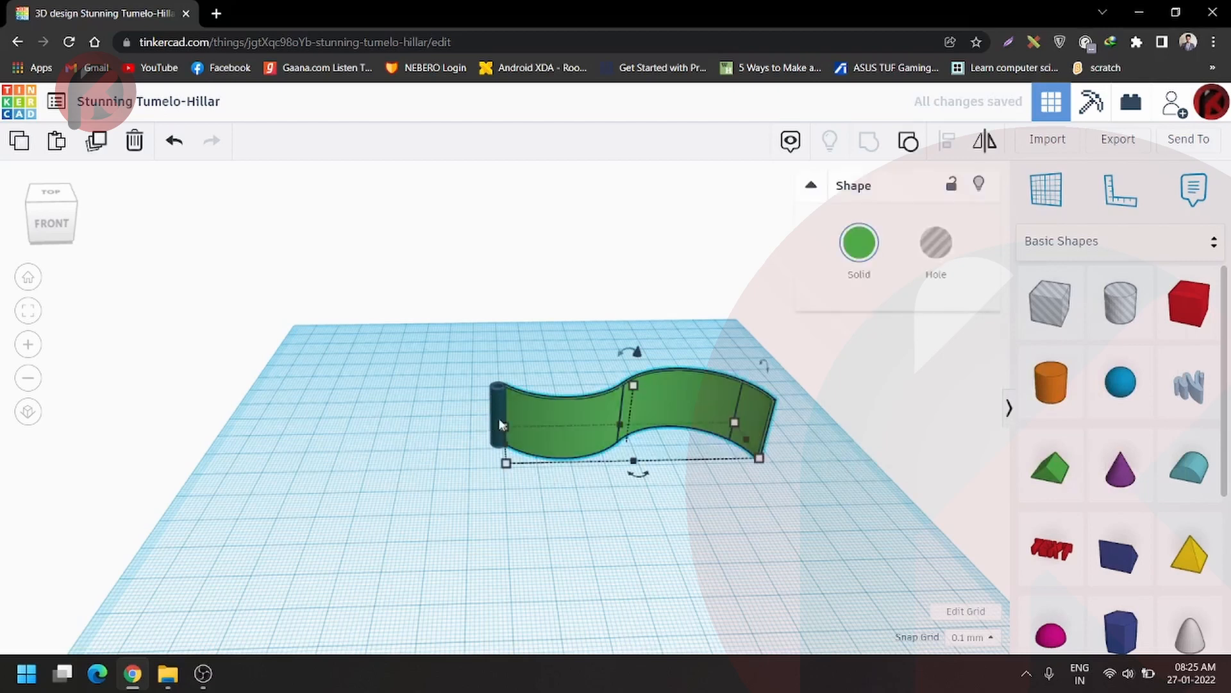
# - Group the tube with the wavy sheet and enable Multicolor so both parts keep their own colors
pyautogui.click(582, 528)
pyautogui.moveTo(436, 322); pyautogui.dragTo(435, 322)
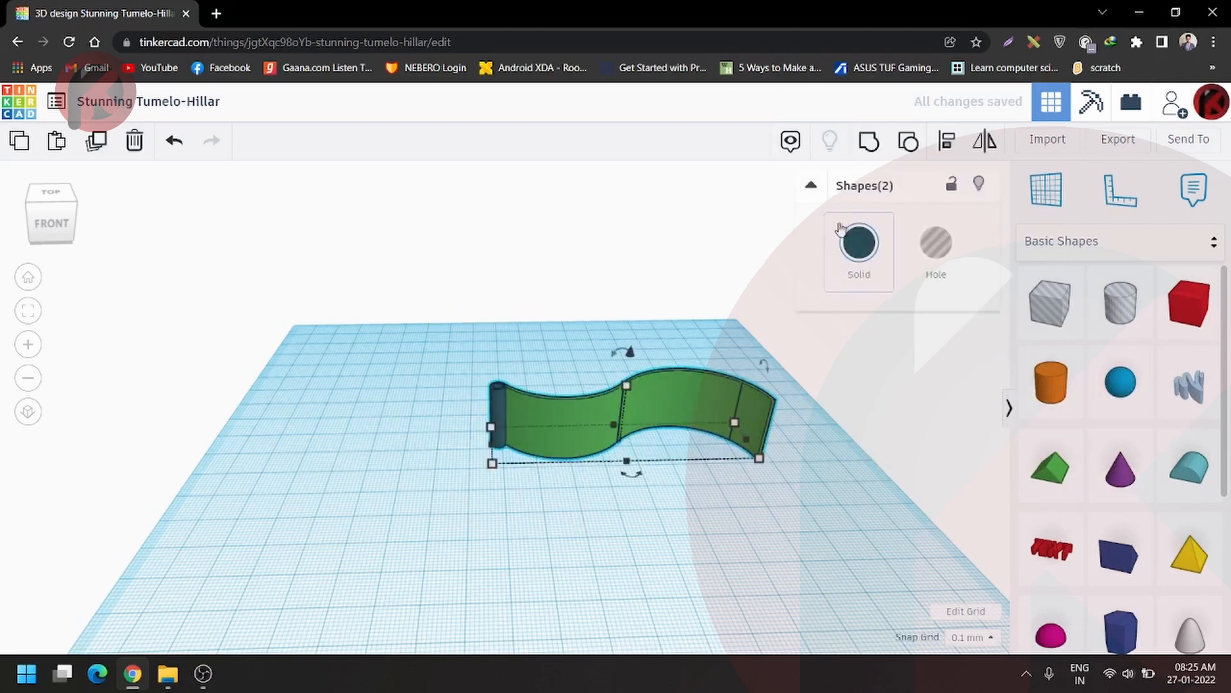
pyautogui.click(859, 244)
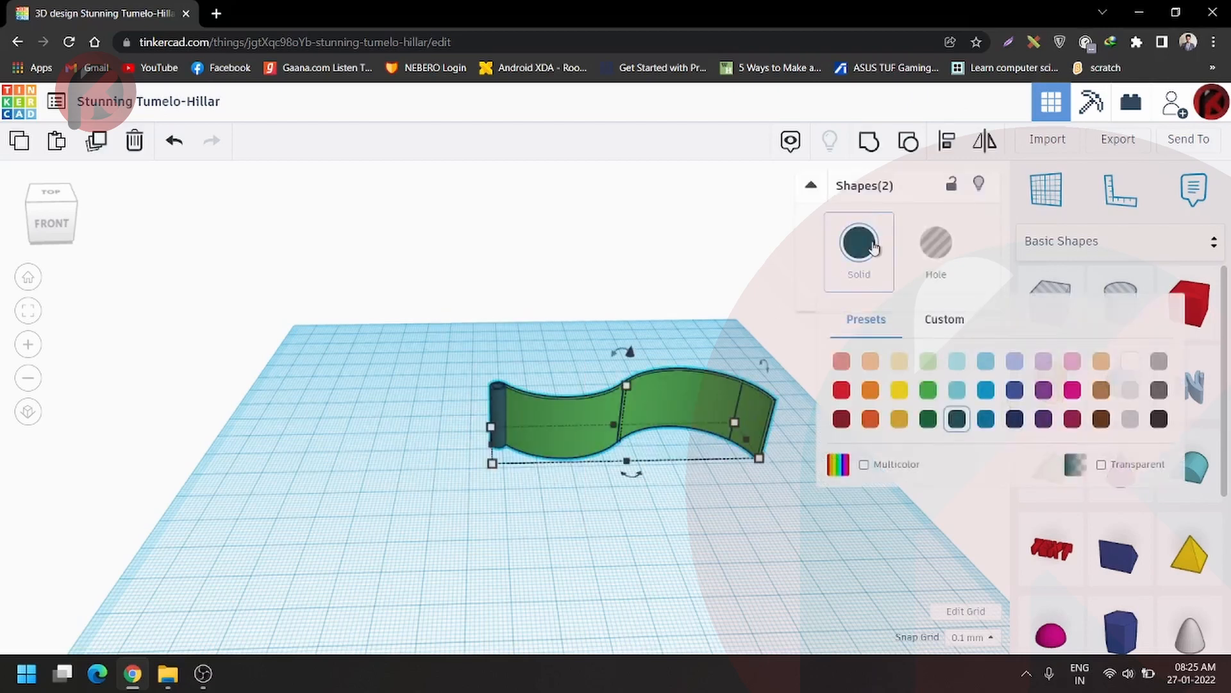
pyautogui.click(868, 148)
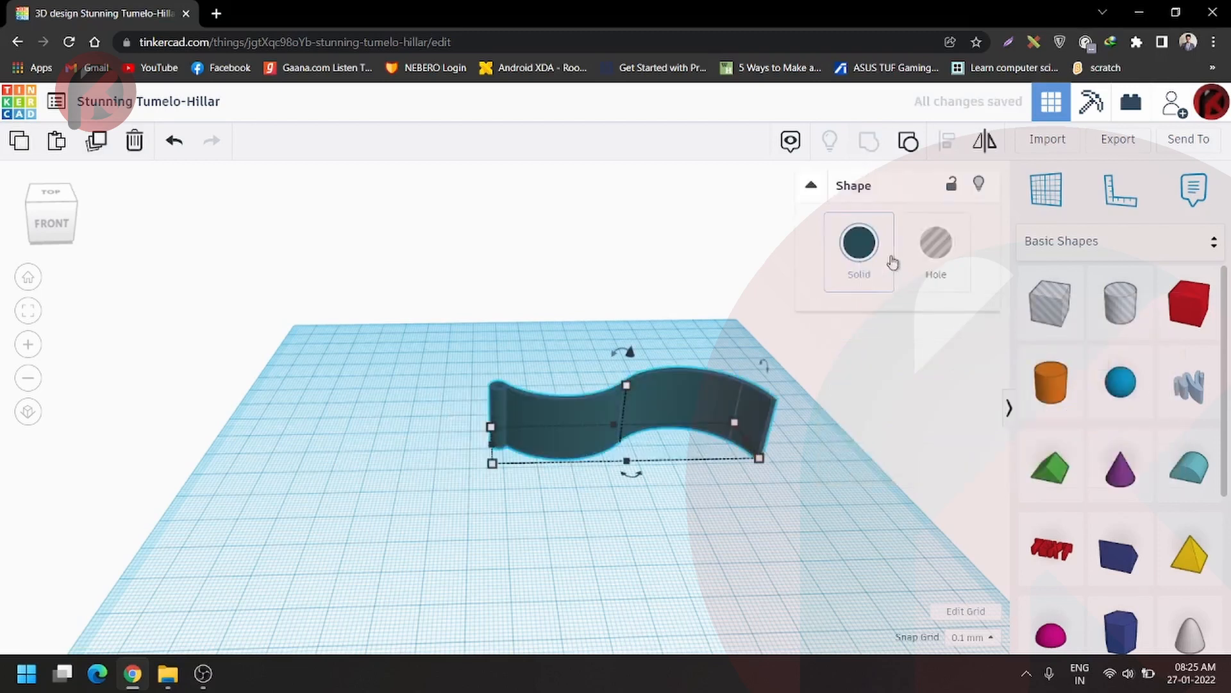
pyautogui.click(864, 465)
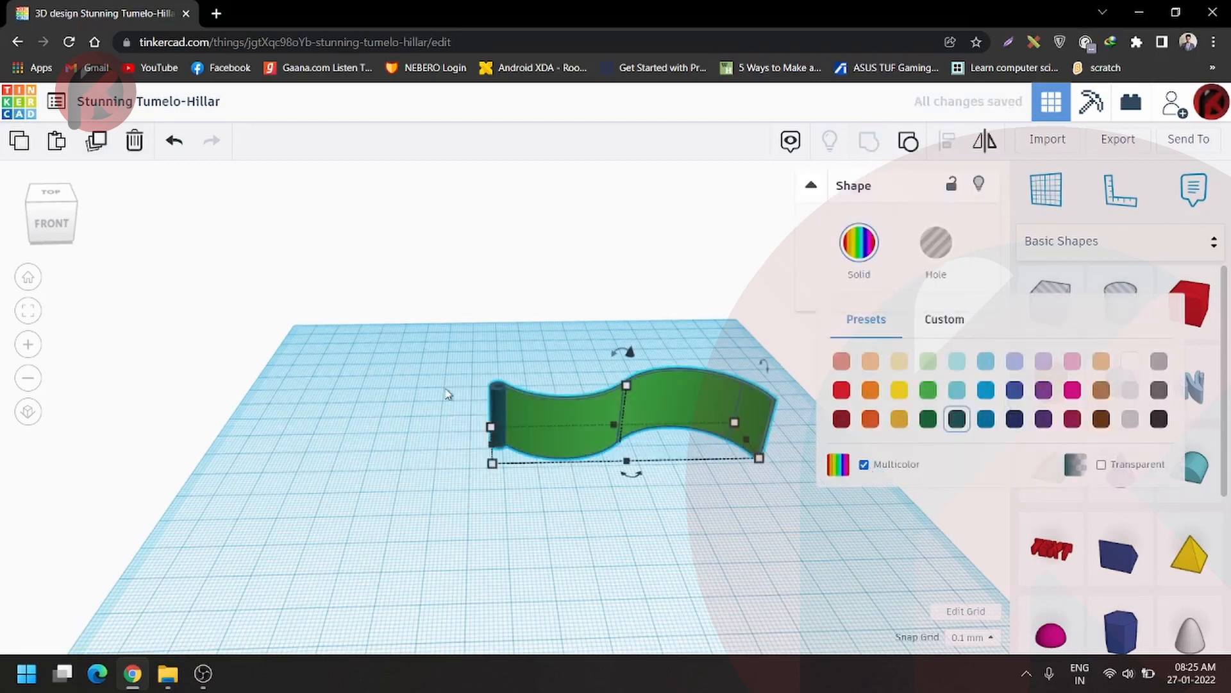
pyautogui.click(536, 538)
# - Duplicate the grouped green band and undo the stray shift of the copy
pyautogui.scroll(1, 581, 408)
pyautogui.scroll(3, 581, 409)
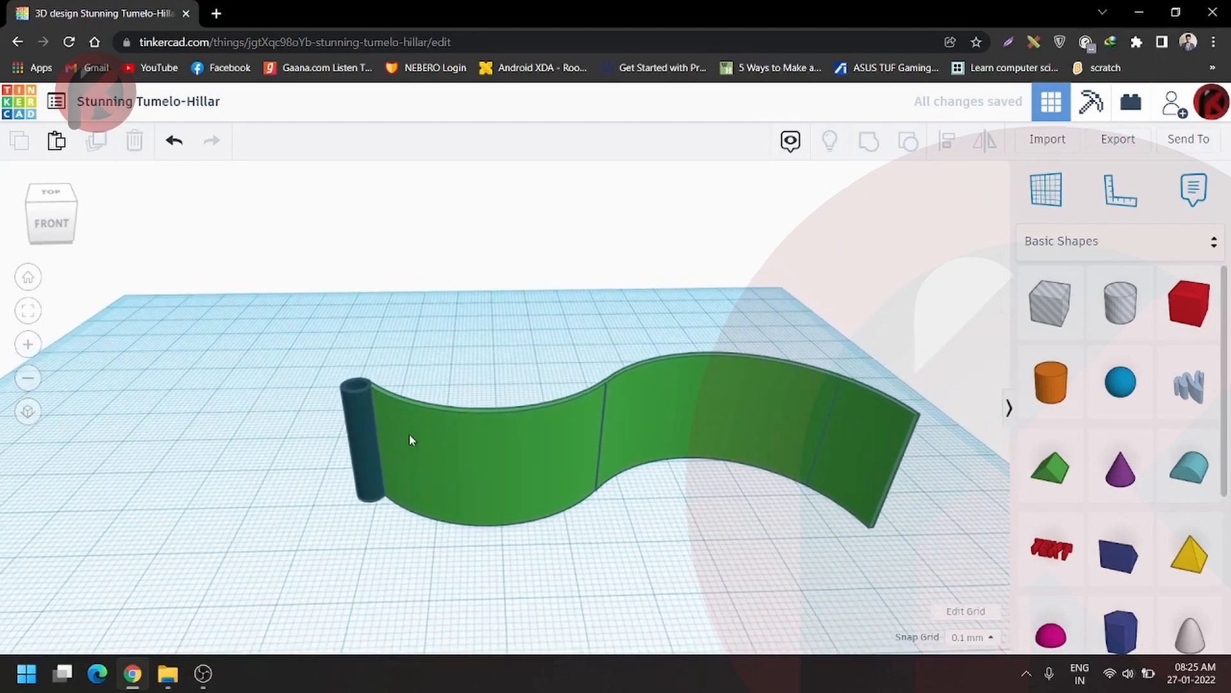
pyautogui.scroll(-3, 411, 436)
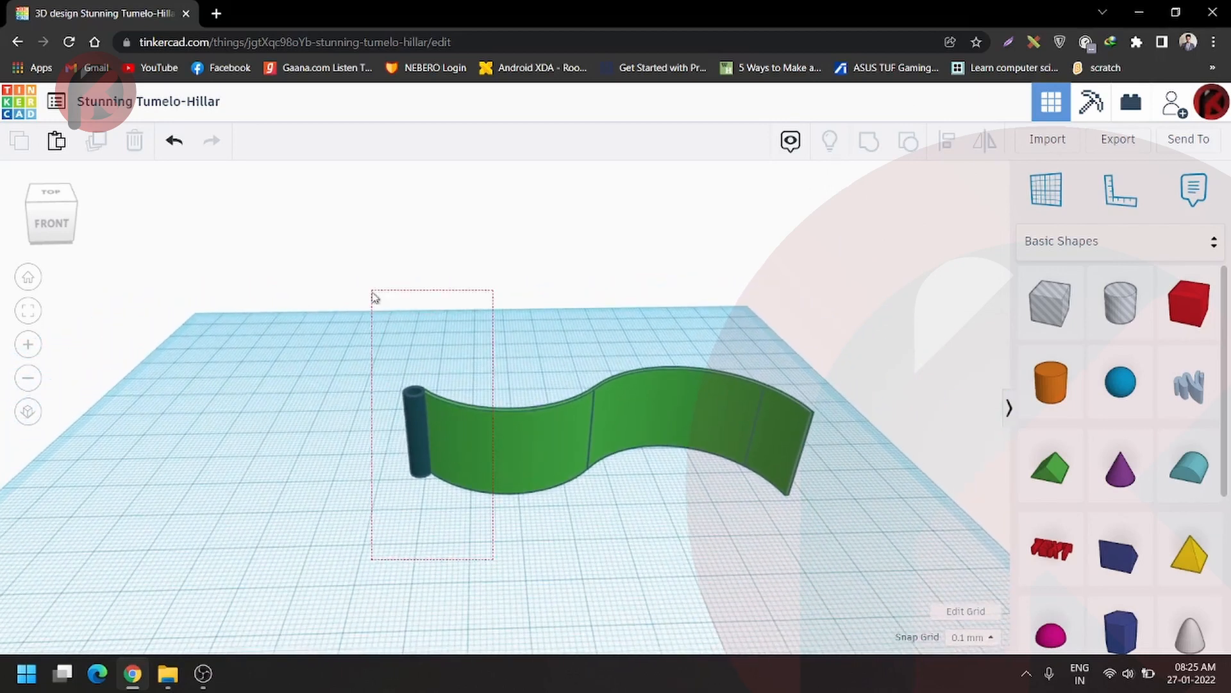
pyautogui.moveTo(372, 293); pyautogui.dragTo(372, 291)
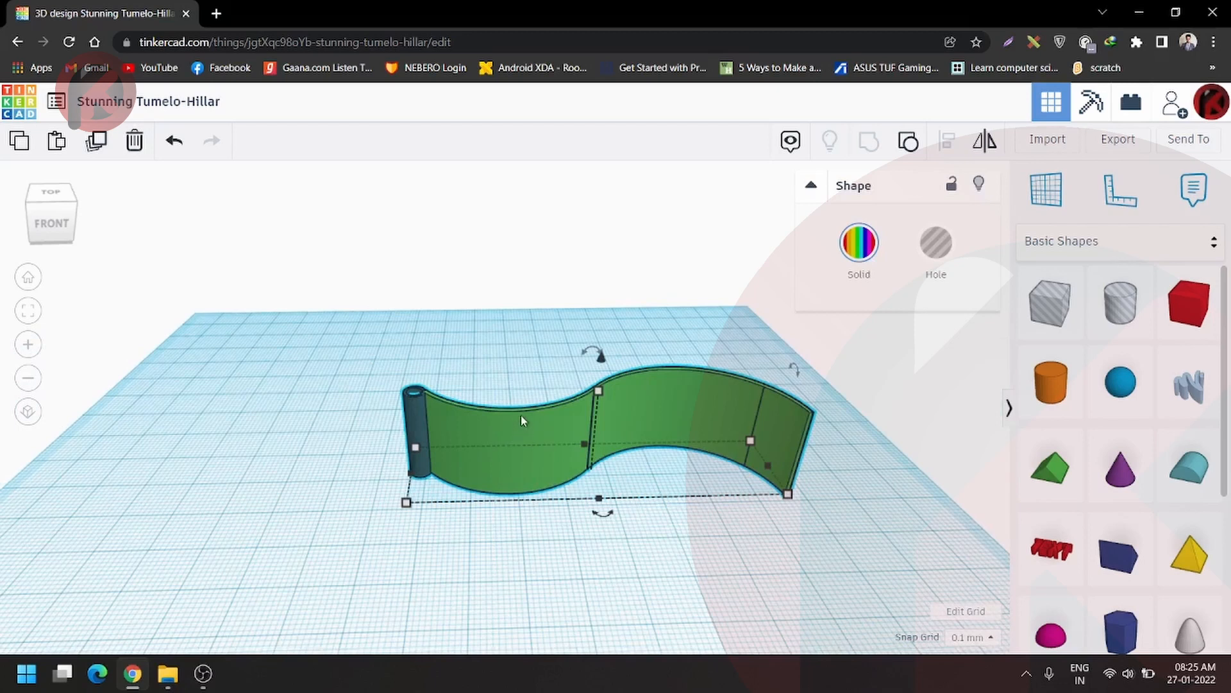
pyautogui.moveTo(519, 422); pyautogui.dragTo(526, 415)
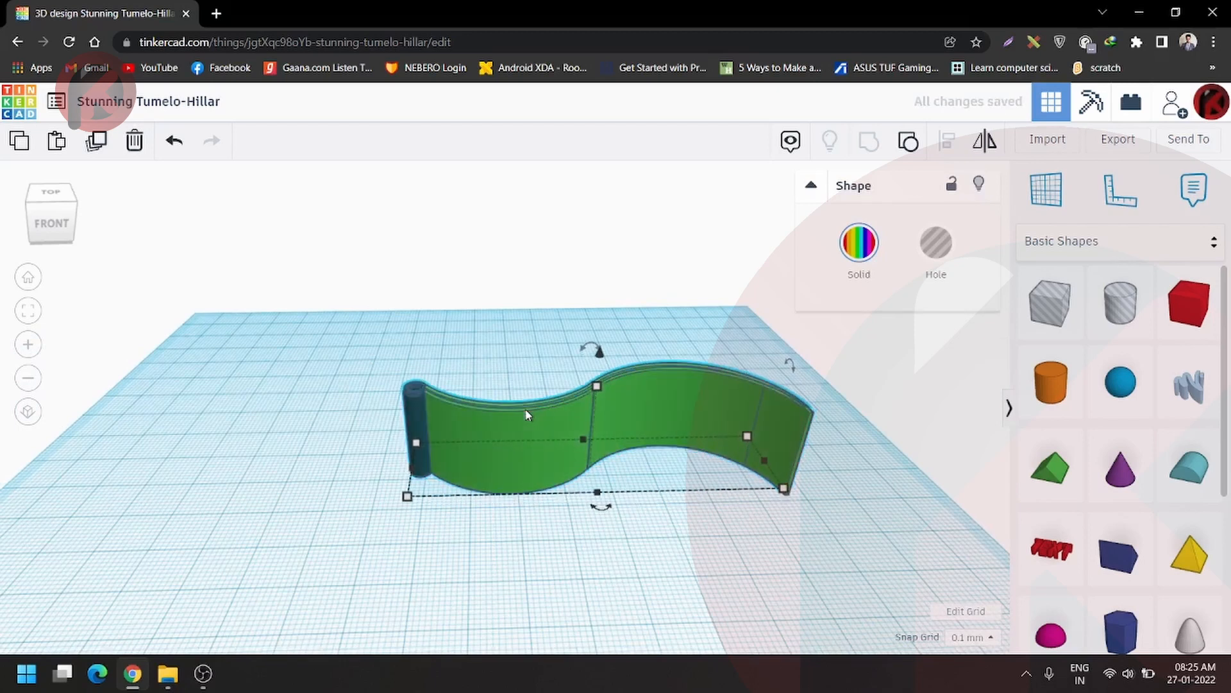
pyautogui.hotkey('ctrl', 'z')
# - Raise the duplicated band until it rests directly on top of the original band
pyautogui.moveTo(601, 355); pyautogui.dragTo(608, 258)
pyautogui.scroll(2, 613, 463)
pyautogui.moveTo(614, 463); pyautogui.dragTo(593, 416, button='right')
pyautogui.scroll(2, 593, 417)
pyautogui.moveTo(661, 178); pyautogui.dragTo(661, 181)
pyautogui.moveTo(622, 385); pyautogui.dragTo(770, 410, button='right')
pyautogui.scroll(-3, 613, 413)
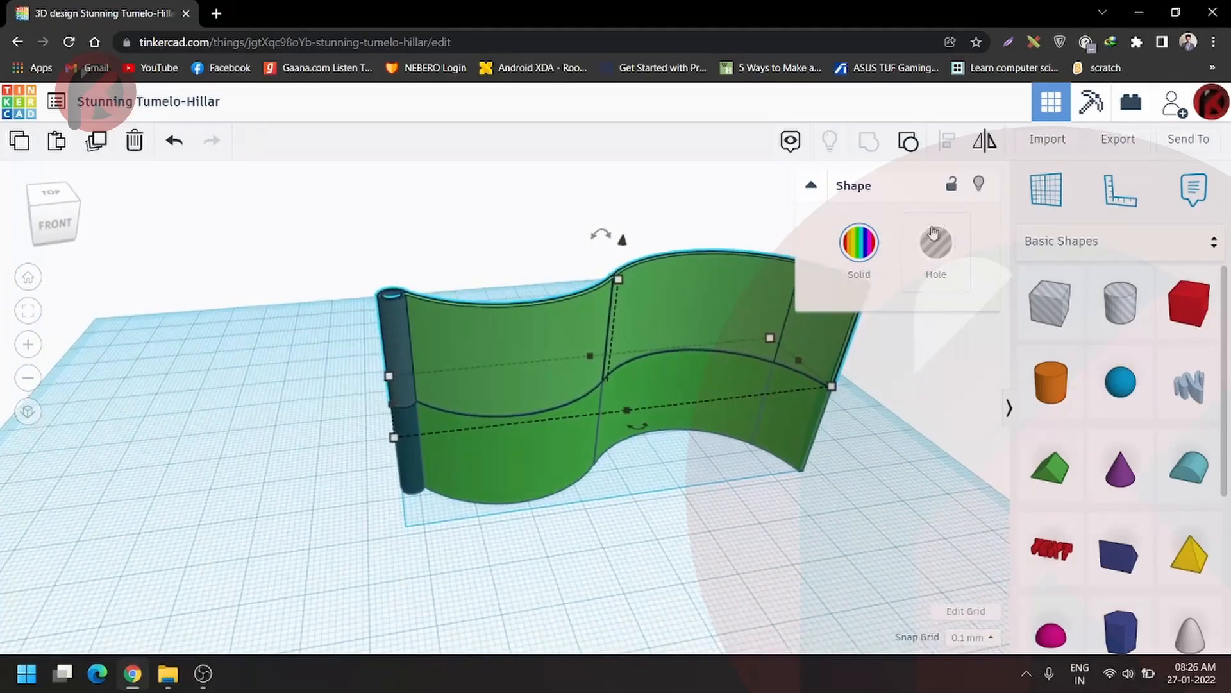
# - Ungroup the upper band into its separate sheet and tube
pyautogui.click(607, 524)
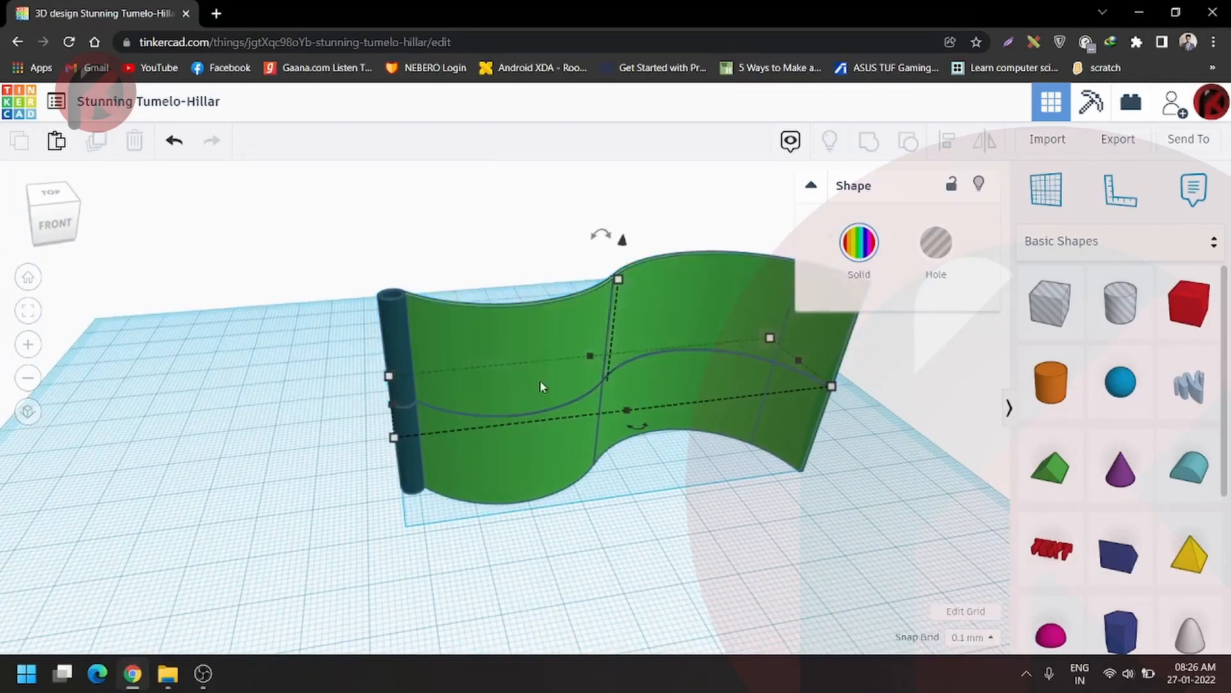
pyautogui.click(526, 310)
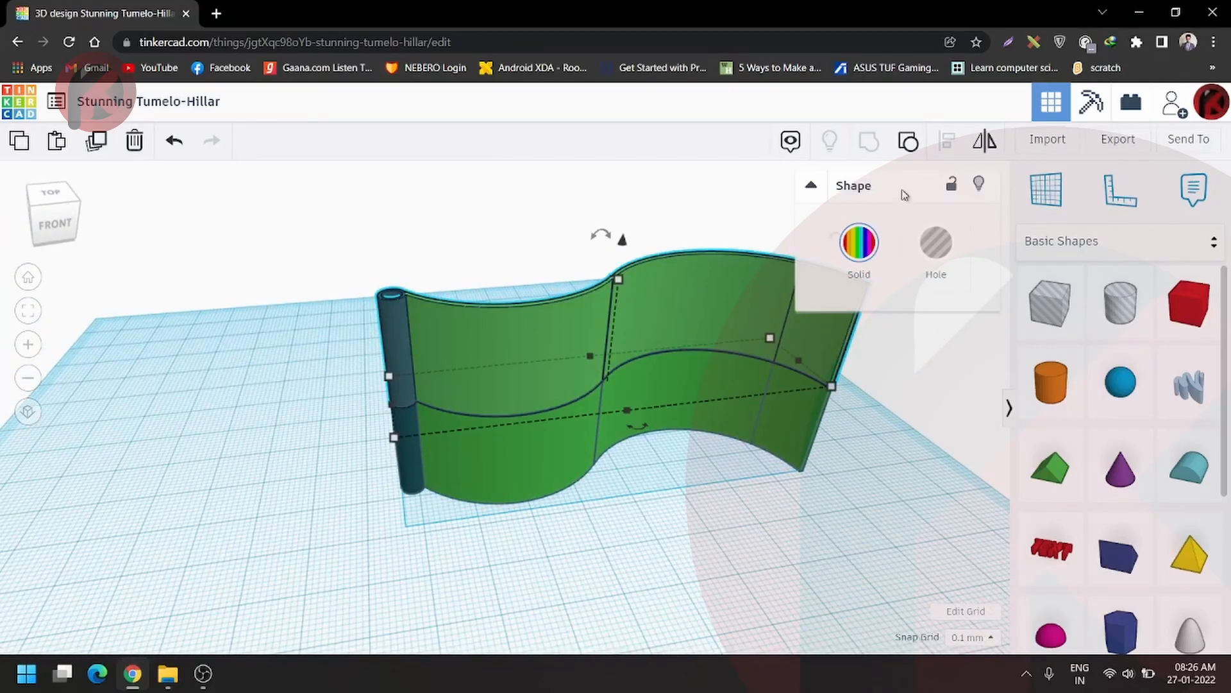
pyautogui.click(911, 142)
pyautogui.click(639, 573)
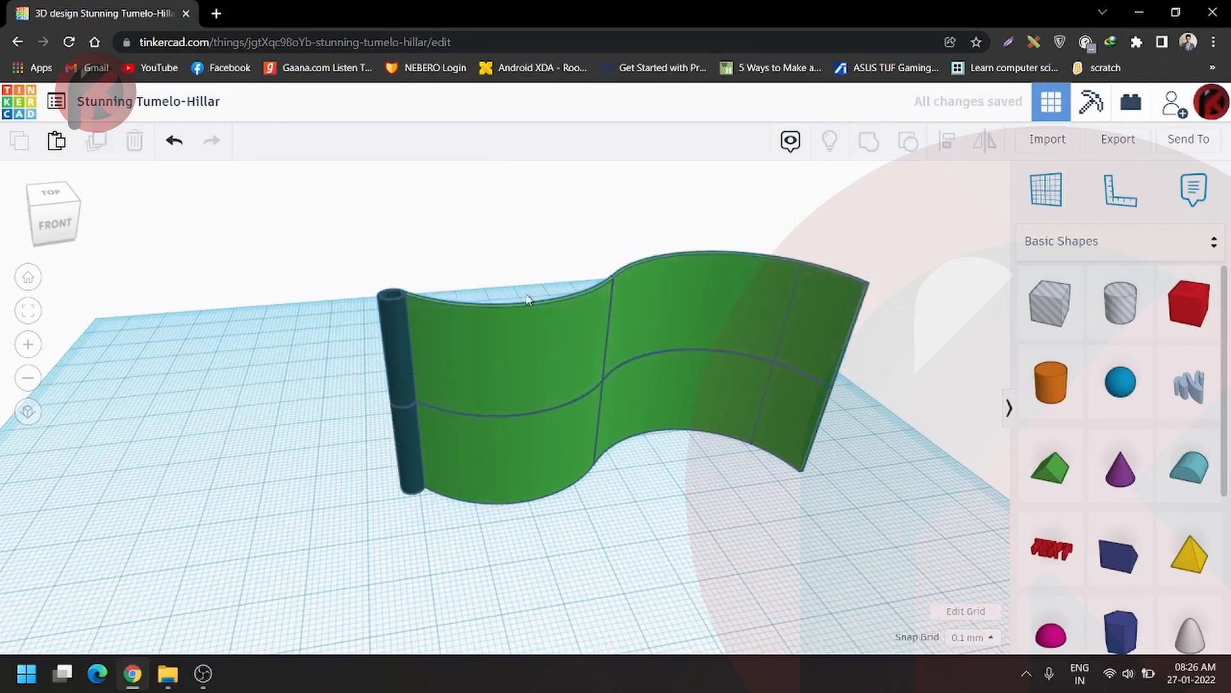
# - Color the wavy sheet of the upper band white
pyautogui.click(537, 328)
pyautogui.click(847, 272)
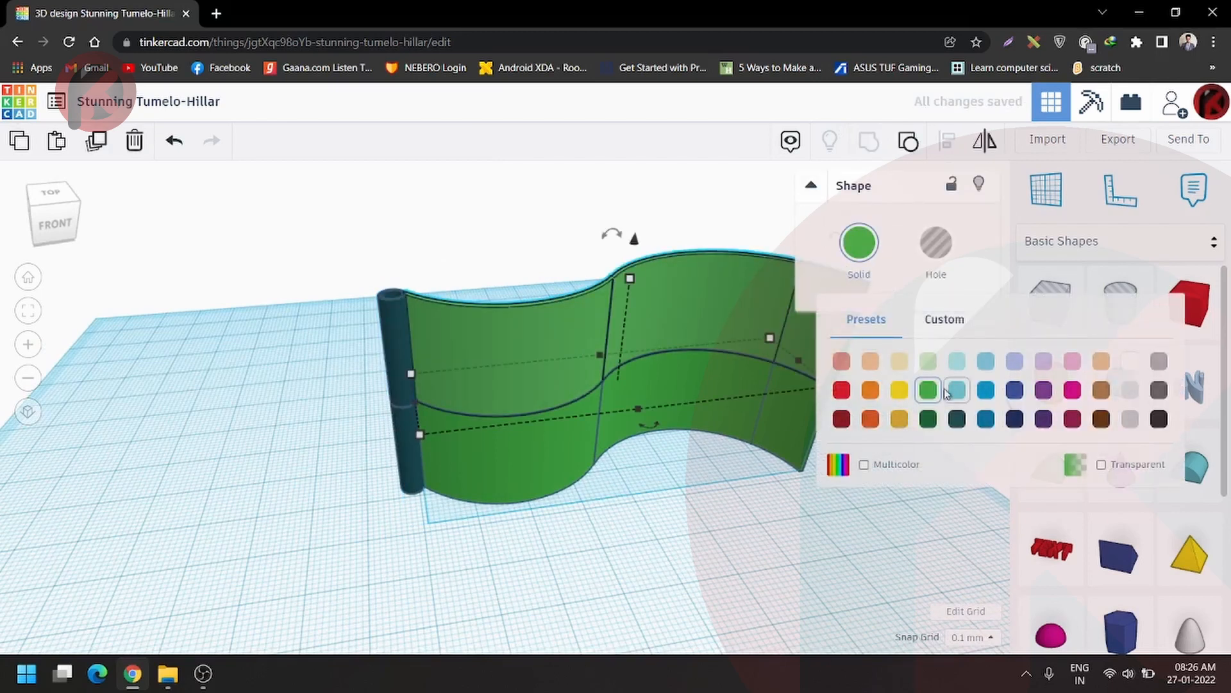
pyautogui.click(1126, 363)
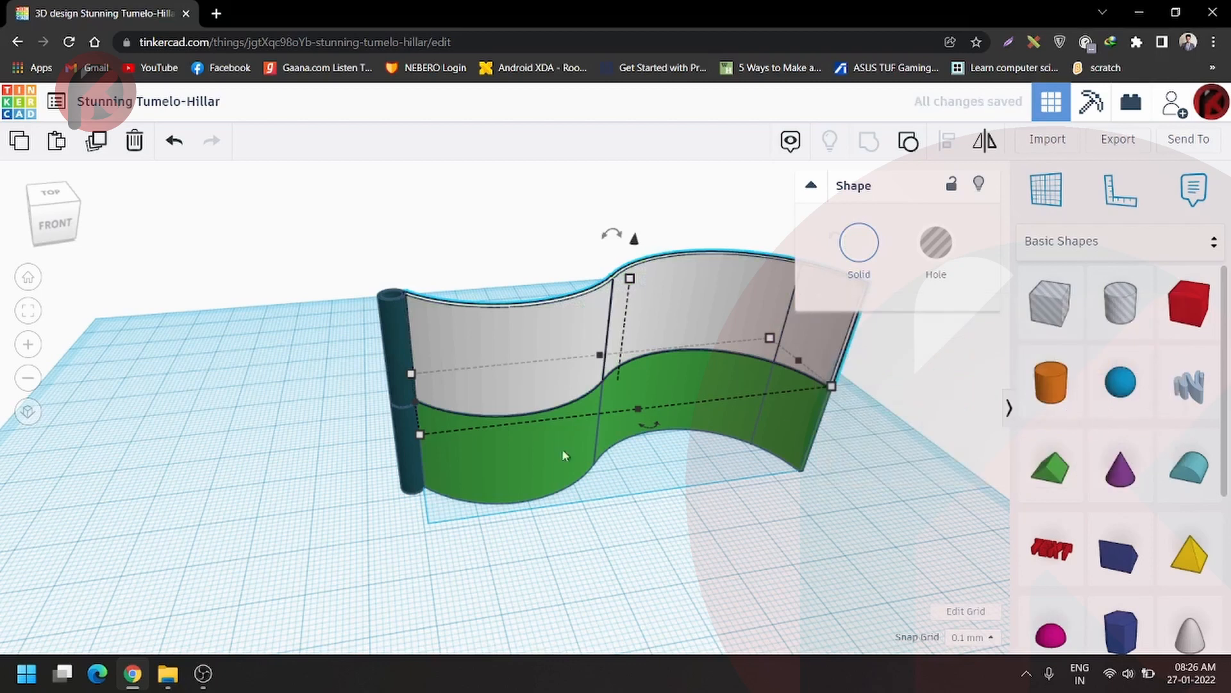
pyautogui.click(330, 303)
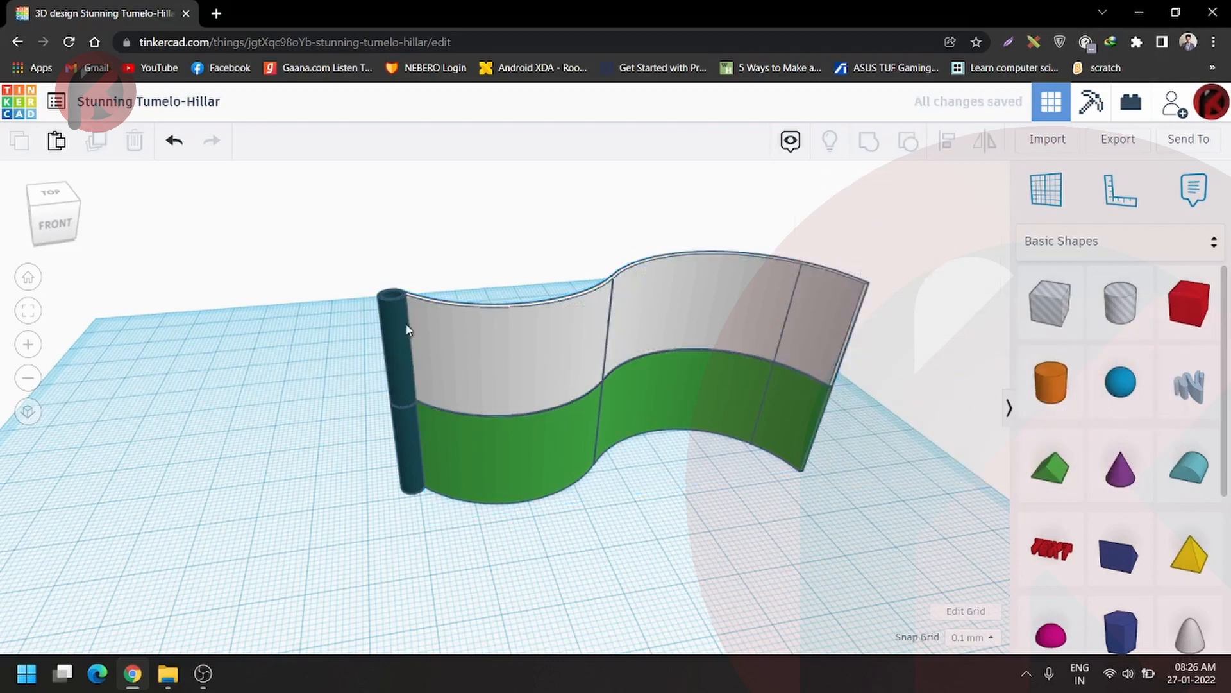
# - Group the white sheet with its tube and enable Multicolor so both parts keep their own colors
pyautogui.click(418, 332)
pyautogui.keyDown('shift'); pyautogui.click(476, 341); pyautogui.keyUp('shift')
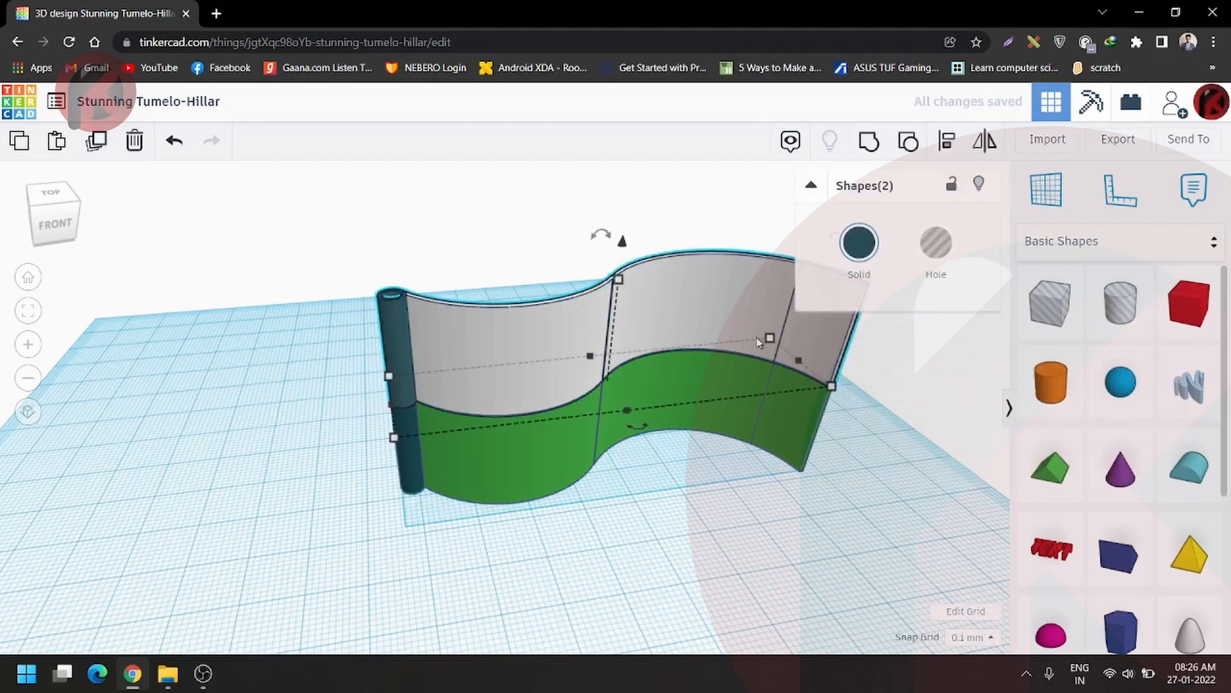
pyautogui.click(867, 140)
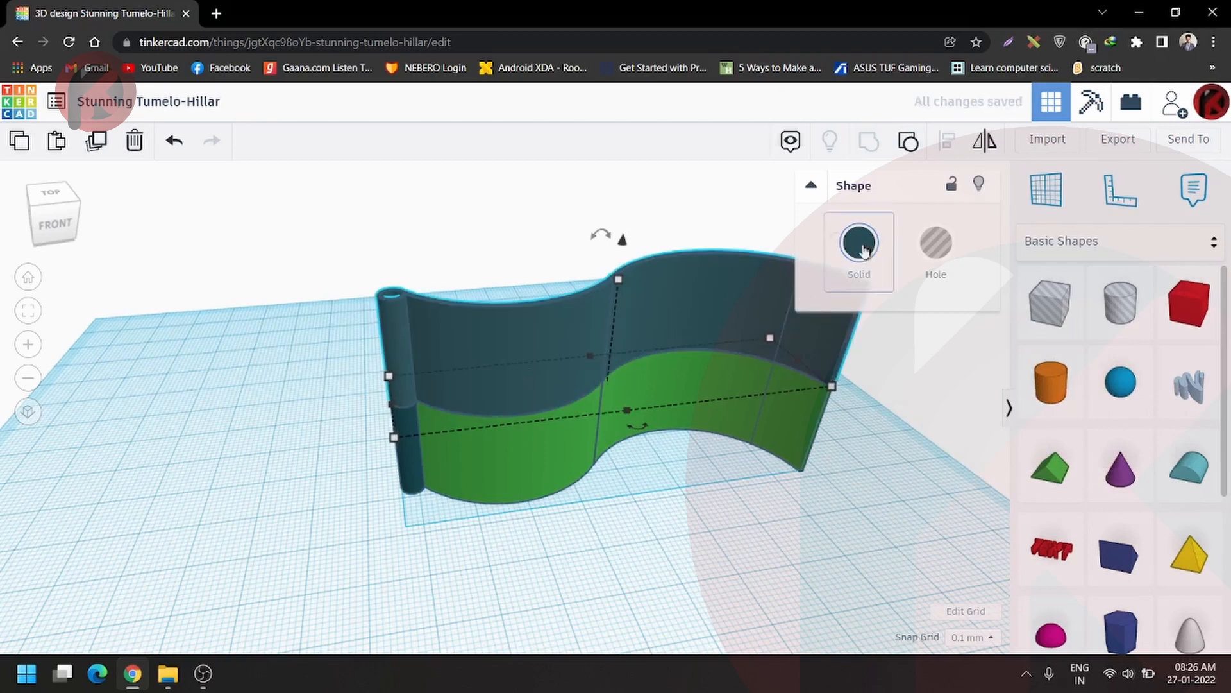
pyautogui.click(860, 245)
pyautogui.click(865, 465)
pyautogui.click(556, 288)
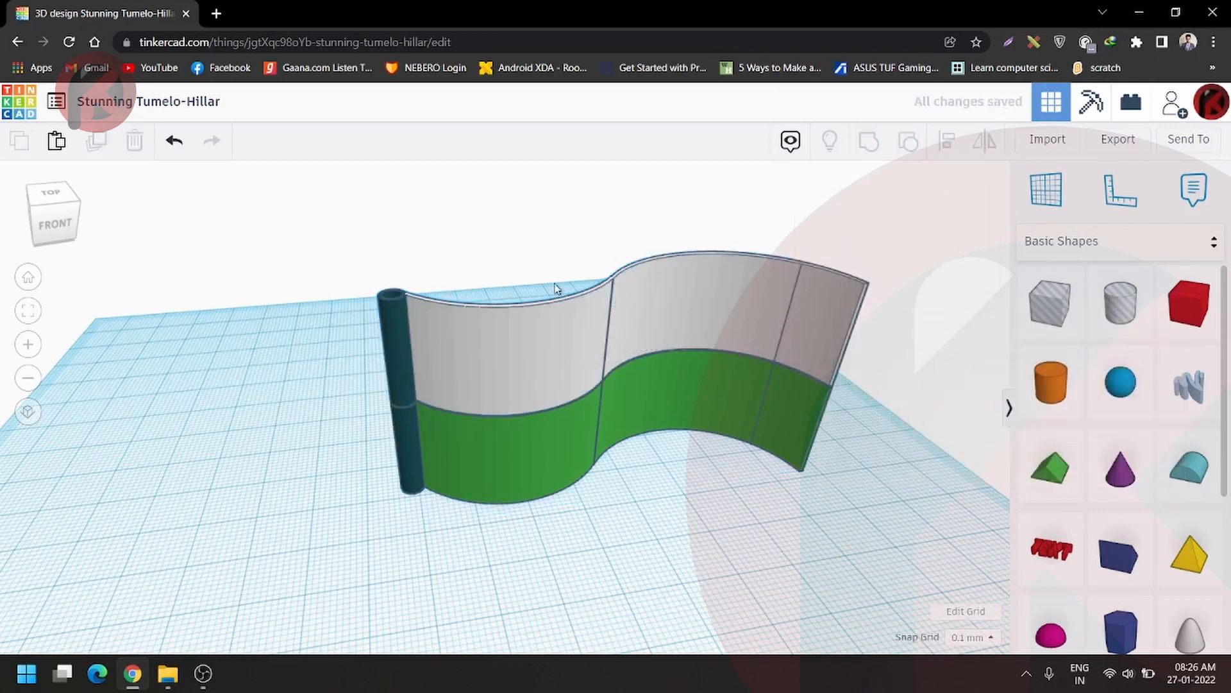
# - Duplicate the white band and raise the copy to about 40.2 mm so it rests on top of the original
pyautogui.click(413, 330)
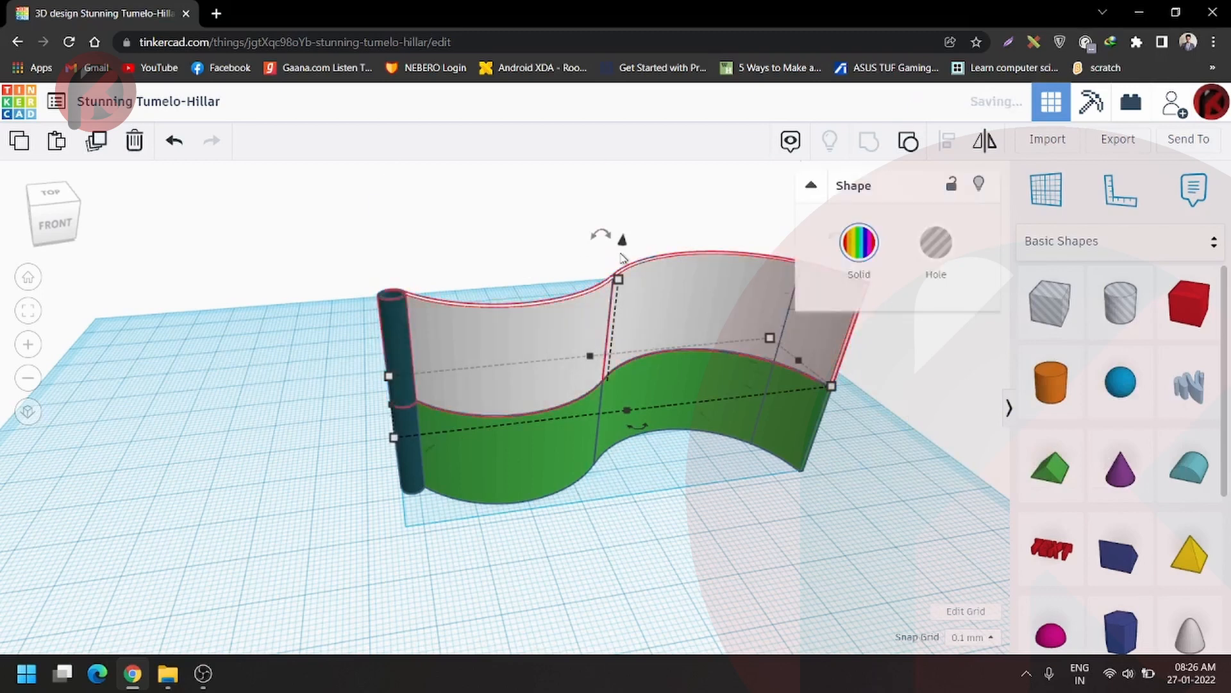
pyautogui.moveTo(622, 241); pyautogui.dragTo(659, 106)
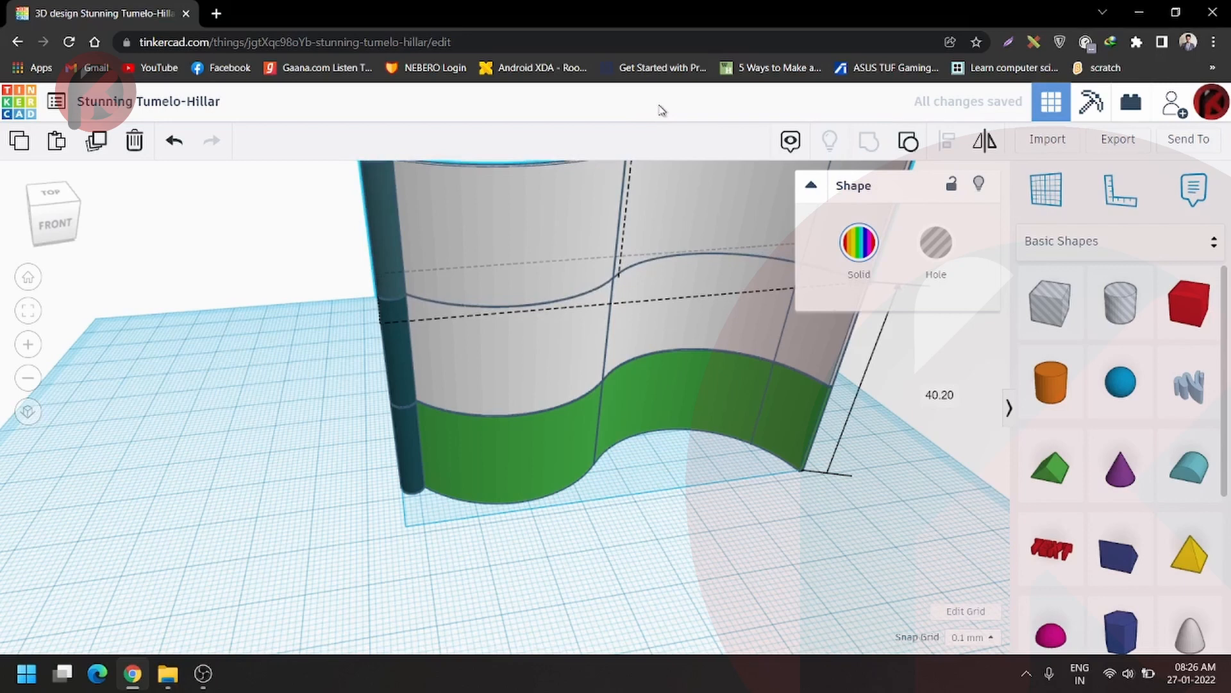
pyautogui.scroll(4, 653, 243)
pyautogui.moveTo(652, 251); pyautogui.dragTo(635, 179, button='right')
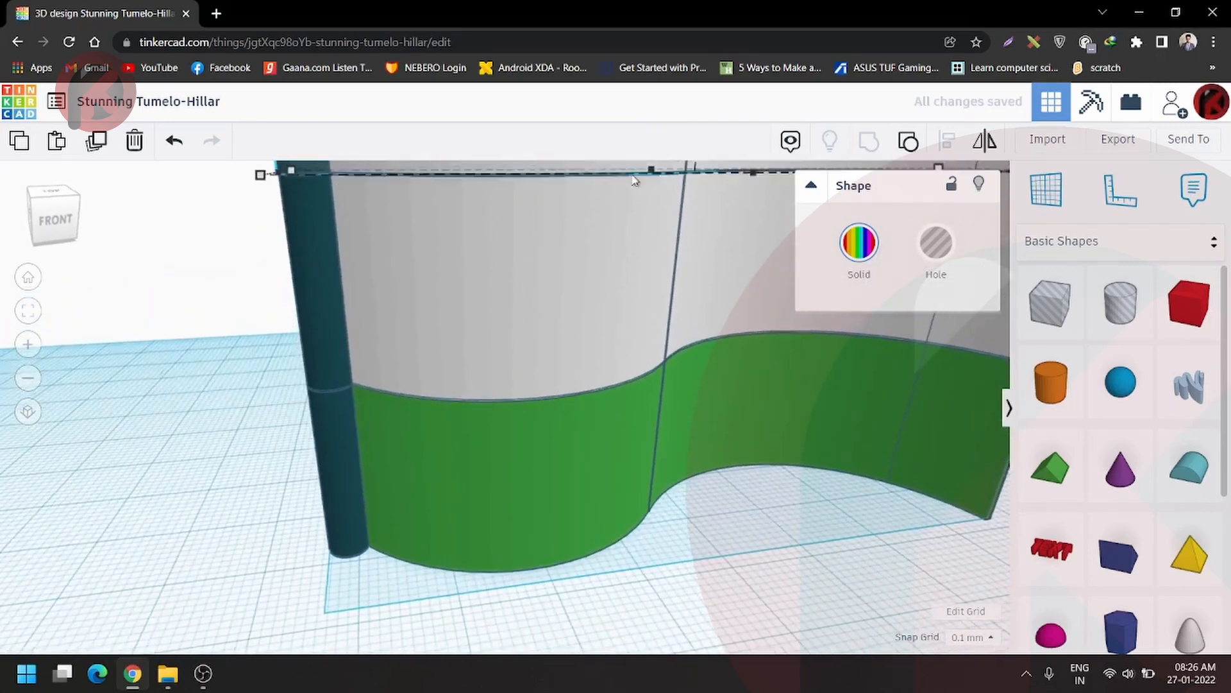
pyautogui.moveTo(577, 186); pyautogui.dragTo(503, 301, button='middle')
pyautogui.scroll(-5, 513, 333)
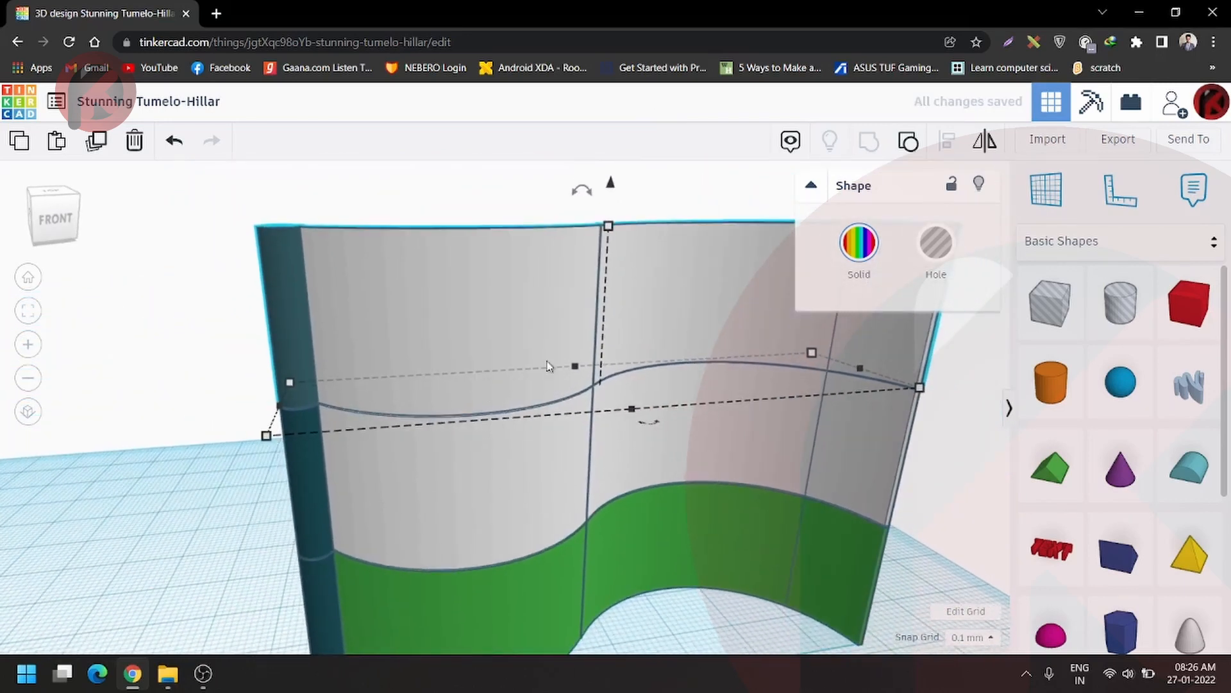
pyautogui.moveTo(580, 403); pyautogui.dragTo(552, 340, button='right')
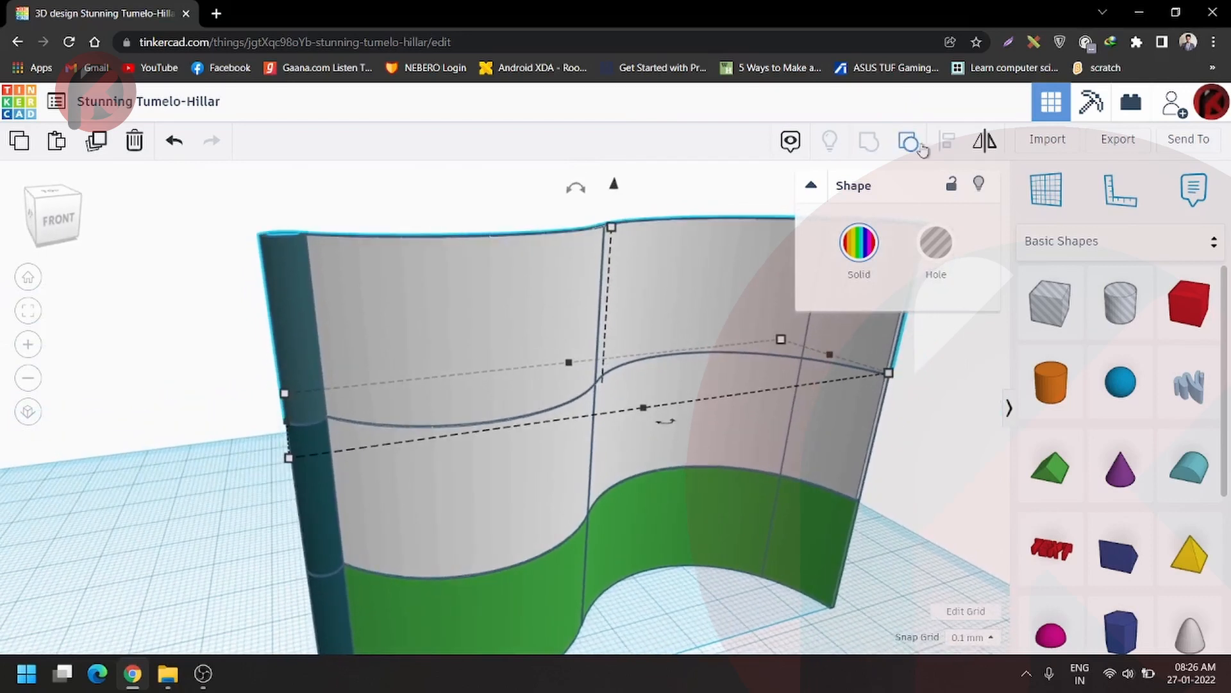
# - Ungroup the topmost band and color its wavy sheet orange
pyautogui.keyDown('shift'); pyautogui.click(331, 250); pyautogui.keyUp('shift')
pyautogui.click(383, 212)
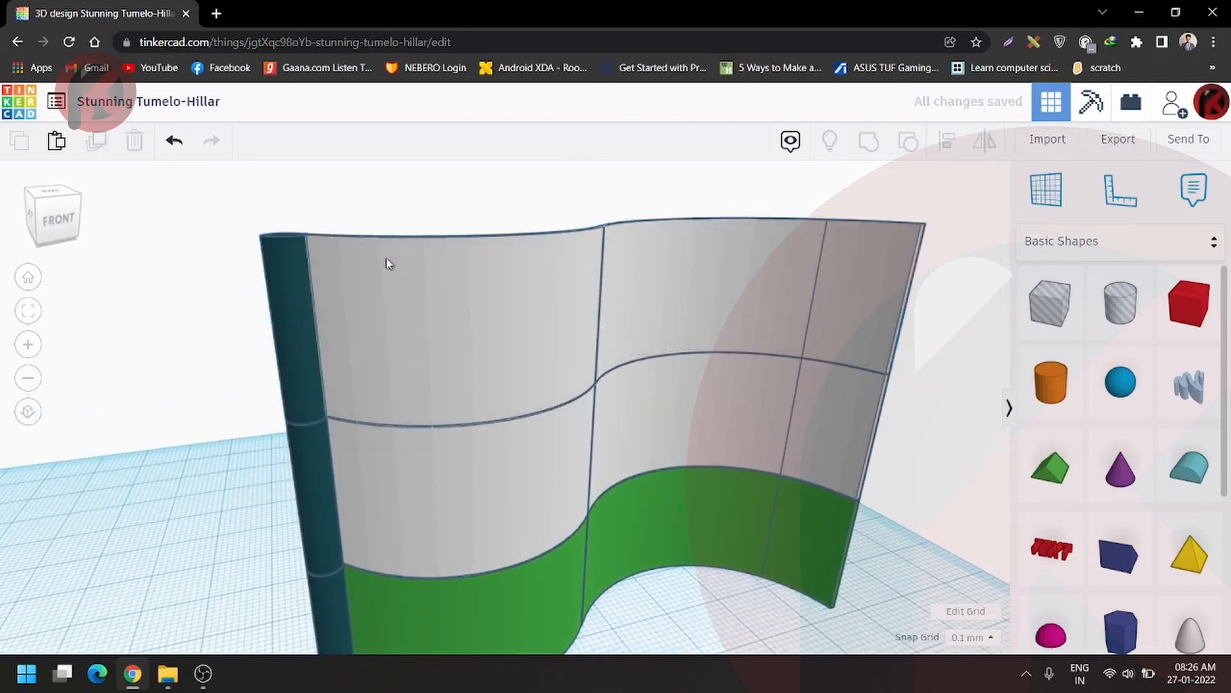
pyautogui.moveTo(387, 261); pyautogui.dragTo(387, 370, button='right')
pyautogui.click(414, 357)
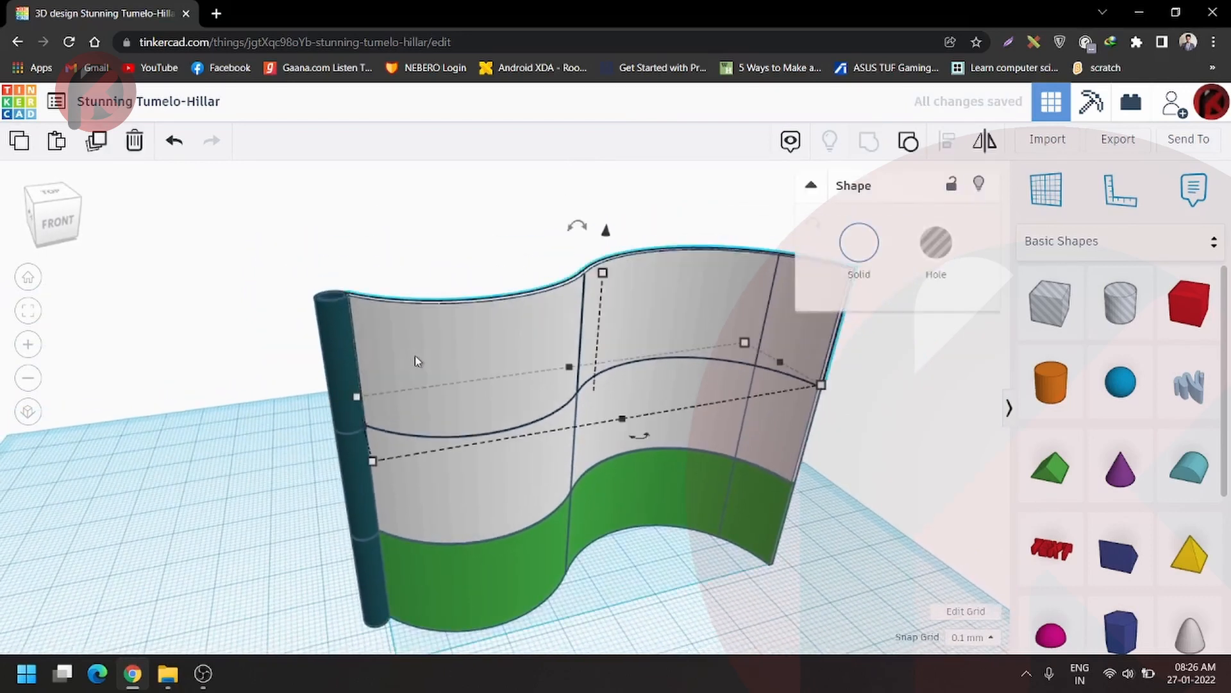
pyautogui.click(850, 281)
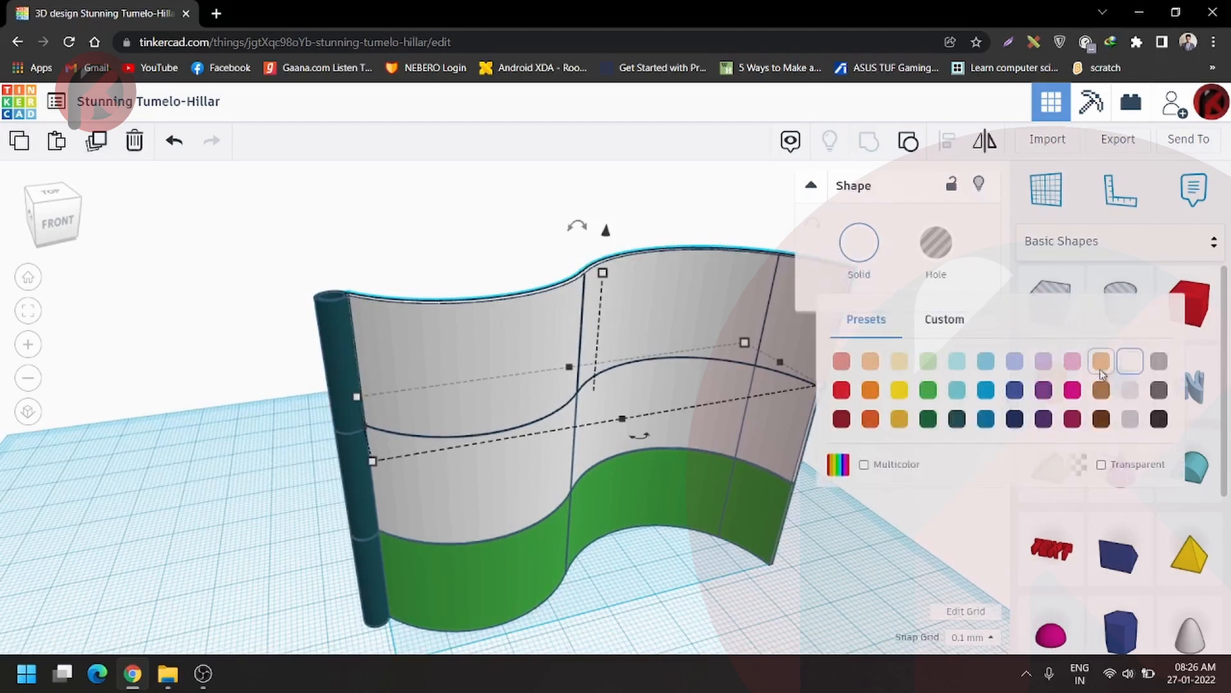
pyautogui.click(871, 390)
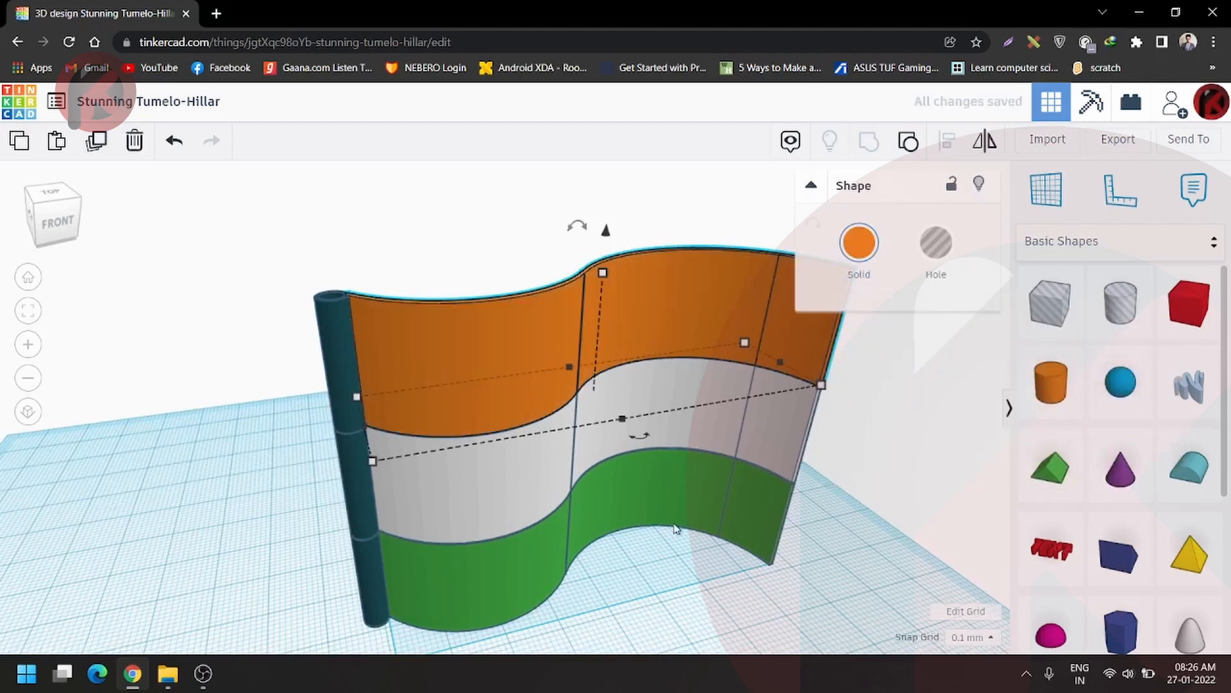
pyautogui.click(263, 342)
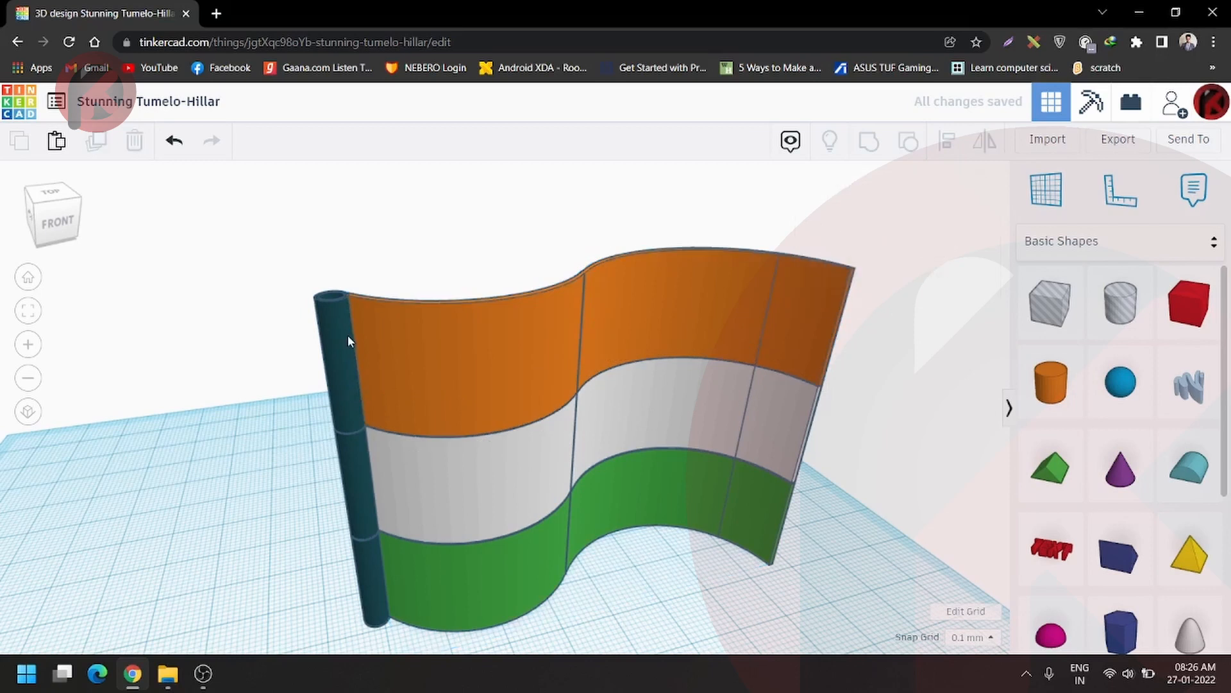
# - Group the orange sheet with its tube and enable Multicolor on the group
pyautogui.click(345, 336)
pyautogui.keyDown('shift'); pyautogui.click(494, 347); pyautogui.keyUp('shift')
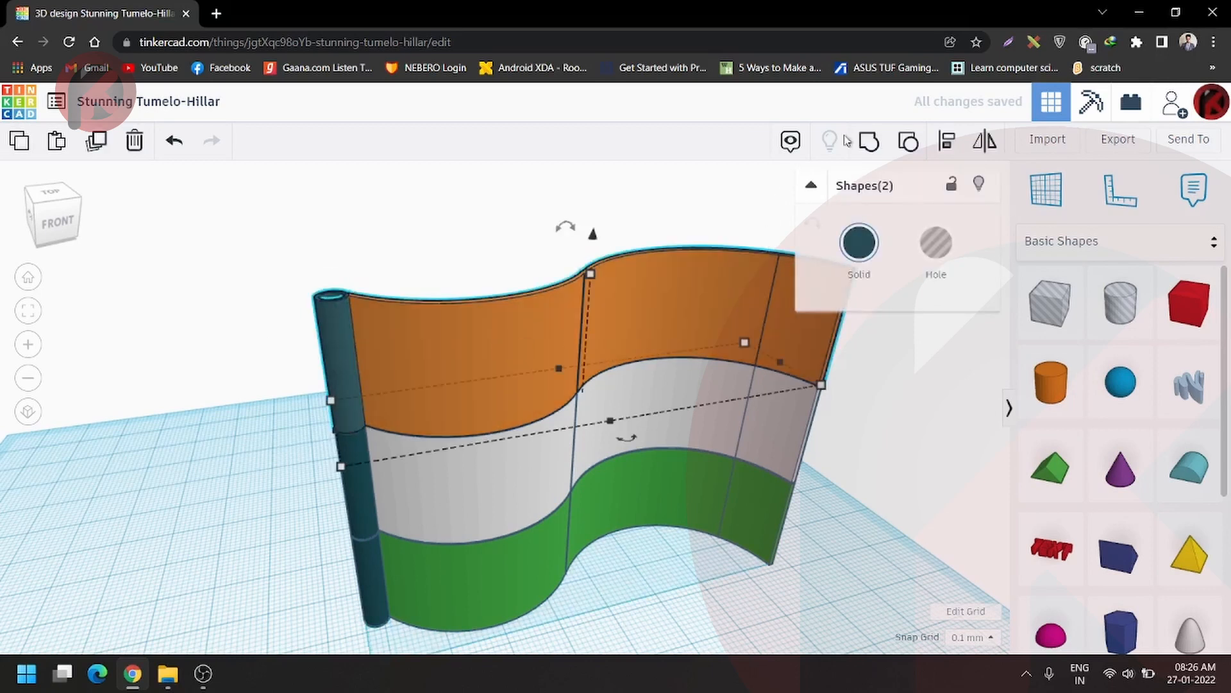
pyautogui.click(867, 146)
pyautogui.scroll(-3, 517, 377)
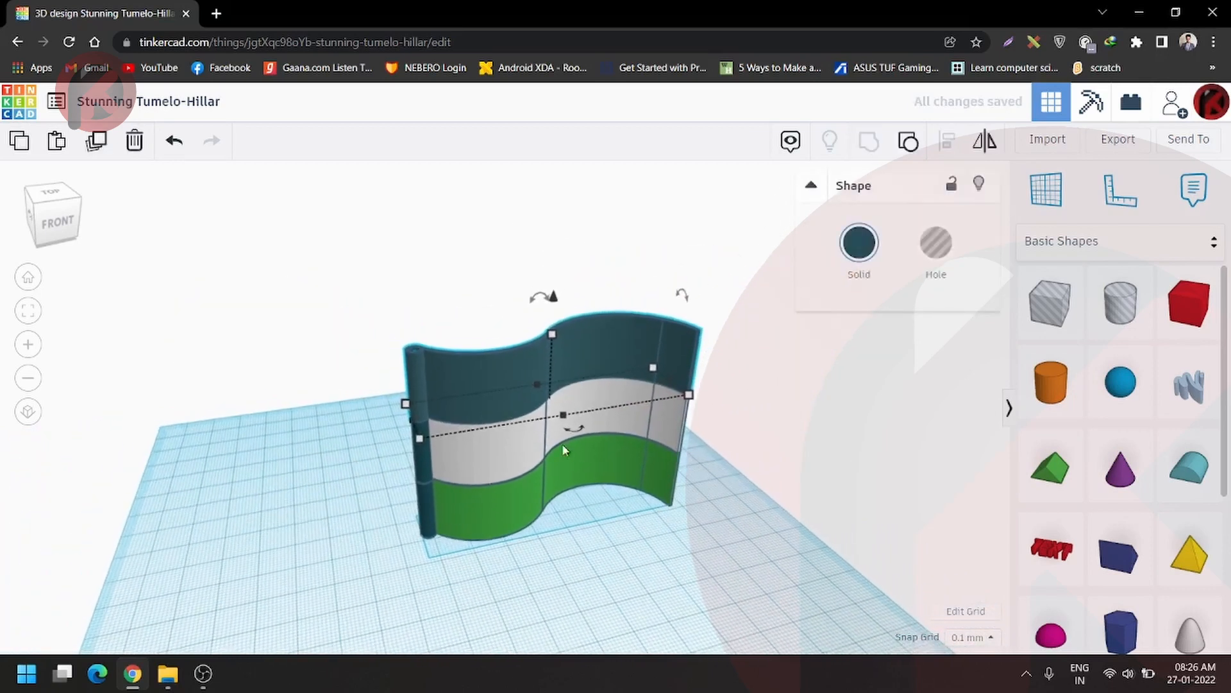
pyautogui.click(859, 241)
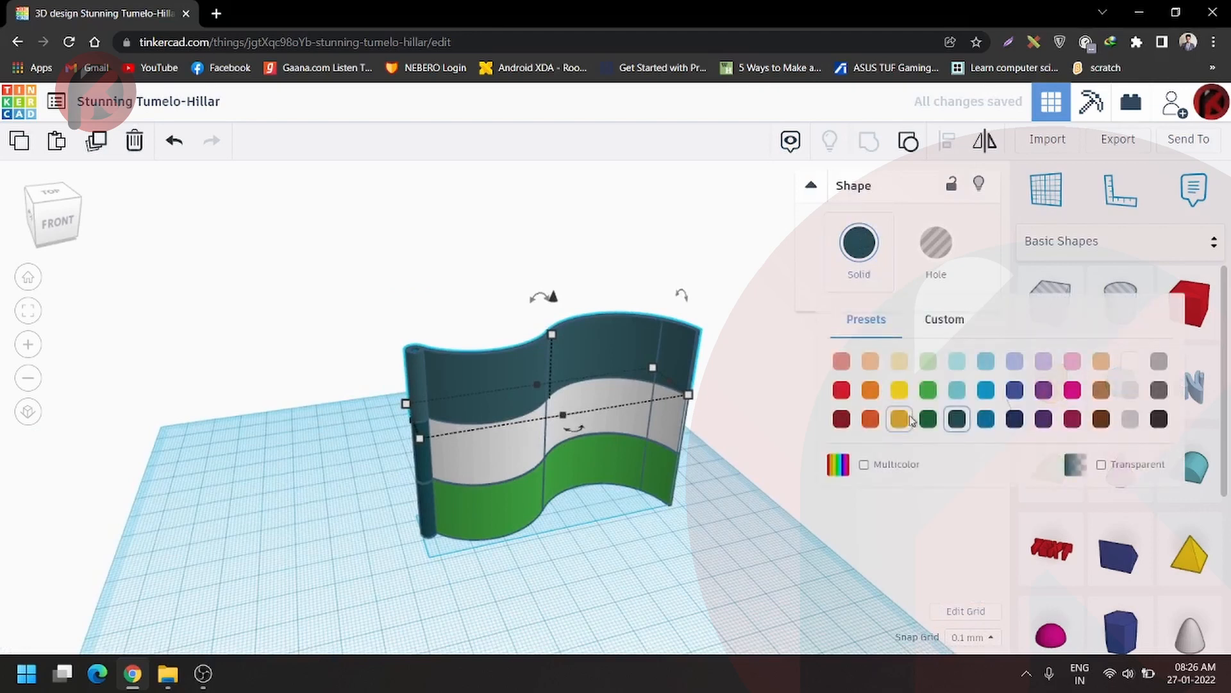
pyautogui.click(865, 465)
pyautogui.click(632, 524)
# - Select the orange, white and green bands together and group them into a single flag
pyautogui.moveTo(633, 522); pyautogui.dragTo(559, 603, button='right')
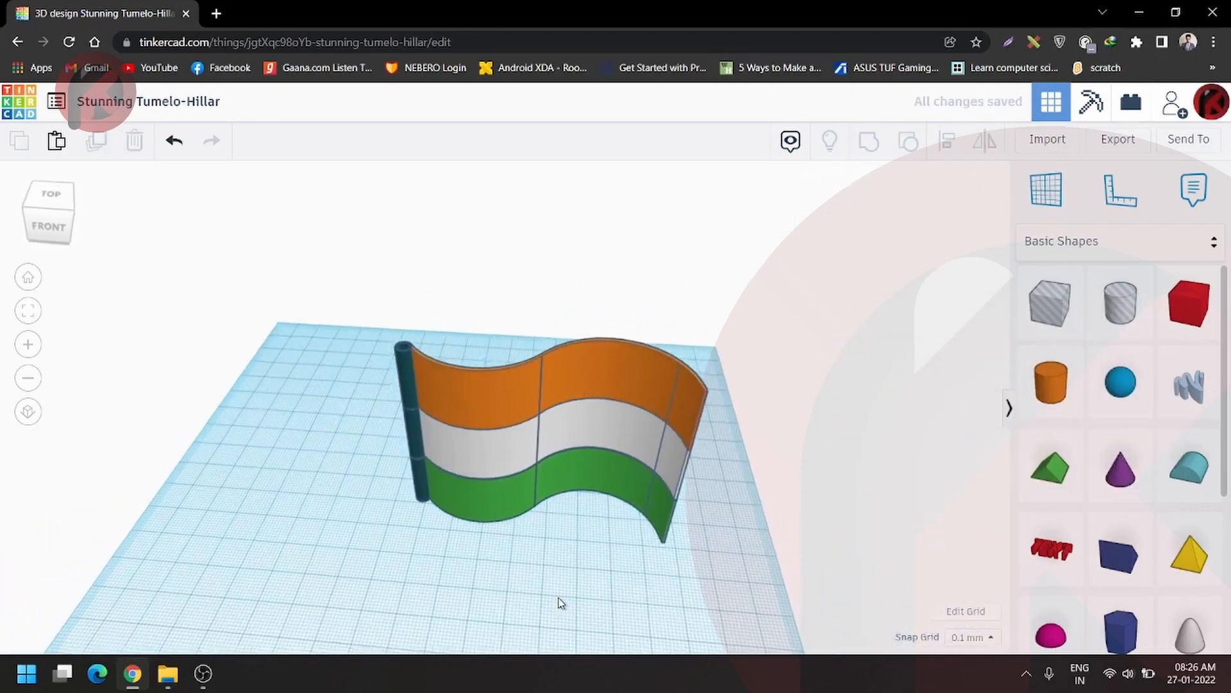
pyautogui.moveTo(382, 301); pyautogui.dragTo(304, 258)
pyautogui.hotkey('ctrl', 'g')
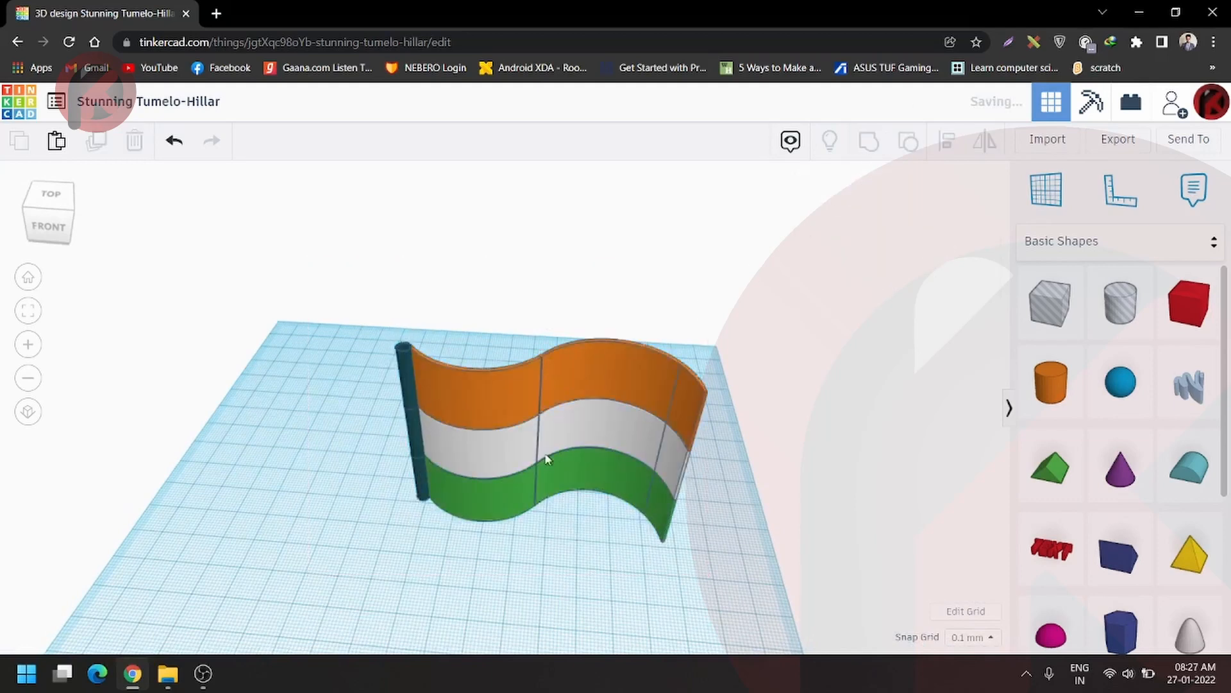
# - Shift the flag toward the back of the workplane, then stretch it to about 130.7 mm long and make it taller
pyautogui.moveTo(461, 442); pyautogui.dragTo(414, 396)
pyautogui.moveTo(567, 470); pyautogui.dragTo(709, 455)
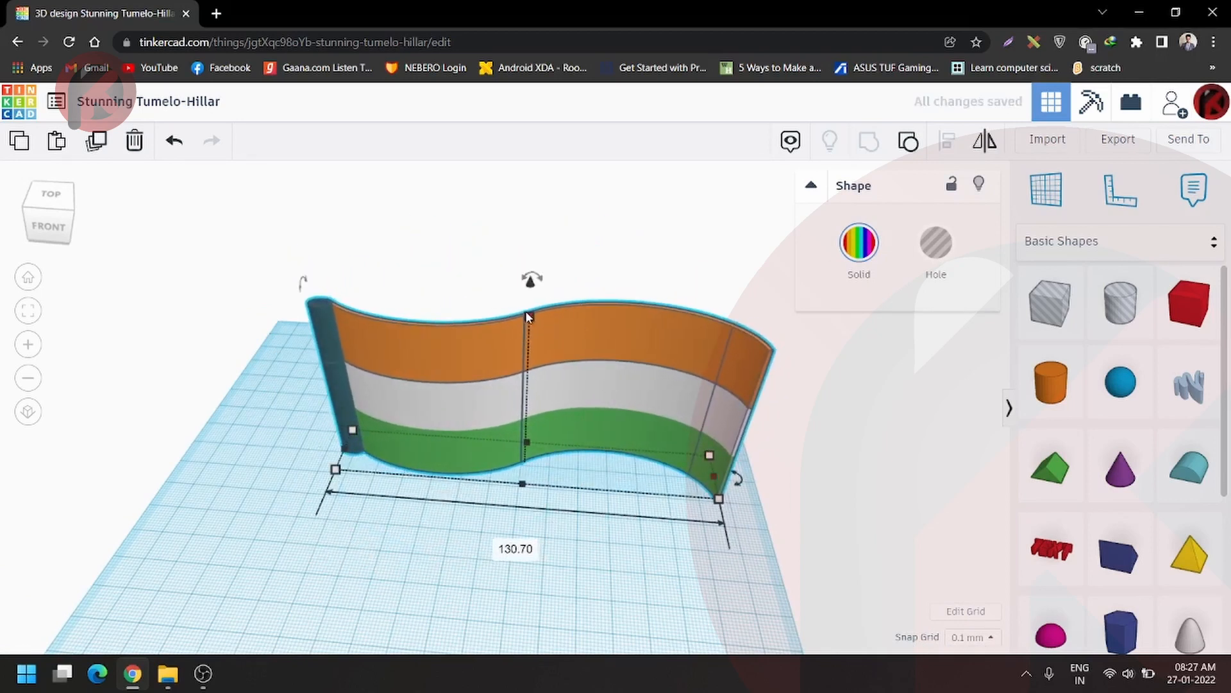
pyautogui.moveTo(527, 315); pyautogui.dragTo(542, 273)
pyautogui.moveTo(553, 390); pyautogui.dragTo(574, 334, button='right')
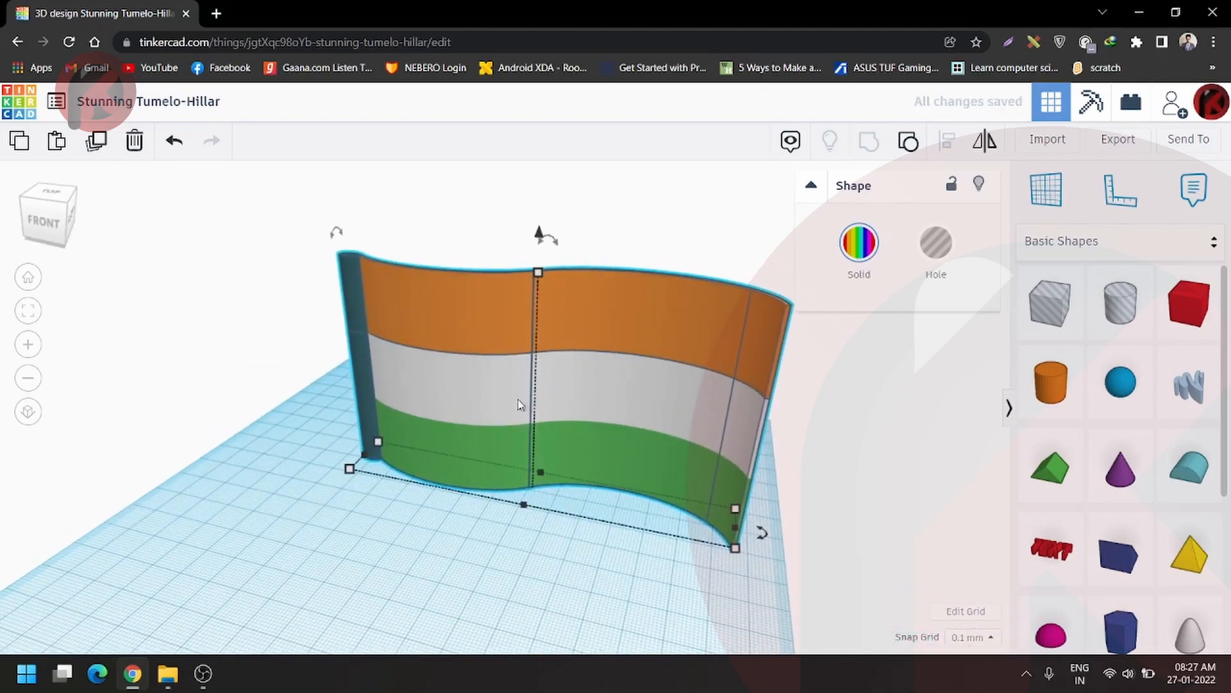
# - Move the flag behind the workplane to clear the building area
pyautogui.moveTo(529, 434); pyautogui.dragTo(556, 375, button='right')
pyautogui.scroll(-2, 555, 397)
pyautogui.moveTo(506, 425); pyautogui.dragTo(547, 440, button='right')
pyautogui.scroll(-3, 547, 440)
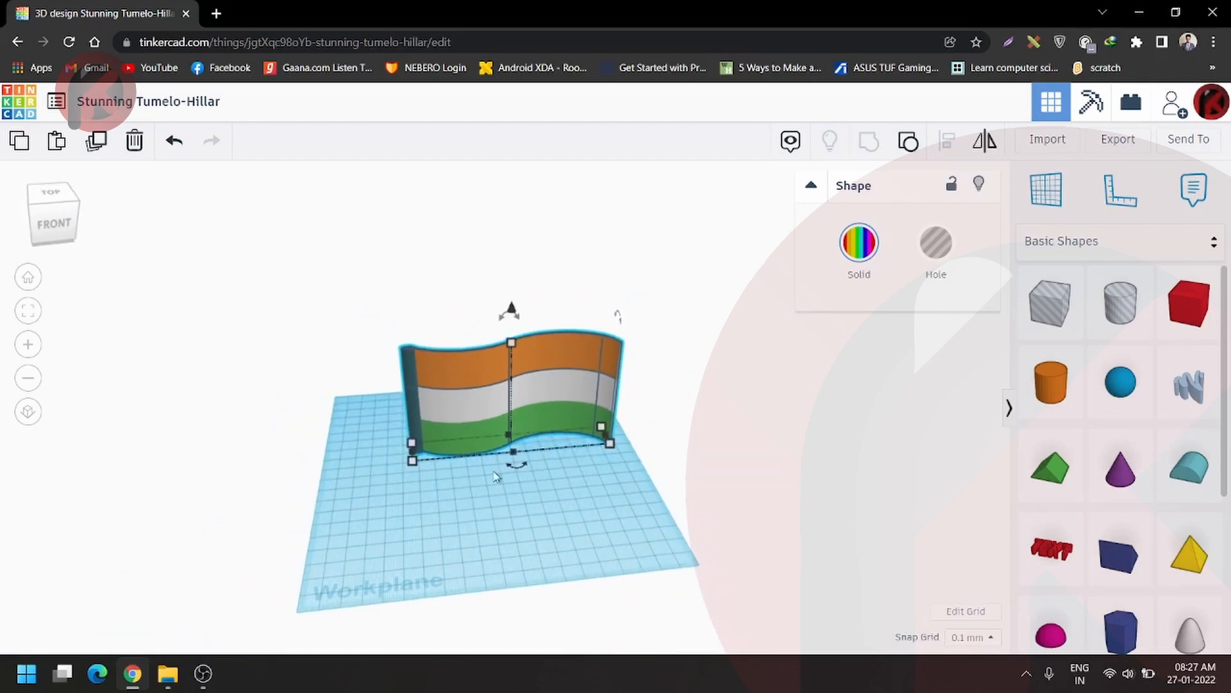
pyautogui.moveTo(495, 476); pyautogui.dragTo(473, 407, button='right')
pyautogui.moveTo(473, 407); pyautogui.dragTo(420, 308)
pyautogui.moveTo(420, 307); pyautogui.dragTo(472, 483, button='right')
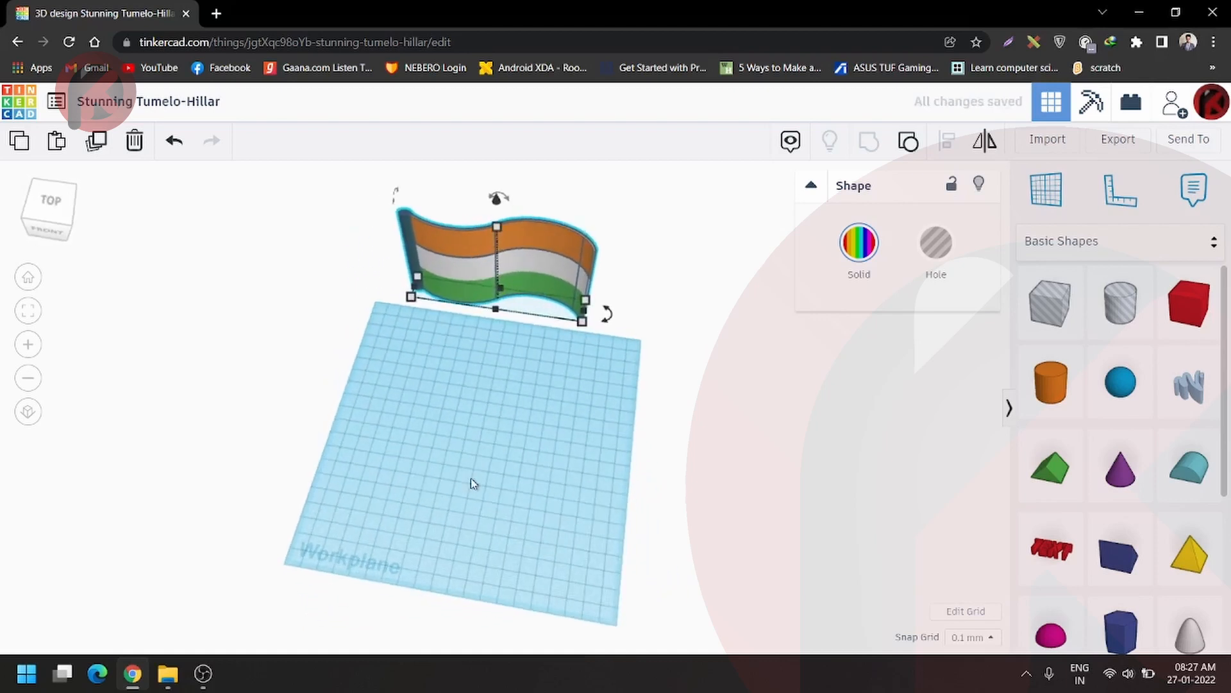
# - Place a solid Box near the middle of the empty workplane
pyautogui.scroll(2, 472, 493)
pyautogui.scroll(-3, 1109, 481)
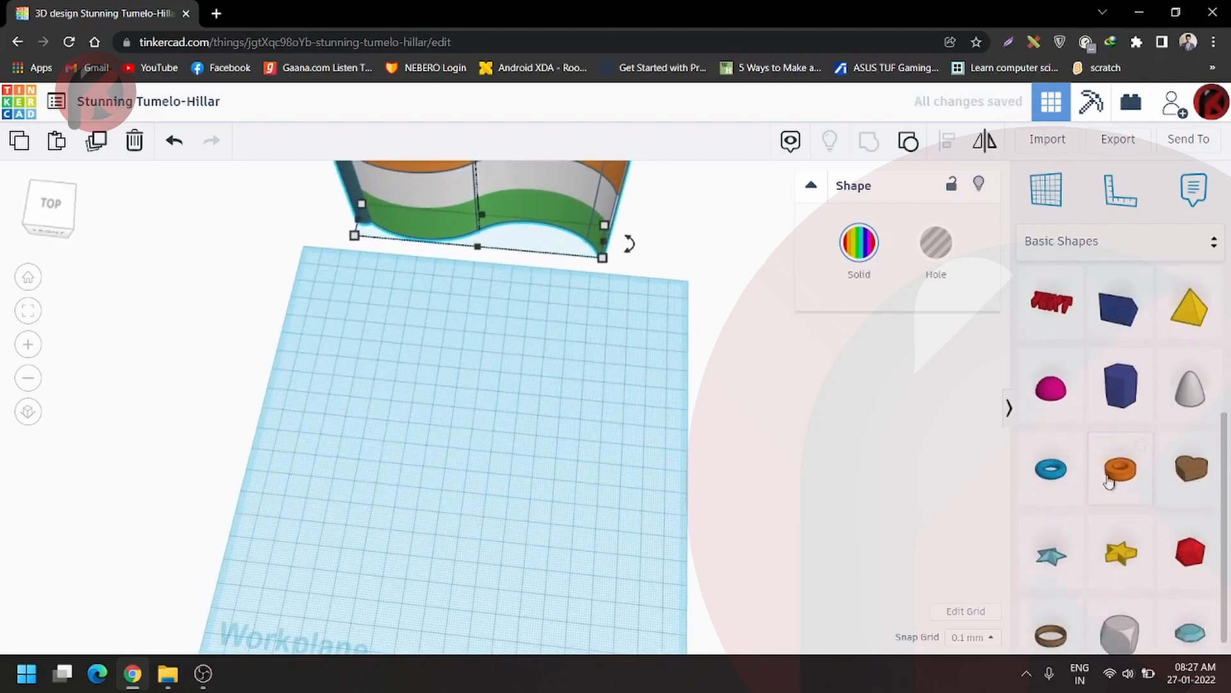
pyautogui.scroll(-1, 1109, 483)
pyautogui.scroll(5, 1112, 475)
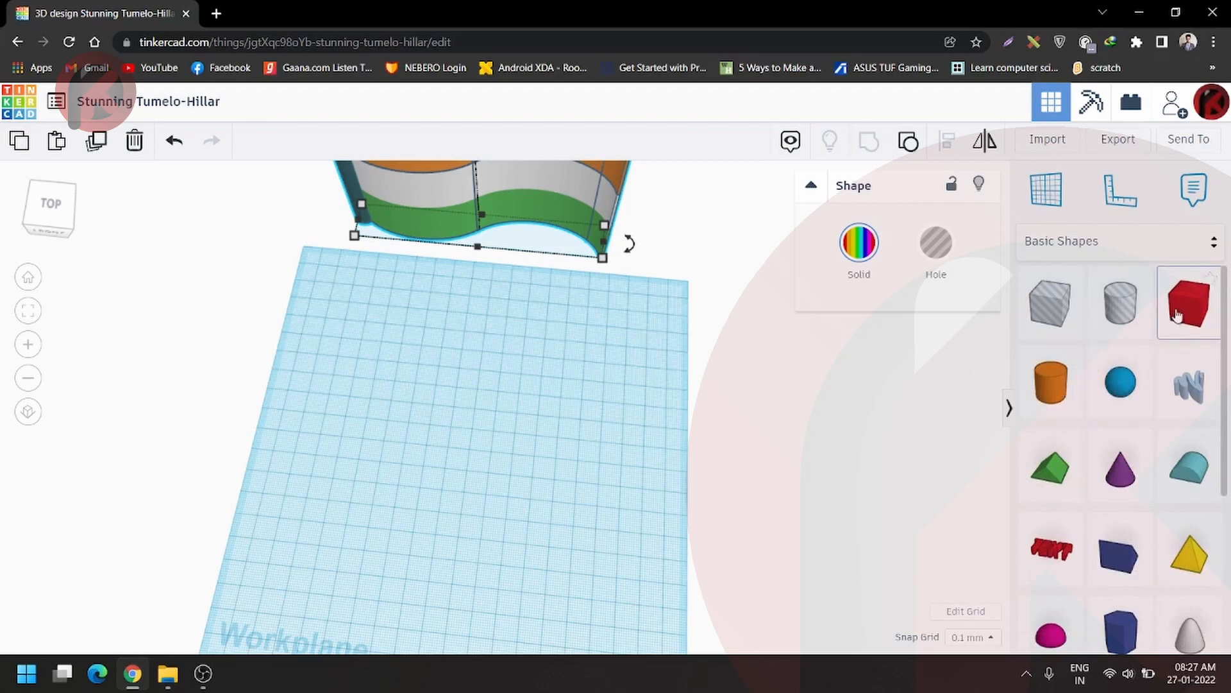
pyautogui.moveTo(1177, 314); pyautogui.dragTo(520, 431)
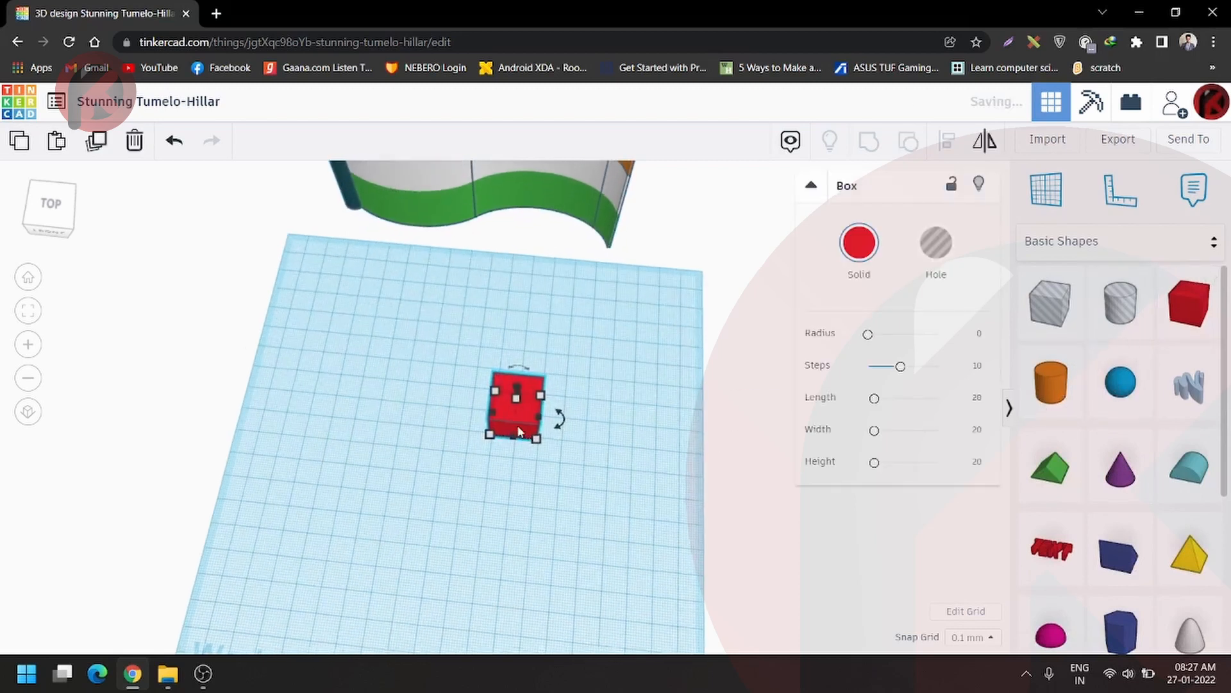
# - Flatten the box to about 3.9 mm thick and stretch it lengthwise into a long strip
pyautogui.scroll(8, 519, 431)
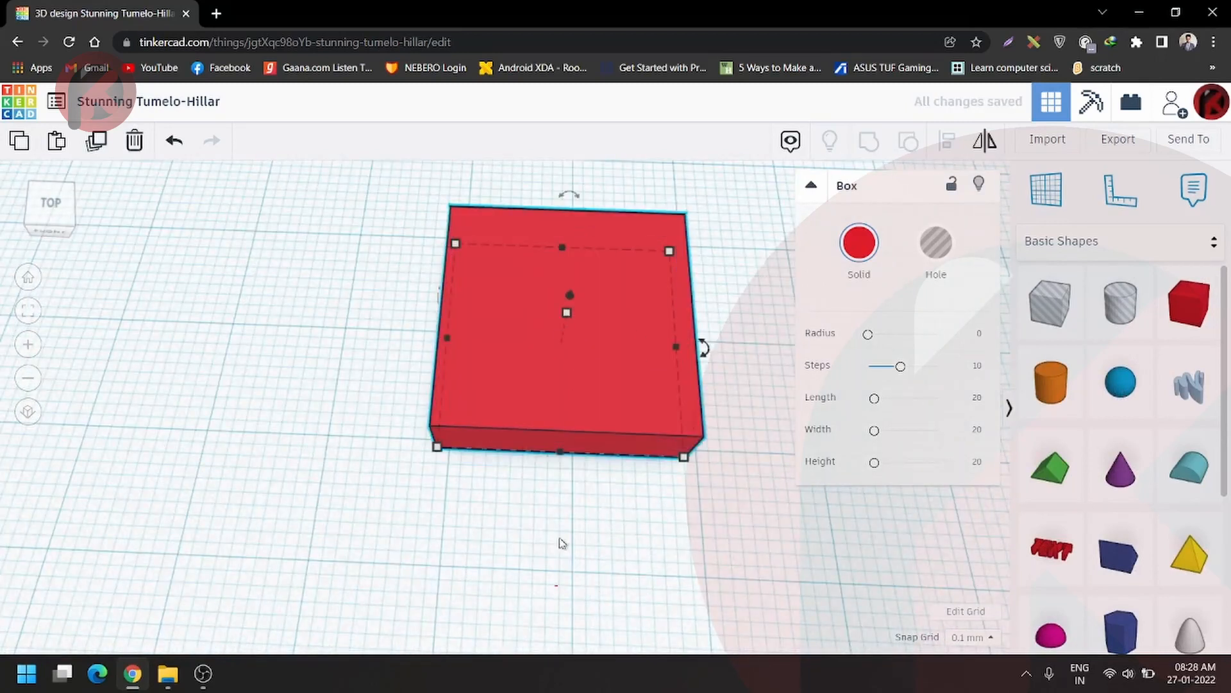
pyautogui.click(561, 541)
pyautogui.moveTo(545, 398); pyautogui.dragTo(561, 440, button='right')
pyautogui.click(539, 450)
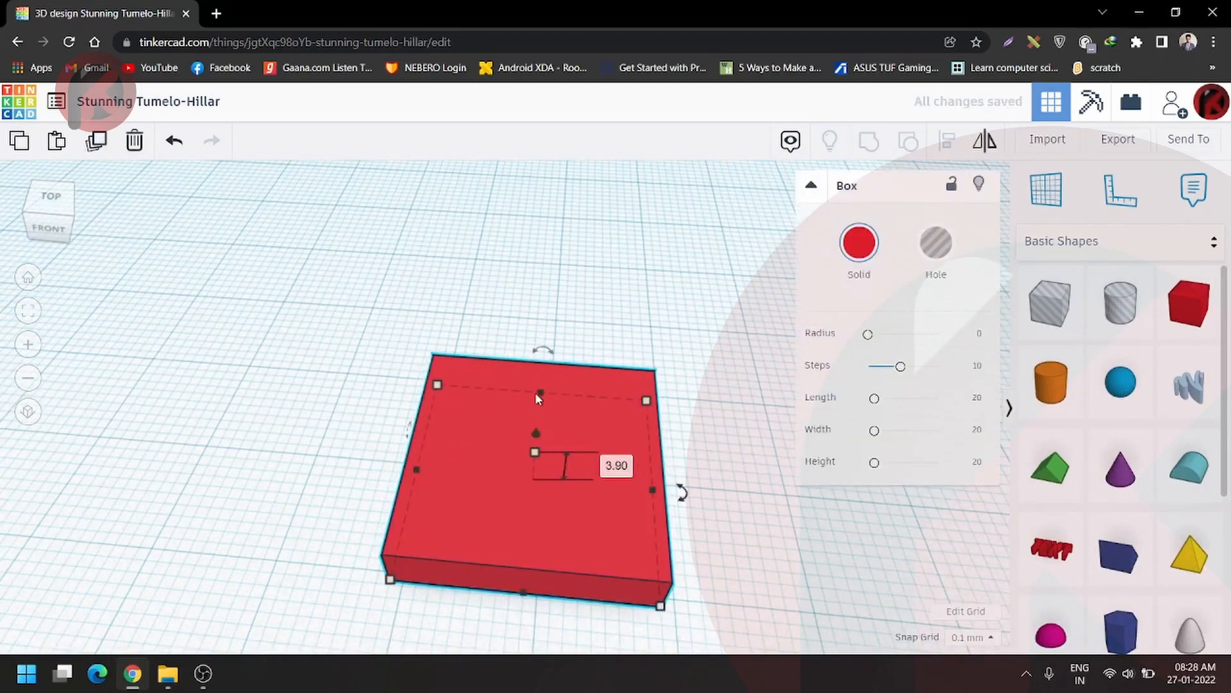
pyautogui.moveTo(540, 393); pyautogui.dragTo(542, 180)
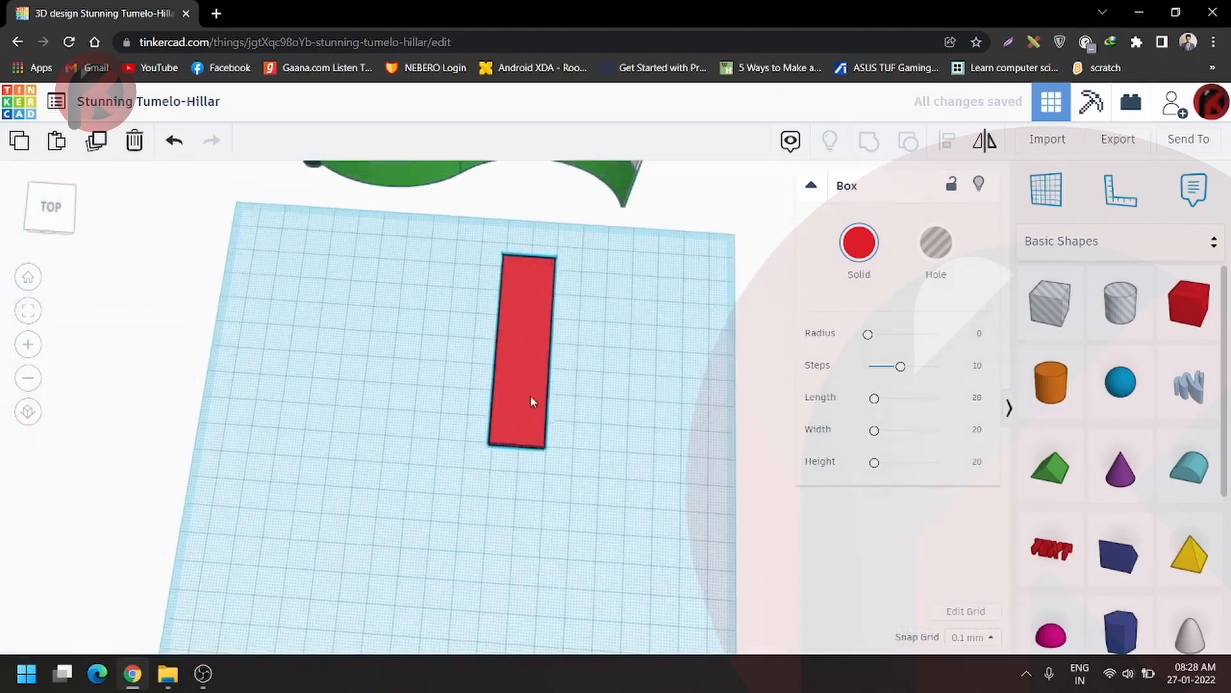
# - Duplicate the strip, turn the copy into a hole, and tilt it across the upper part of the red strip's long side
pyautogui.moveTo(530, 396)
pyautogui.mouseDown(button='right')
pyautogui.moveTo(562, 456)
pyautogui.moveTo(526, 402)
pyautogui.mouseUp(button='right')
pyautogui.scroll(4, 481, 420)
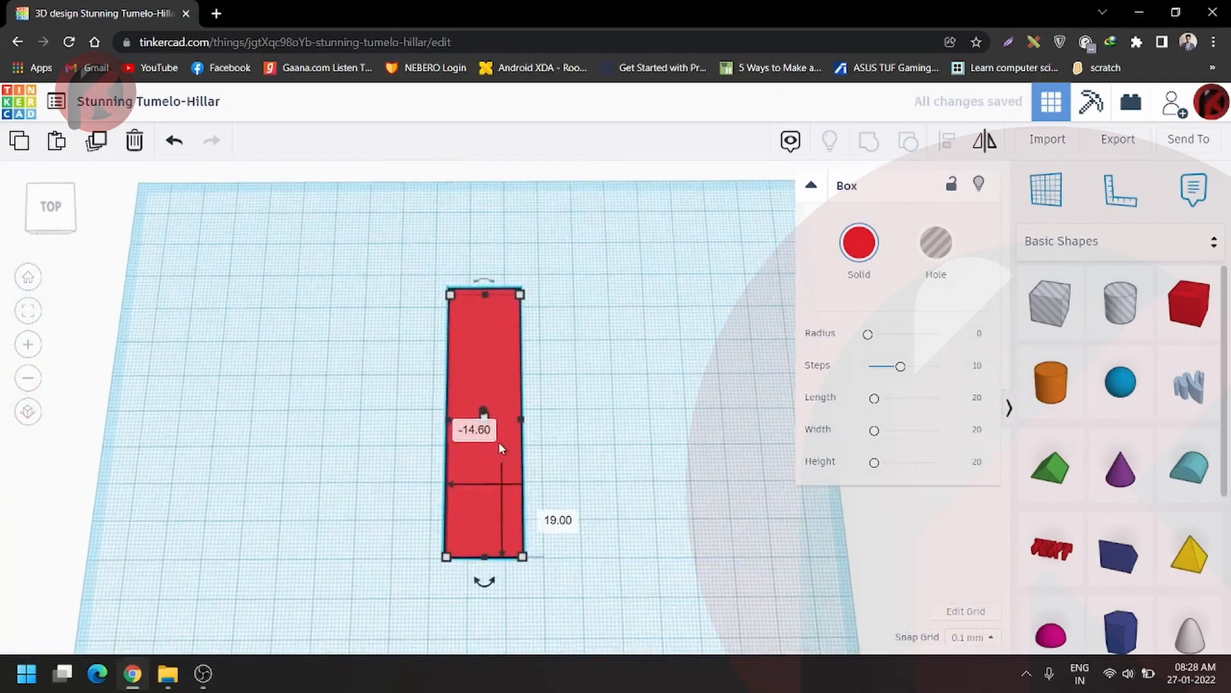
pyautogui.hotkey('ctrl', 'd')
pyautogui.moveTo(479, 472); pyautogui.dragTo(525, 472)
pyautogui.click(936, 244)
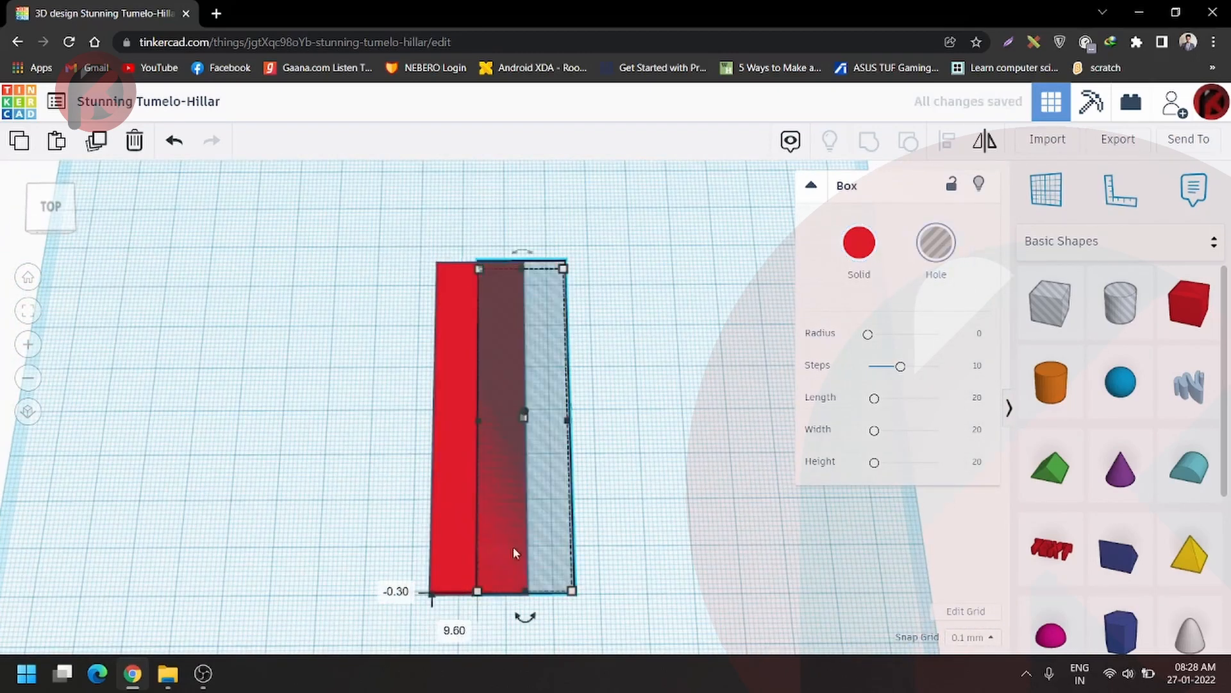
pyautogui.moveTo(525, 615); pyautogui.dragTo(580, 606)
pyautogui.moveTo(542, 377); pyautogui.dragTo(550, 375)
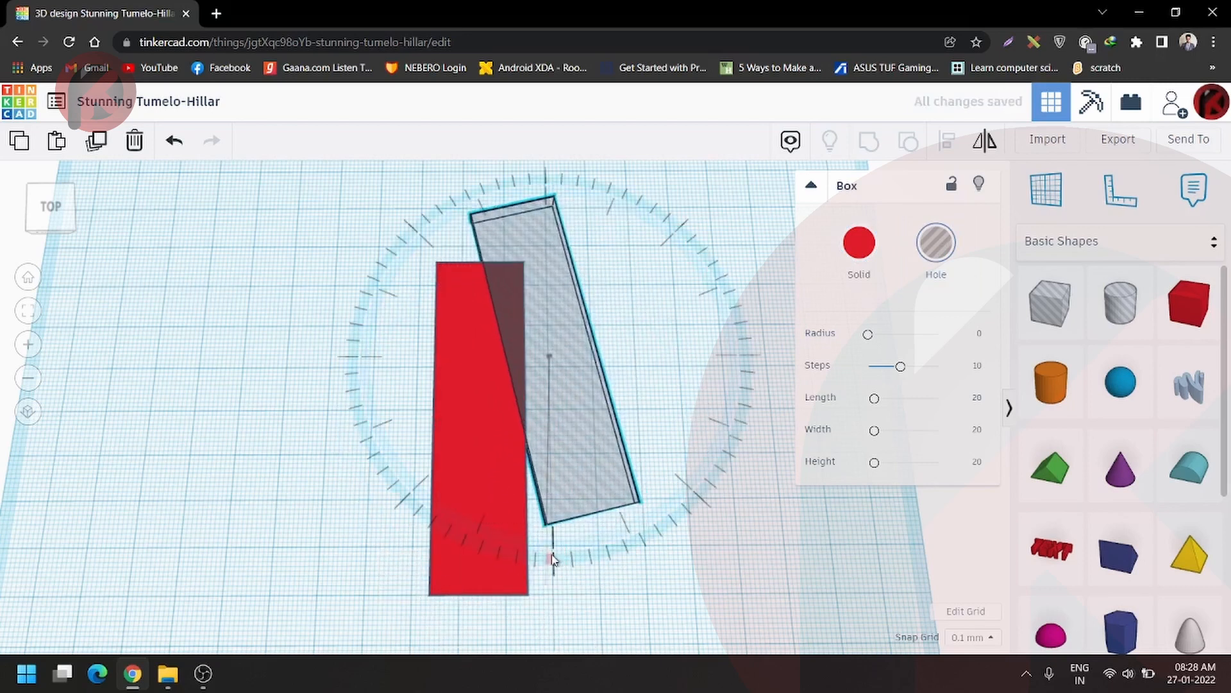
# - Duplicate the tilted hole, rotate the copy to slant the opposite way, and place it across the red strip's lower end
pyautogui.moveTo(568, 452); pyautogui.dragTo(613, 547)
pyautogui.scroll(-3, 629, 329)
pyautogui.moveTo(564, 617); pyautogui.dragTo(436, 555)
pyautogui.moveTo(548, 504); pyautogui.dragTo(520, 564)
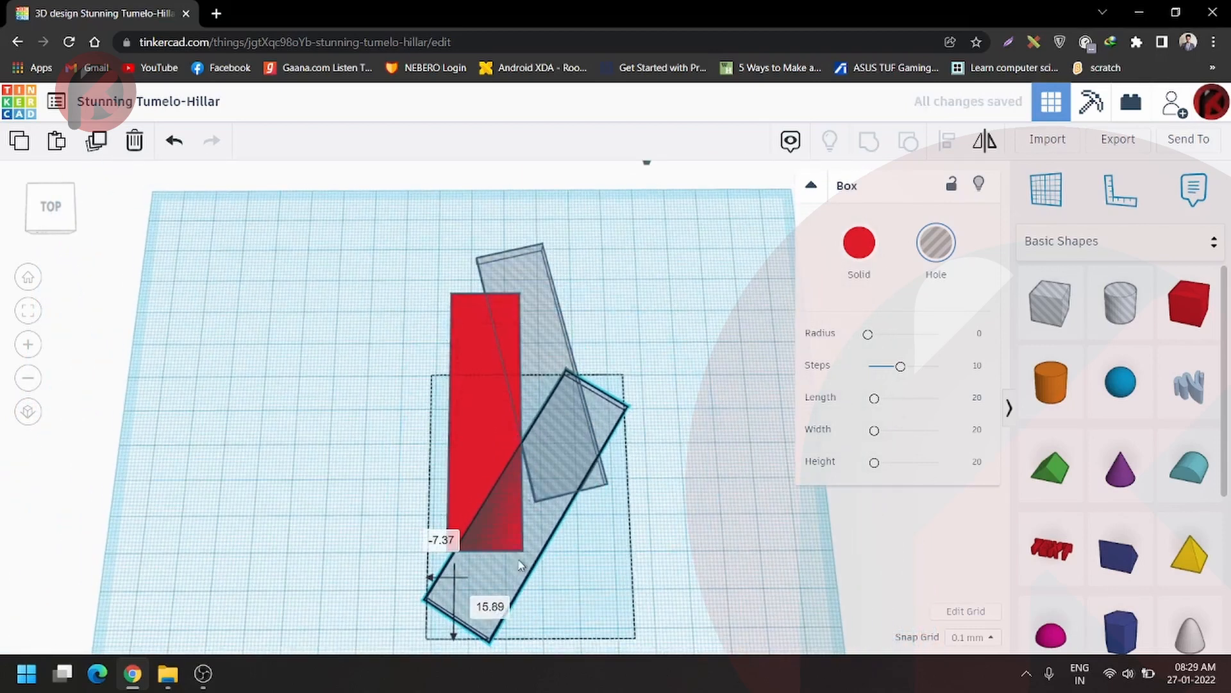
# - Adjust the lower hole's tilt and position to mirror the upper hole, and group the red strip with both angled holes
pyautogui.scroll(-2, 521, 577)
pyautogui.moveTo(522, 624); pyautogui.dragTo(580, 608)
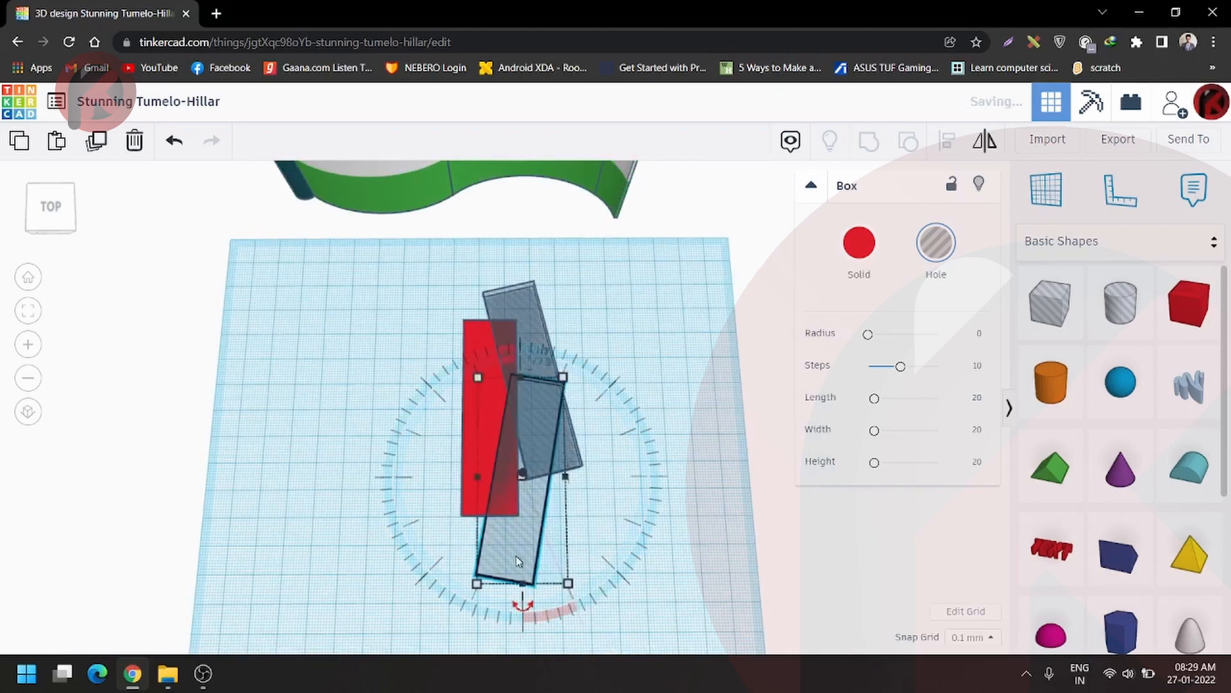
pyautogui.moveTo(521, 557); pyautogui.dragTo(538, 554)
pyautogui.moveTo(540, 601); pyautogui.dragTo(529, 606)
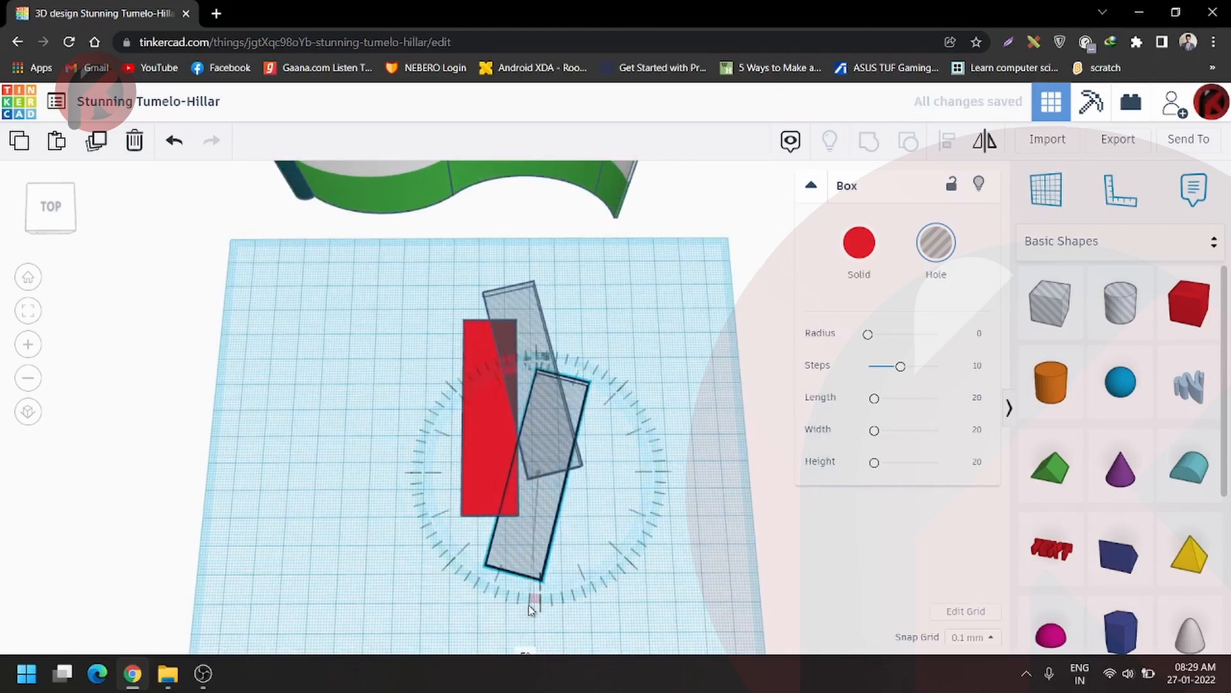
pyautogui.moveTo(526, 545)
pyautogui.mouseDown()
pyautogui.moveTo(537, 560)
pyautogui.moveTo(521, 546)
pyautogui.mouseUp()
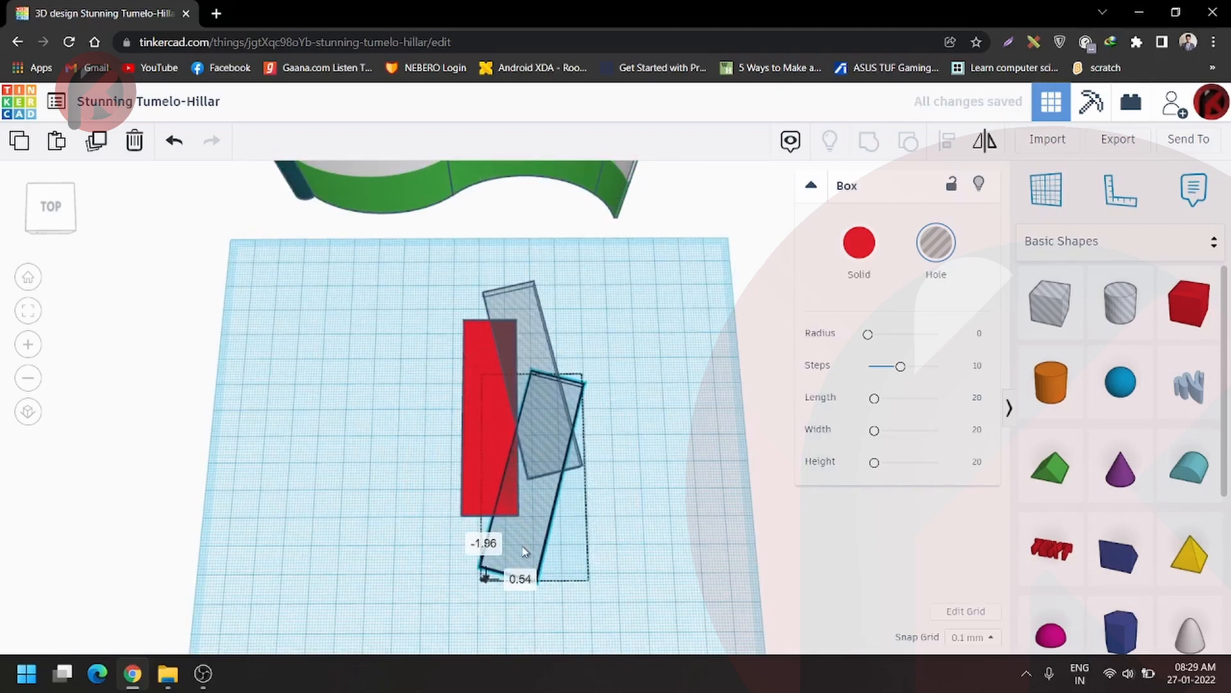
pyautogui.moveTo(612, 533); pyautogui.dragTo(352, 326)
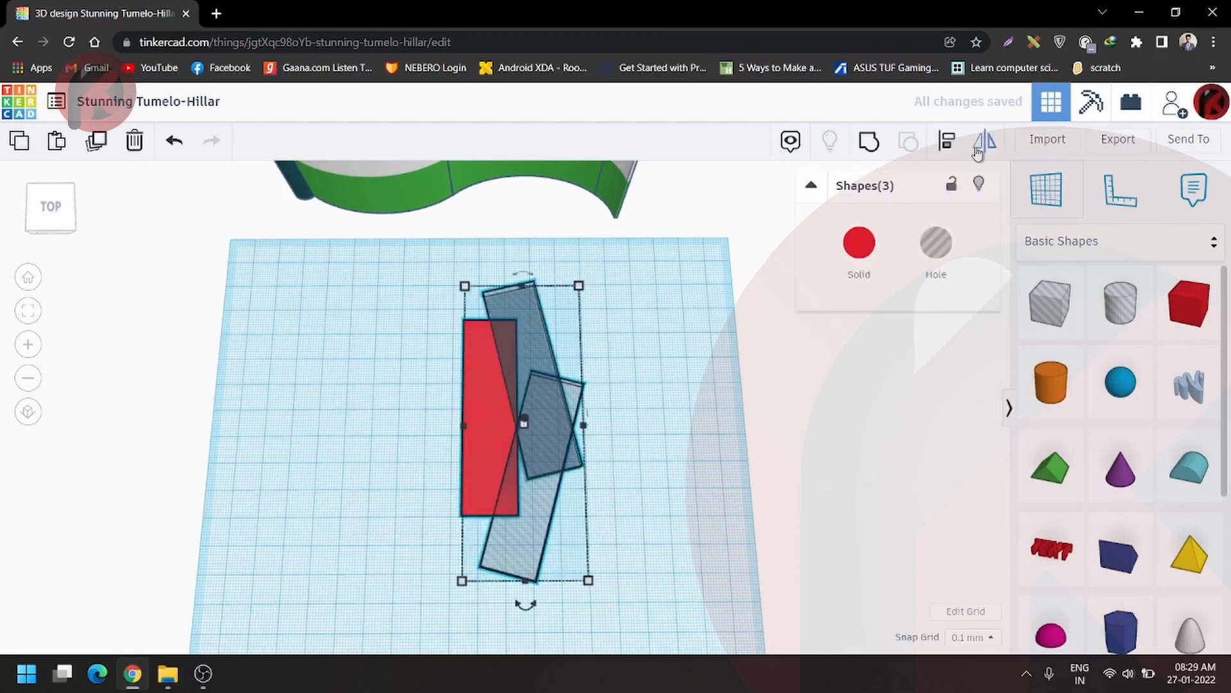
pyautogui.click(860, 154)
# - Place a Box hole over the straight long side of the cut strip and stretch it past both of the strip's ends
pyautogui.scroll(5, 453, 469)
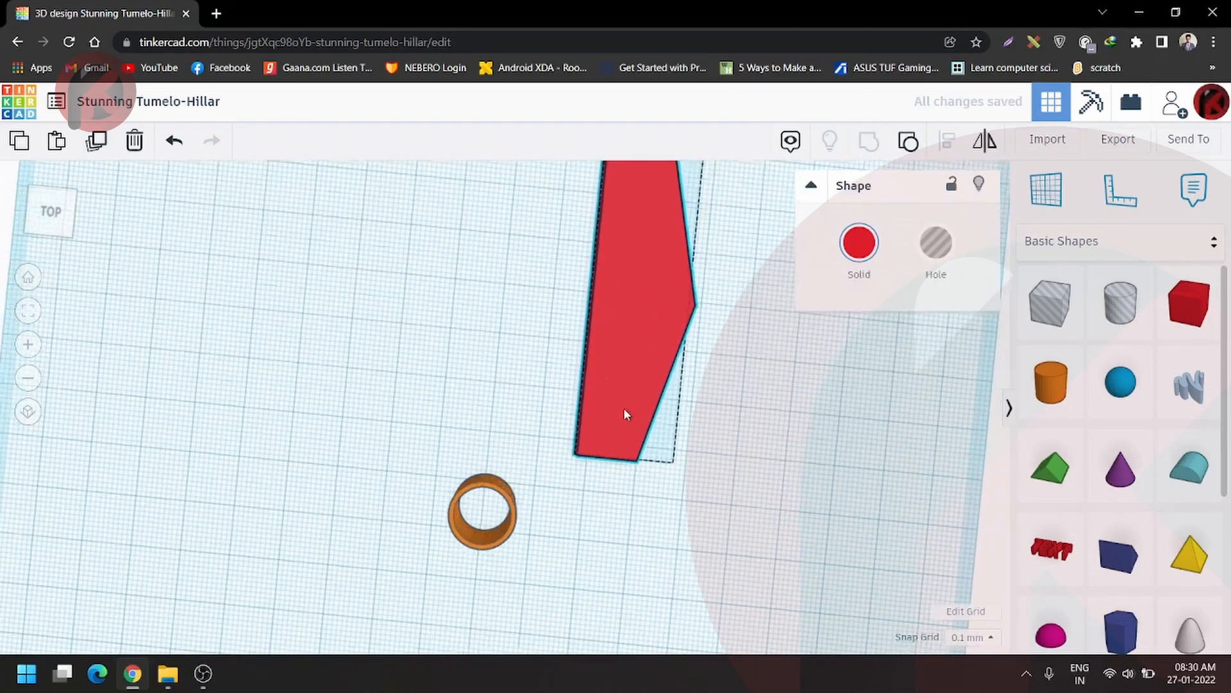
pyautogui.moveTo(623, 408)
pyautogui.mouseDown(button='middle')
pyautogui.moveTo(570, 407)
pyautogui.moveTo(568, 446)
pyautogui.moveTo(558, 388)
pyautogui.moveTo(564, 414)
pyautogui.mouseUp(button='middle')
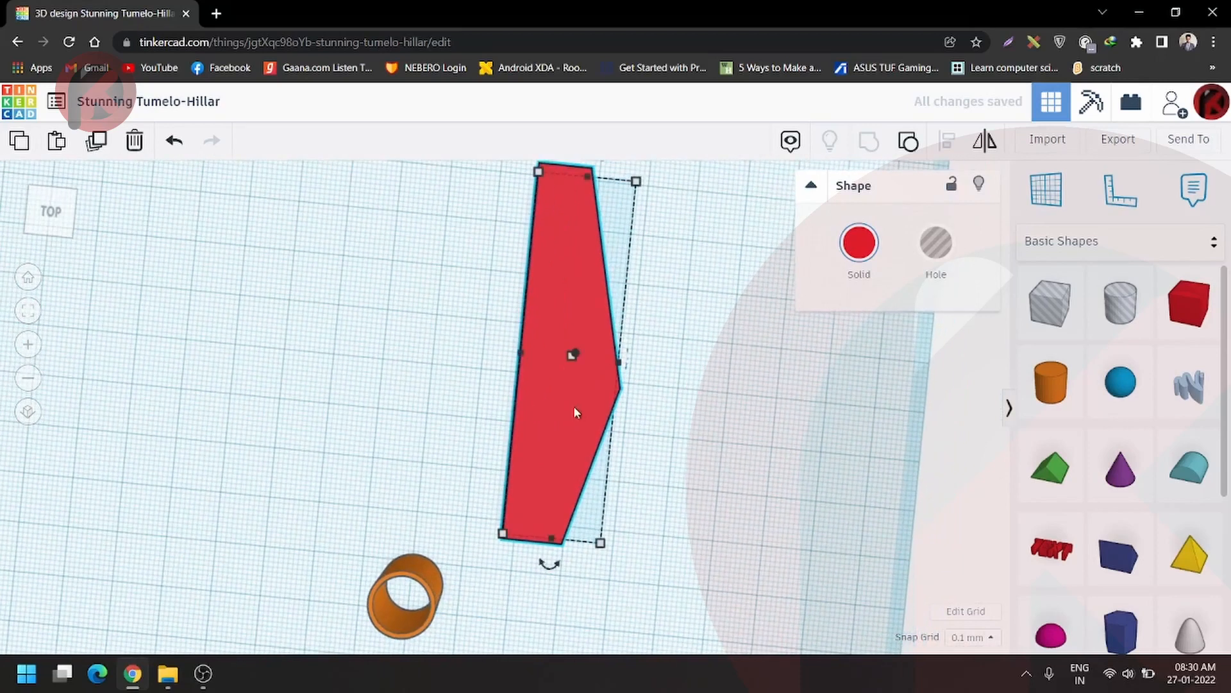
pyautogui.moveTo(574, 407)
pyautogui.mouseDown(button='right')
pyautogui.moveTo(537, 397)
pyautogui.moveTo(572, 408)
pyautogui.mouseUp(button='right')
pyautogui.moveTo(1059, 299); pyautogui.dragTo(476, 525)
pyautogui.scroll(-3, 566, 409)
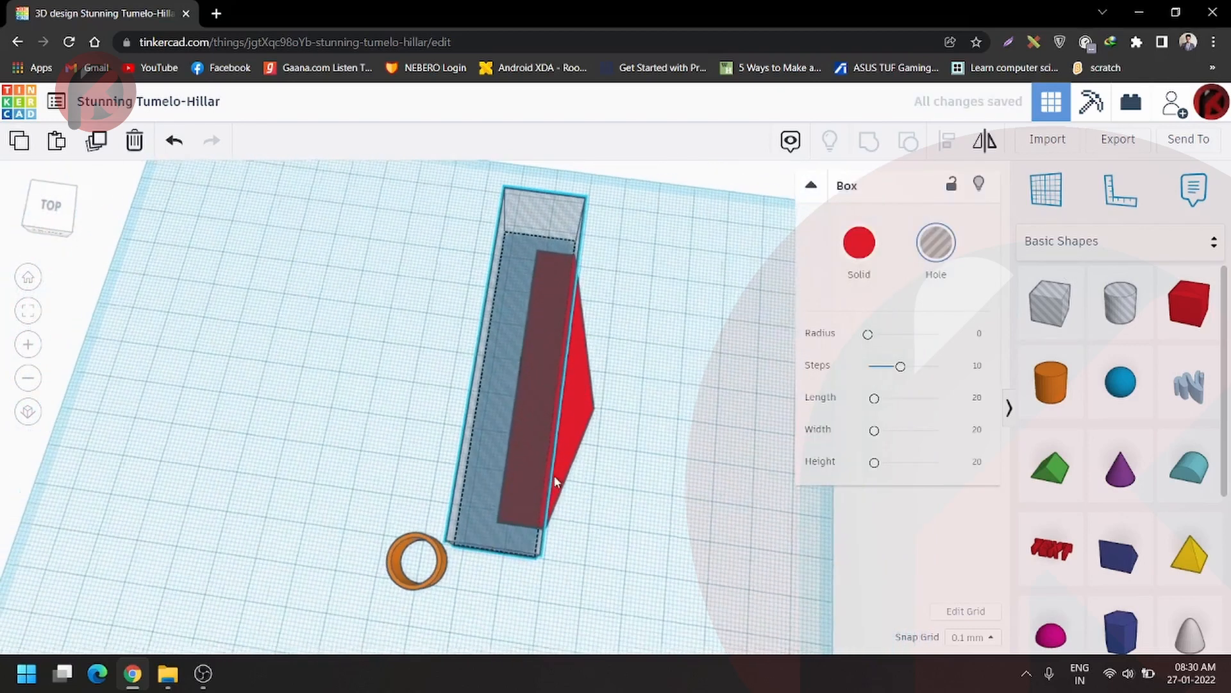
# - Rotate the box hole slightly and shift it until its long edge runs along the outer corners of the strip's angled side
pyautogui.moveTo(553, 474); pyautogui.dragTo(571, 476, button='right')
pyautogui.moveTo(582, 393); pyautogui.dragTo(779, 402)
pyautogui.moveTo(511, 452); pyautogui.dragTo(508, 458)
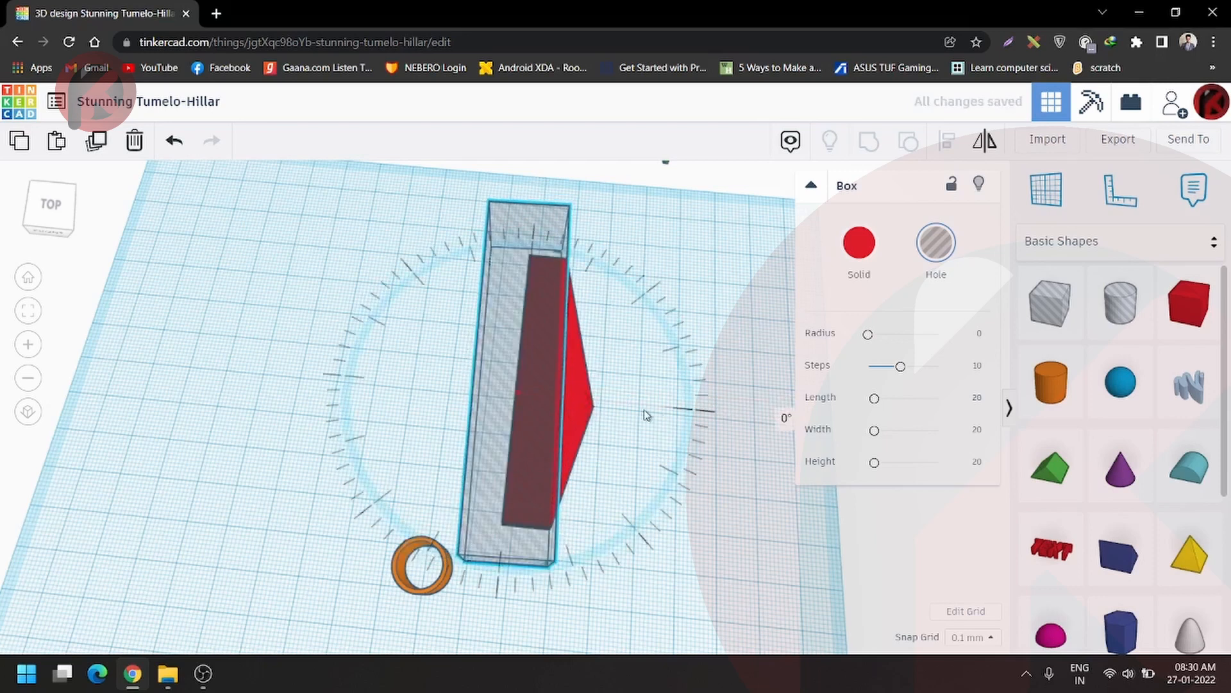
pyautogui.moveTo(648, 414)
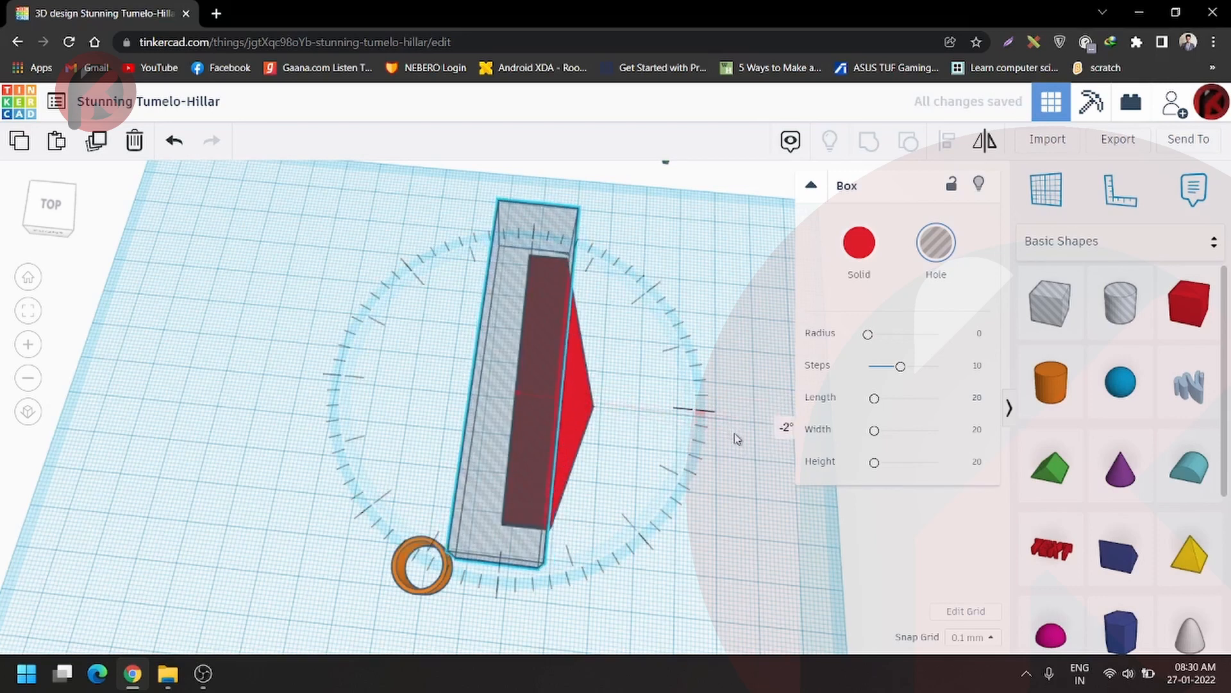
pyautogui.moveTo(736, 428); pyautogui.dragTo(736, 434)
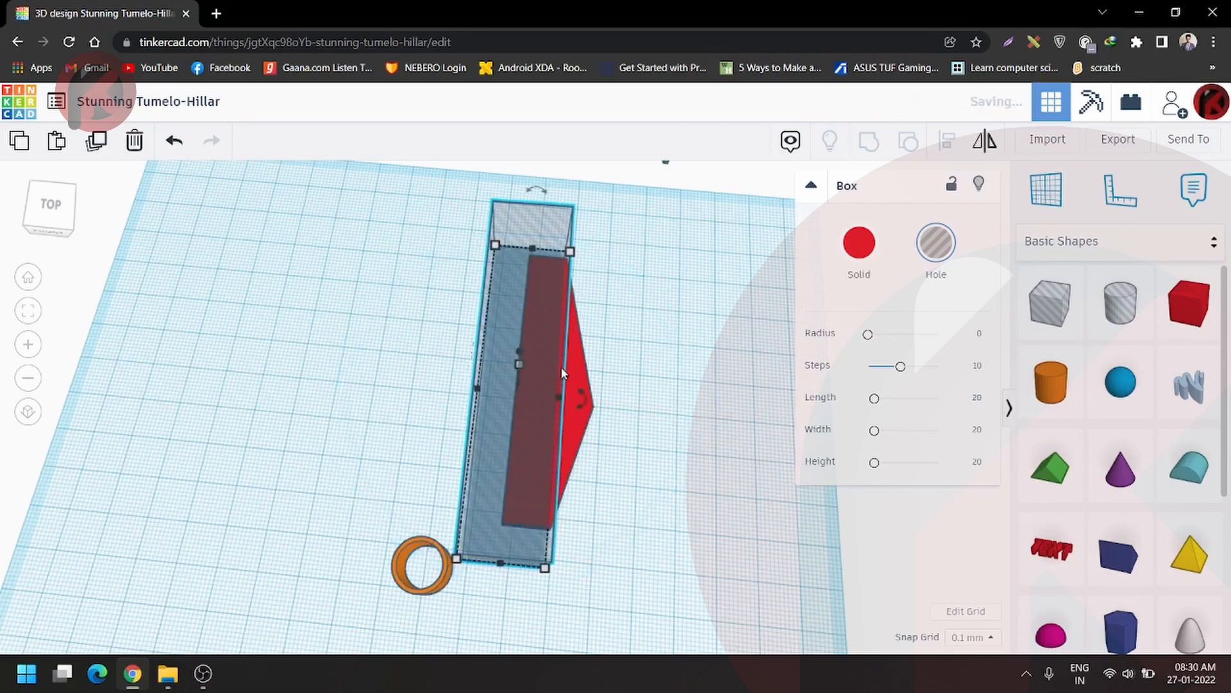
# - Group the box hole with the red strip to cut away its straight side and leave a slim triangle
pyautogui.moveTo(561, 366); pyautogui.dragTo(576, 436, button='right')
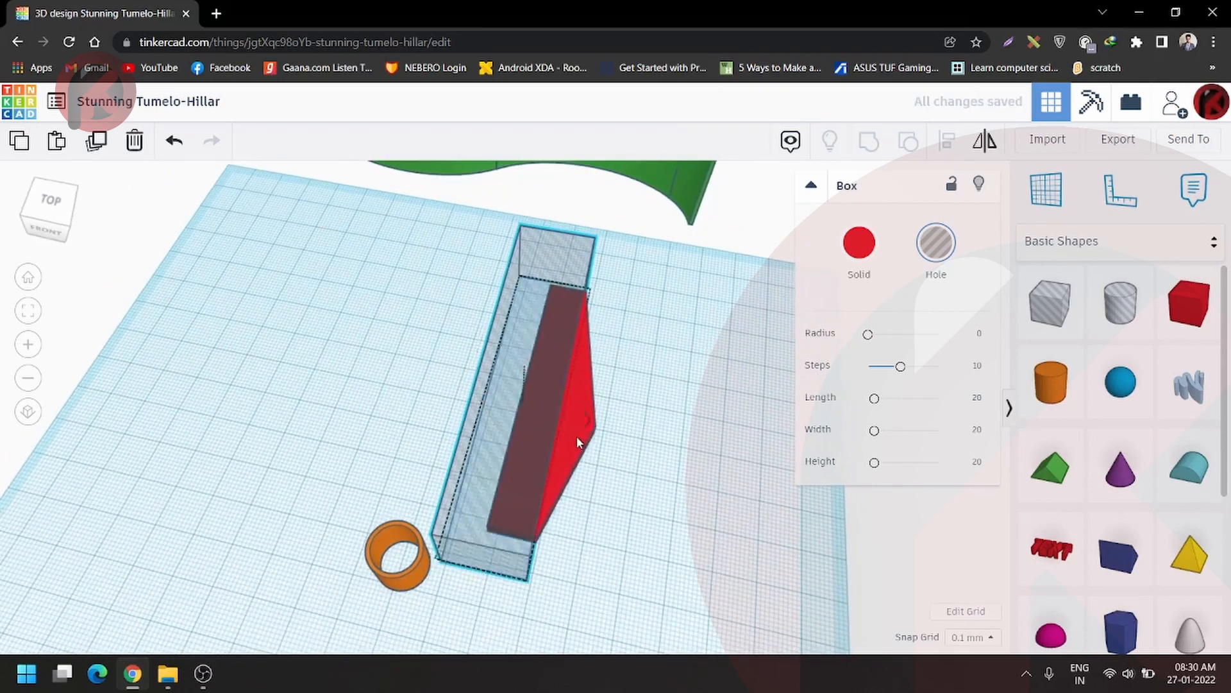
pyautogui.keyDown('shift'); pyautogui.click(576, 436); pyautogui.keyUp('shift')
pyautogui.click(869, 141)
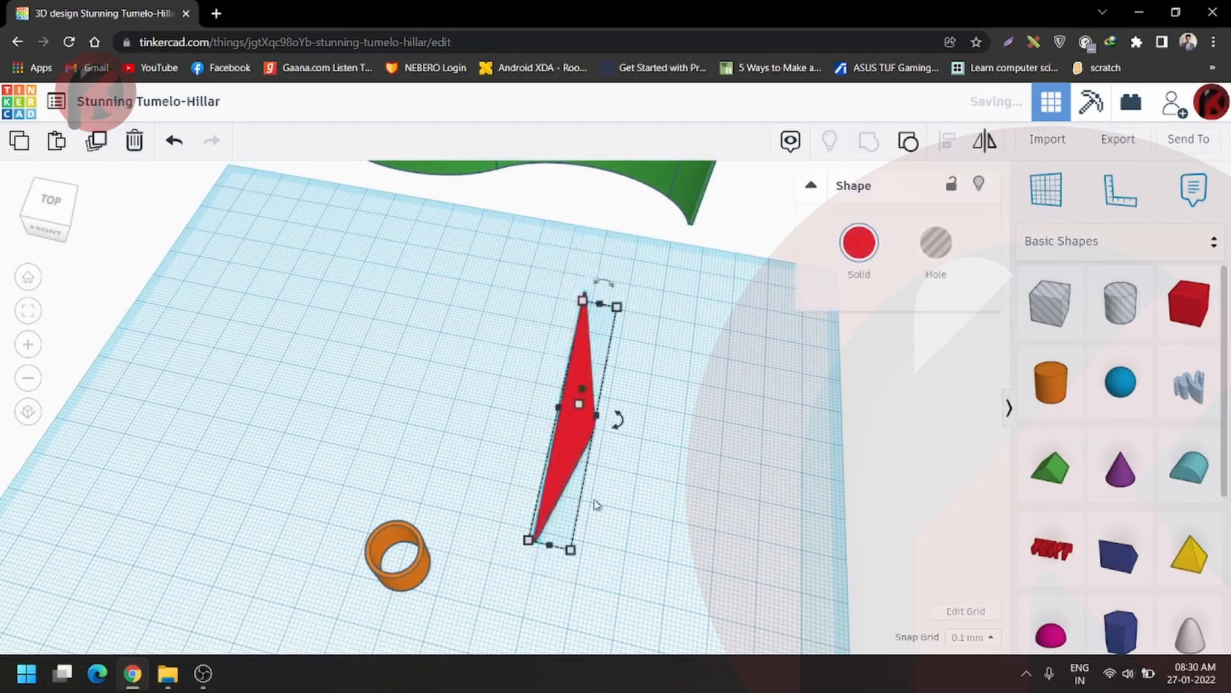
# - Duplicate the slim red triangle and mirror the copy so the two straight sides face each other as a diamond
pyautogui.moveTo(597, 504); pyautogui.dragTo(632, 530, button='right')
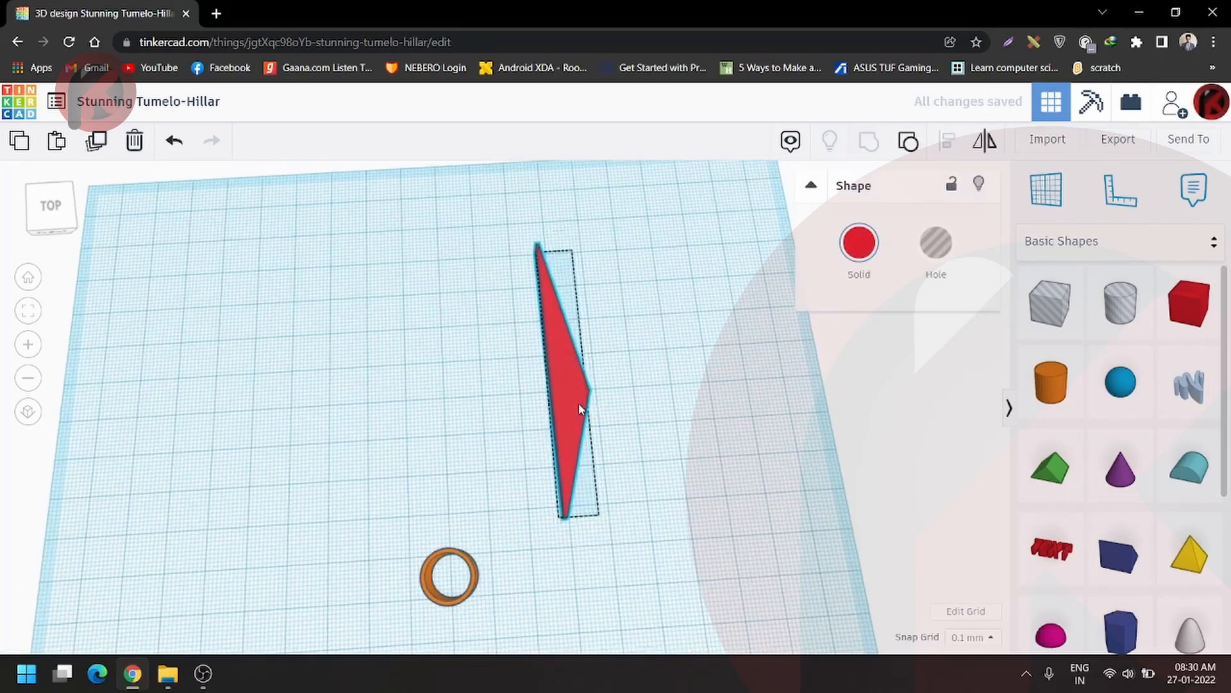
pyautogui.click(991, 145)
pyautogui.click(654, 395)
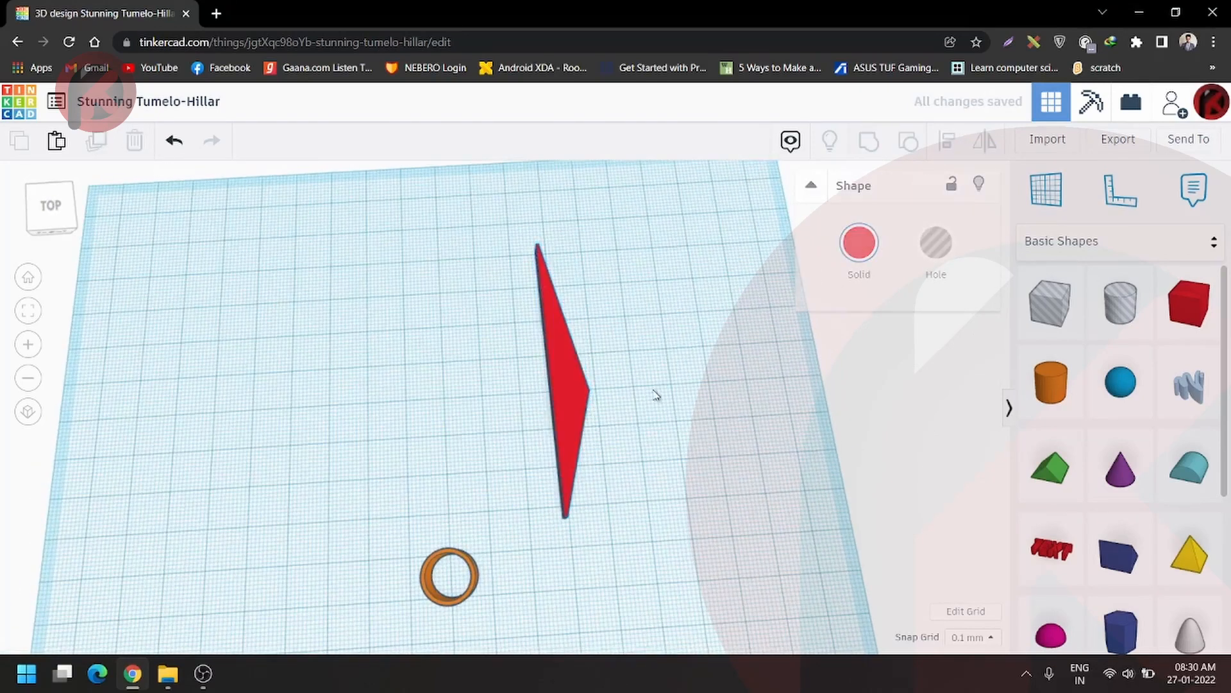
pyautogui.click(559, 404)
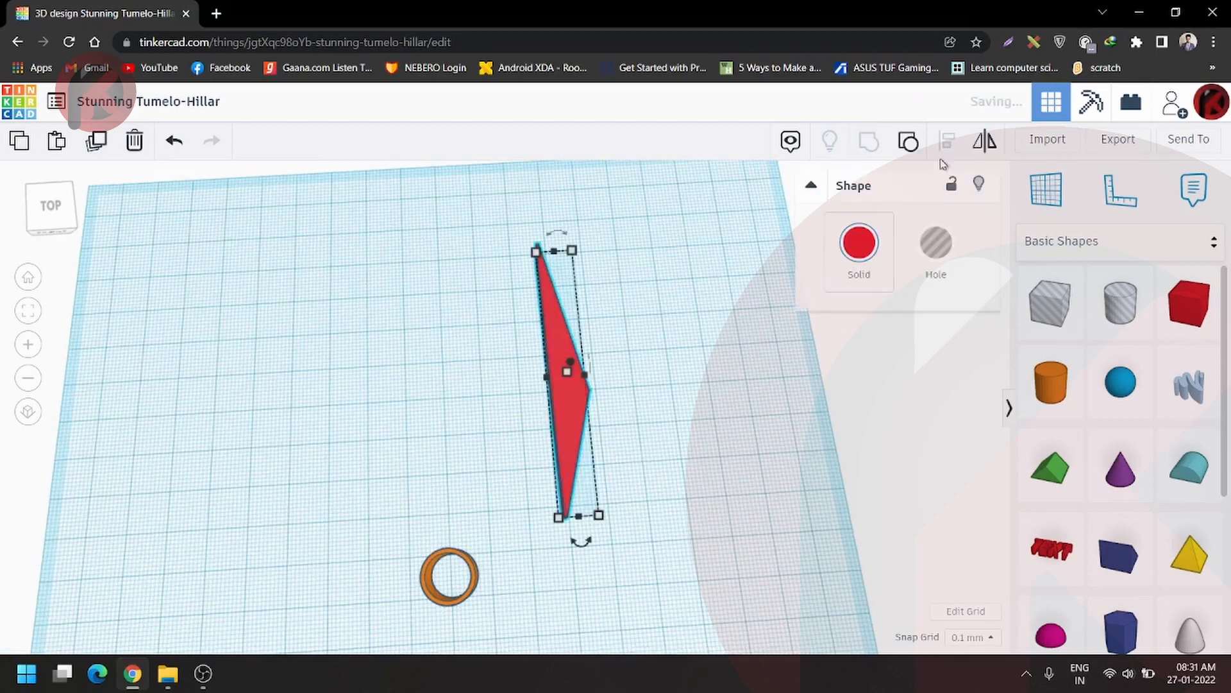
pyautogui.click(1000, 143)
pyautogui.click(582, 542)
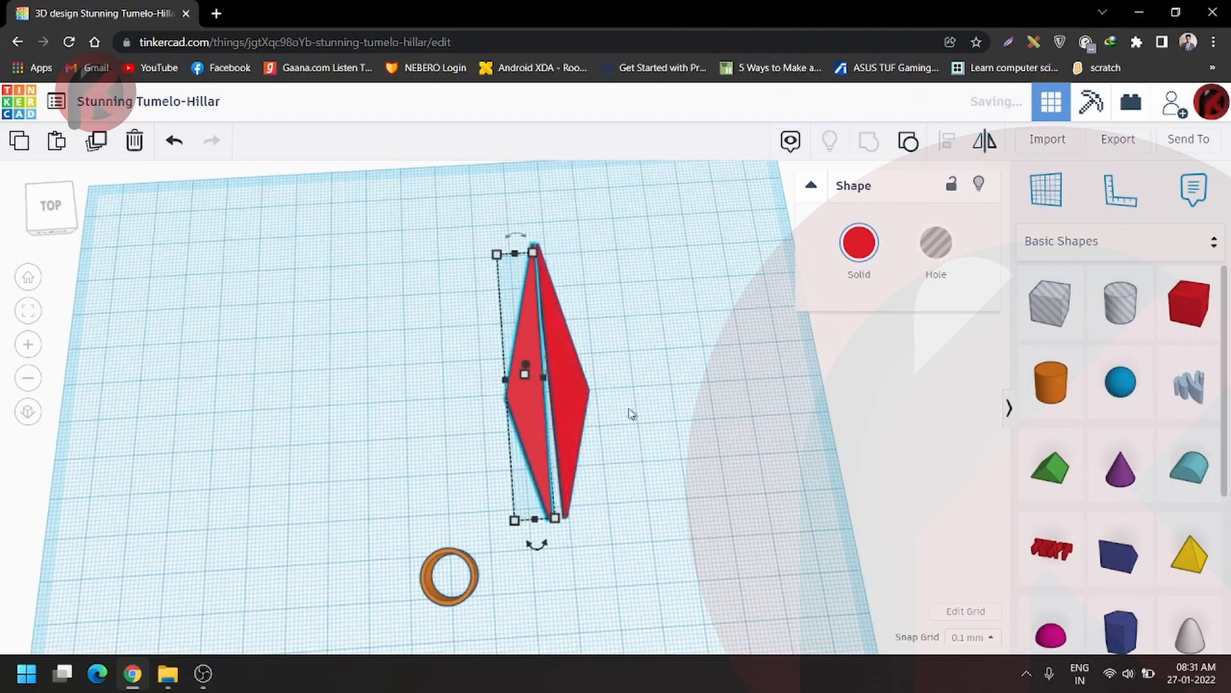
# - Widen the narrow blue diamond spoke slightly beyond 5.20 mm
pyautogui.scroll(8, 631, 414)
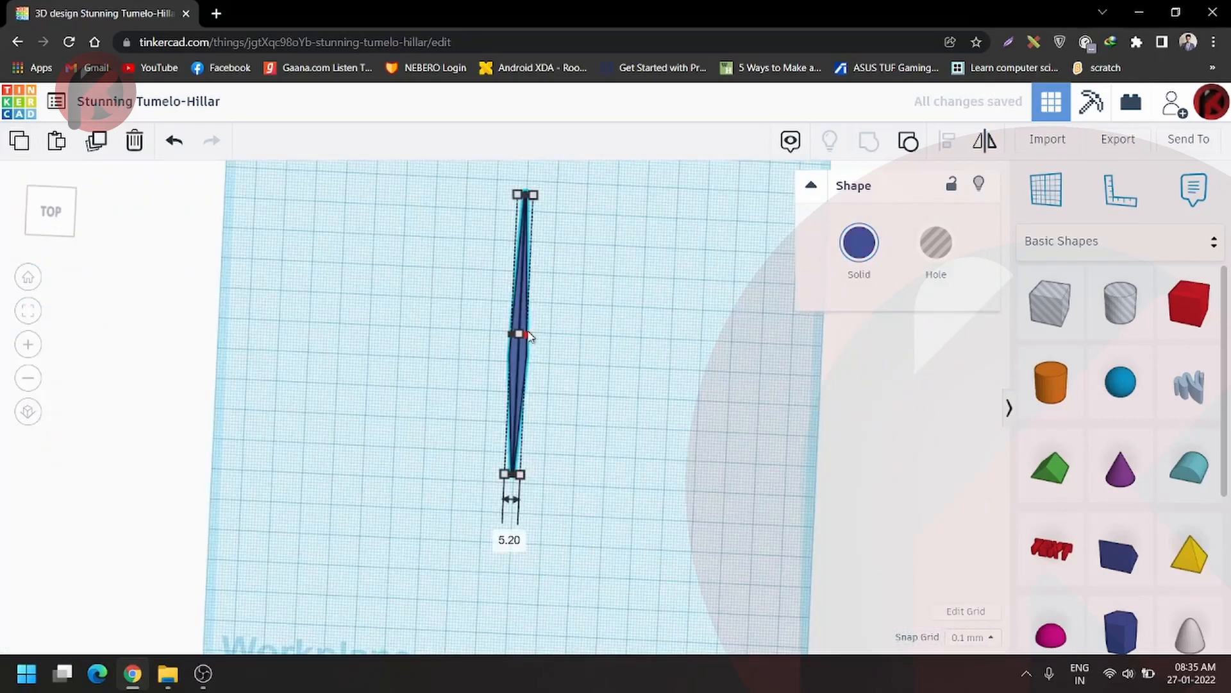
pyautogui.moveTo(528, 334); pyautogui.dragTo(534, 336)
pyautogui.click(539, 394)
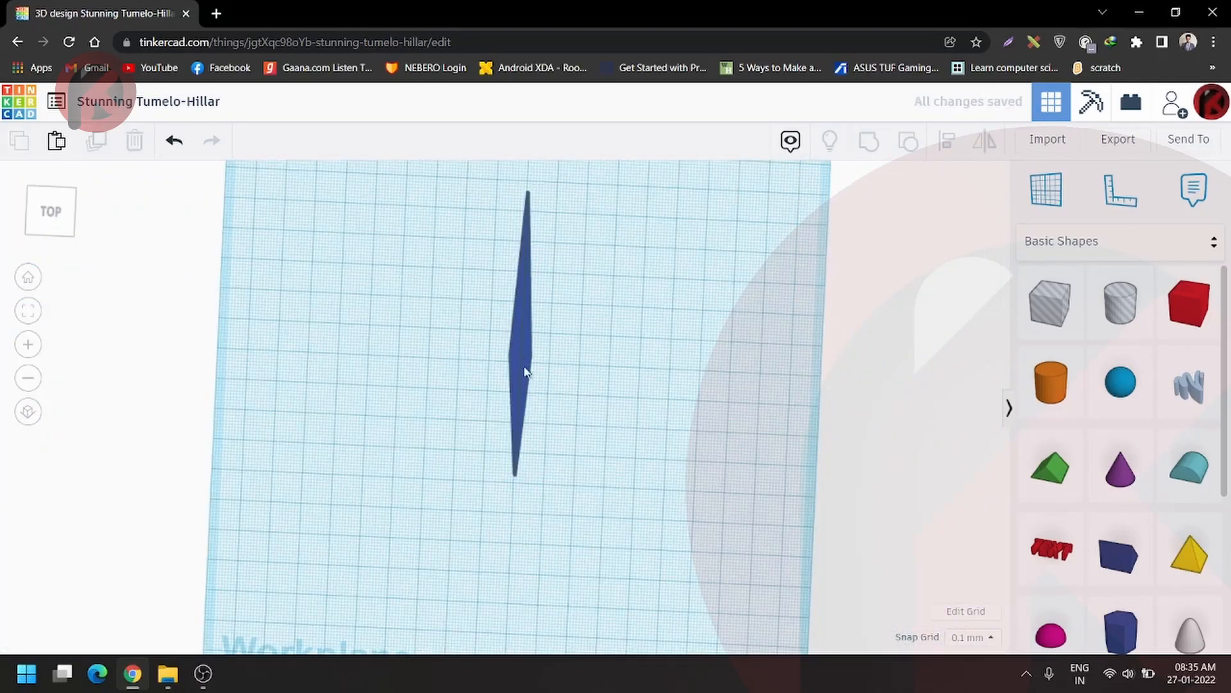
pyautogui.click(524, 370)
pyautogui.scroll(5, 534, 347)
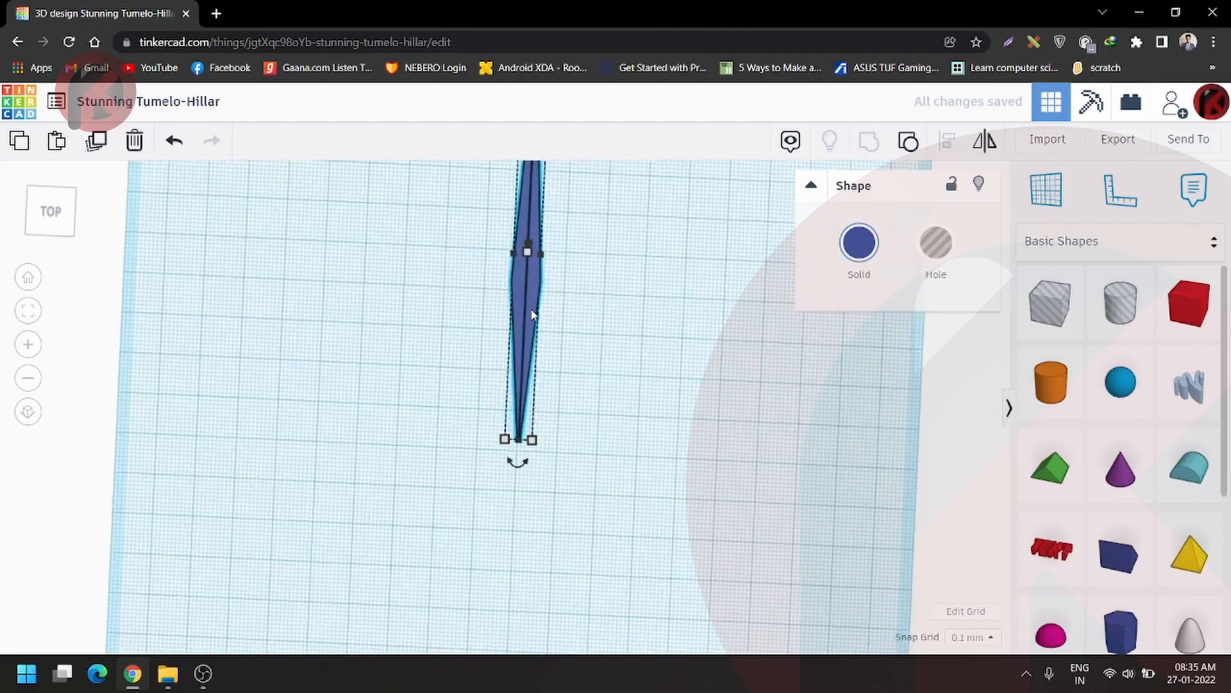
pyautogui.scroll(-2, 532, 313)
pyautogui.click(577, 321)
pyautogui.click(531, 316)
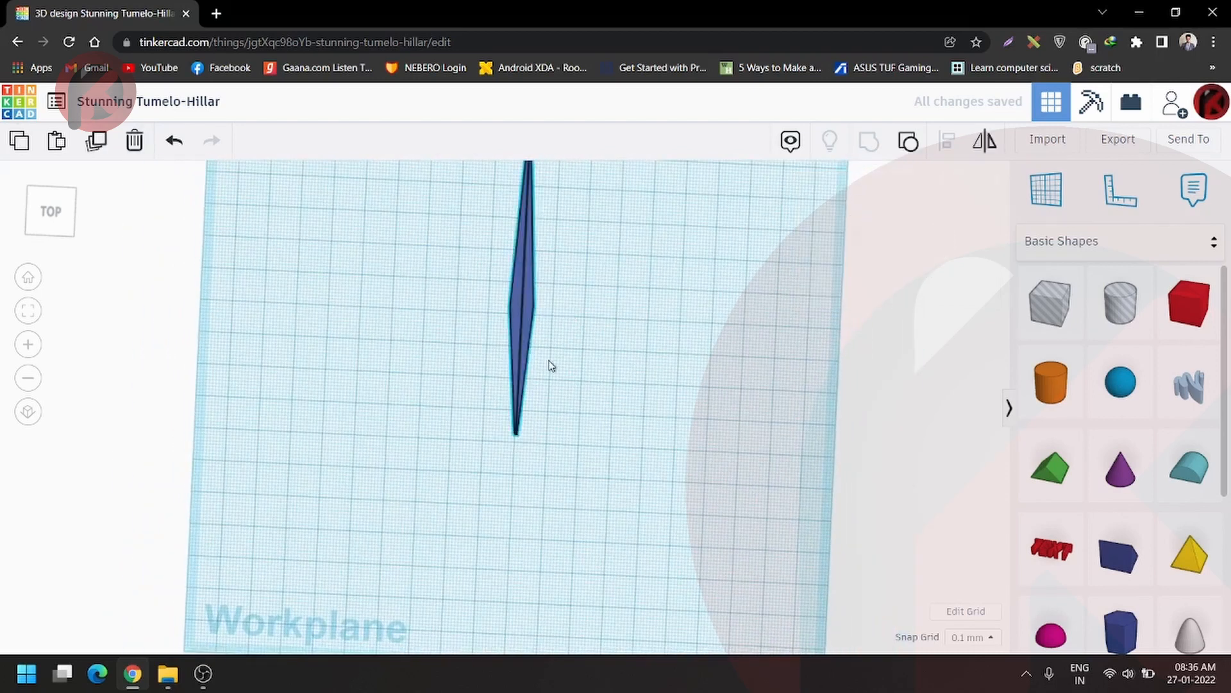
pyautogui.moveTo(515, 454); pyautogui.dragTo(464, 501)
pyautogui.click(464, 504)
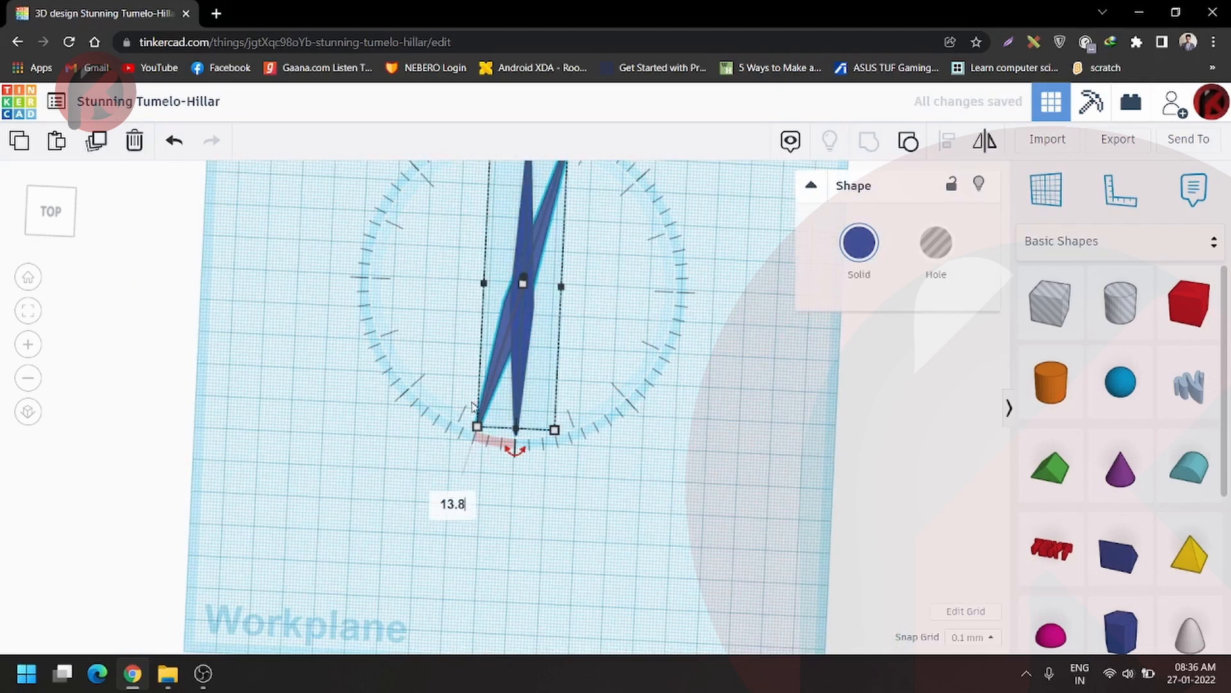
pyautogui.write('13.8')
pyautogui.press('Return')
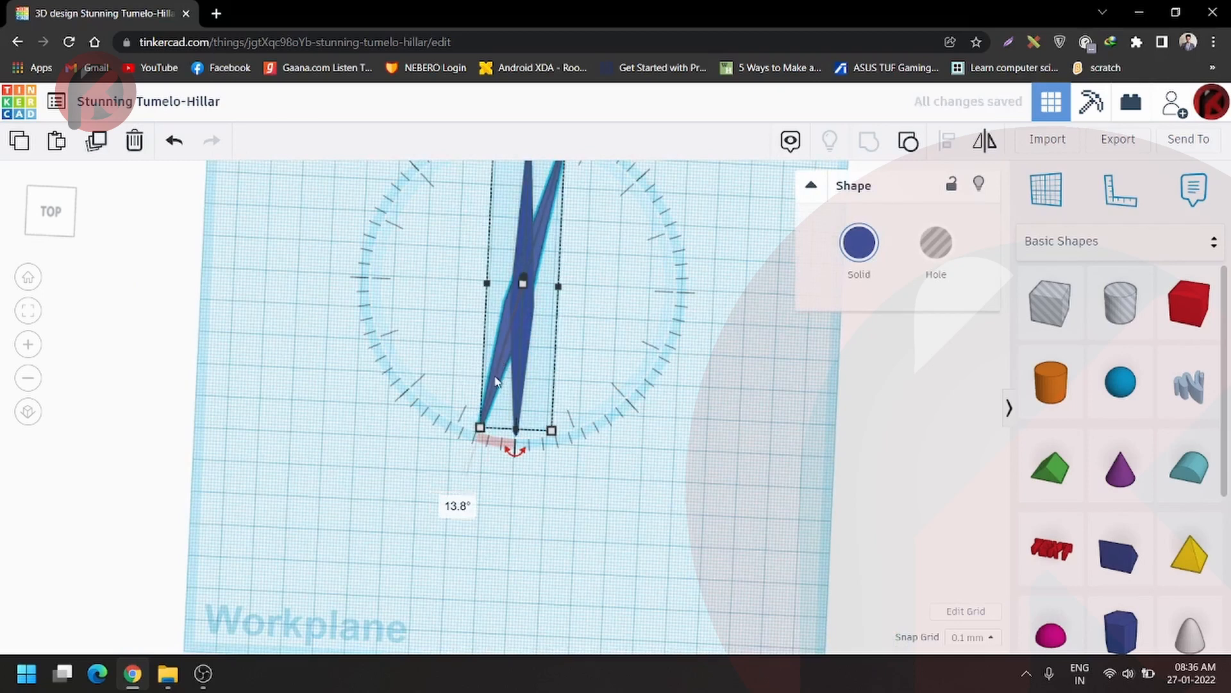
pyautogui.press('Delete')
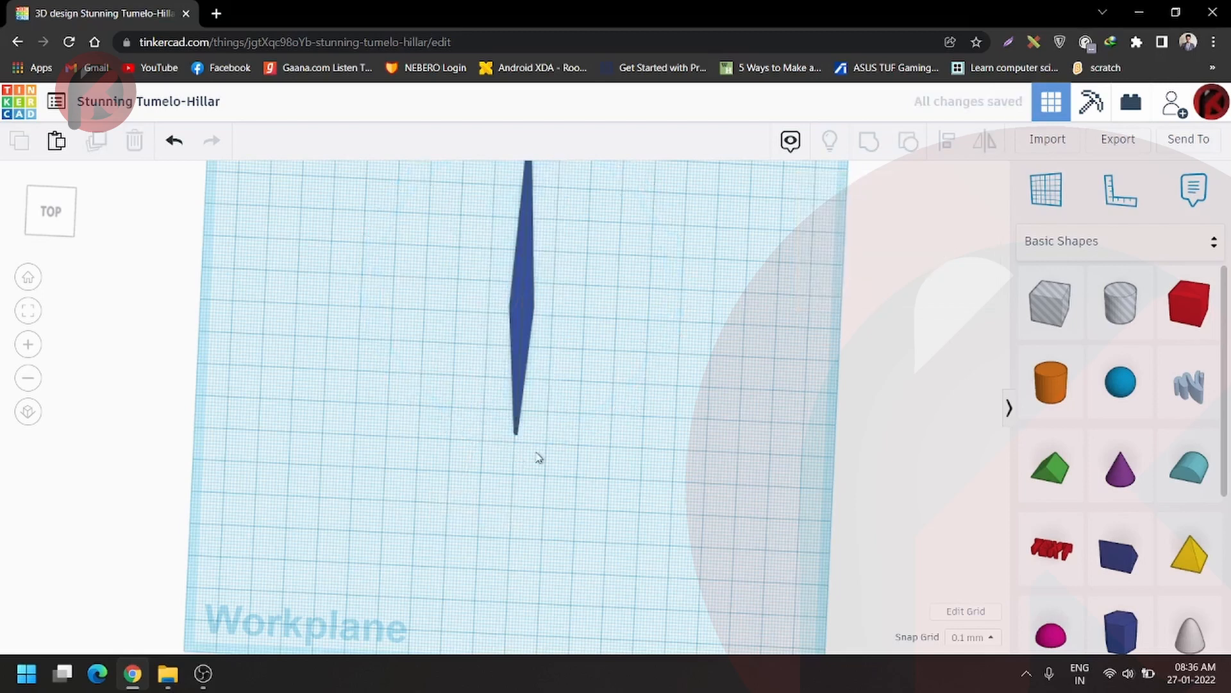
# - Duplicate the blue diamond spoke and rotate the copy 13.8° about its centre
pyautogui.click(531, 321)
pyautogui.hotkey('ctrl', 'd')
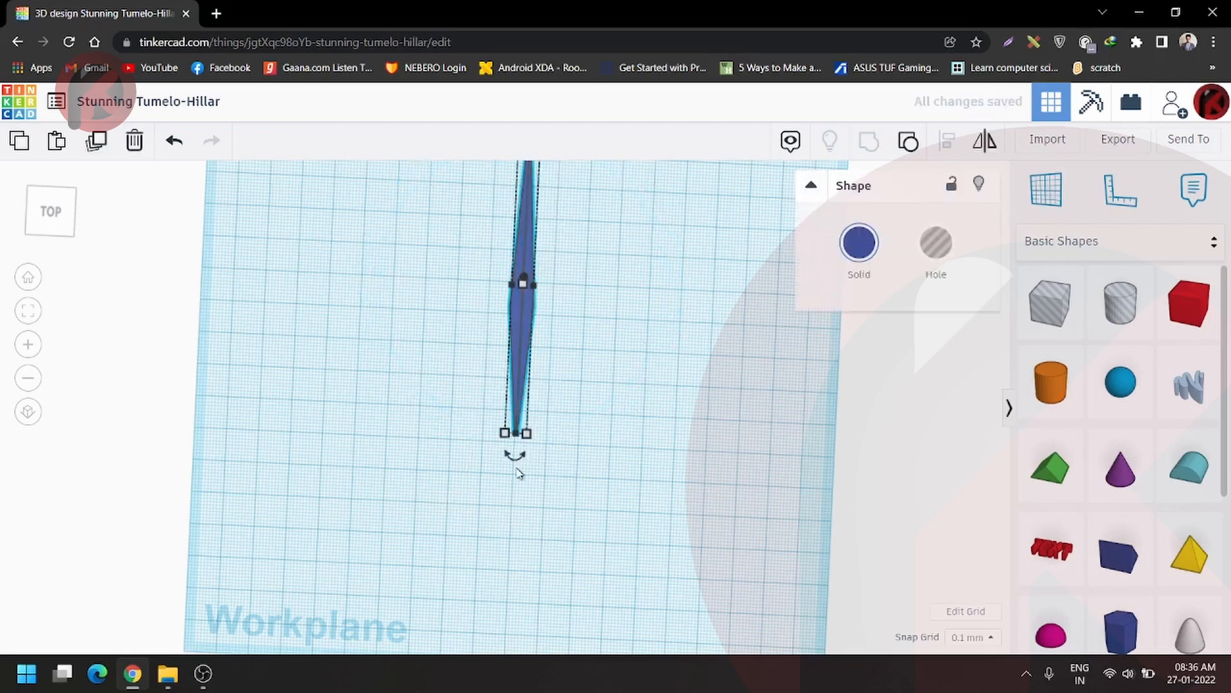
pyautogui.moveTo(515, 457); pyautogui.dragTo(460, 510)
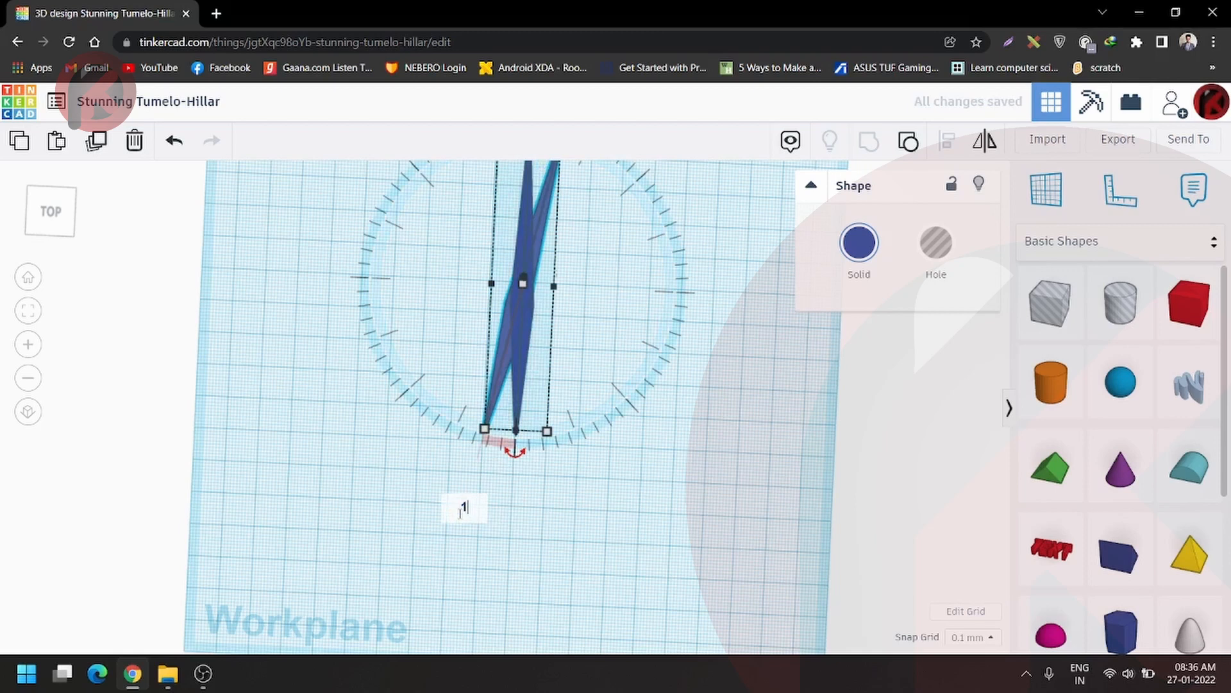
pyautogui.press('Return')
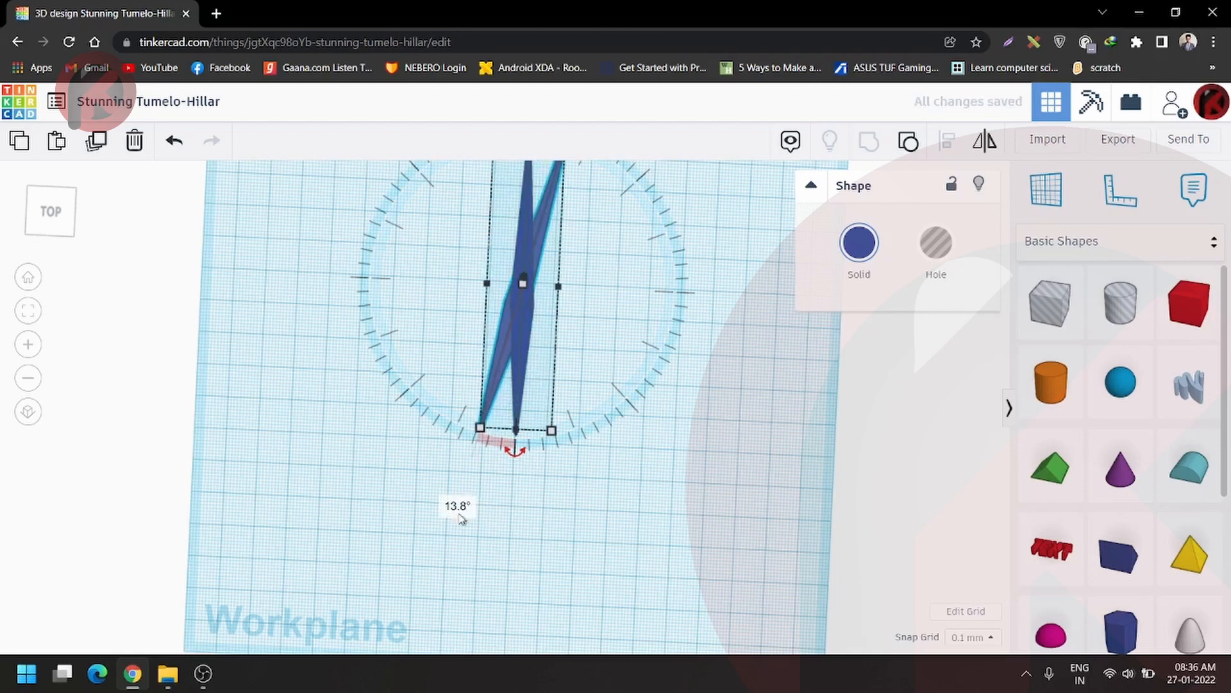
# - Nudge the rotated spoke sideways and downward until its lower tip meets the lower tip of the upright spoke
pyautogui.hotkey('shift', 'Right')
pyautogui.hotkey('shift', 'Right')
pyautogui.hotkey('shift', 'Right')
pyautogui.hotkey('shift', 'Right')
pyautogui.hotkey('shift', 'Right')
pyautogui.hotkey('shift', 'Right')
pyautogui.hotkey('shift', 'Right')
pyautogui.hotkey('shift', 'Right')
pyautogui.hotkey('shift', 'Right')
pyautogui.hotkey('shift', 'Right')
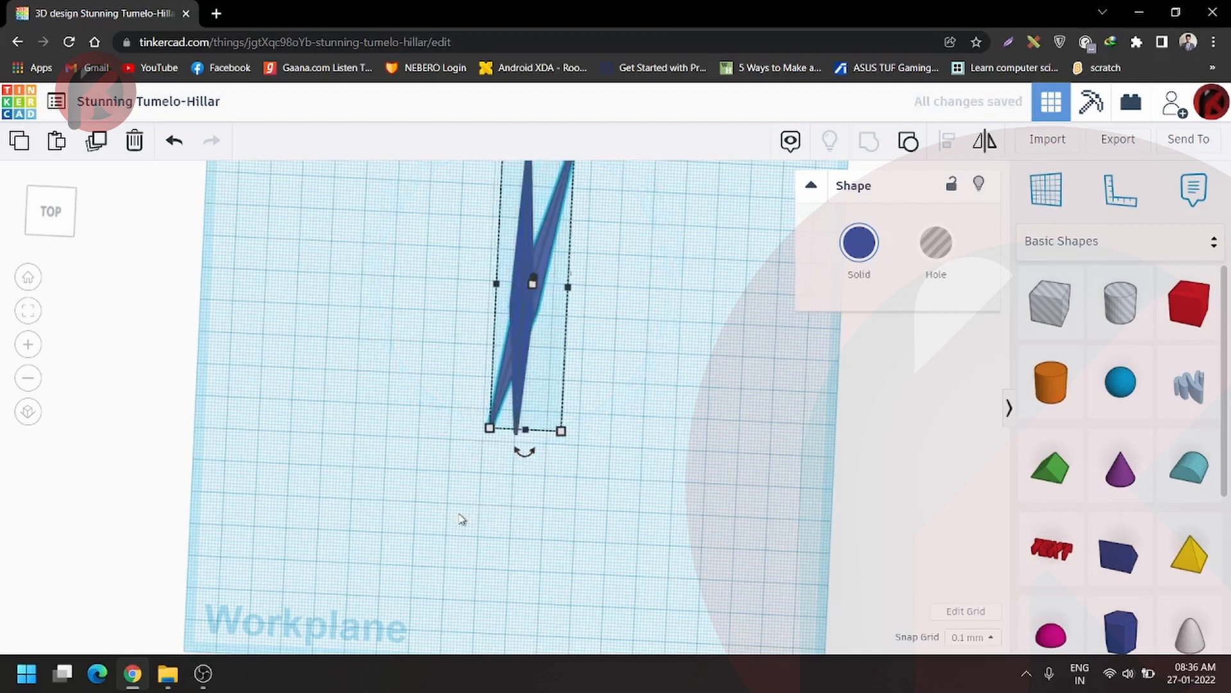
pyautogui.hotkey('shift', 'Right')
pyautogui.hotkey('shift', 'Right')
pyautogui.hotkey('shift', 'Right')
pyautogui.hotkey('shift', 'Left')
pyautogui.hotkey('shift', 'Down')
pyautogui.hotkey('shift', 'Left')
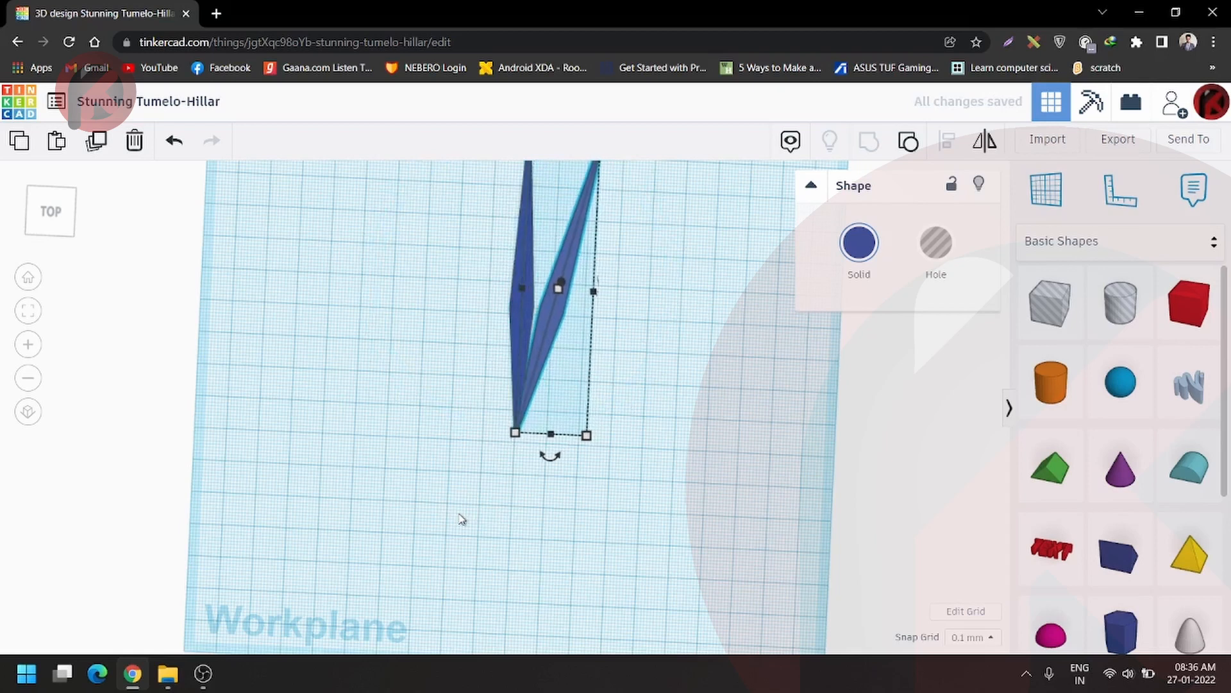
pyautogui.hotkey('shift', 'Down')
pyautogui.hotkey('shift', 'Right')
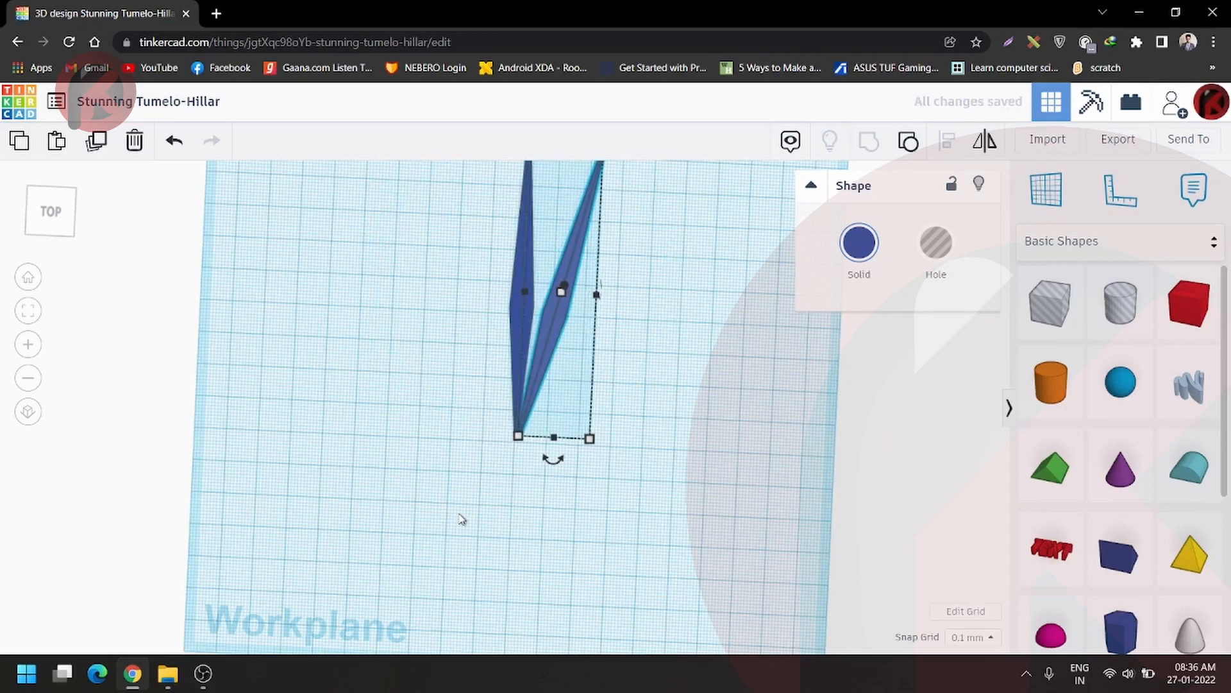
pyautogui.hotkey('shift', 'Up')
pyautogui.hotkey('shift', 'Left')
pyautogui.press('Right')
pyautogui.press('Right')
pyautogui.press('Right')
pyautogui.press('Right')
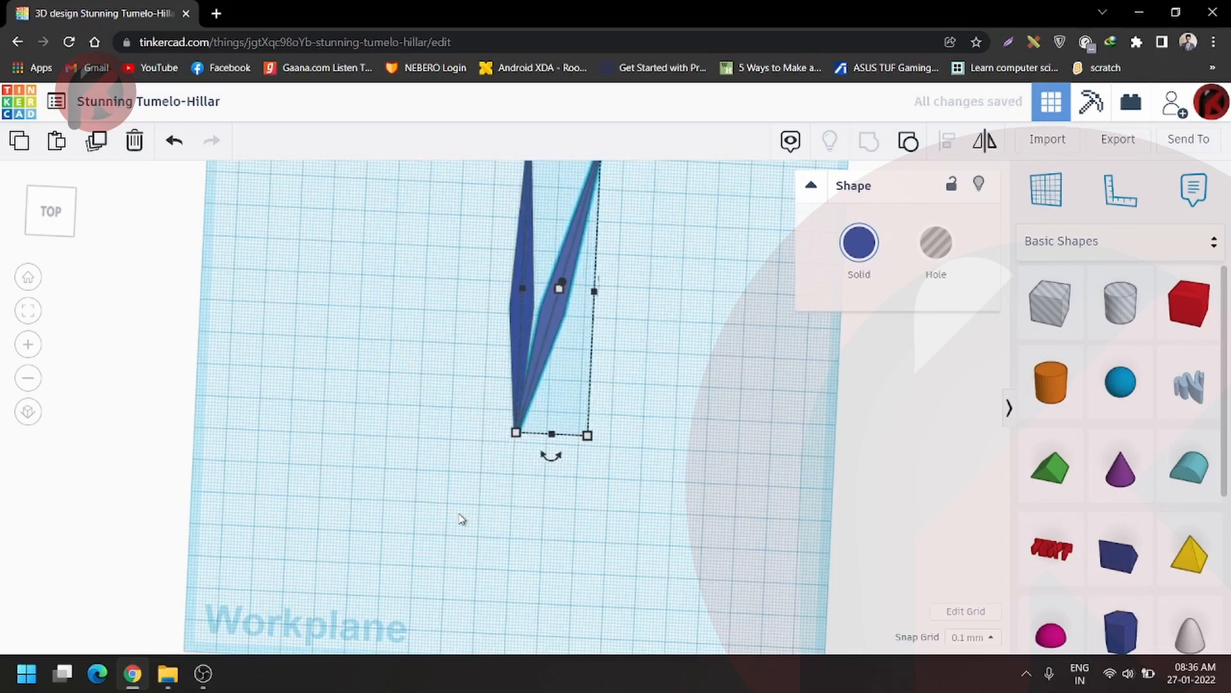
# - Fine-tune the rotated spoke's position in small nudges so both lower tips line up exactly
pyautogui.scroll(5, 519, 456)
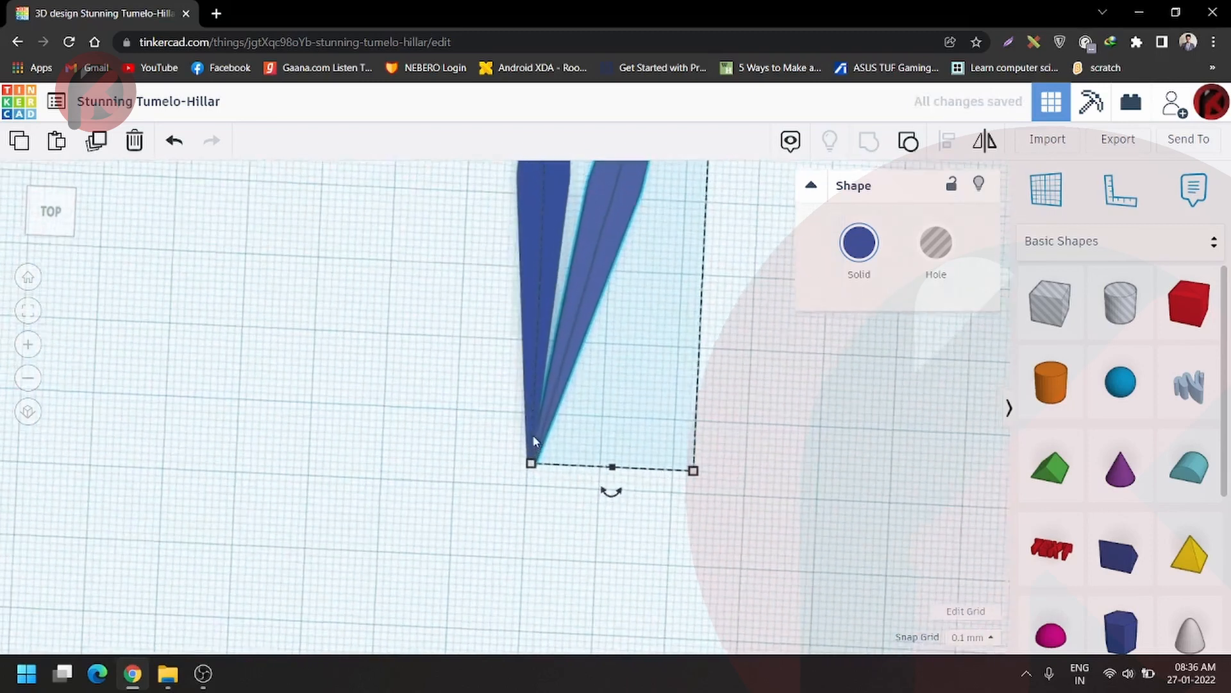
pyautogui.scroll(2, 572, 518)
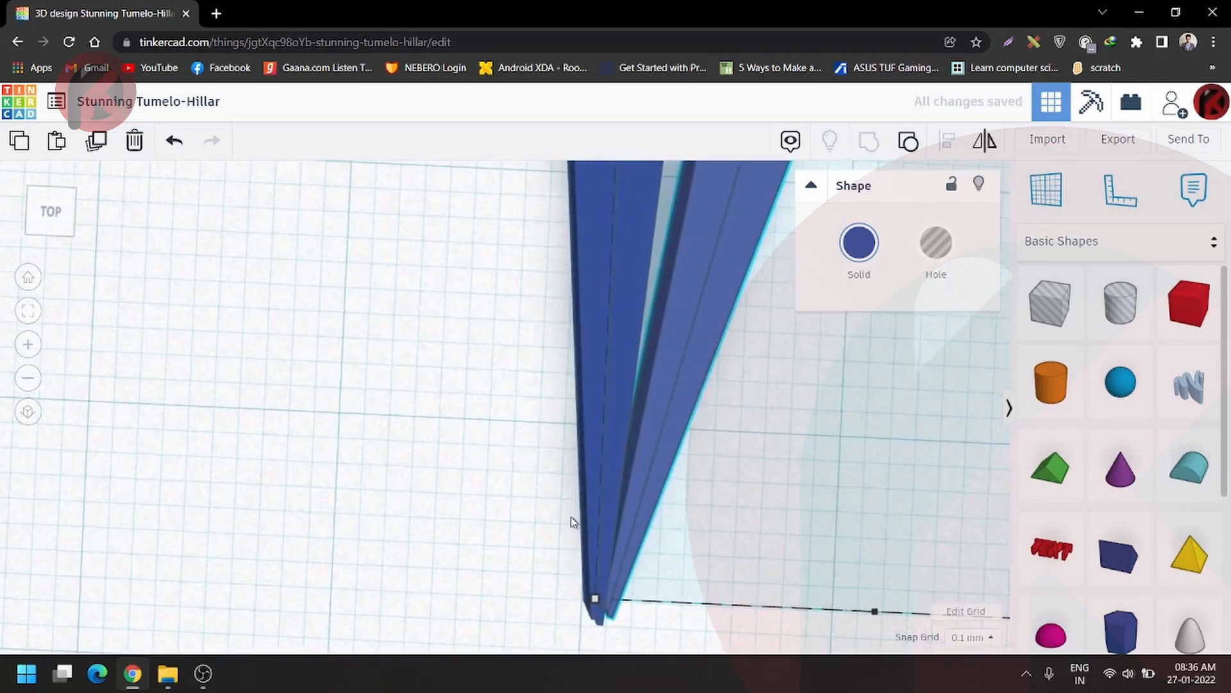
pyautogui.press('Down')
pyautogui.press('Down')
pyautogui.press('Down')
pyautogui.press('Left')
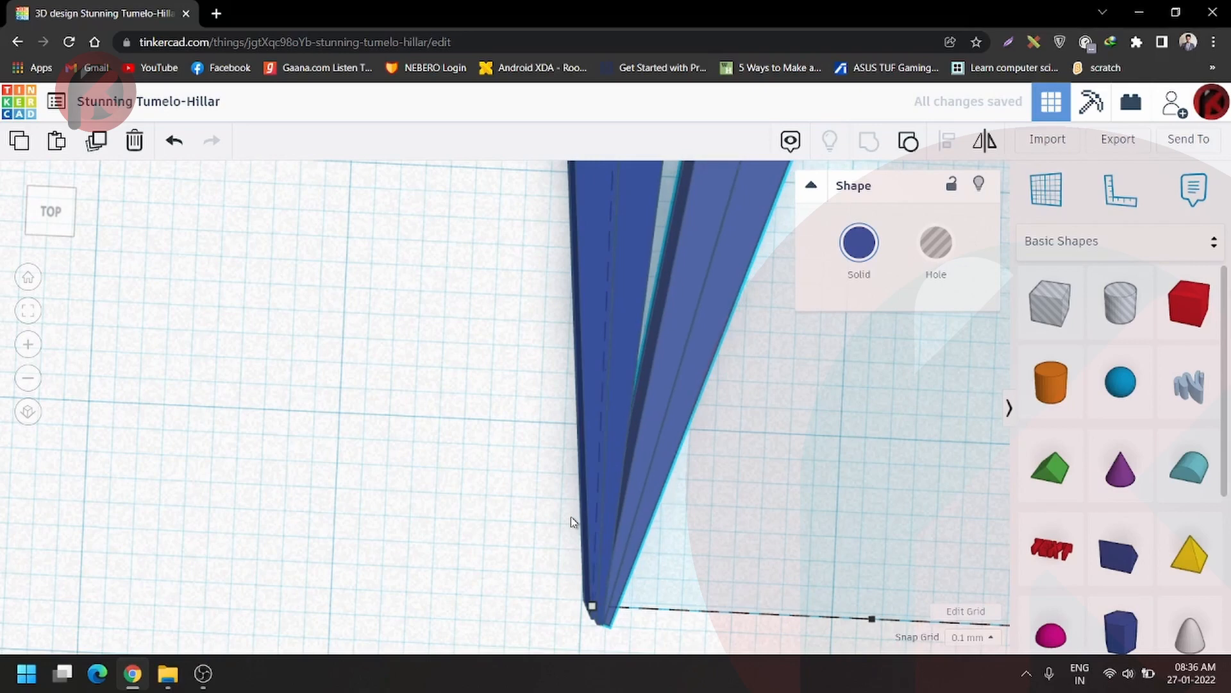
pyautogui.scroll(-5, 481, 405)
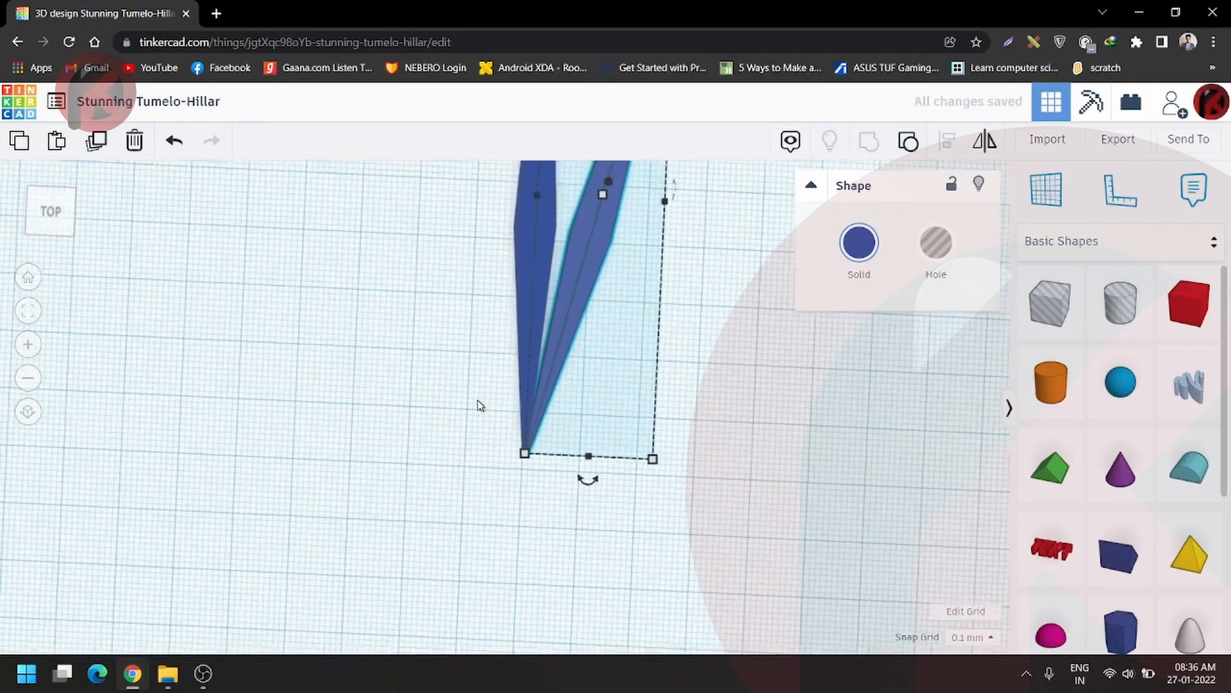
pyautogui.scroll(-3, 482, 402)
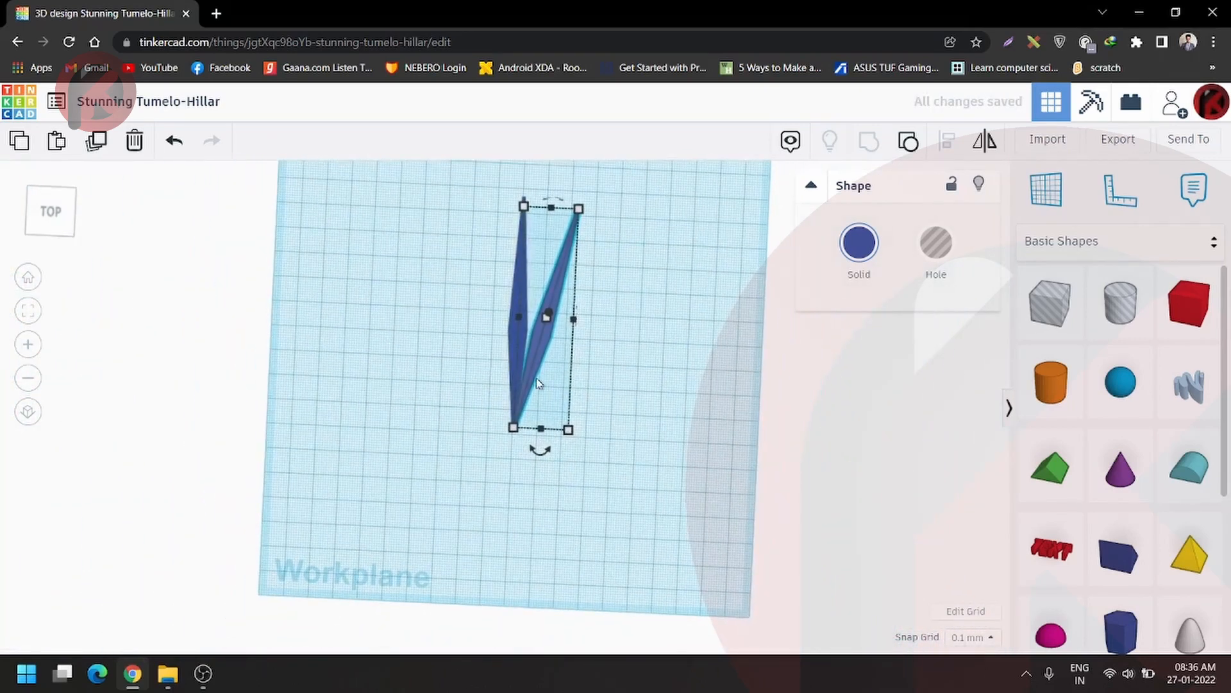
# - Repeat the rotated duplication of the blue spoke around the shared tip until the spokes form a full circle
pyautogui.hotkey('ctrl', 'd')
pyautogui.hotkey('ctrl', 'd')
pyautogui.hotkey('ctrl', 'd')
pyautogui.hotkey('ctrl', 'd')
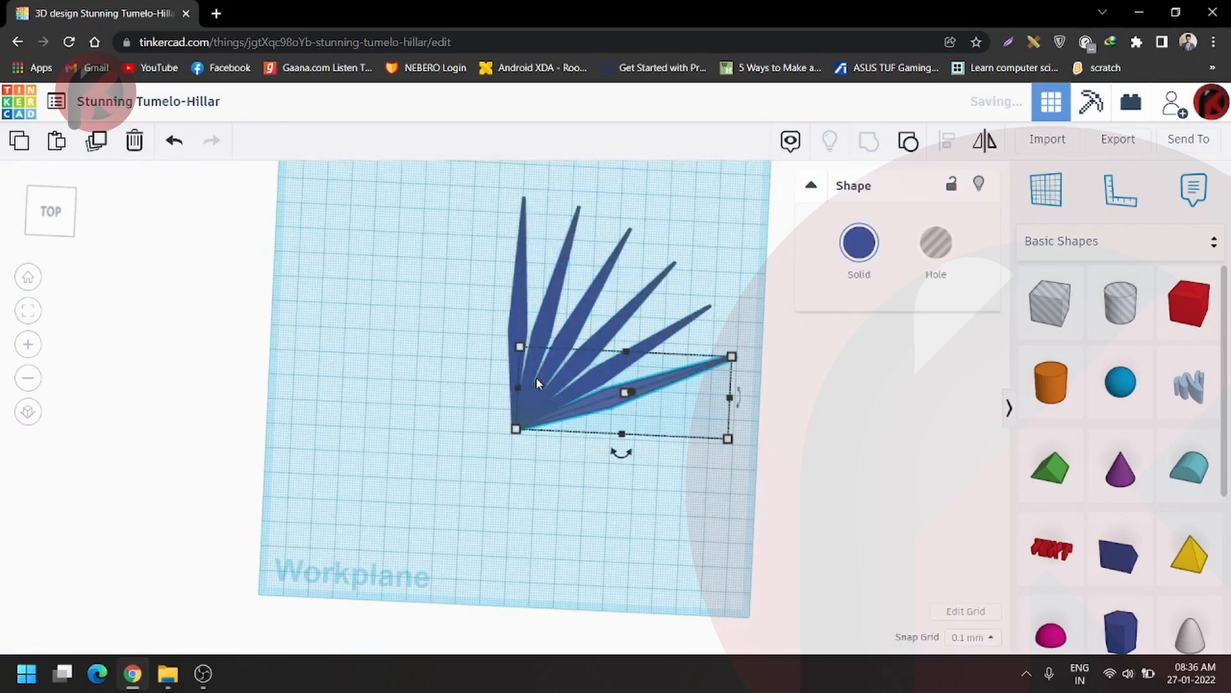
pyautogui.hotkey('ctrl', 'd')
pyautogui.hotkey('ctrl', 'd')
pyautogui.hotkey('ctrl', 'd')
pyautogui.hotkey('ctrl', 'd')
pyautogui.hotkey('ctrl', 'd')
pyautogui.hotkey('ctrl', 'd')
pyautogui.hotkey('ctrl', 'd')
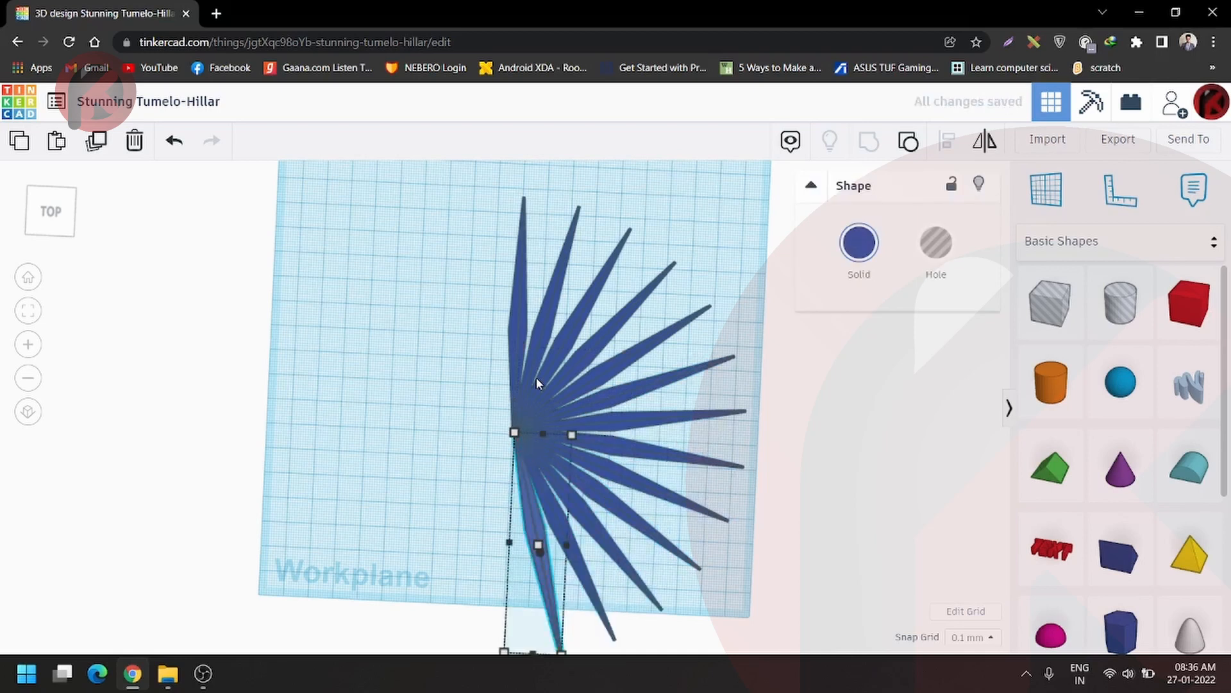
pyautogui.hotkey('ctrl', 'd')
pyautogui.hotkey('ctrl', 'd')
pyautogui.hotkey('ctrl', 'd')
pyautogui.hotkey('ctrl', 'd')
pyautogui.hotkey('ctrl', 'd')
pyautogui.hotkey('ctrl', 'd')
pyautogui.hotkey('ctrl', 'd')
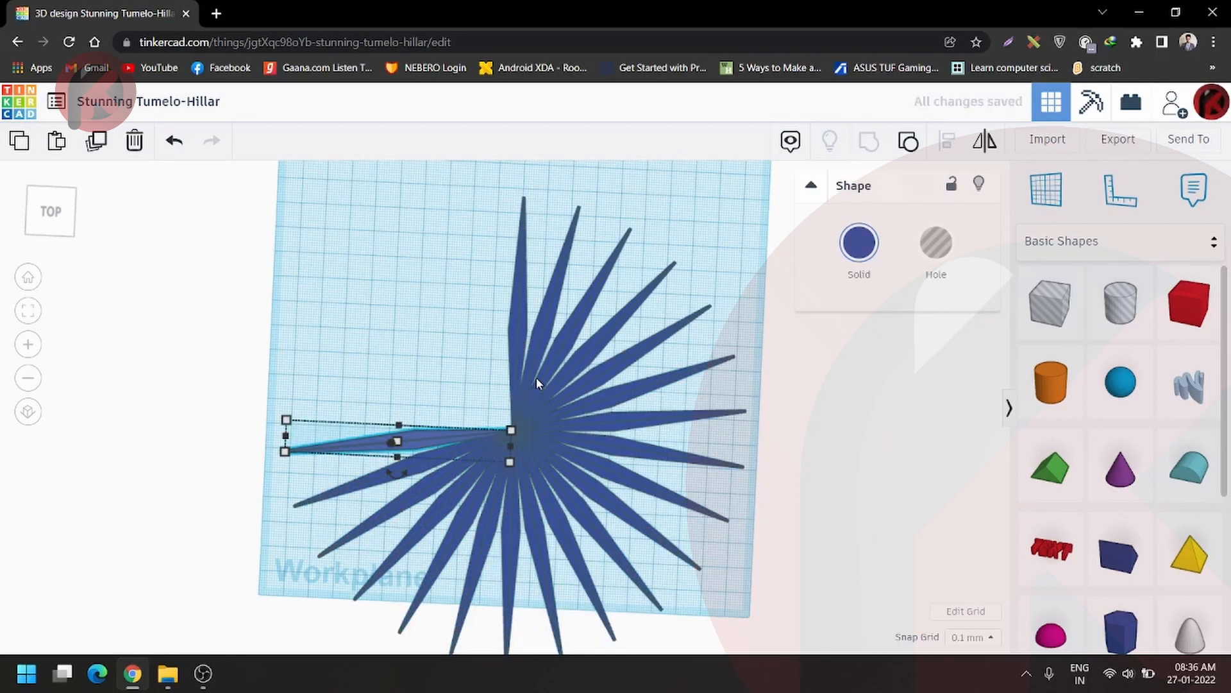
pyautogui.hotkey('ctrl', 'd')
pyautogui.hotkey('ctrl', 'd')
pyautogui.hotkey('ctrl', 'd')
pyautogui.hotkey('ctrl', 'd')
pyautogui.hotkey('ctrl', 'd')
pyautogui.hotkey('ctrl', 'd')
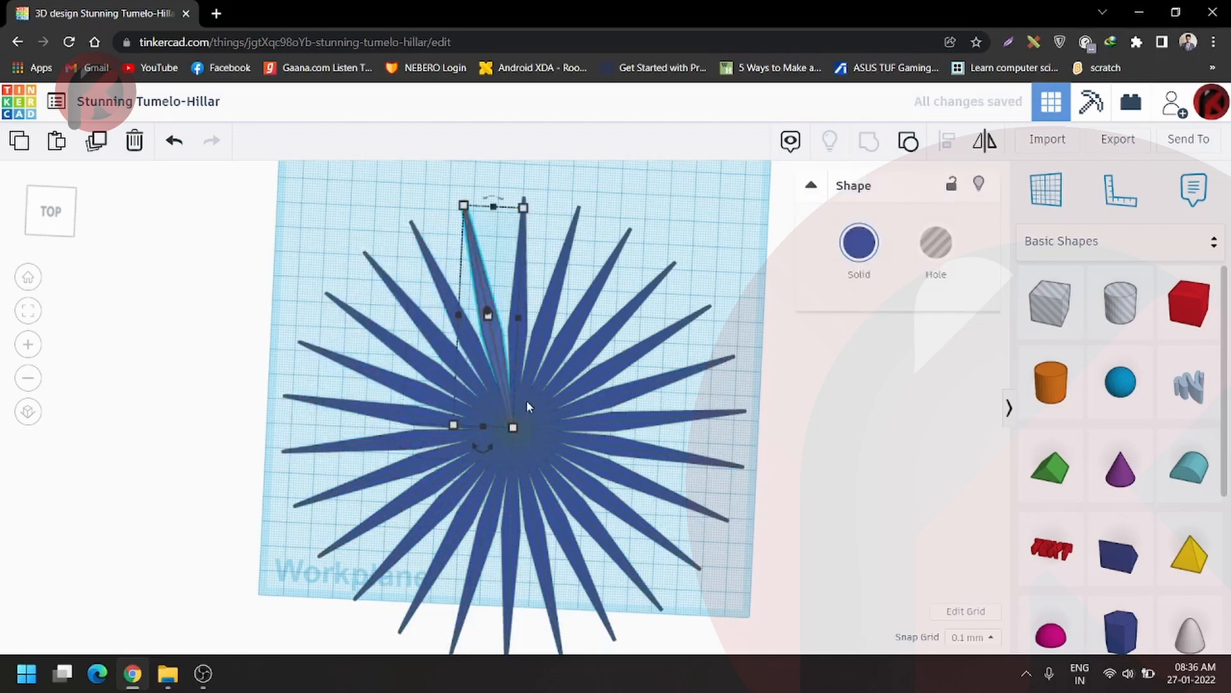
# - Select all the blue spokes and group them into a single wheel shape
pyautogui.scroll(-3, 527, 403)
pyautogui.scroll(-2, 552, 413)
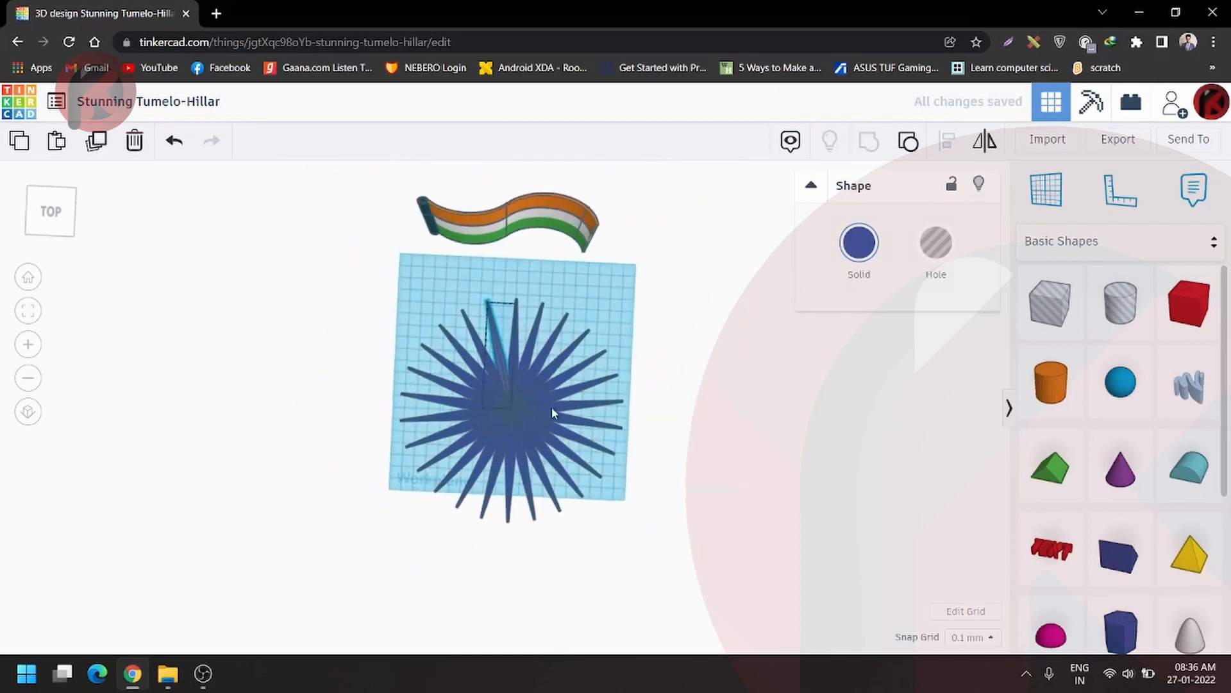
pyautogui.scroll(5, 510, 427)
pyautogui.scroll(-3, 512, 375)
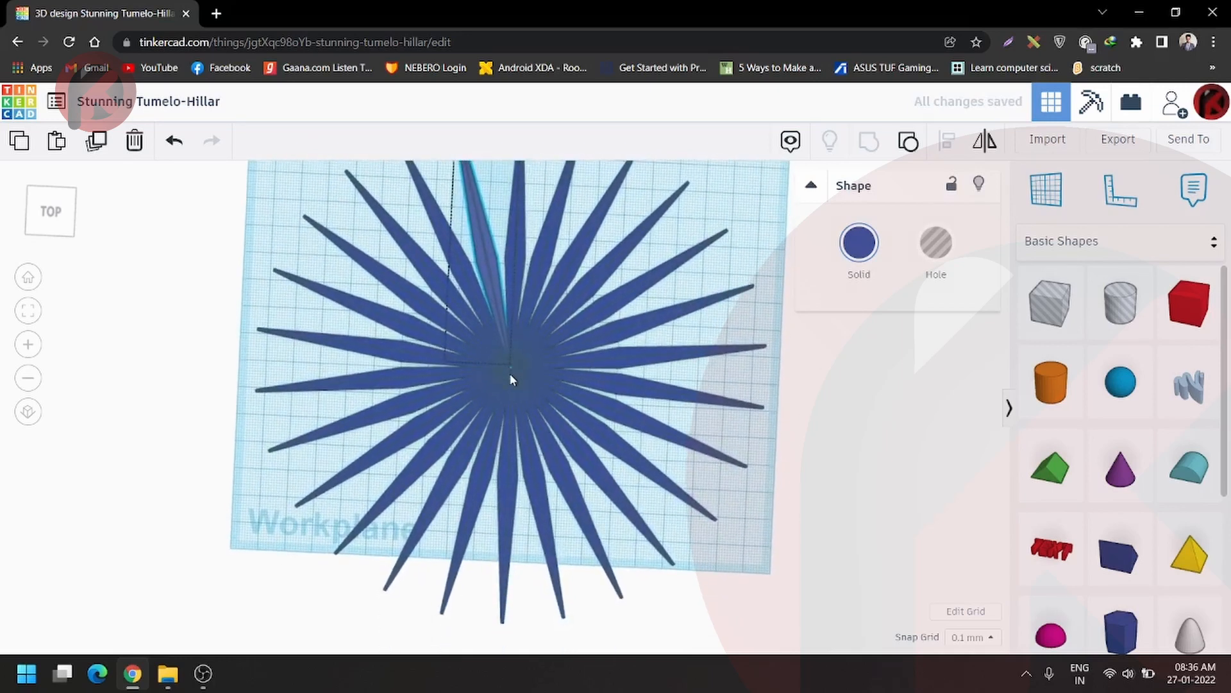
pyautogui.click(779, 420)
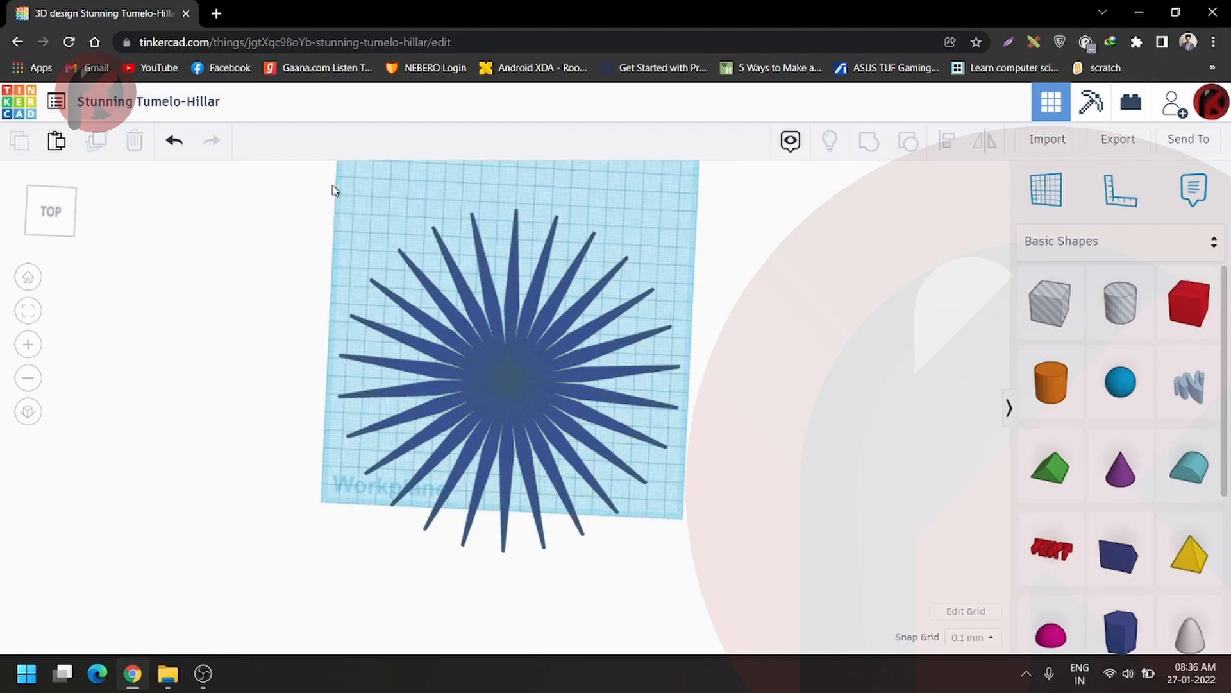
pyautogui.moveTo(297, 186); pyautogui.dragTo(735, 595)
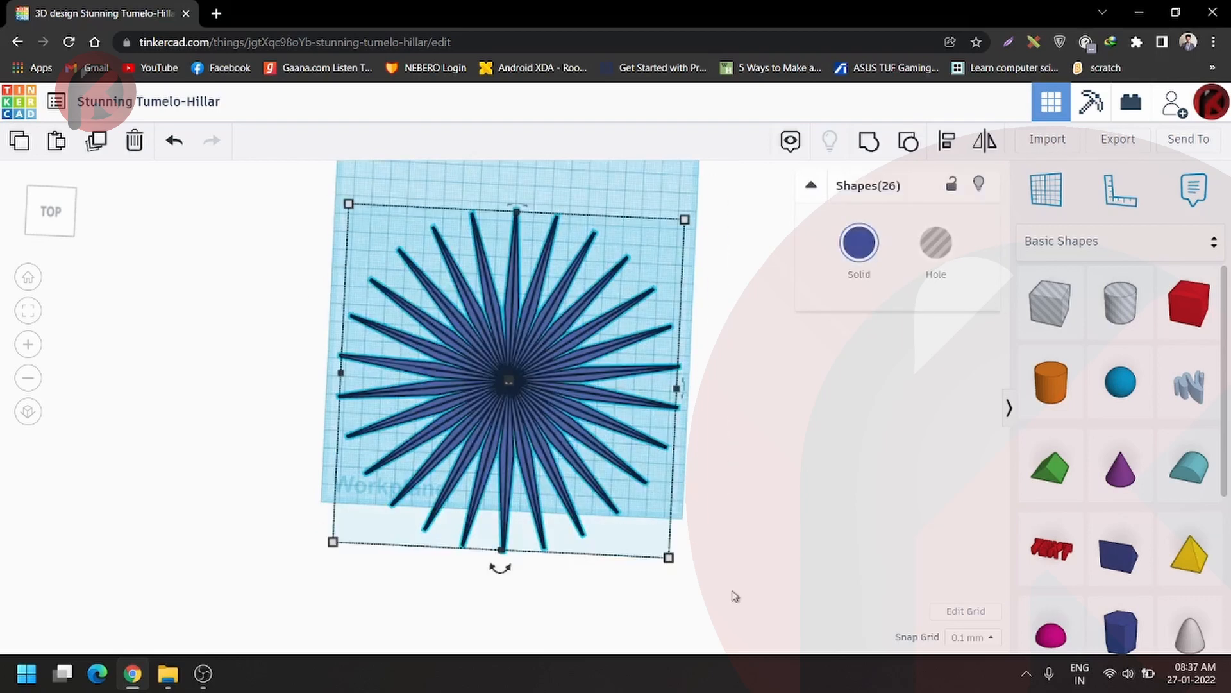
pyautogui.hotkey('ctrl', 'g')
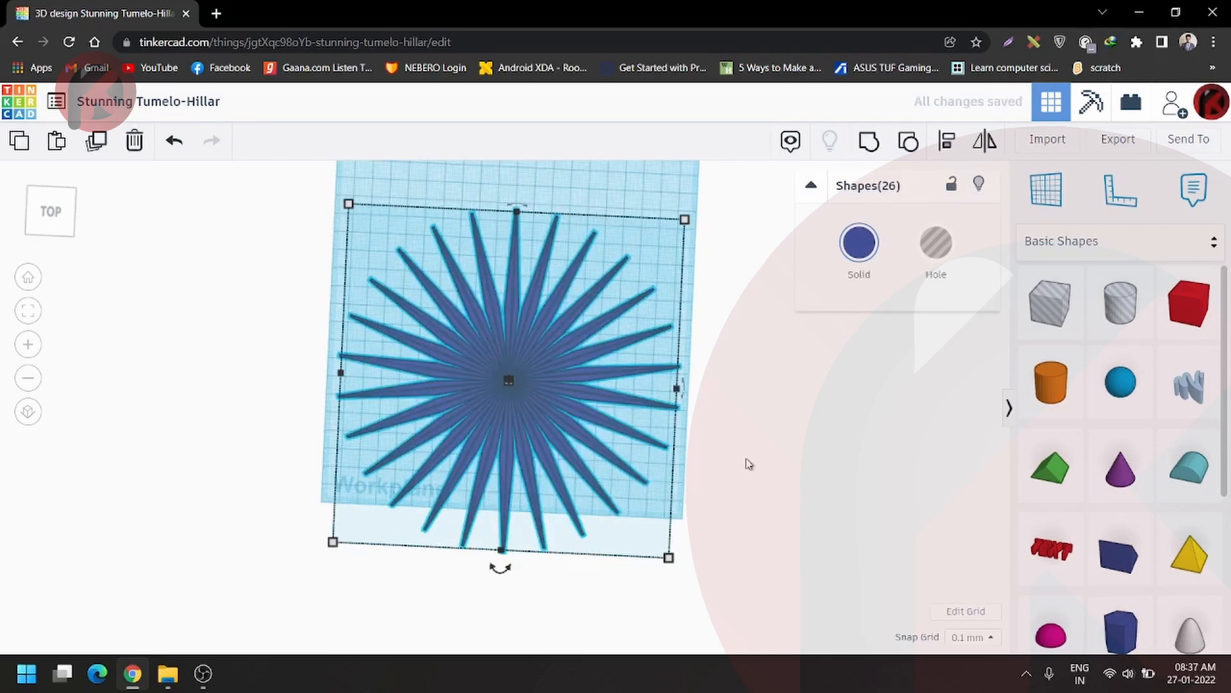
pyautogui.hotkey('ctrl', 'g')
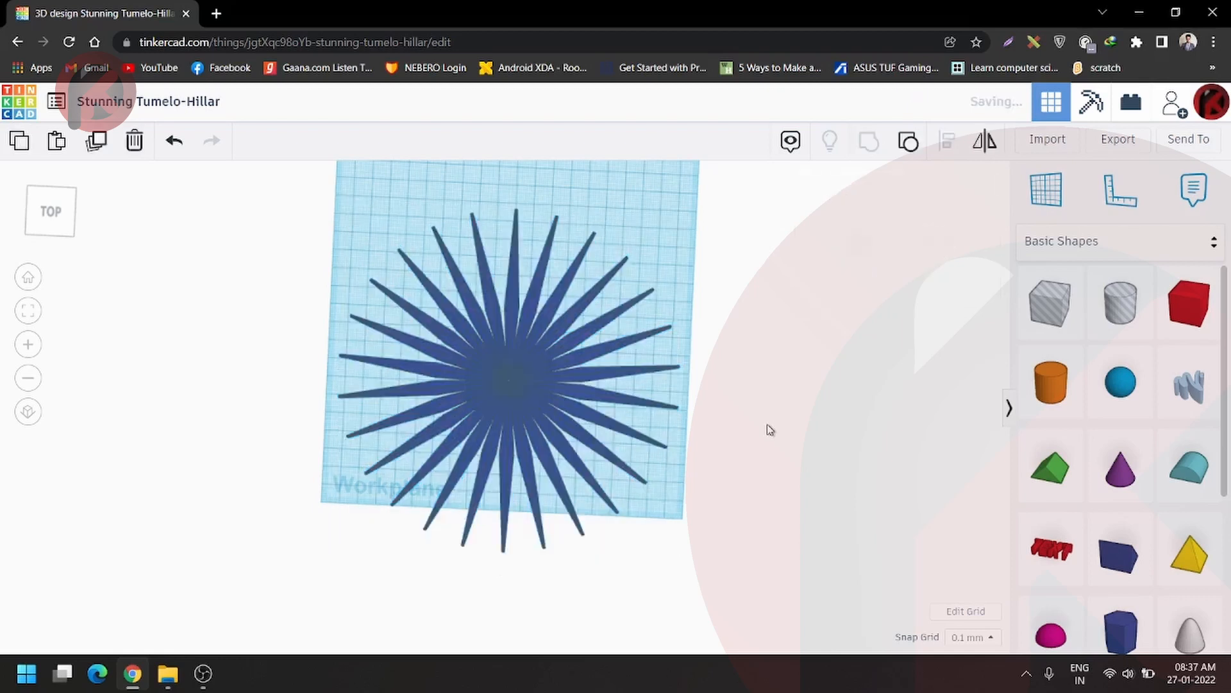
# - Move the grouped wheel aside, delete the loose spokes left on the workplane, and move the wheel back in their place
pyautogui.keyDown('alt'); pyautogui.moveTo(515, 416); pyautogui.dragTo(765, 490); pyautogui.keyUp('alt')
pyautogui.click(513, 454)
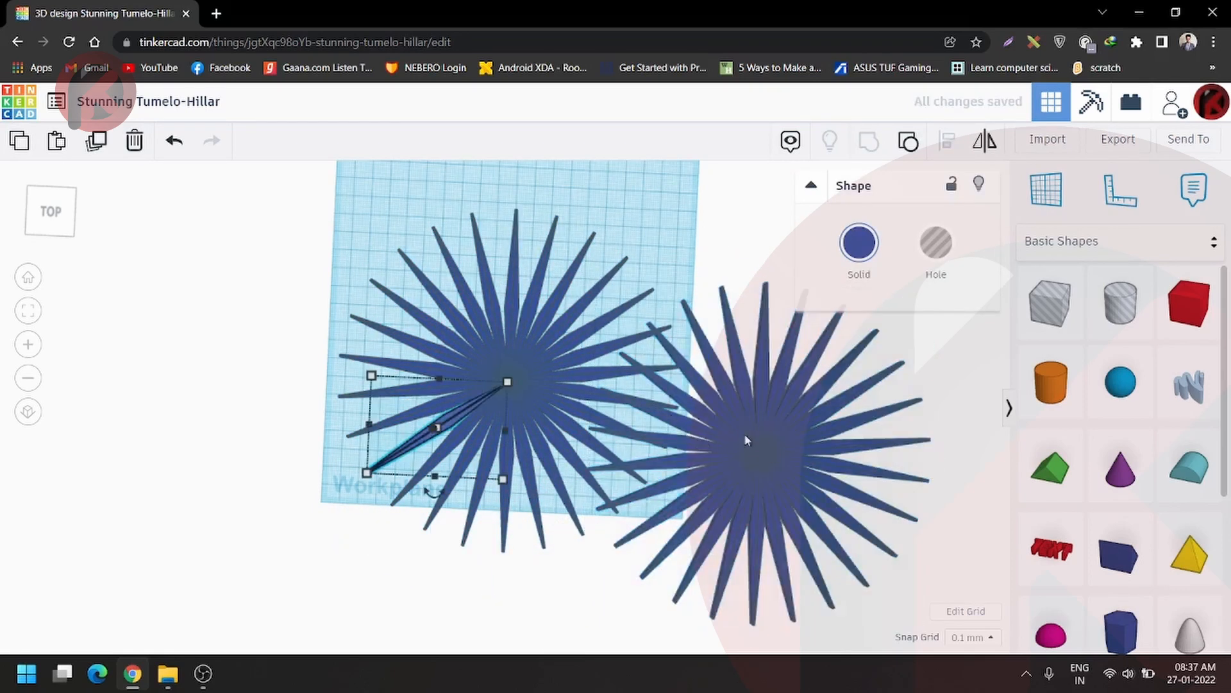
pyautogui.moveTo(746, 440); pyautogui.dragTo(962, 461)
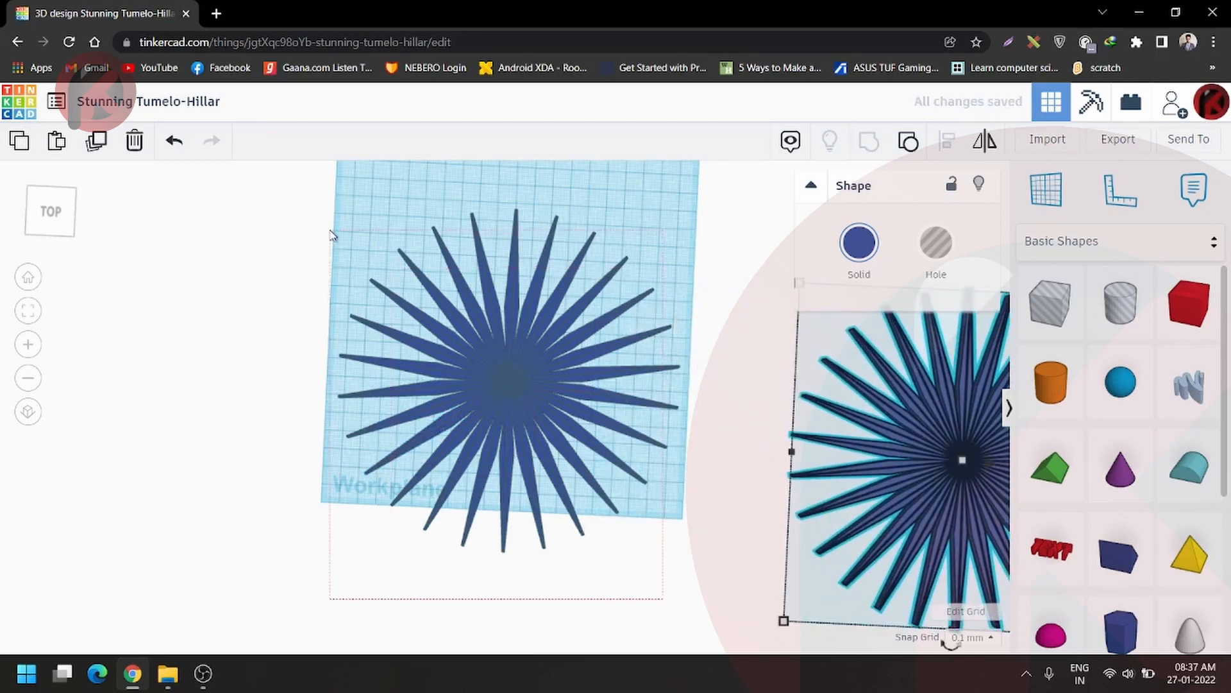
pyautogui.moveTo(331, 235); pyautogui.dragTo(331, 236)
pyautogui.press('Delete')
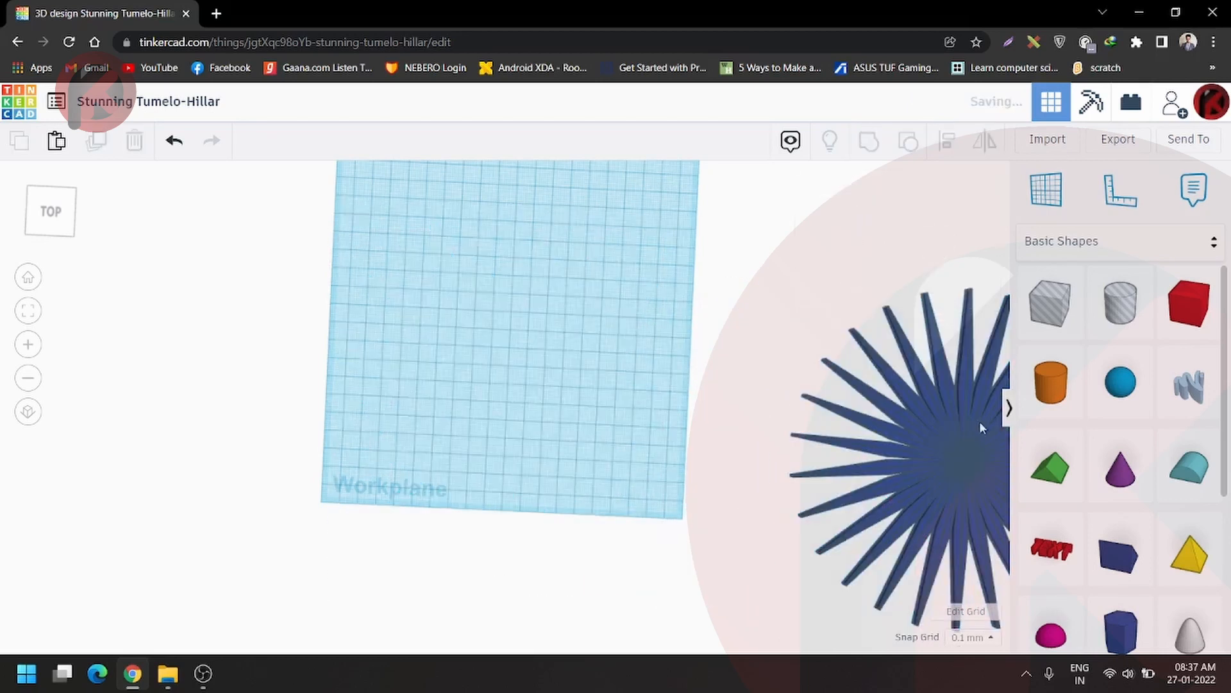
pyautogui.moveTo(966, 459); pyautogui.dragTo(499, 318)
pyautogui.scroll(5, 498, 324)
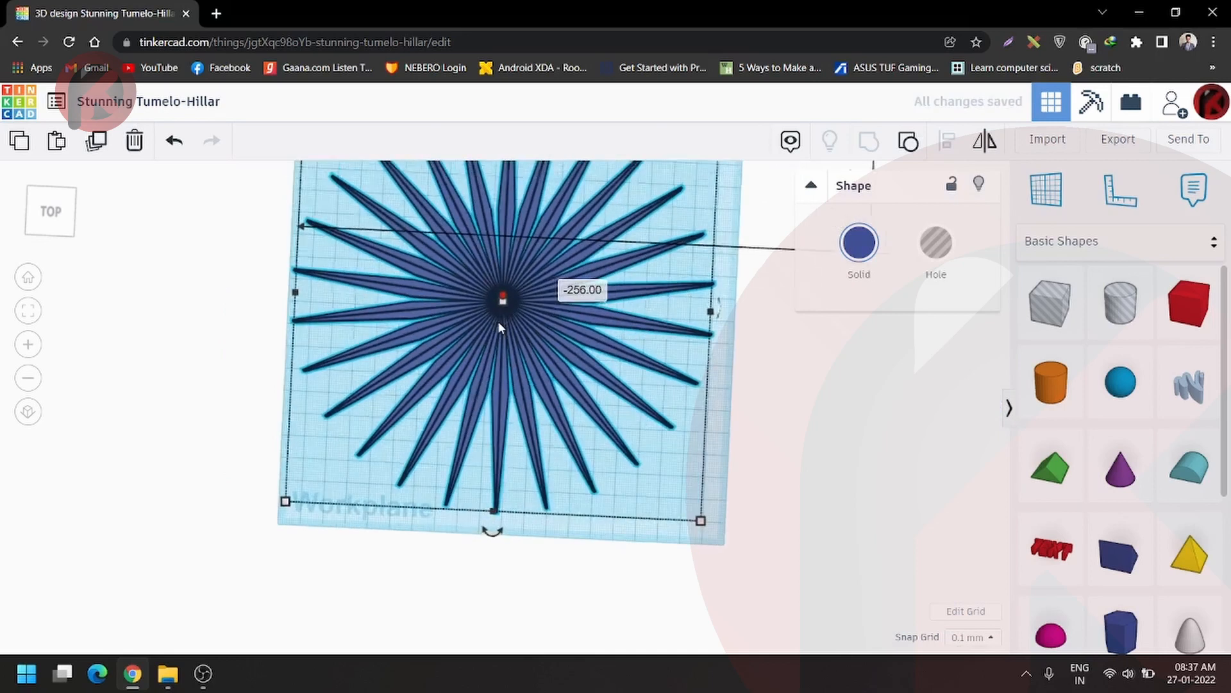
# - Add a small cylinder hole close to the centre of the spoke wheel and undo its last change
pyautogui.moveTo(512, 259); pyautogui.dragTo(525, 387, button='middle')
pyautogui.moveTo(525, 388); pyautogui.dragTo(533, 379, button='right')
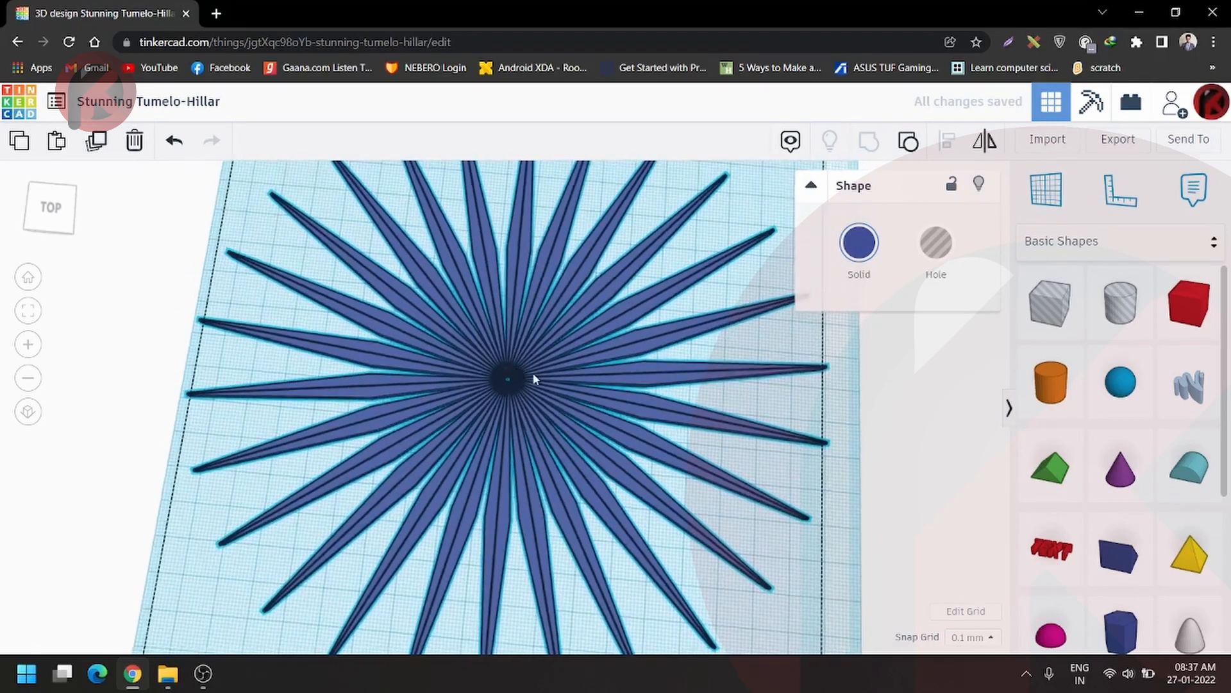
pyautogui.moveTo(1129, 313); pyautogui.dragTo(540, 400)
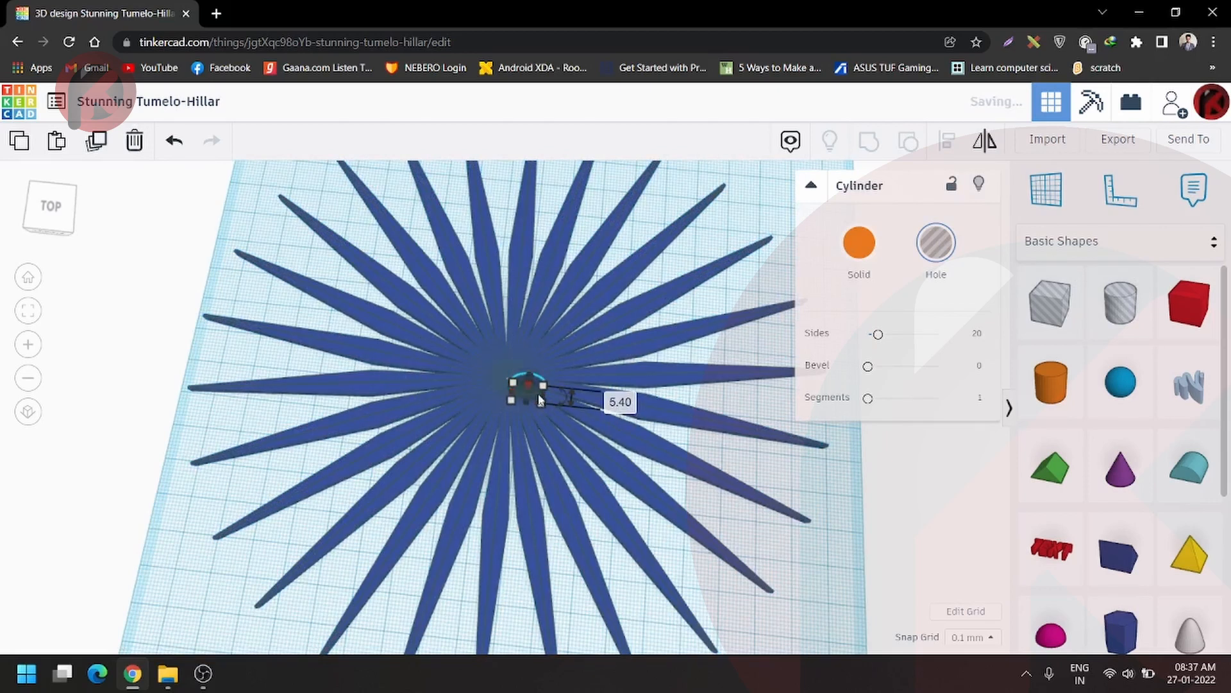
pyautogui.hotkey('ctrl', 'z')
# - Align the cylinder hole with the centre of the spoke wheel along both horizontal axes
pyautogui.keyDown('shift'); pyautogui.click(633, 395); pyautogui.keyUp('shift')
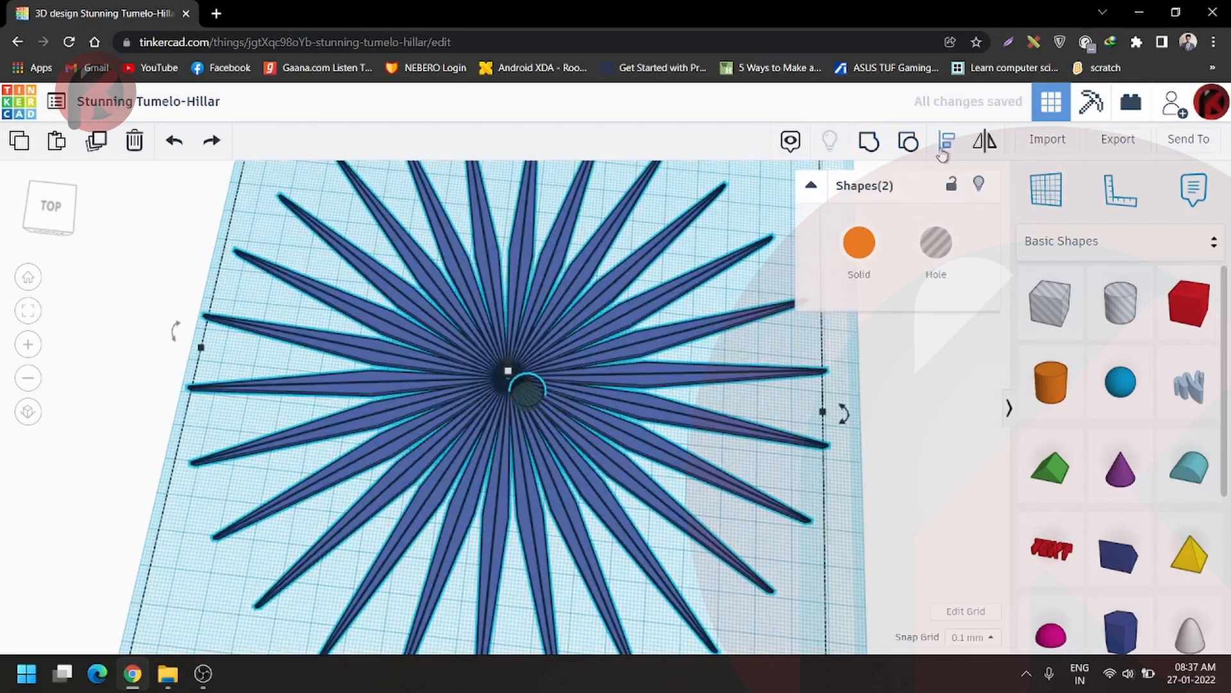
pyautogui.scroll(-6, 581, 365)
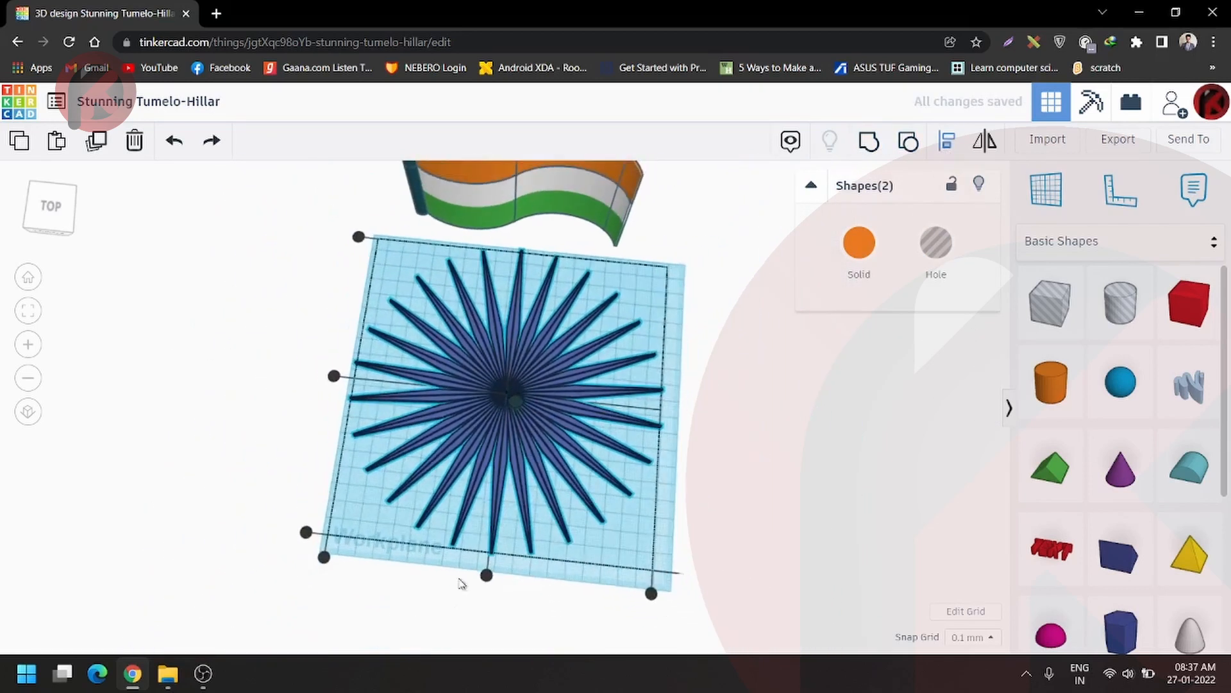
pyautogui.click(490, 572)
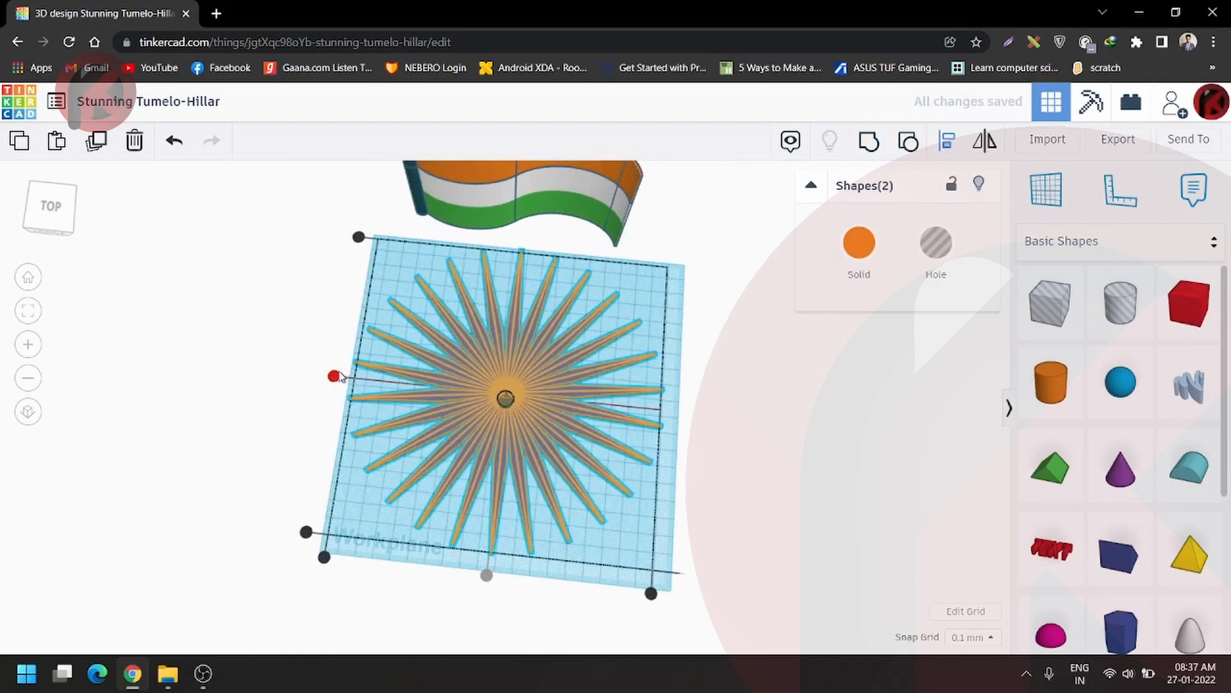
pyautogui.click(335, 381)
pyautogui.click(719, 380)
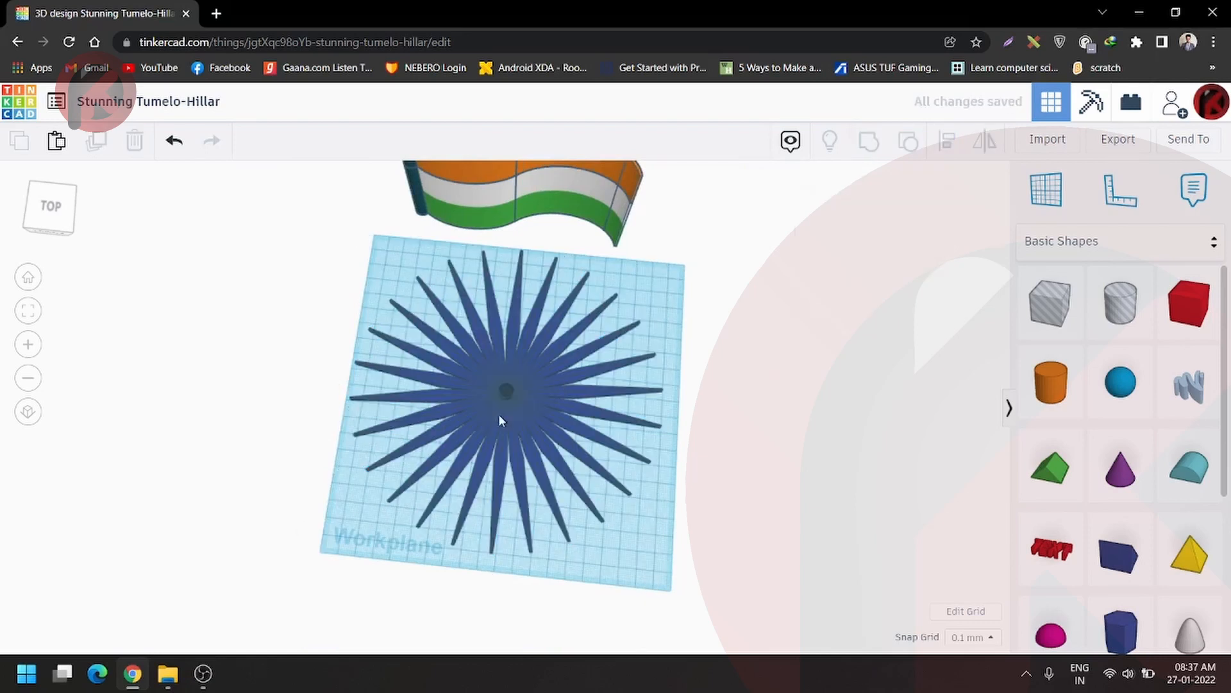
# - Resize the centred cylinder hole to about 7.10 mm across and group it with the wheel to cut a round opening
pyautogui.scroll(10, 496, 383)
pyautogui.moveTo(527, 363); pyautogui.dragTo(527, 401, button='middle')
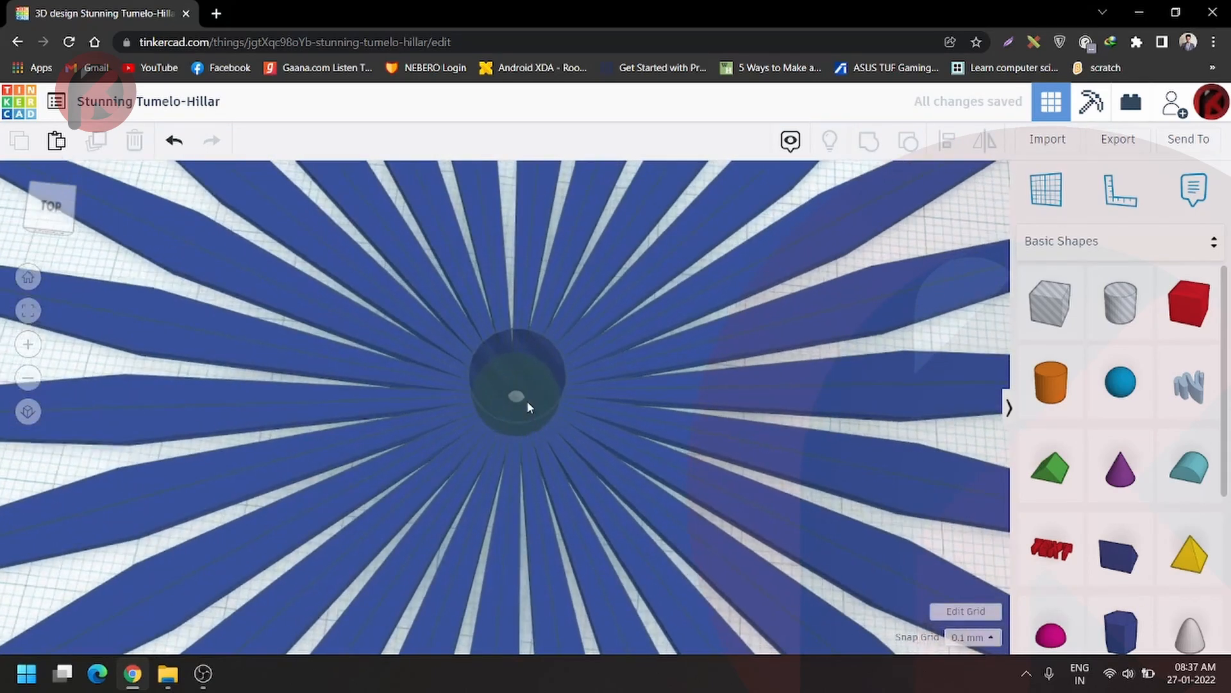
pyautogui.scroll(2, 527, 401)
pyautogui.click(519, 358)
pyautogui.moveTo(523, 361); pyautogui.dragTo(548, 349)
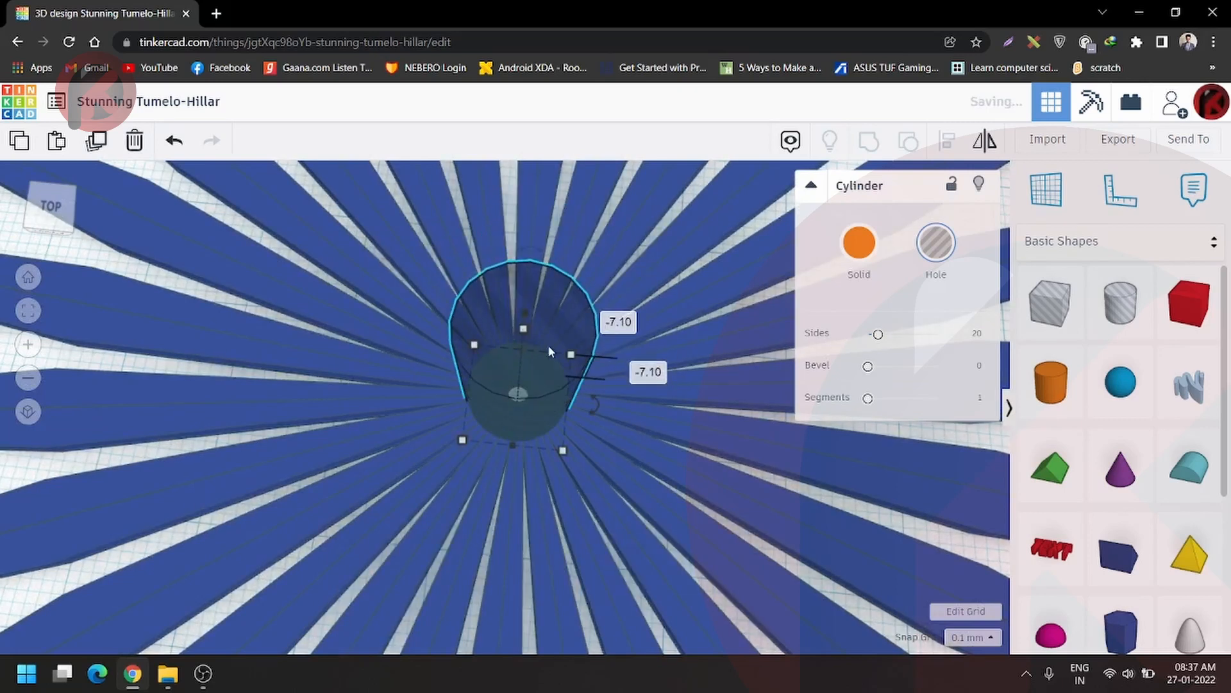
pyautogui.hotkey('ctrl', 'a')
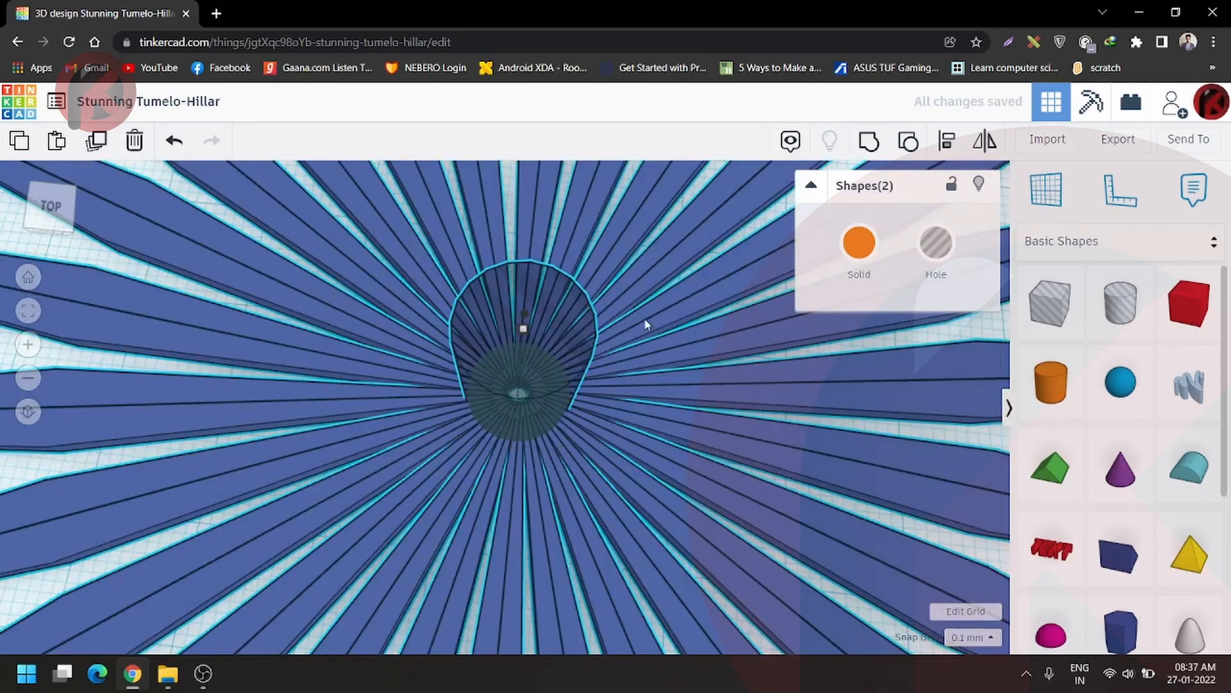
pyautogui.hotkey('ctrl', 'g')
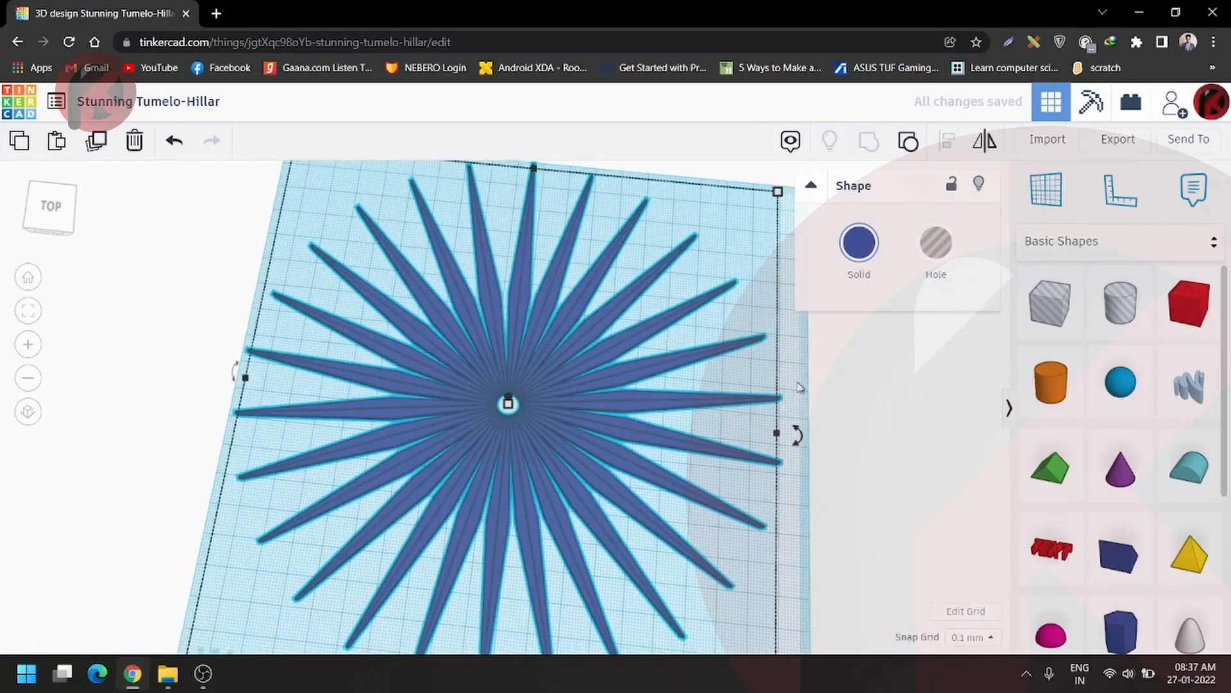
pyautogui.click(798, 387)
# - Place an orange tube over the spoke wheel and scale it up proportionally to 153.60 mm across
pyautogui.scroll(-3, 510, 442)
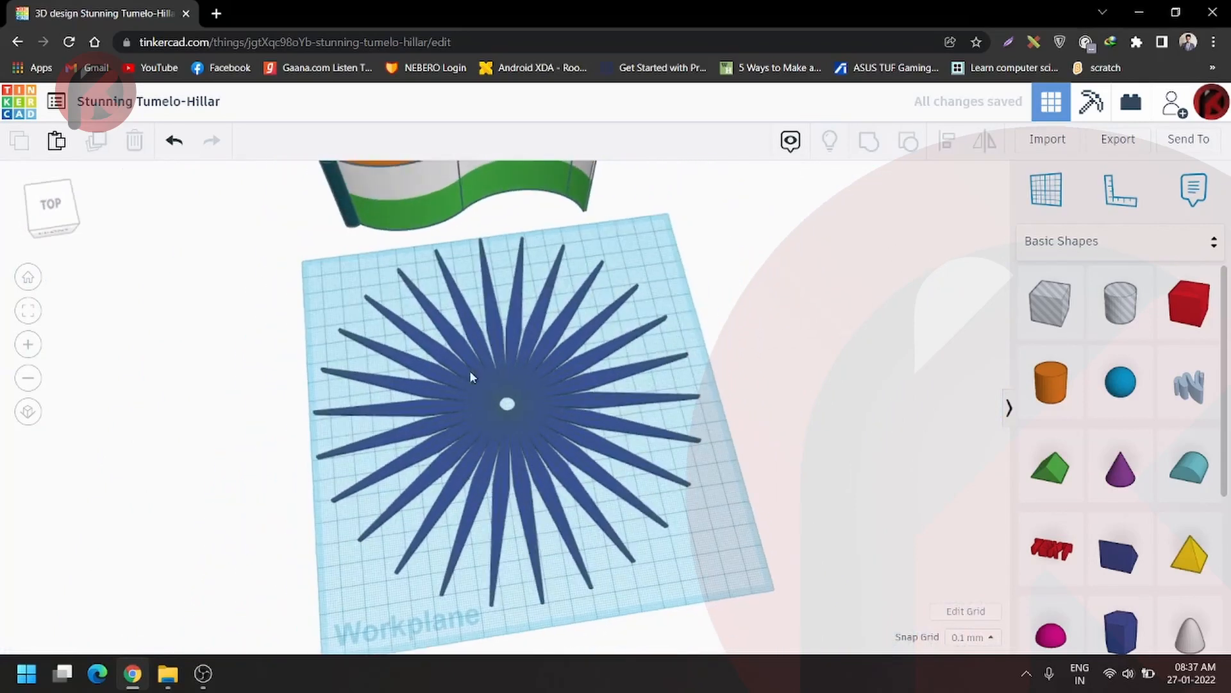
pyautogui.scroll(-4, 1135, 483)
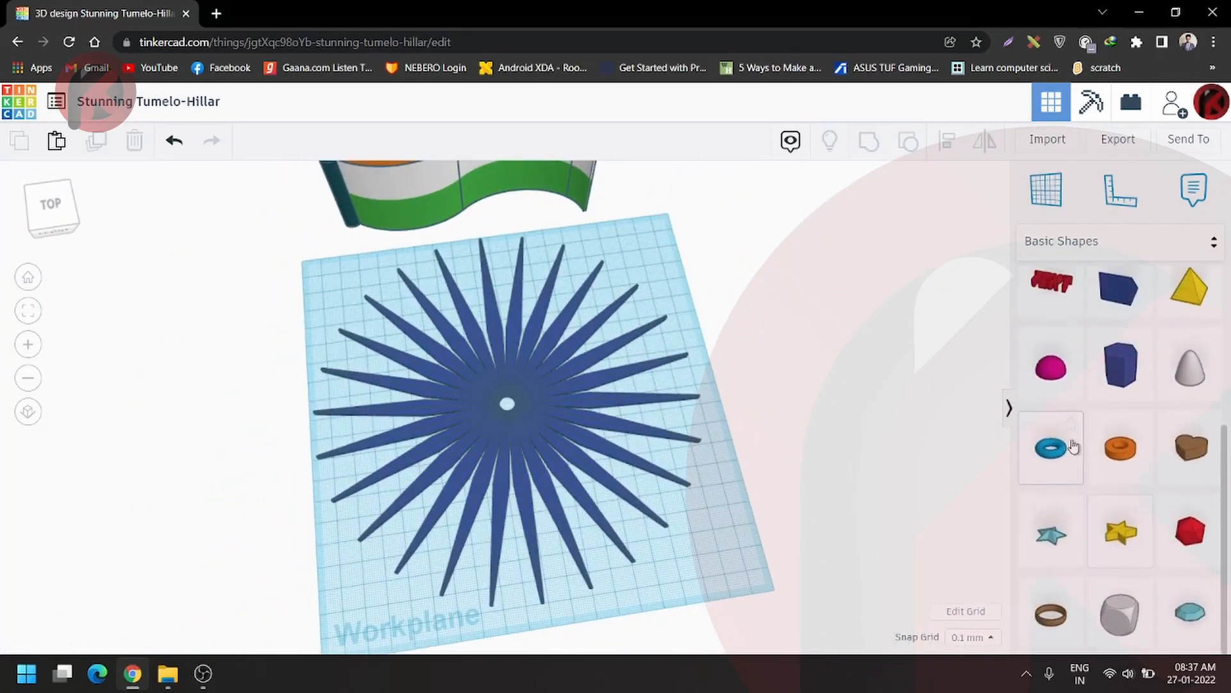
pyautogui.click(323, 356)
pyautogui.moveTo(351, 383); pyautogui.dragTo(651, 501)
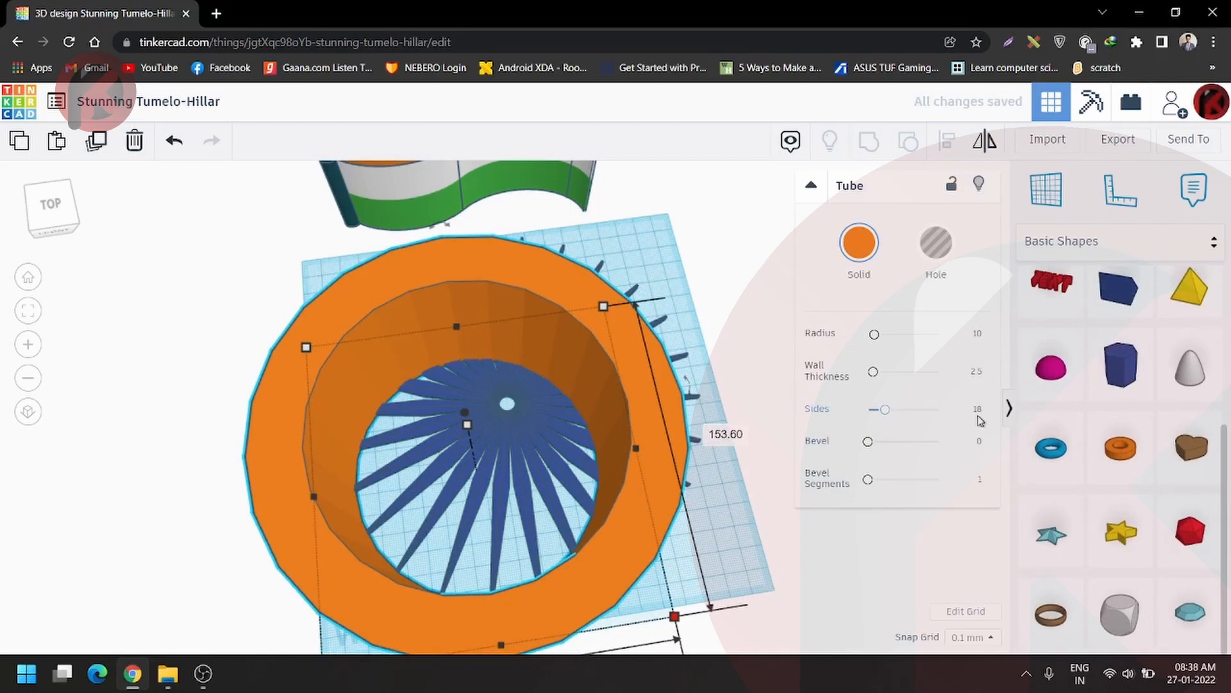
# - Set the tube's sides to 64 and its wall thickness to 0.2
pyautogui.moveTo(885, 411); pyautogui.dragTo(937, 409)
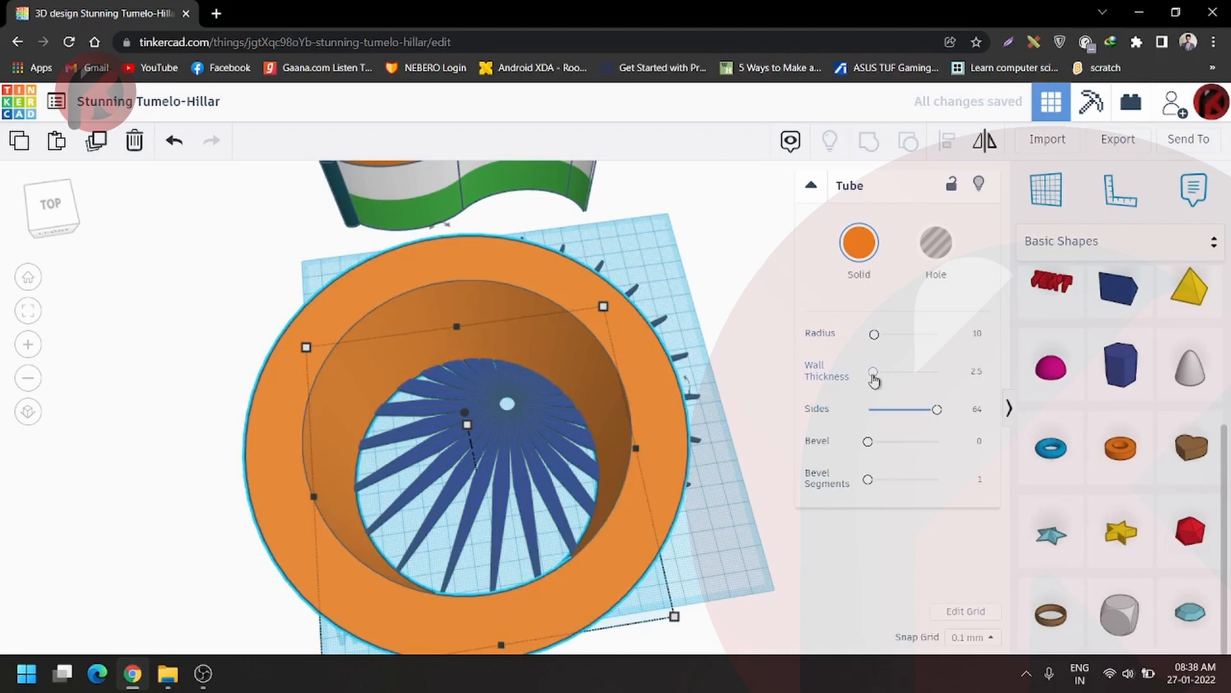
pyautogui.moveTo(874, 378); pyautogui.dragTo(944, 378)
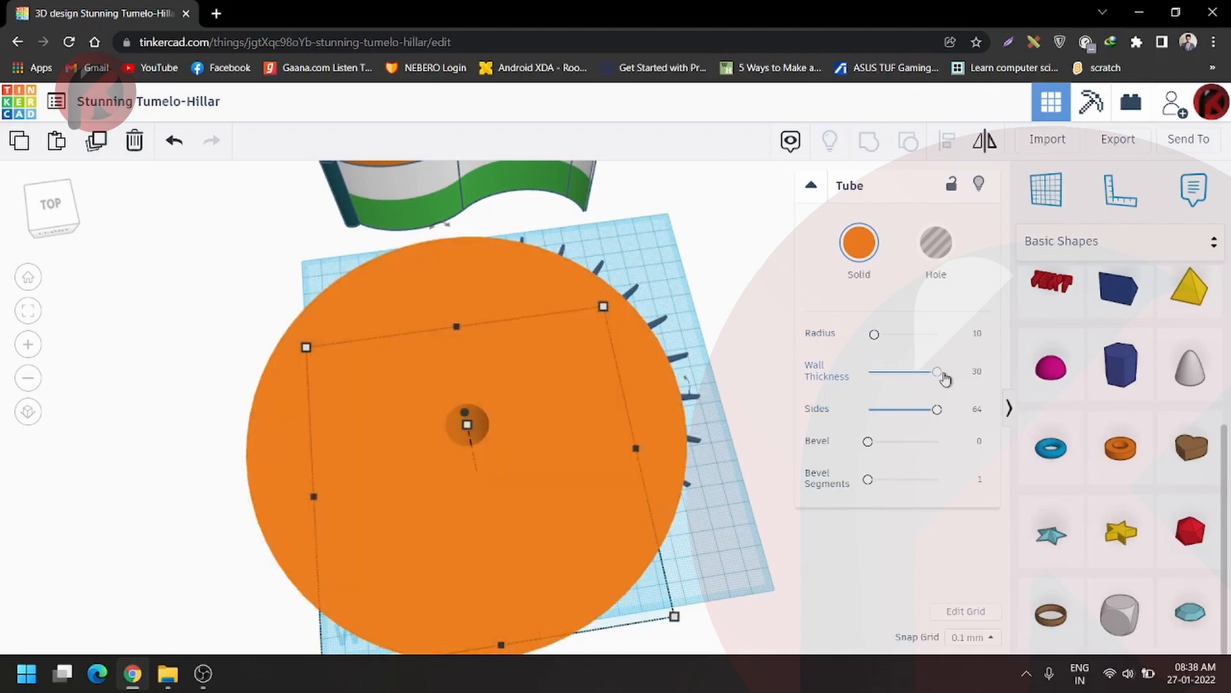
pyautogui.click(978, 370)
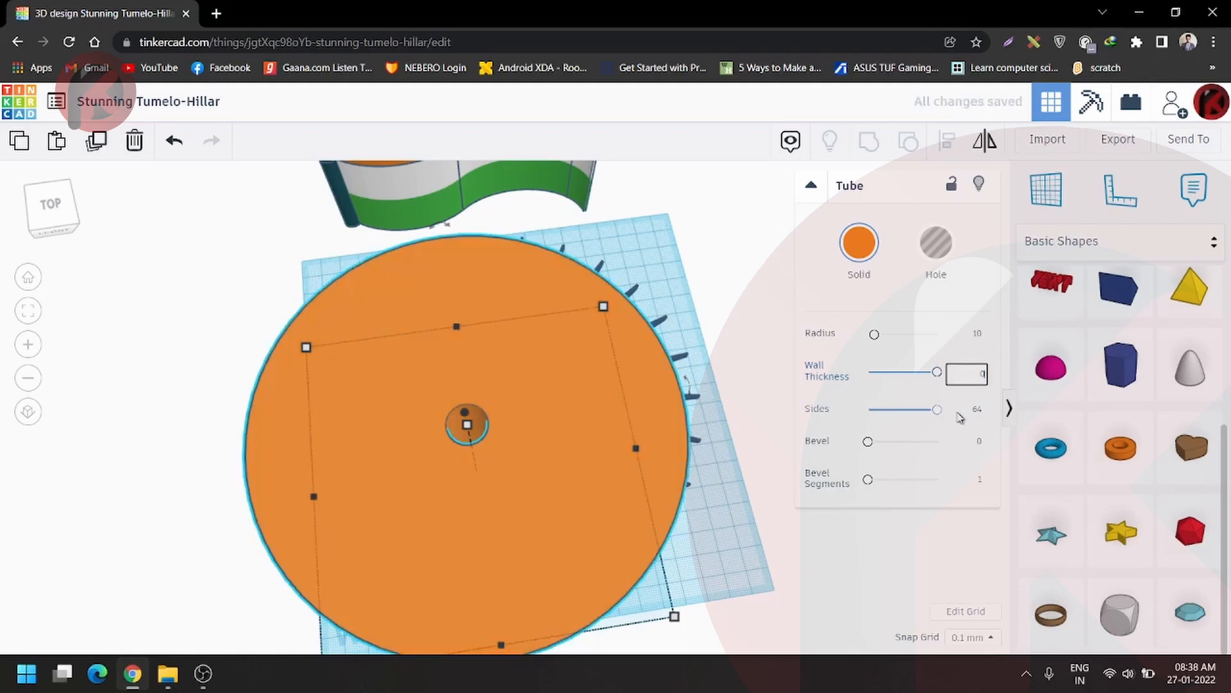
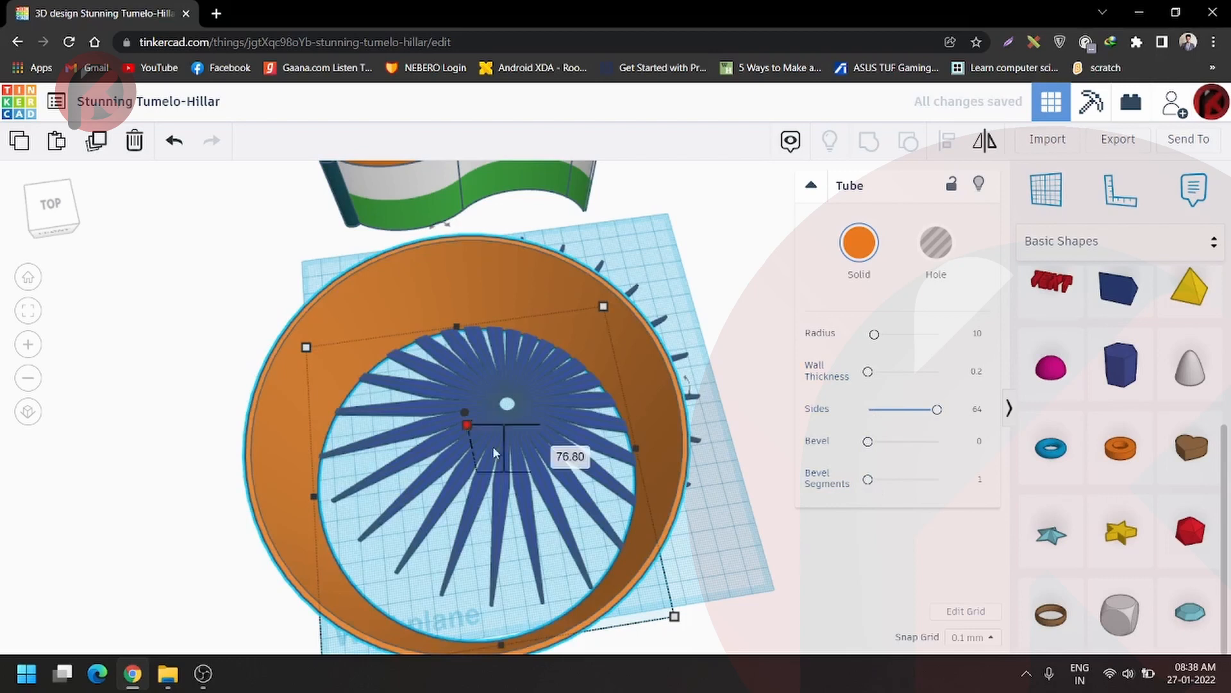
# - Set the orange tube's height to 2.00 mm so it becomes a flat ring
pyautogui.click(598, 412)
pyautogui.click(508, 408)
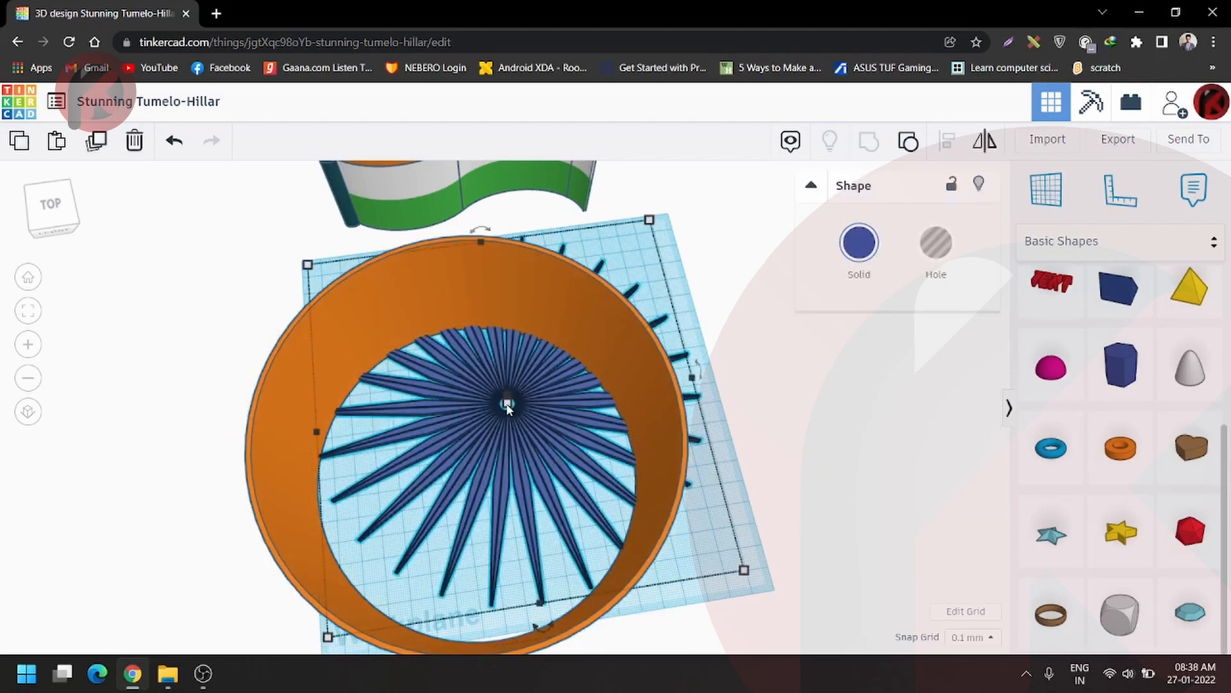
pyautogui.click(278, 359)
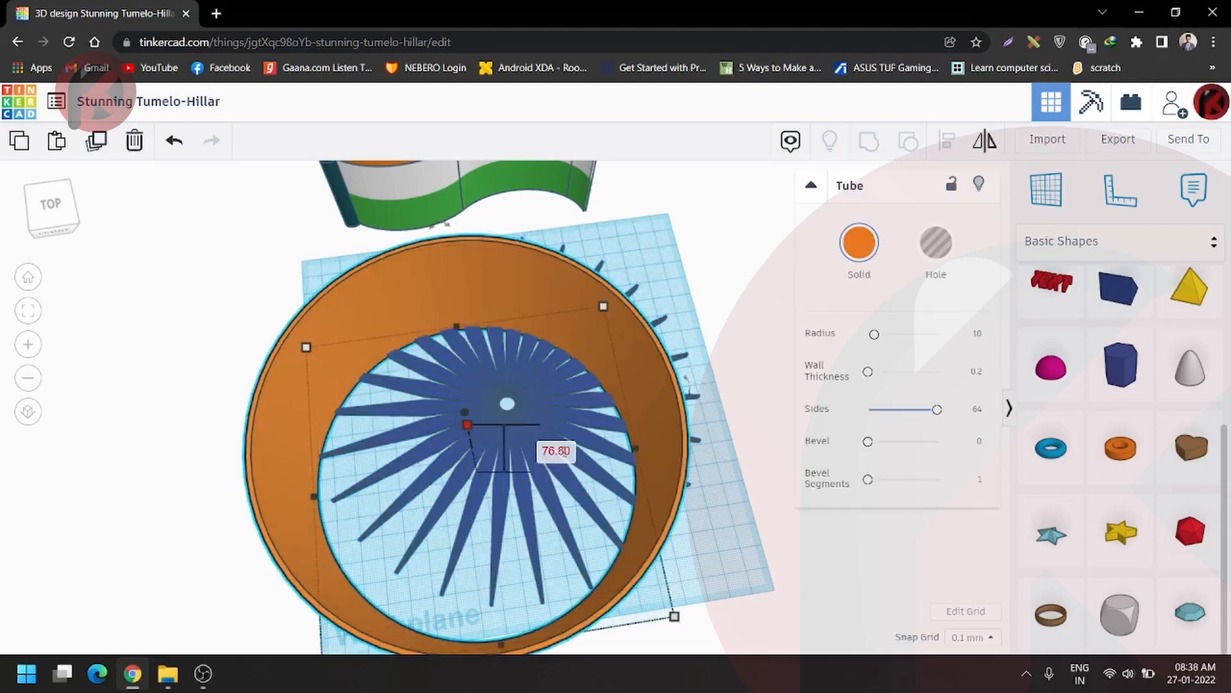
pyautogui.press('Return')
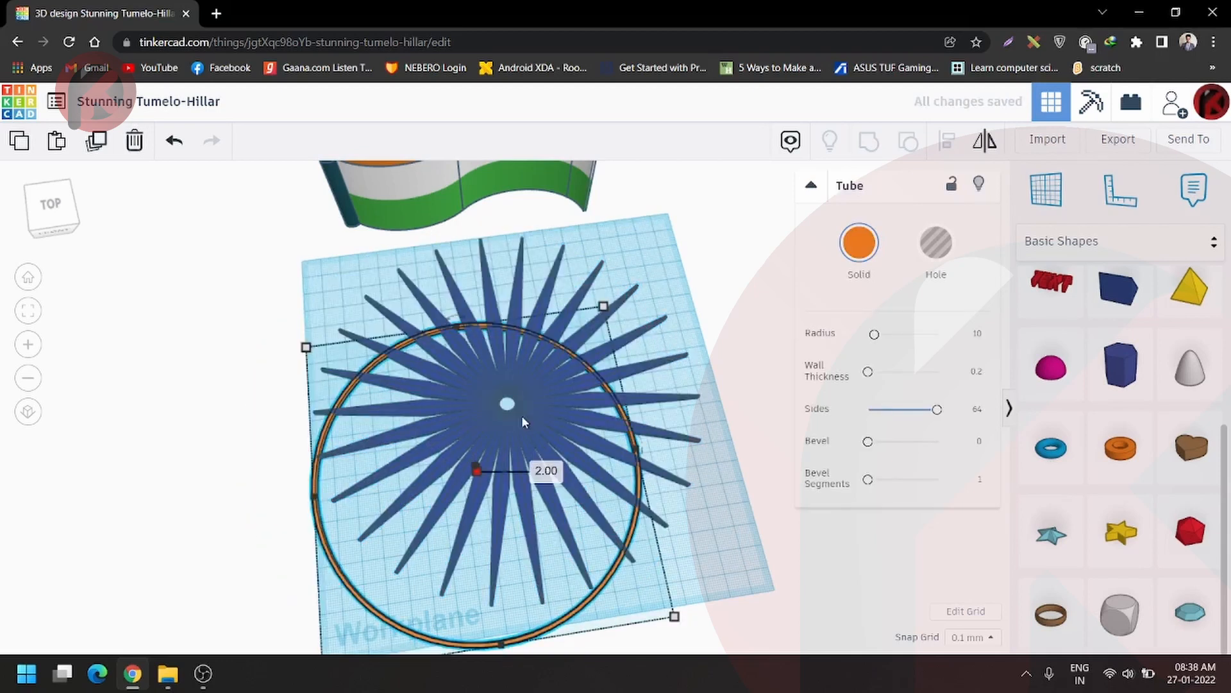
# - Align the orange ring and the spoke wheel on their centres in both horizontal directions
pyautogui.moveTo(522, 417); pyautogui.dragTo(518, 425, button='right')
pyautogui.keyDown('shift'); pyautogui.click(538, 417); pyautogui.keyUp('shift')
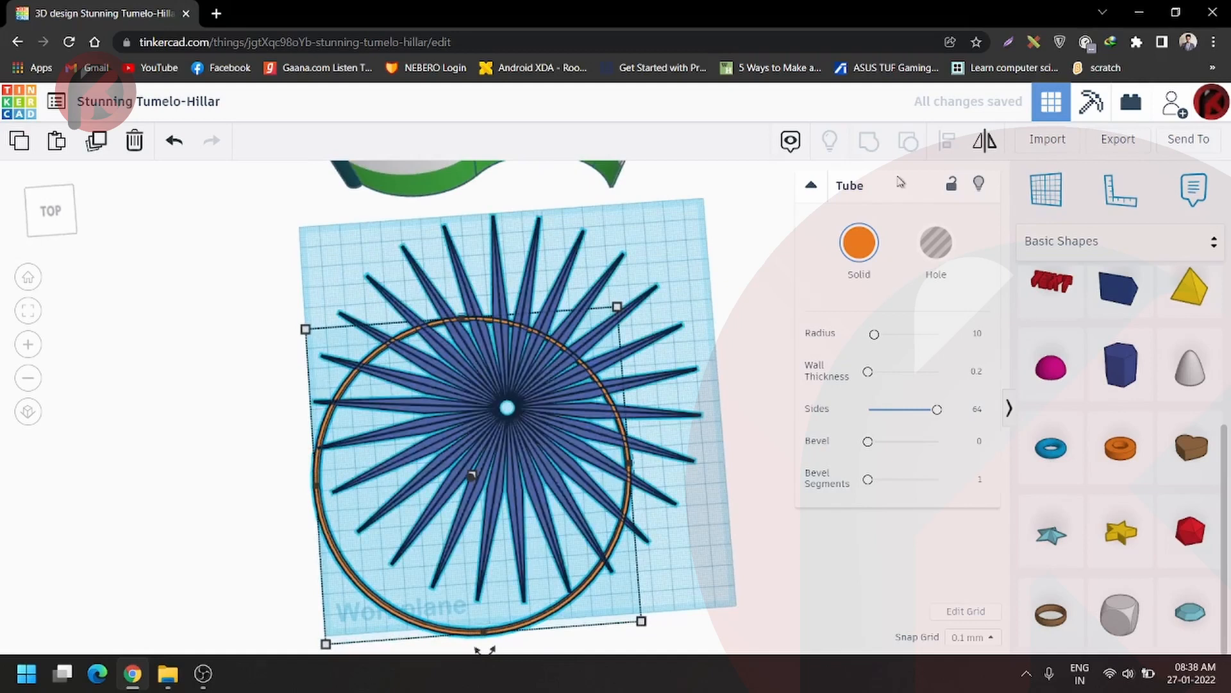
pyautogui.scroll(-3, 573, 351)
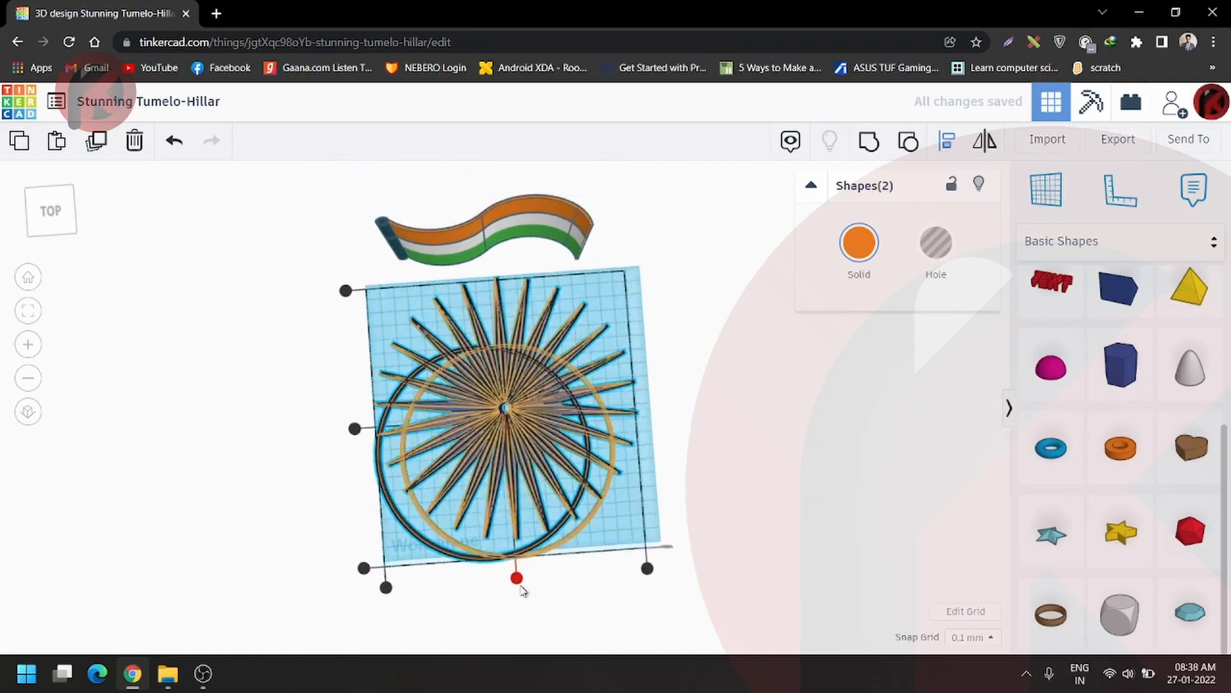
pyautogui.click(357, 429)
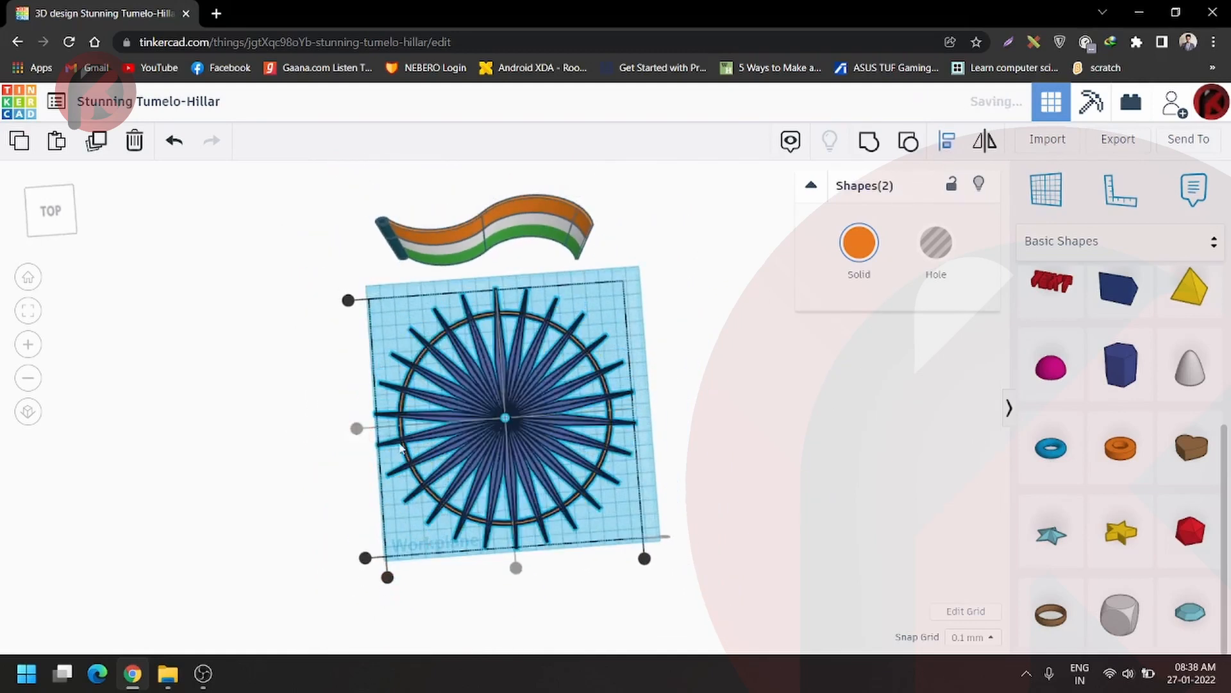
pyautogui.scroll(3, 548, 411)
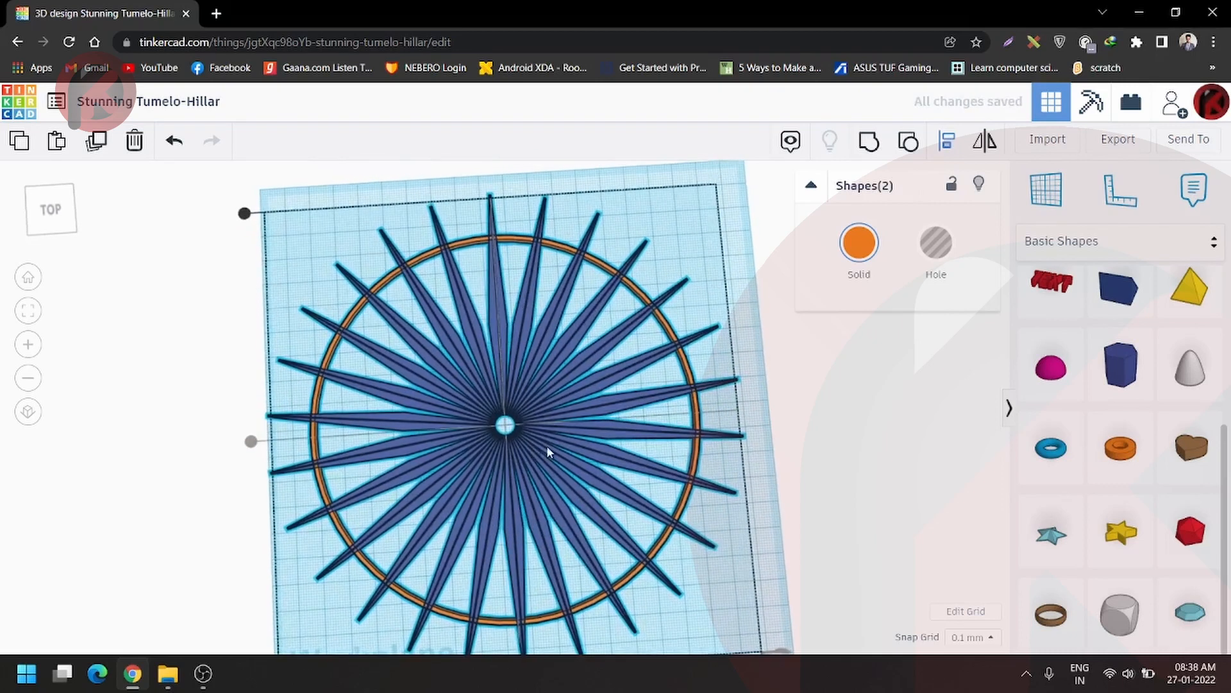
pyautogui.scroll(-1, 547, 446)
pyautogui.scroll(-2, 536, 495)
pyautogui.click(574, 505)
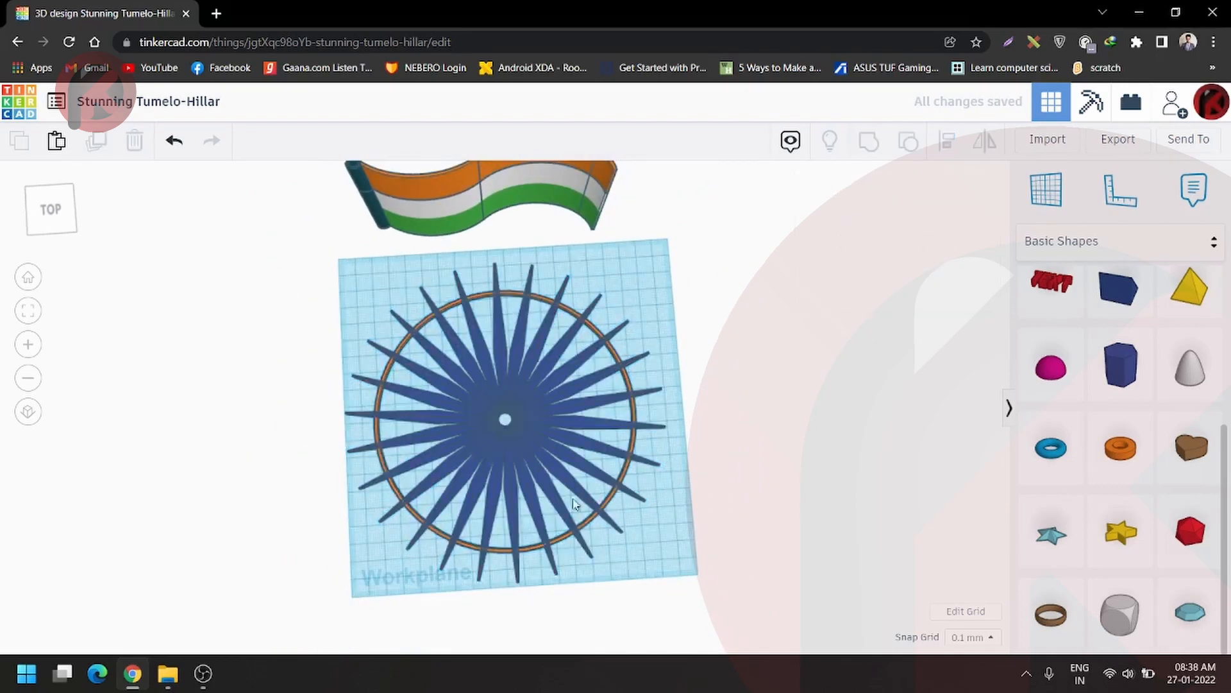
# - Enlarge the orange ring and set both its width and depth to 186.22 mm, matching the spoke wheel's width
pyautogui.click(594, 527)
pyautogui.moveTo(645, 544); pyautogui.dragTo(716, 584)
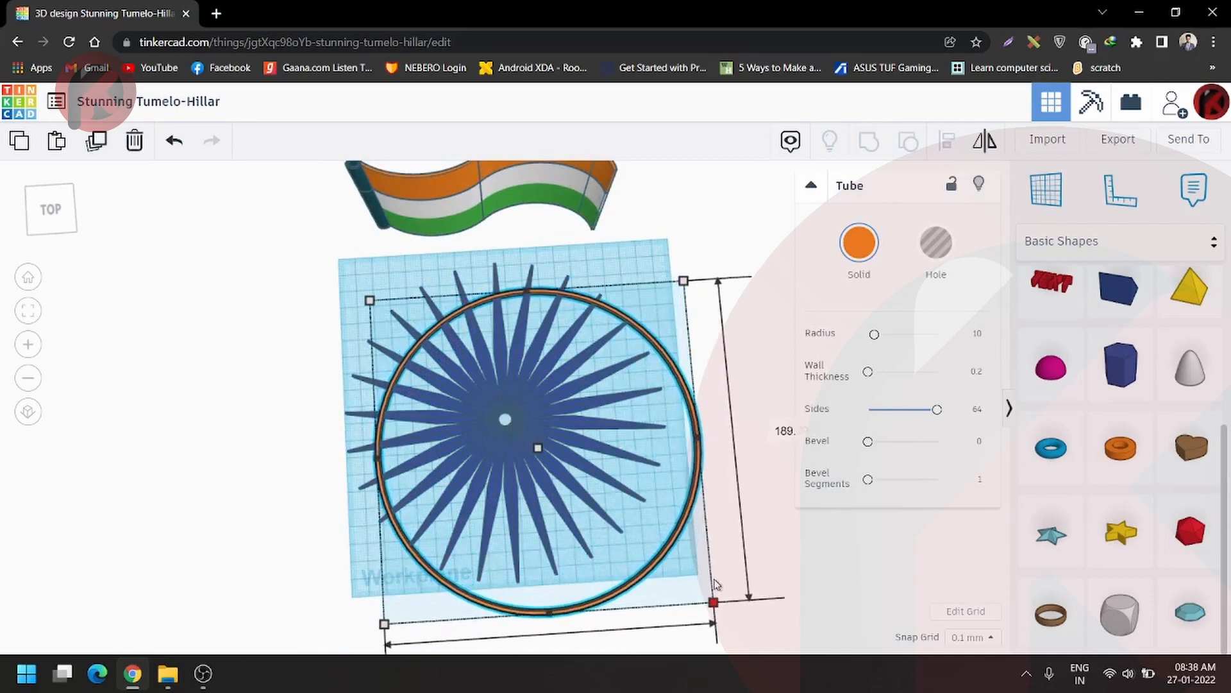
pyautogui.click(545, 438)
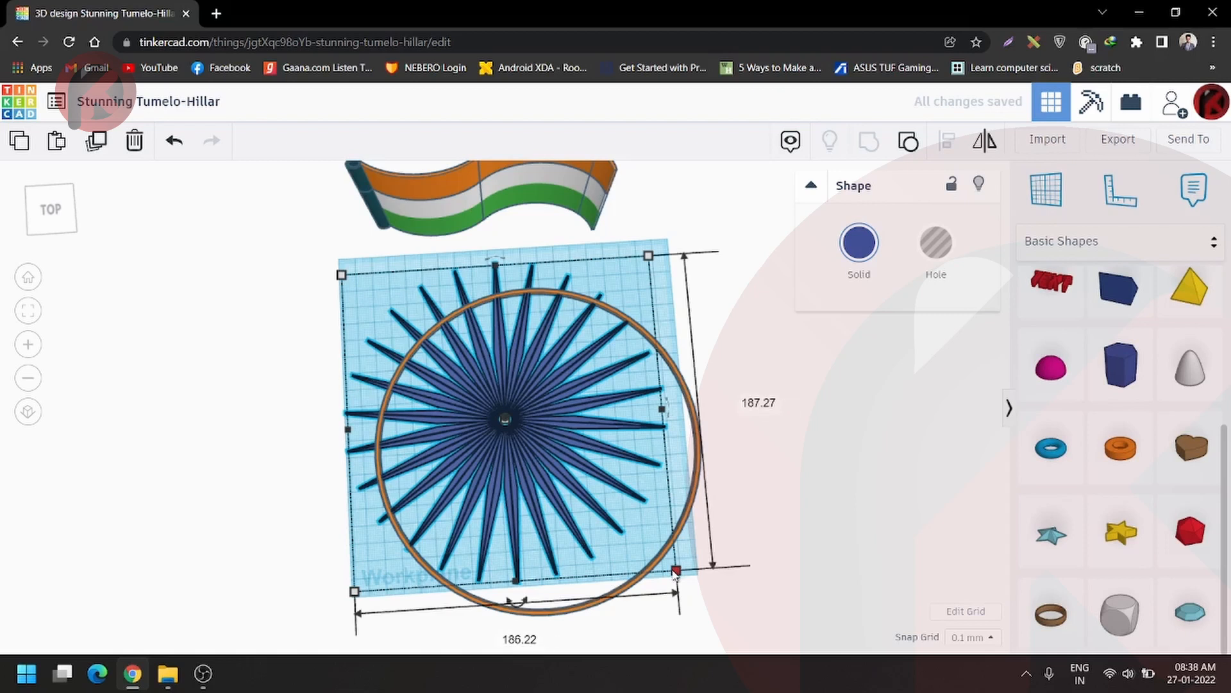
pyautogui.click(519, 638)
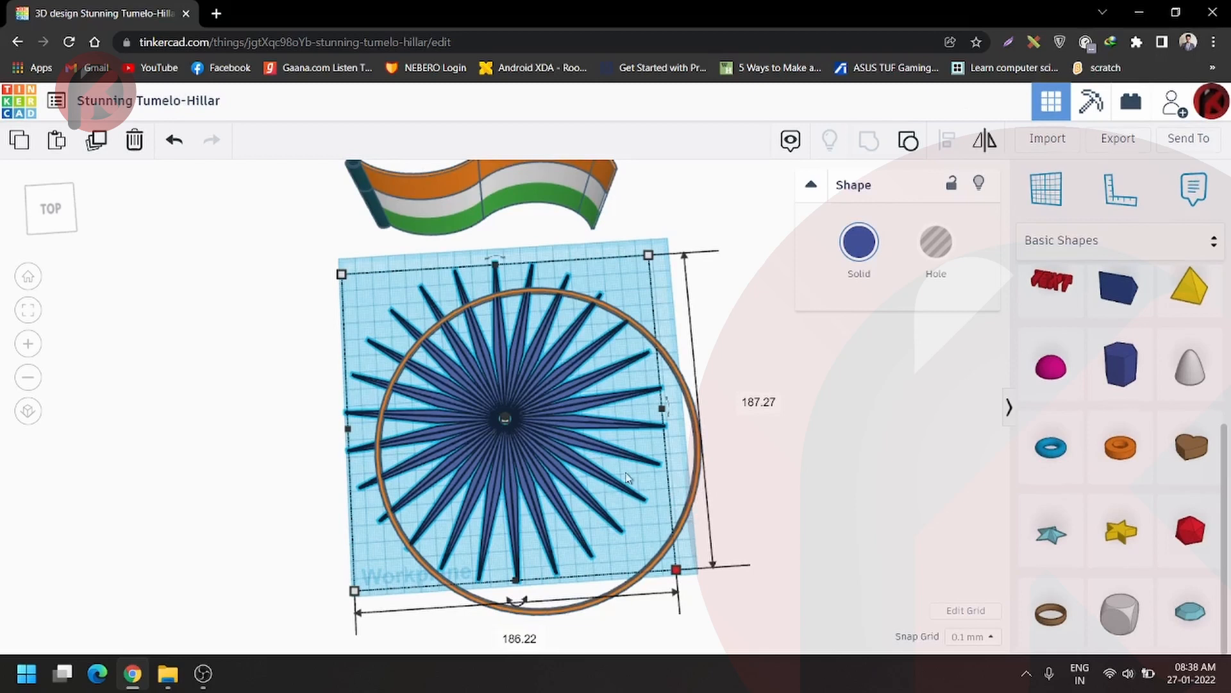
pyautogui.scroll(-4, 628, 478)
pyautogui.click(602, 500)
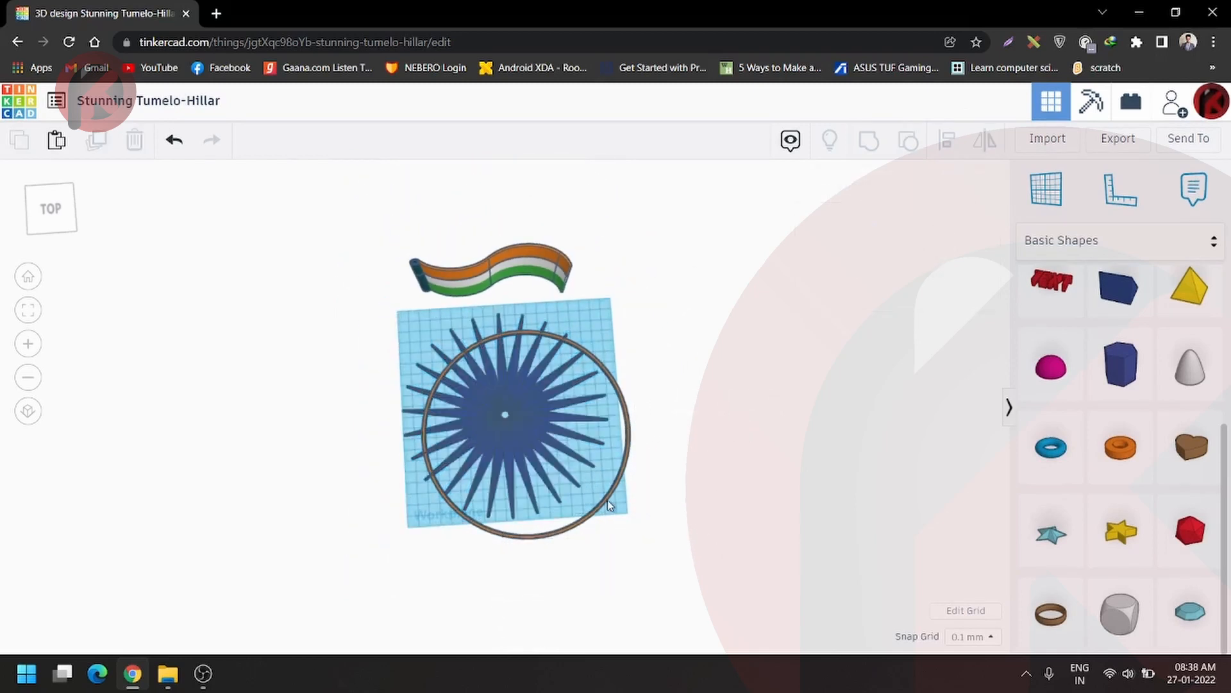
pyautogui.click(576, 531)
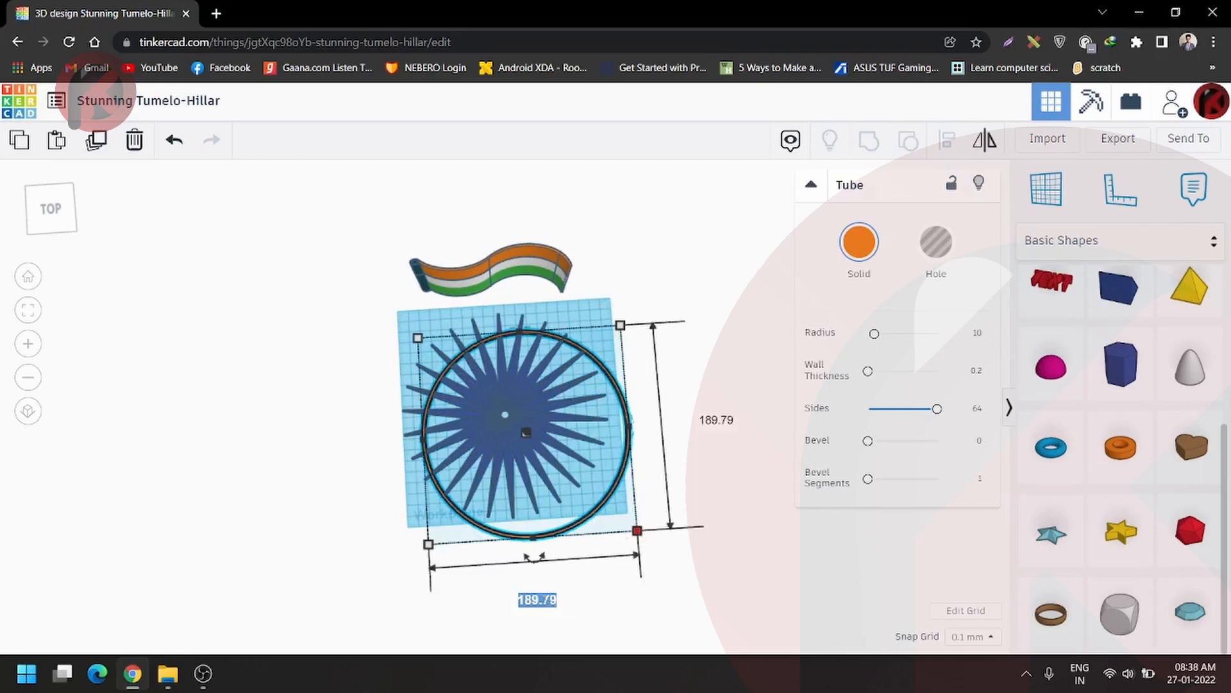
pyautogui.click(720, 419)
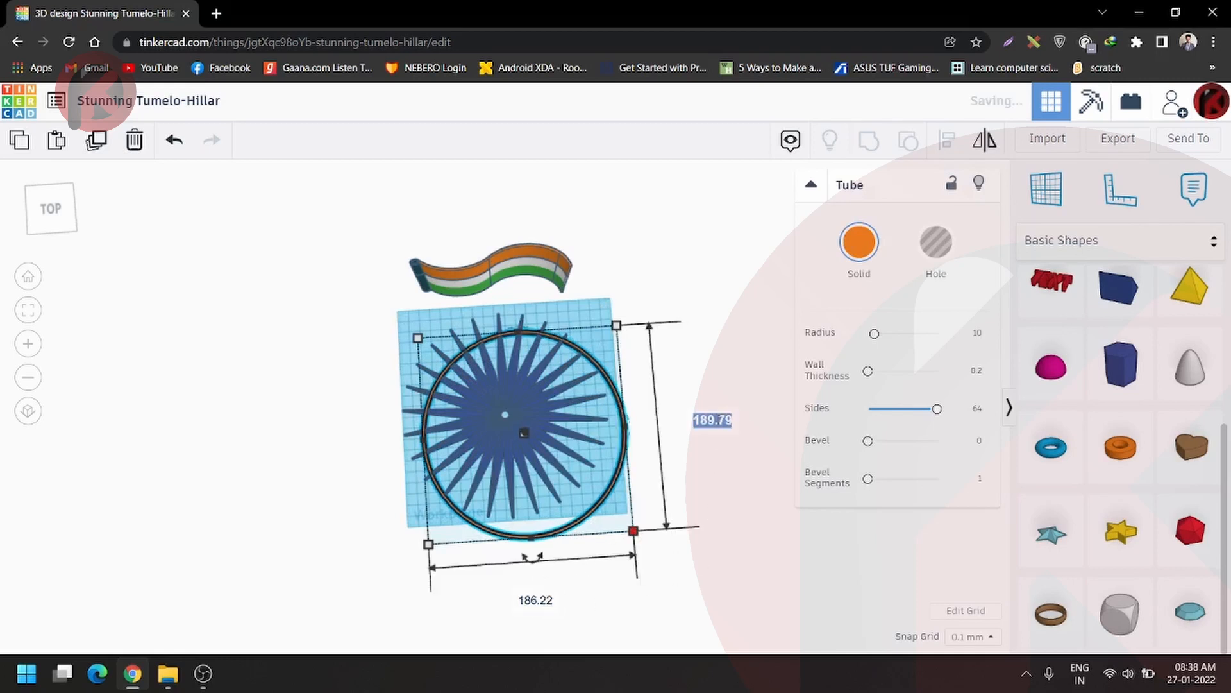
pyautogui.write('186.22')
pyautogui.press('Return')
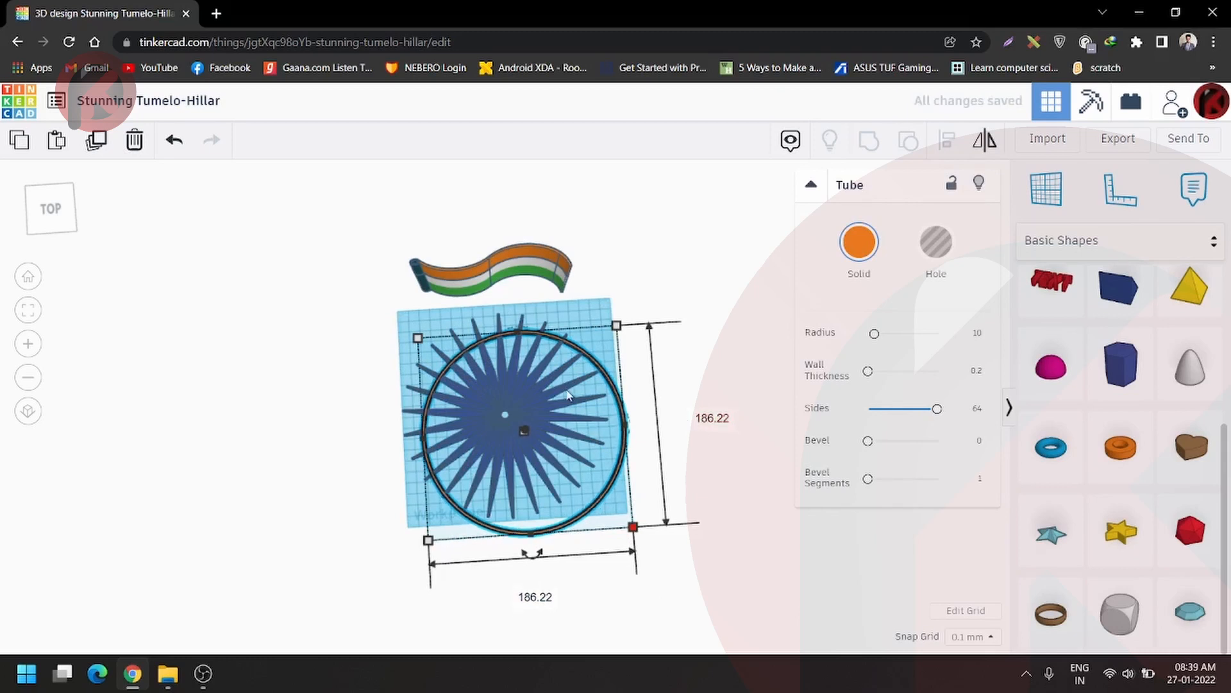
# - Centre the enlarged ring and the spoke wheel on each other along both horizontal axes
pyautogui.keyDown('shift'); pyautogui.click(529, 415); pyautogui.keyUp('shift')
pyautogui.click(937, 151)
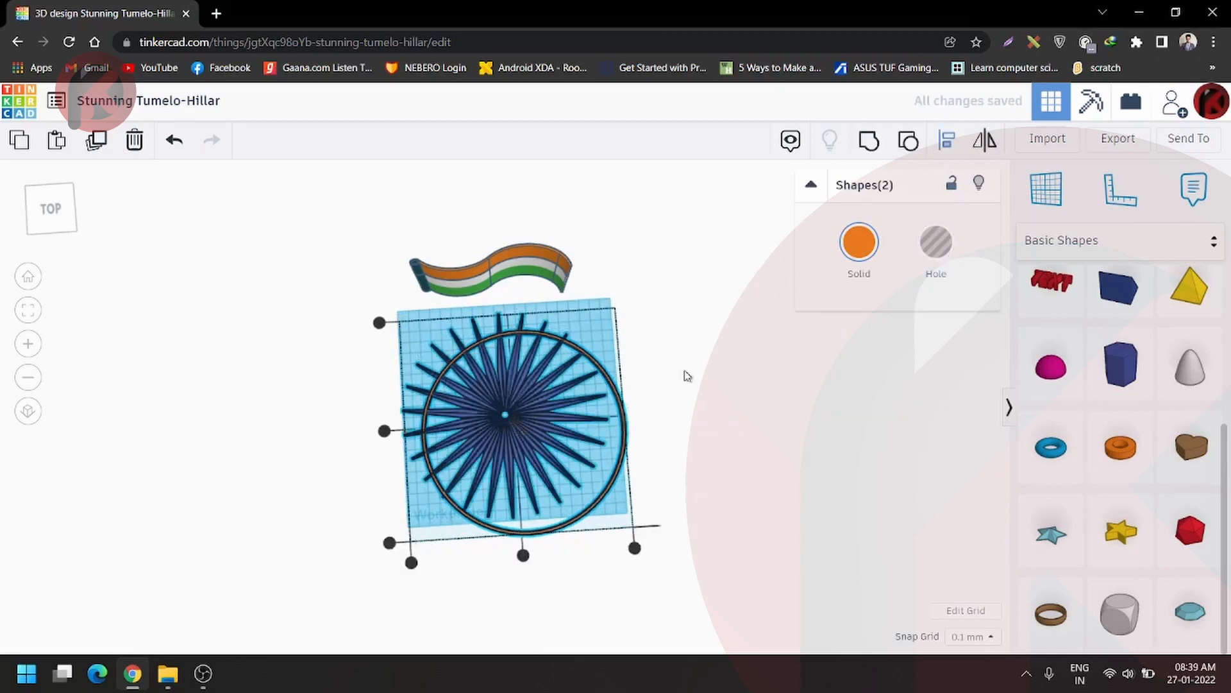
pyautogui.click(523, 555)
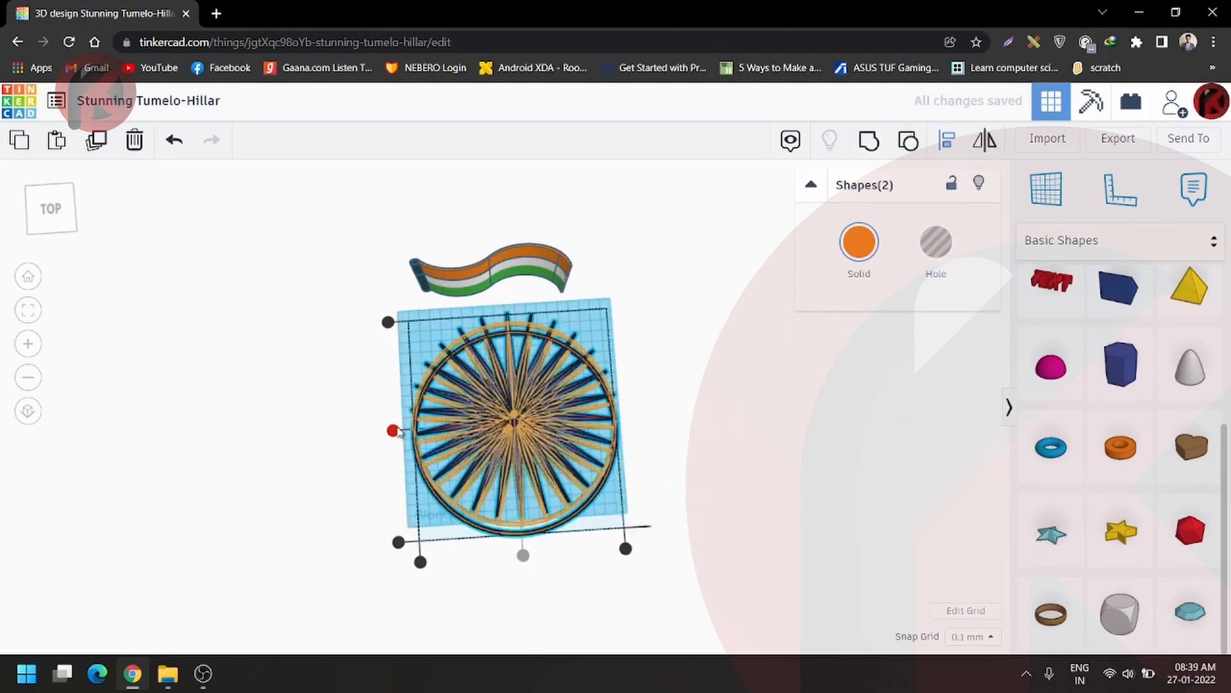
pyautogui.click(393, 431)
pyautogui.click(772, 417)
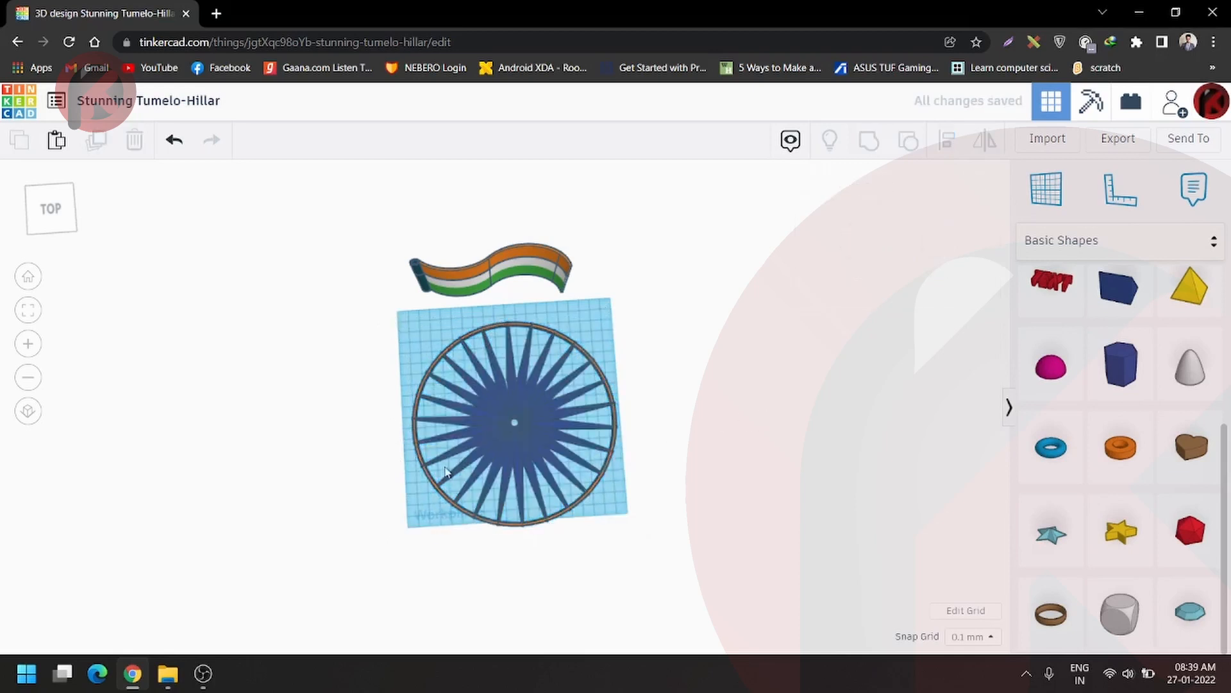
pyautogui.scroll(5, 490, 419)
pyautogui.scroll(-2, 491, 419)
pyautogui.scroll(-1, 491, 418)
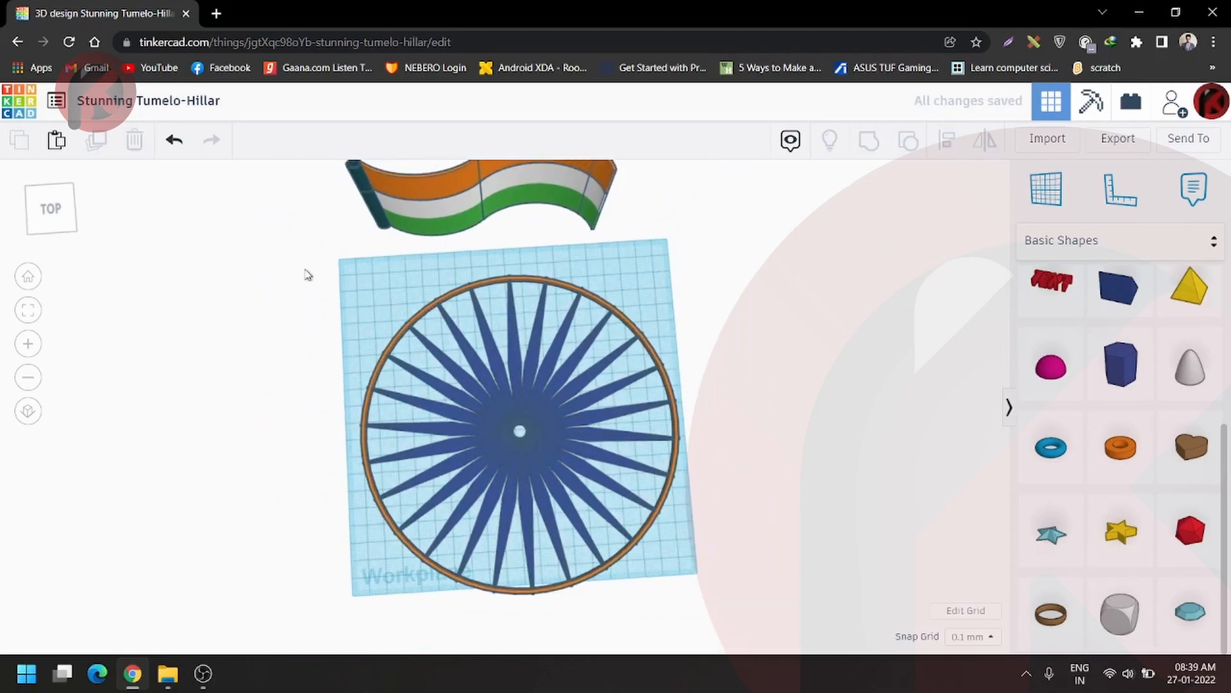
# - Group the ring and the spoke wheel into one blue shape
pyautogui.moveTo(709, 568); pyautogui.dragTo(801, 587)
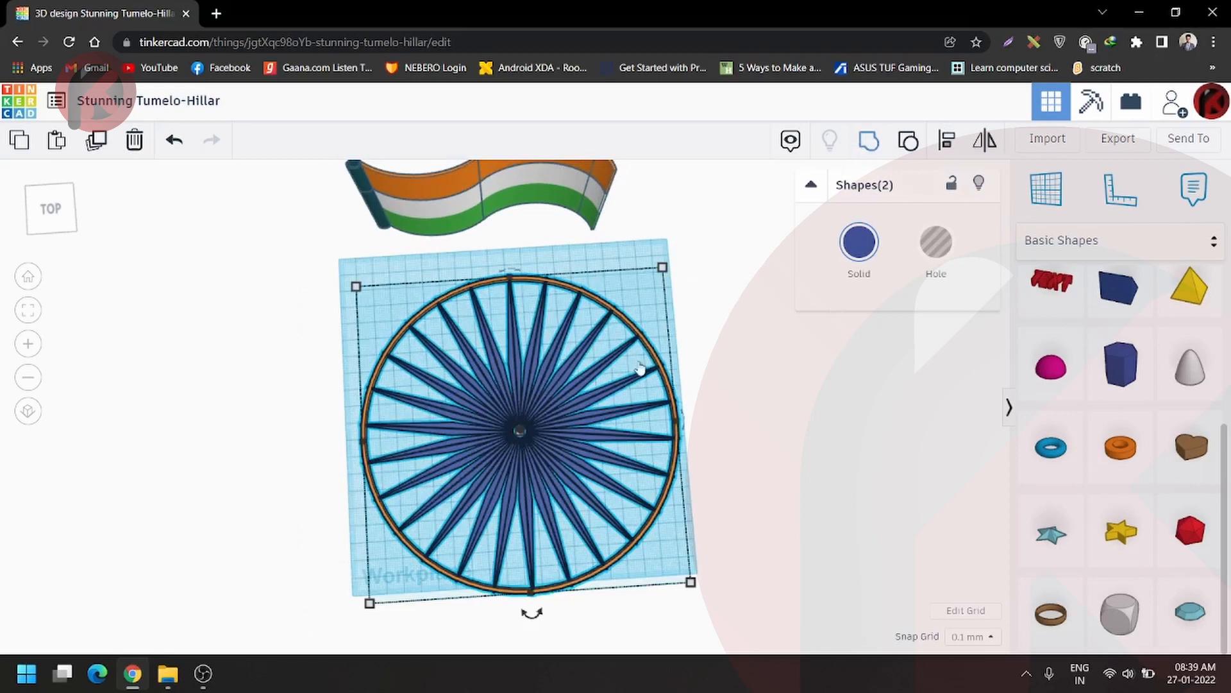
pyautogui.hotkey('ctrl', 'g')
pyautogui.scroll(3, 570, 438)
pyautogui.moveTo(570, 440); pyautogui.dragTo(512, 453, button='right')
pyautogui.scroll(-3, 513, 451)
pyautogui.moveTo(579, 414); pyautogui.dragTo(429, 409, button='right')
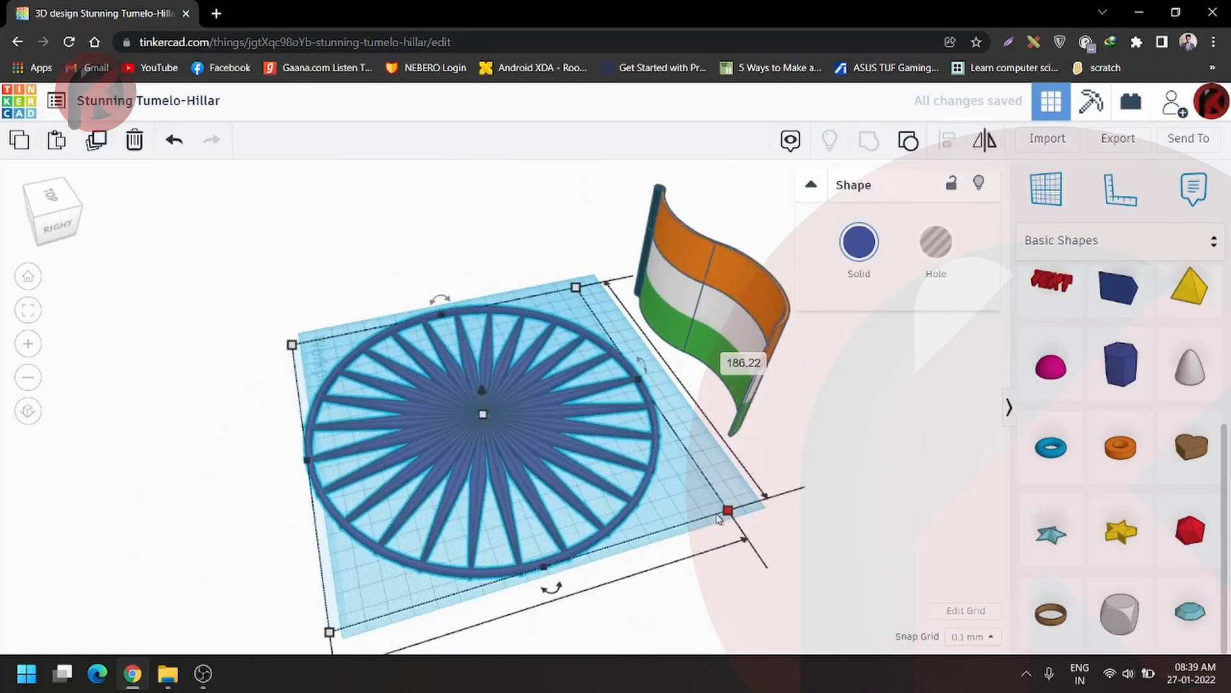
# - Scale the grouped wheel down to about 78 mm across and bring the flag onto the workplane behind it
pyautogui.moveTo(719, 518); pyautogui.dragTo(435, 414)
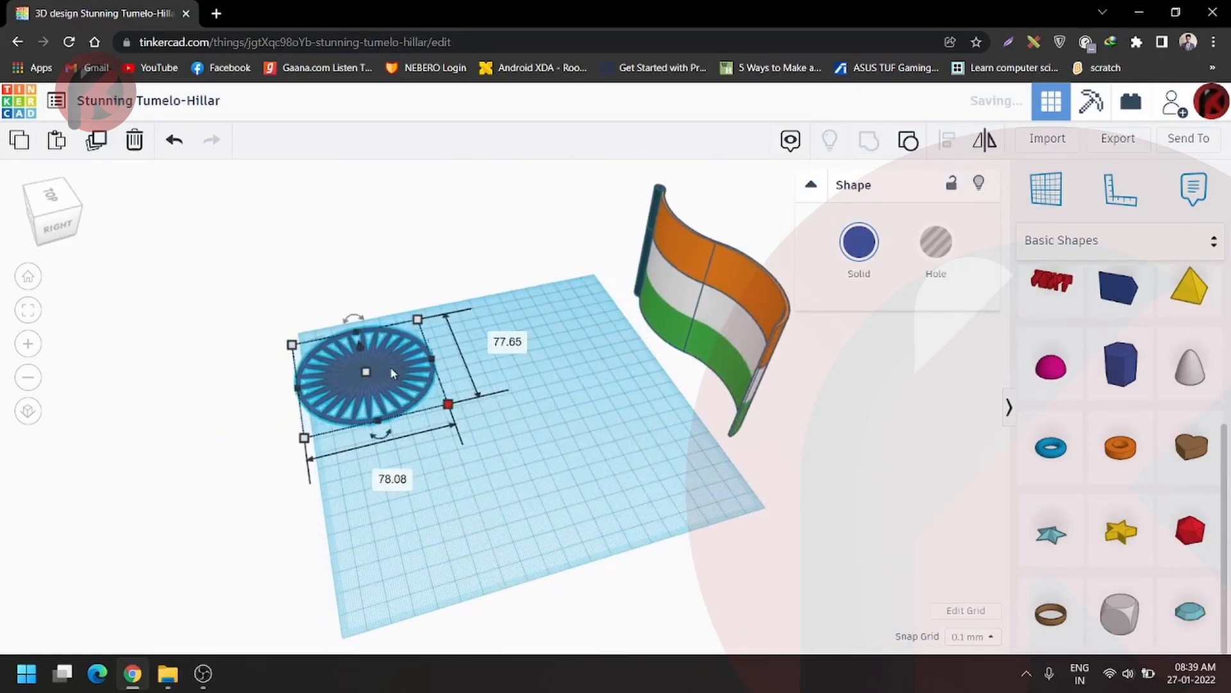
pyautogui.moveTo(393, 374); pyautogui.dragTo(566, 280, button='right')
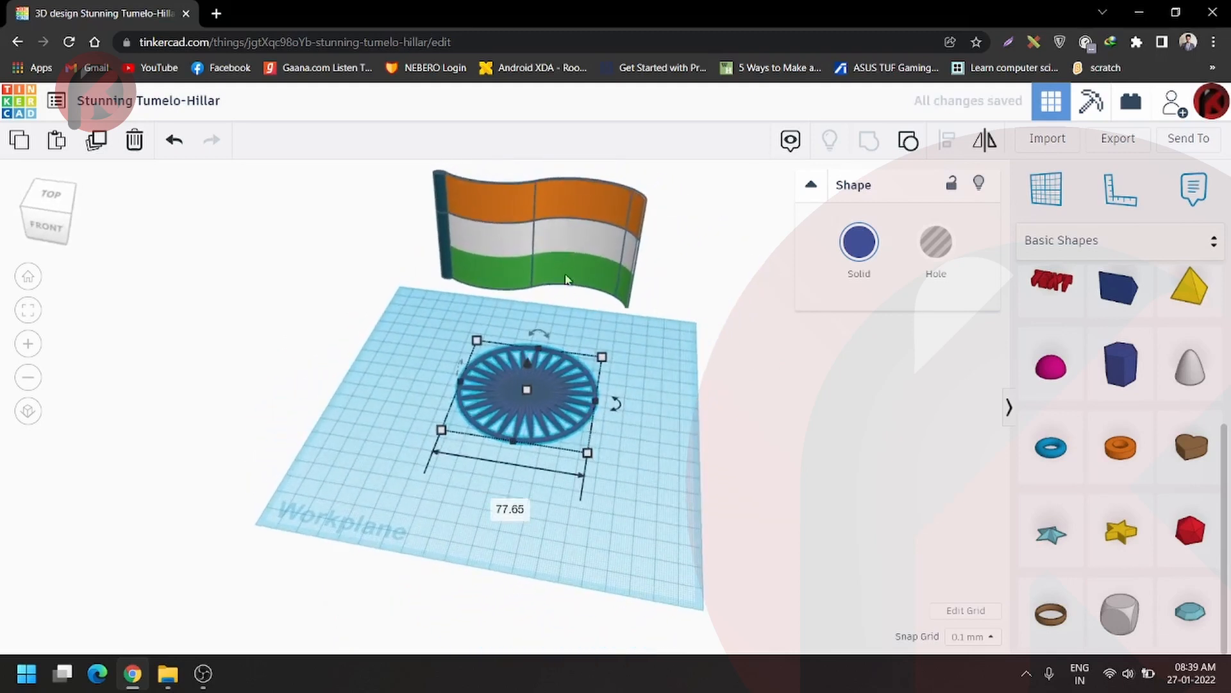
pyautogui.moveTo(541, 272); pyautogui.dragTo(539, 302)
pyautogui.moveTo(610, 413); pyautogui.dragTo(478, 436, button='right')
pyautogui.click(472, 438)
pyautogui.scroll(5, 491, 470)
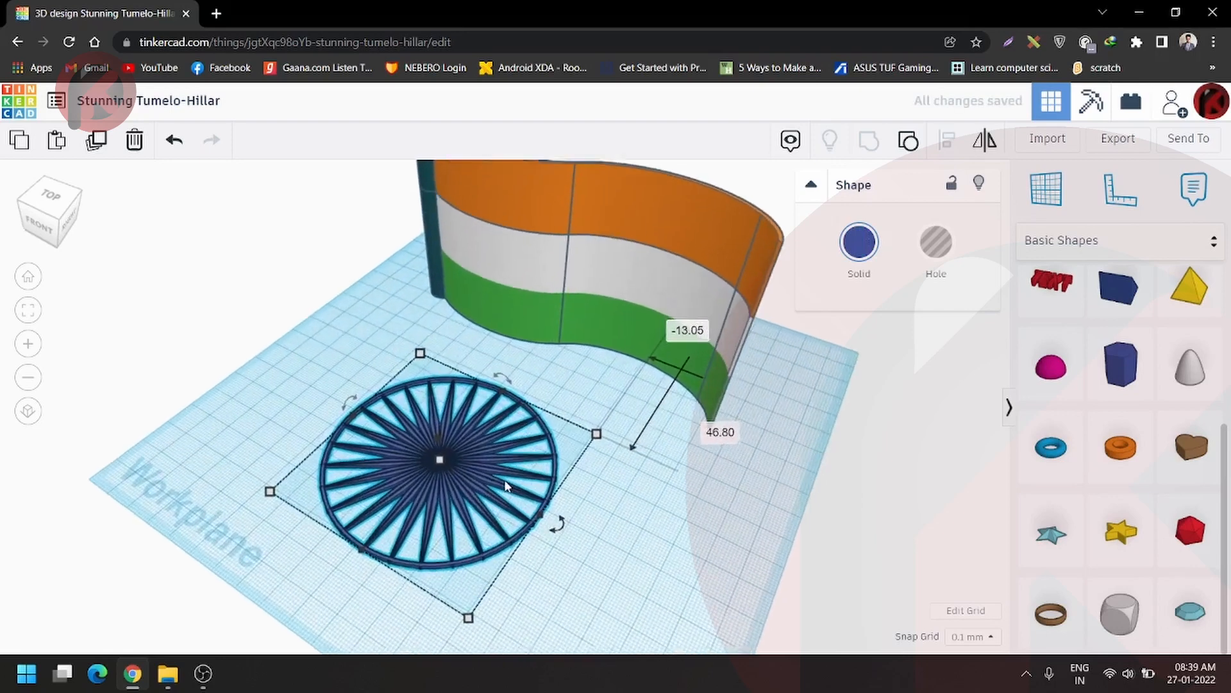
# - Scale the wheel down to about 38.46 by 38.25 mm and rotate it 90° so it stands upright
pyautogui.moveTo(628, 450); pyautogui.dragTo(410, 491)
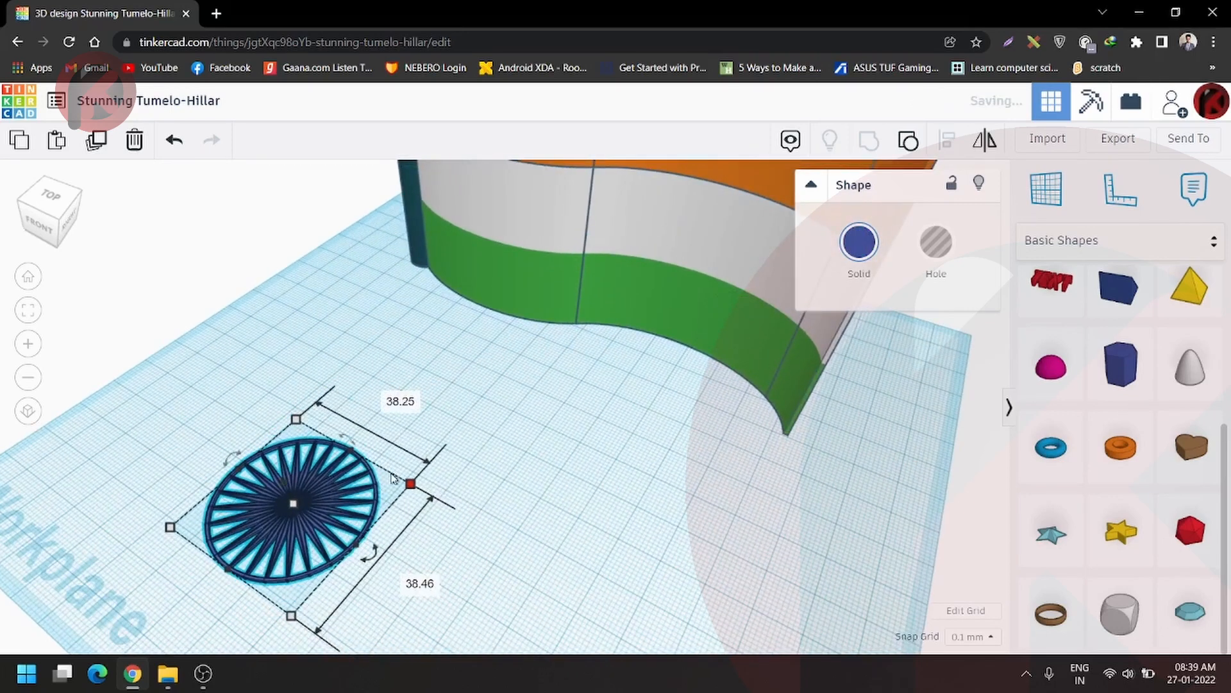
pyautogui.moveTo(410, 490); pyautogui.dragTo(356, 385, button='right')
pyautogui.moveTo(357, 385); pyautogui.dragTo(345, 350)
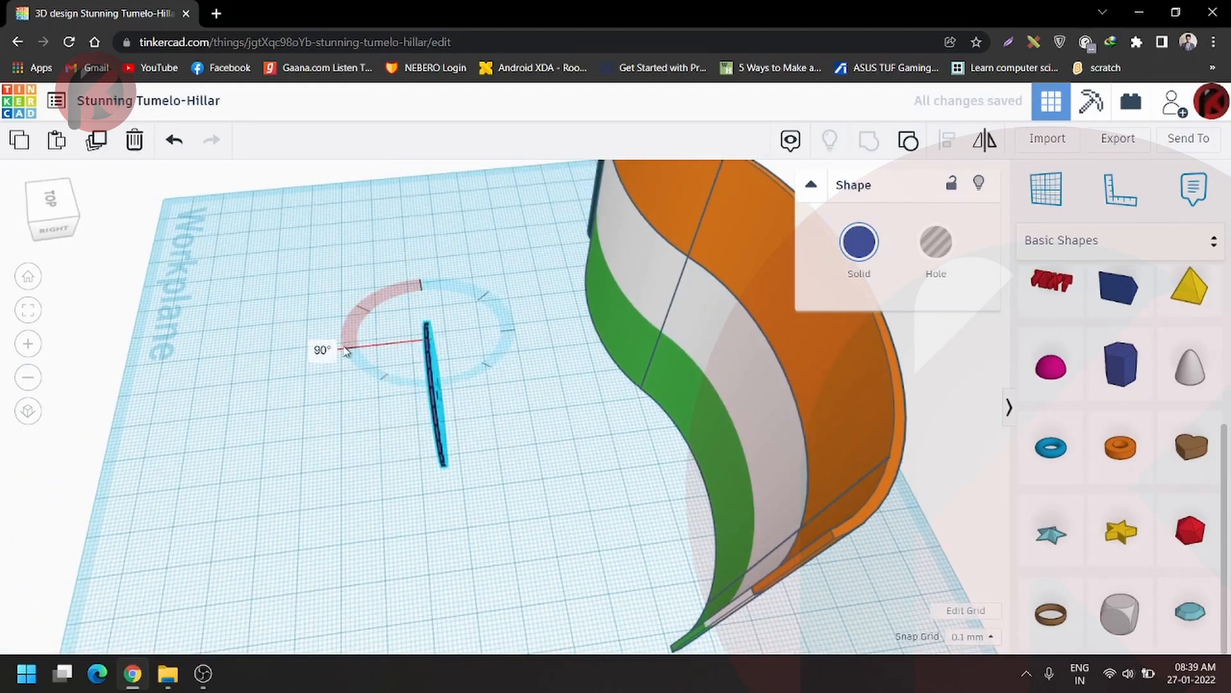
pyautogui.moveTo(399, 420); pyautogui.dragTo(673, 330, button='right')
# - Raise the upright wheel to 12.80 mm above the workplane and move it close to the middle of the flag's front face
pyautogui.moveTo(487, 341); pyautogui.dragTo(518, 270)
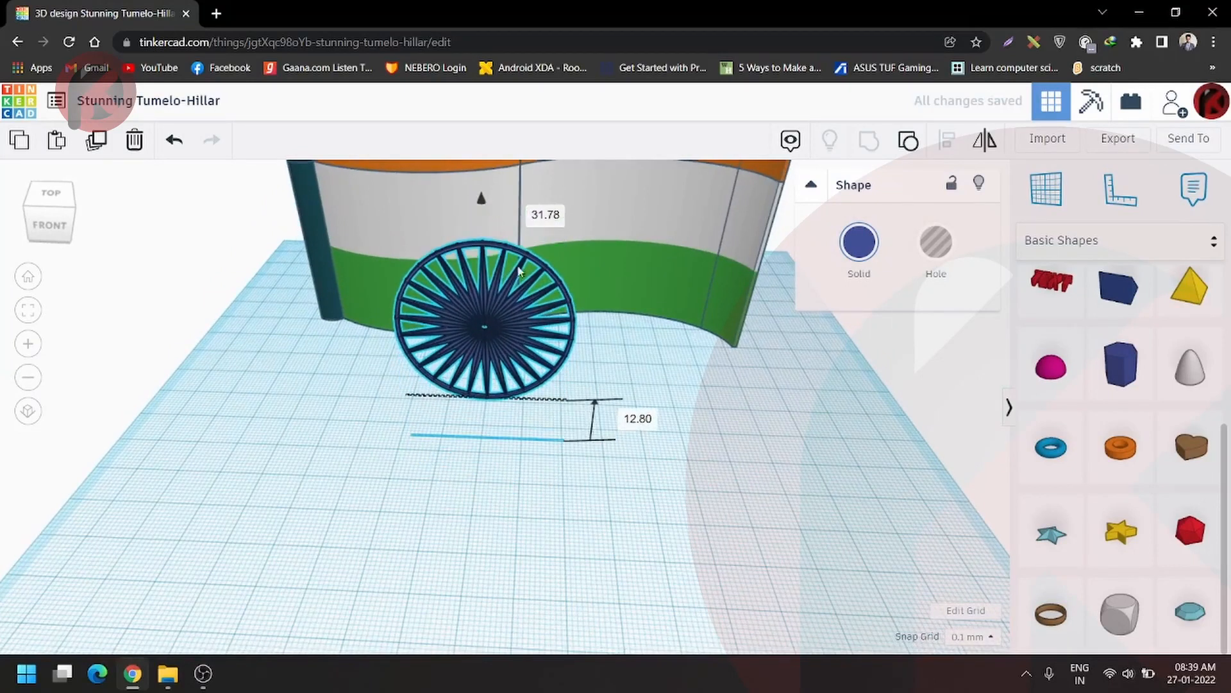
pyautogui.scroll(-5, 502, 237)
pyautogui.moveTo(466, 446); pyautogui.dragTo(544, 392)
pyautogui.moveTo(661, 456); pyautogui.dragTo(529, 459, button='right')
pyautogui.scroll(5, 532, 469)
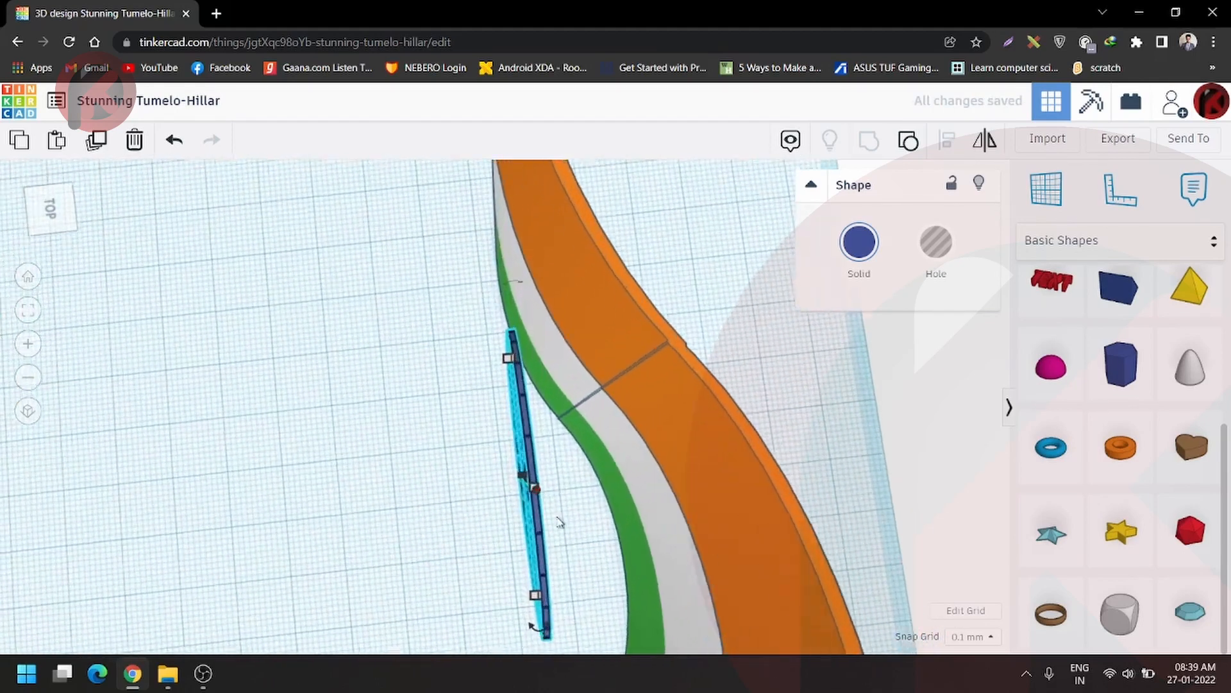
pyautogui.moveTo(504, 521); pyautogui.dragTo(746, 456, button='right')
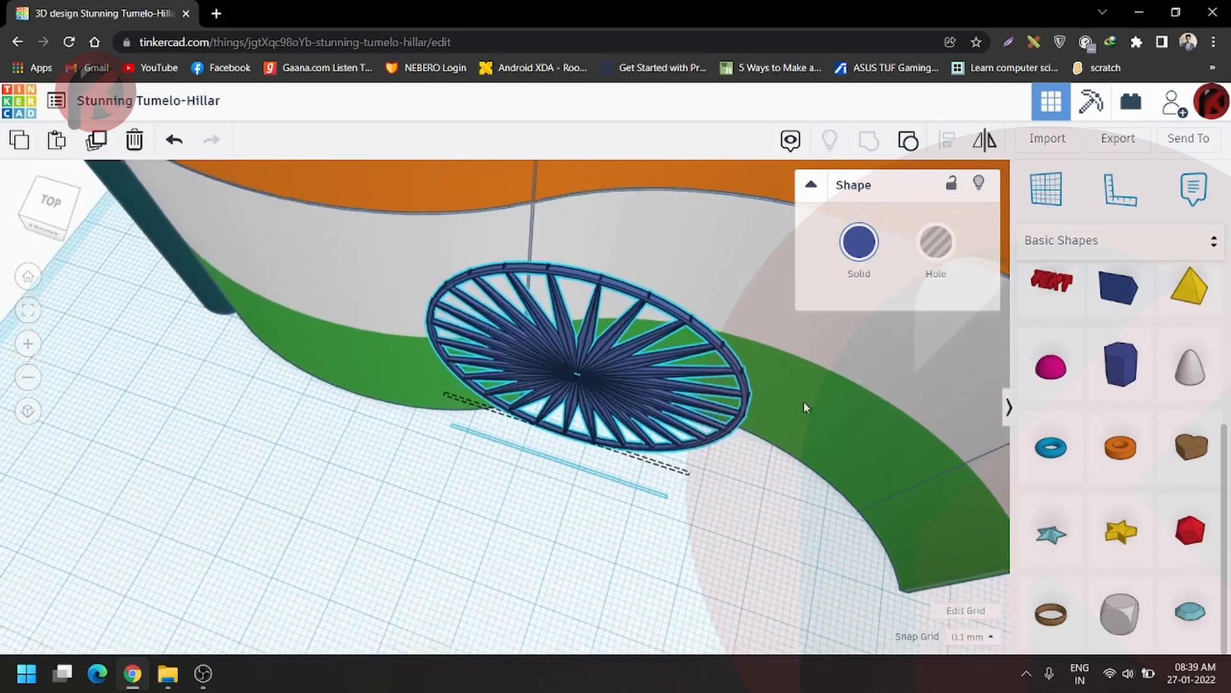
pyautogui.moveTo(805, 406); pyautogui.dragTo(429, 465, button='right')
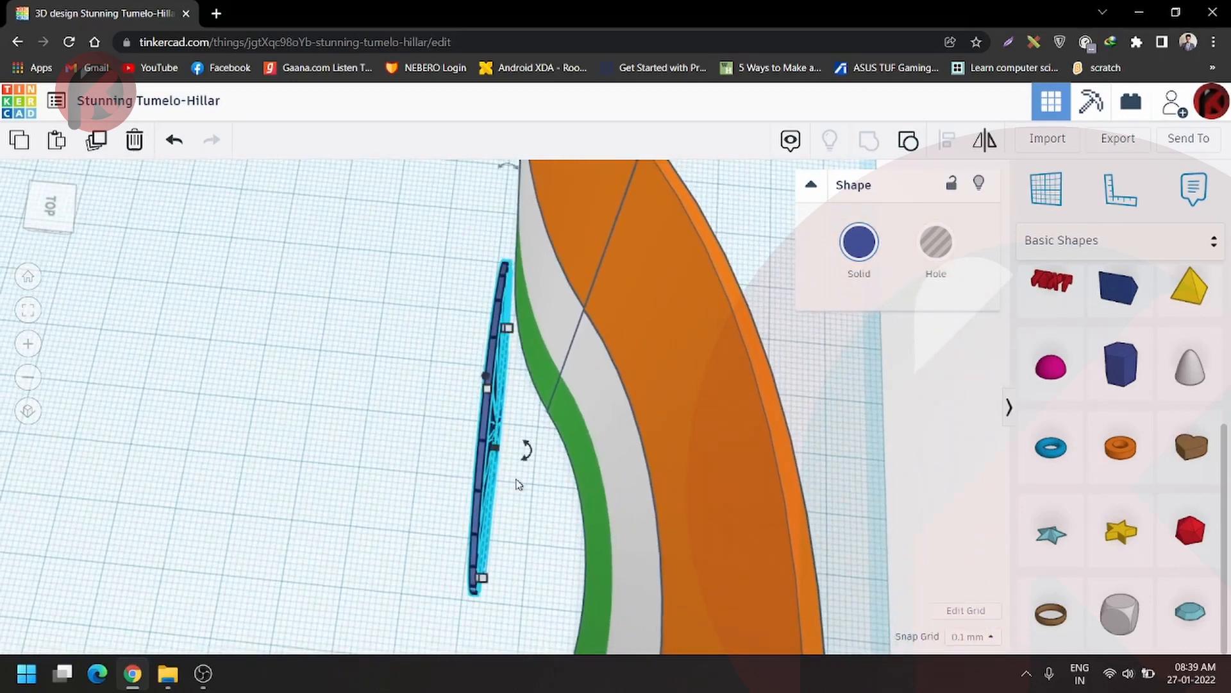
pyautogui.moveTo(517, 483); pyautogui.dragTo(491, 440, button='right')
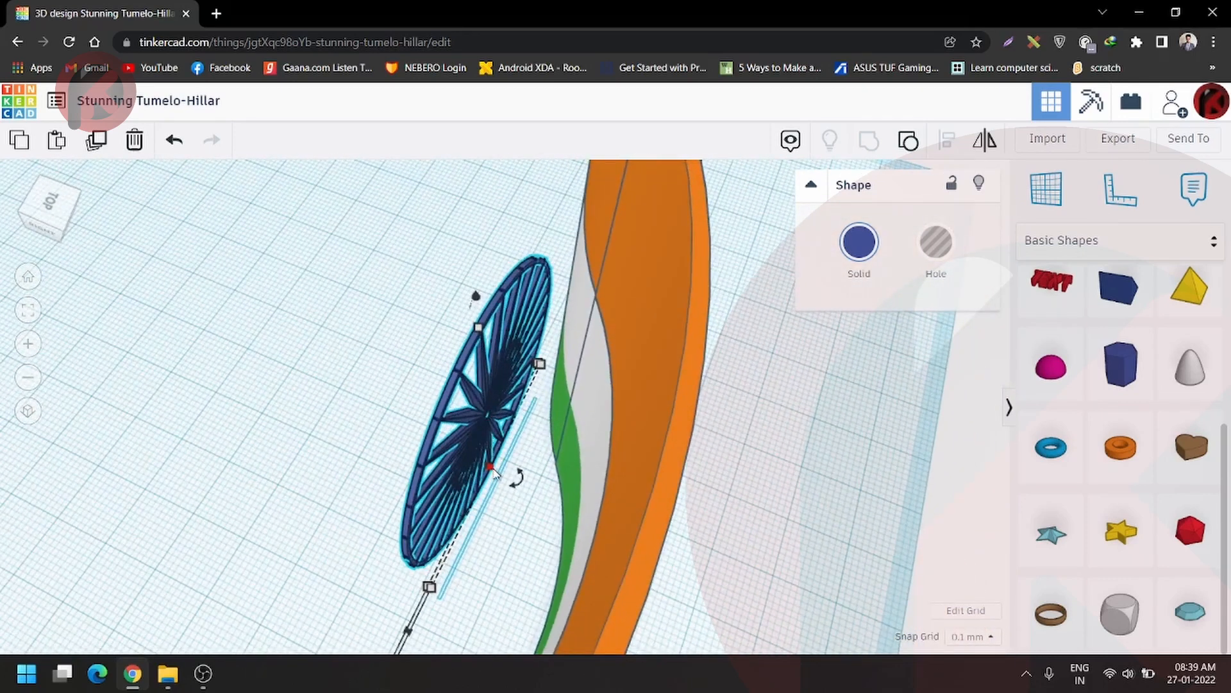
# - Stretch the wheel's depth so it extends through the curved flag
pyautogui.moveTo(494, 472); pyautogui.dragTo(897, 561)
pyautogui.moveTo(646, 566); pyautogui.dragTo(1051, 463, button='right')
pyautogui.click(654, 508)
pyautogui.scroll(-3, 649, 509)
pyautogui.scroll(-4, 651, 509)
pyautogui.moveTo(649, 507); pyautogui.dragTo(516, 495, button='right')
pyautogui.scroll(-2, 527, 515)
# - Move the stretched wheel forward at the middle of the flag and scale it down to 31.70 mm tall
pyautogui.click(516, 371)
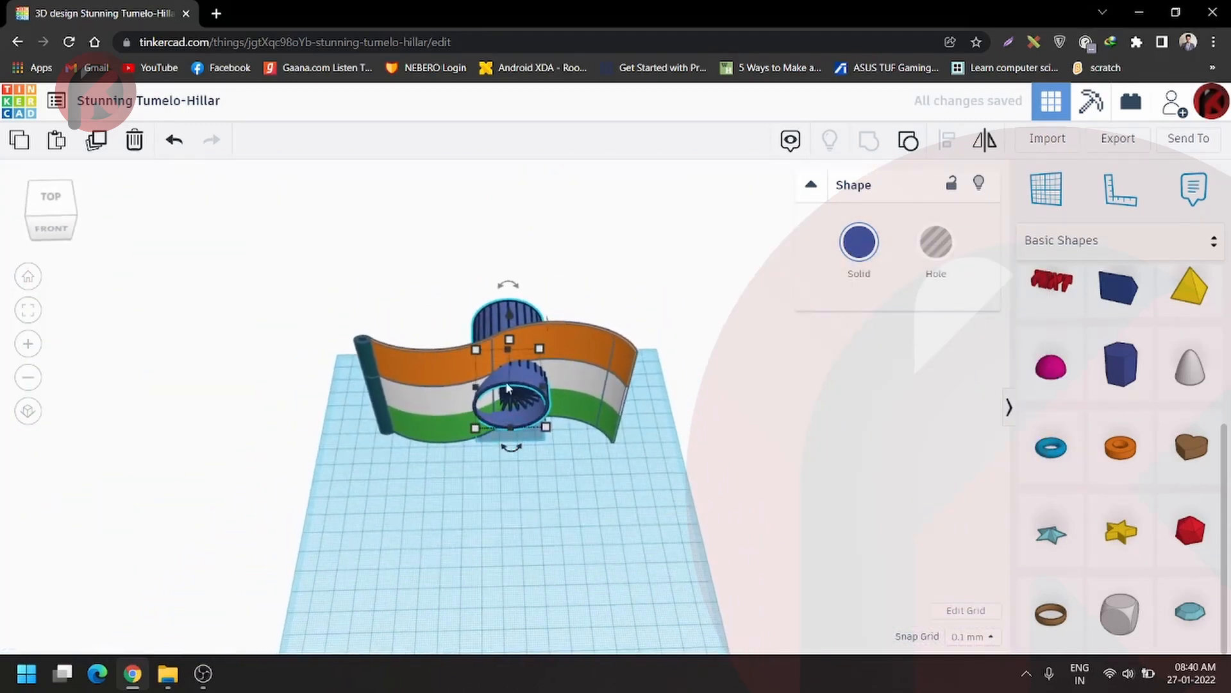
pyautogui.moveTo(516, 371); pyautogui.dragTo(536, 466)
pyautogui.moveTo(536, 466); pyautogui.dragTo(514, 406, button='right')
pyautogui.scroll(5, 508, 379)
pyautogui.click(515, 407)
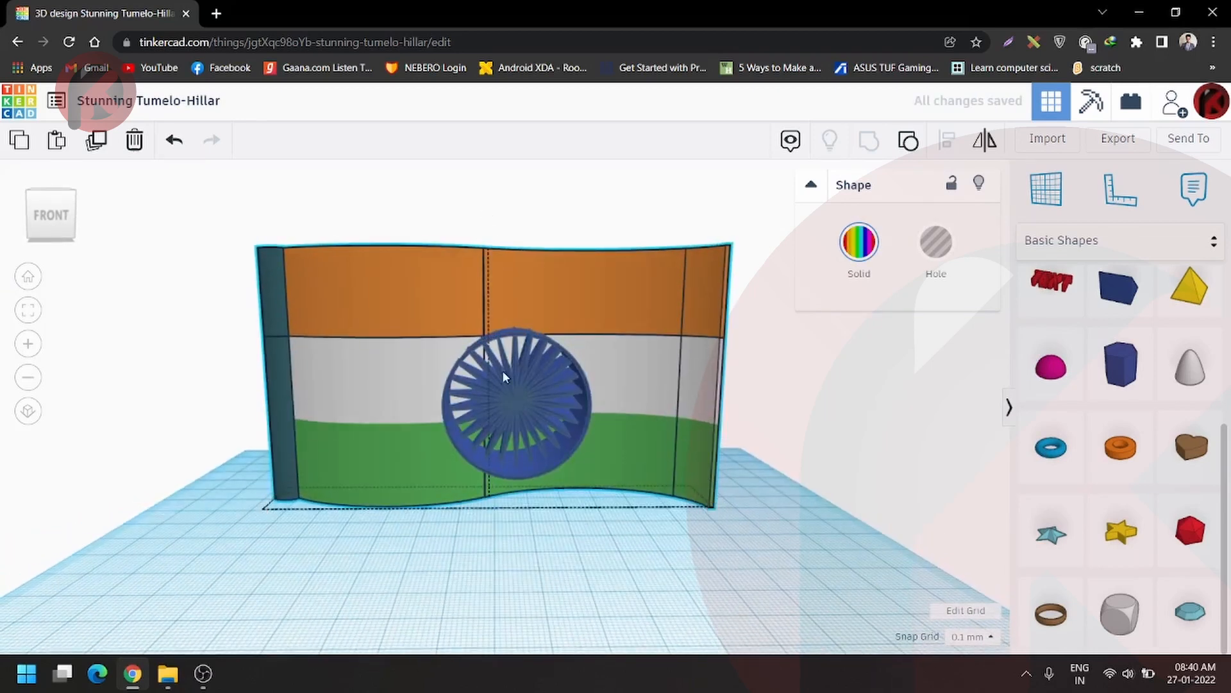
pyautogui.click(515, 338)
pyautogui.click(510, 334)
pyautogui.moveTo(513, 329); pyautogui.dragTo(509, 303)
pyautogui.moveTo(534, 372); pyautogui.dragTo(520, 333, button='right')
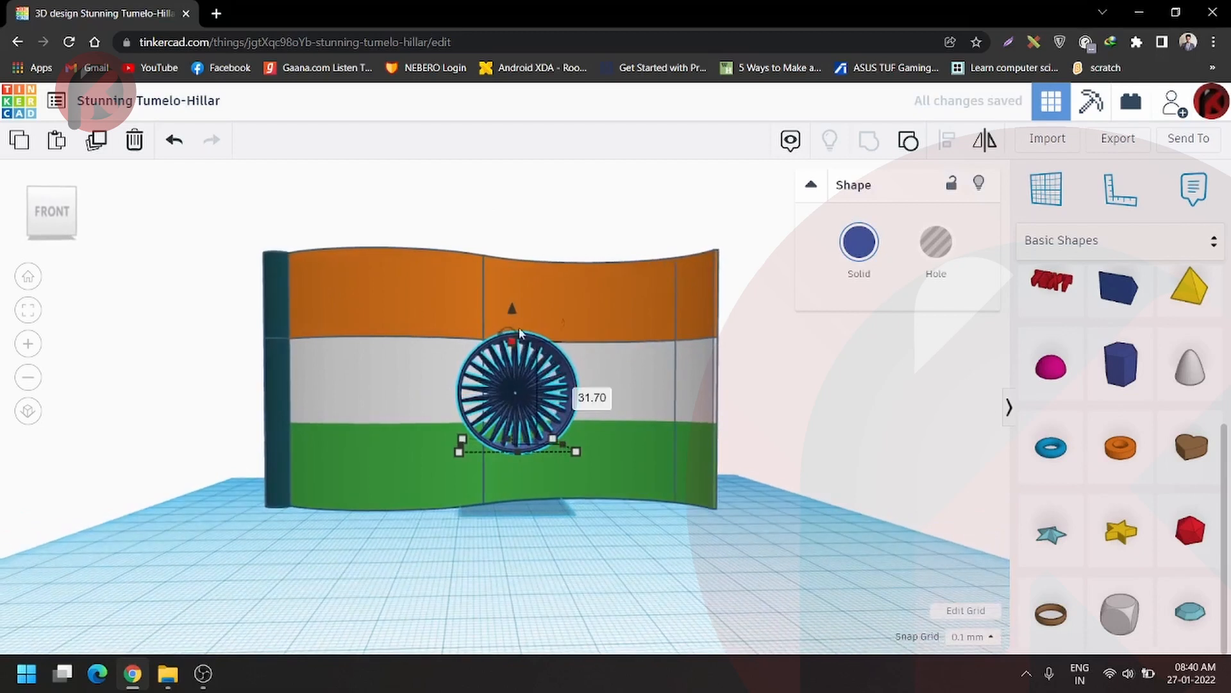
# - Raise the wheel to 25.50 mm above the workplane so it sits over the flag's white stripe
pyautogui.moveTo(515, 340); pyautogui.dragTo(515, 303)
pyautogui.moveTo(550, 411); pyautogui.dragTo(491, 367, button='right')
pyautogui.scroll(5, 493, 367)
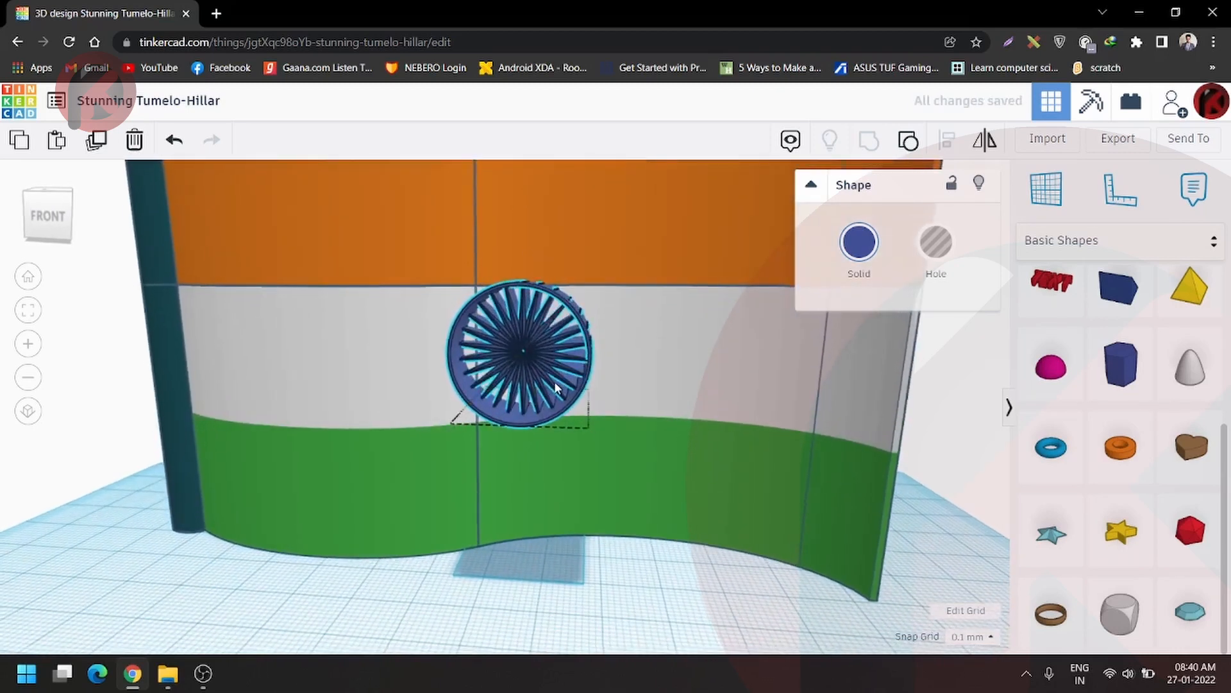
pyautogui.moveTo(528, 257); pyautogui.dragTo(583, 327)
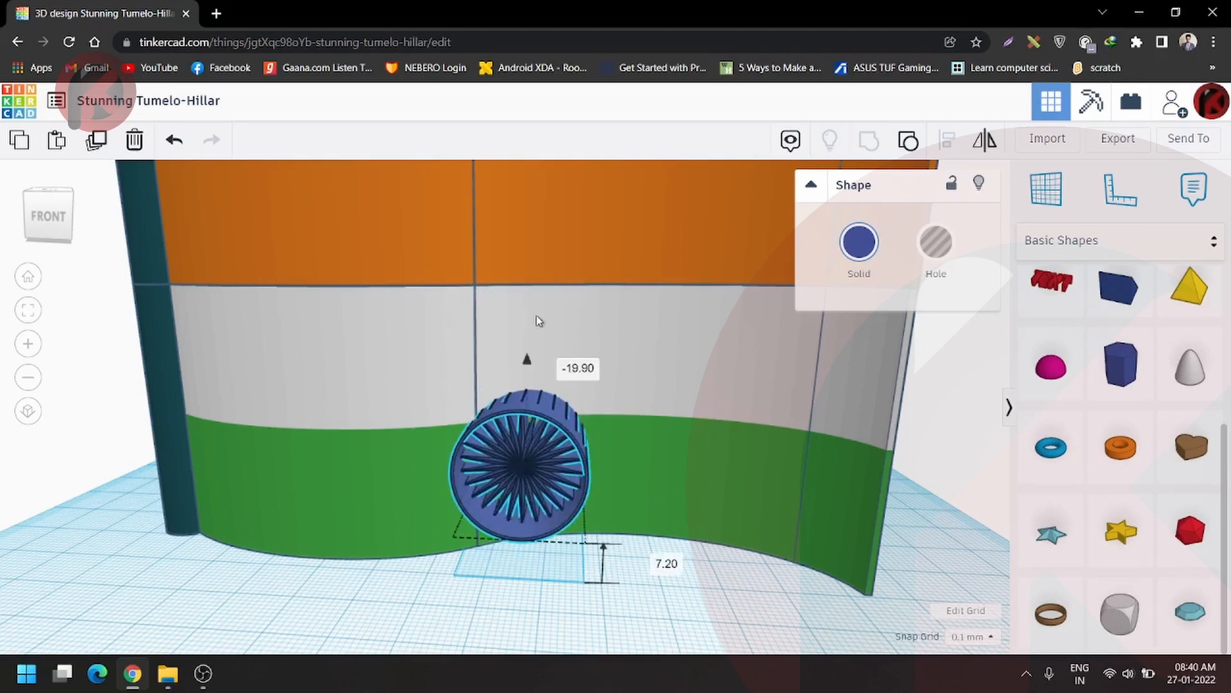
pyautogui.moveTo(529, 363); pyautogui.dragTo(528, 261)
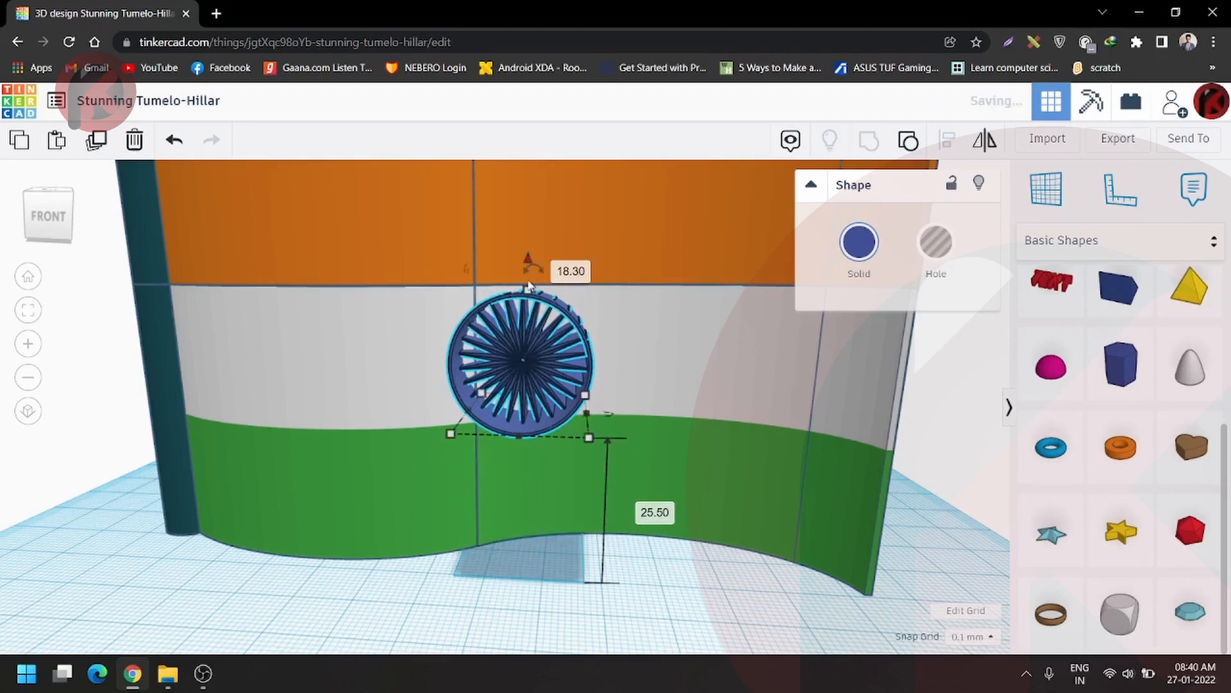
pyautogui.moveTo(528, 285); pyautogui.dragTo(487, 585, button='right')
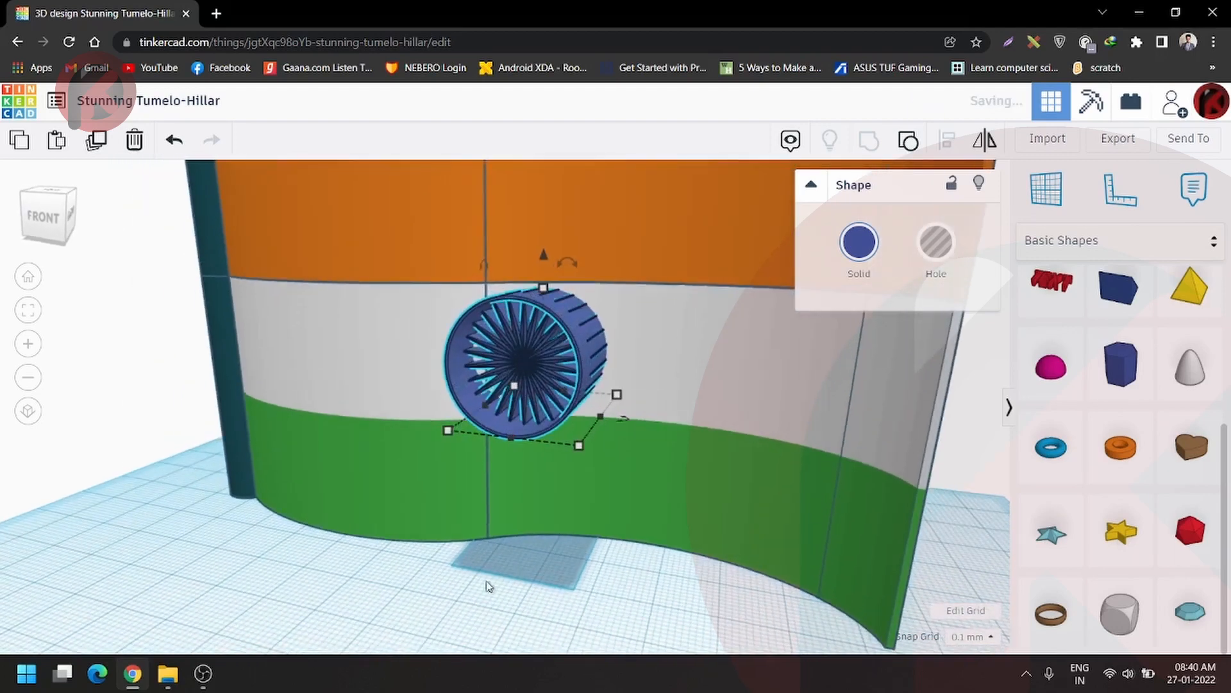
# - Move the blue wheel about 145 mm out in front of the flag, past the edge of the workplane
pyautogui.click(584, 610)
pyautogui.moveTo(584, 609); pyautogui.dragTo(315, 356, button='right')
pyautogui.click(652, 403)
pyautogui.moveTo(550, 407); pyautogui.dragTo(502, 421, button='right')
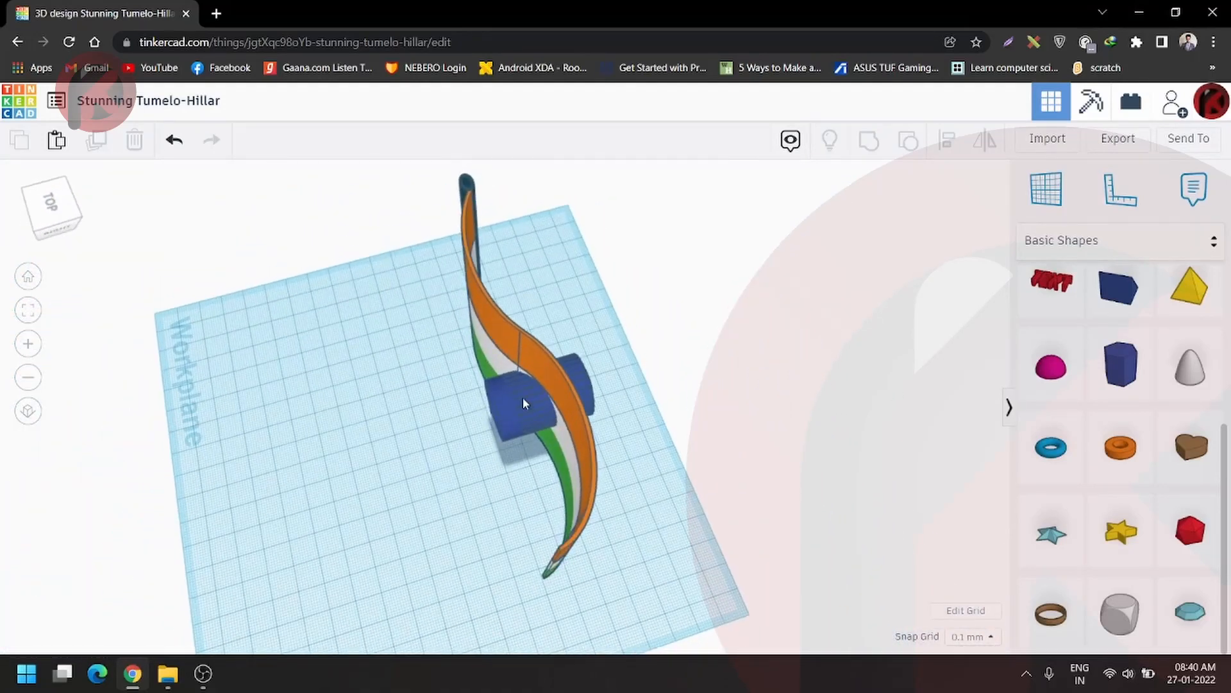
pyautogui.moveTo(522, 398); pyautogui.dragTo(82, 425)
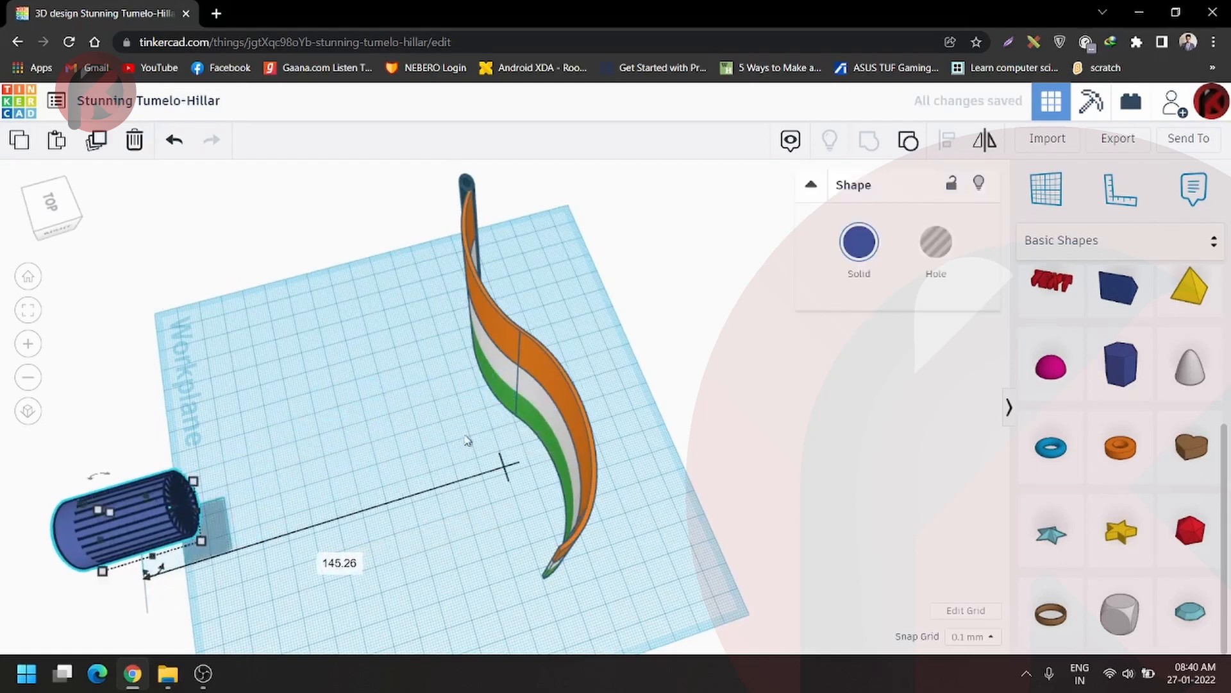
pyautogui.scroll(-3, 665, 392)
pyautogui.click(443, 428)
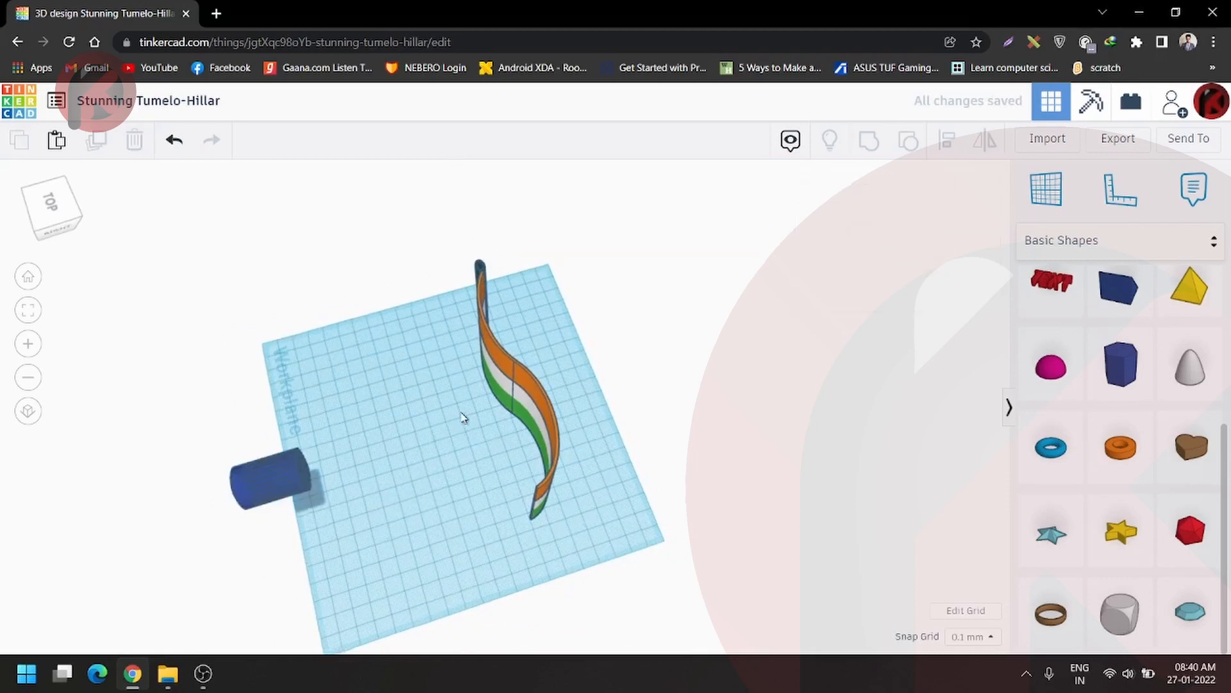
# - Move the flag off behind the workplane and place a copy of it back on the workplane
pyautogui.moveTo(465, 418); pyautogui.dragTo(529, 411, button='right')
pyautogui.click(530, 403)
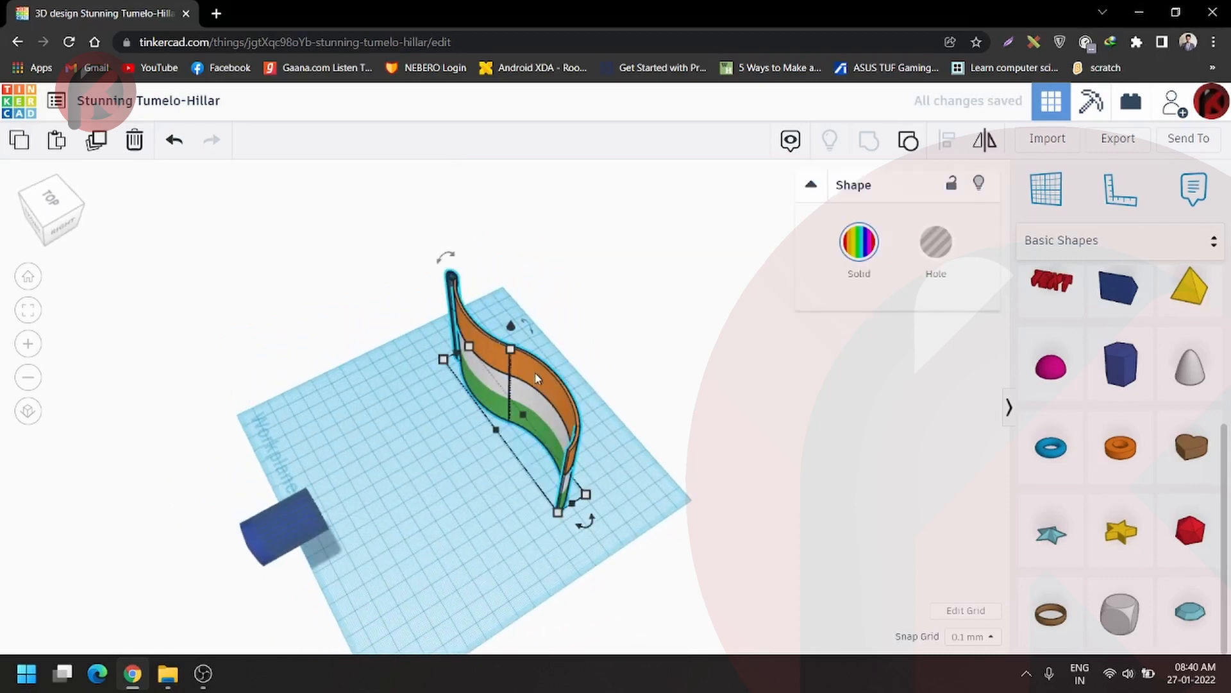
pyautogui.moveTo(540, 369); pyautogui.dragTo(751, 277)
pyautogui.keyDown('alt'); pyautogui.moveTo(688, 318); pyautogui.dragTo(503, 409); pyautogui.keyUp('alt')
pyautogui.moveTo(532, 426); pyautogui.dragTo(608, 396, button='right')
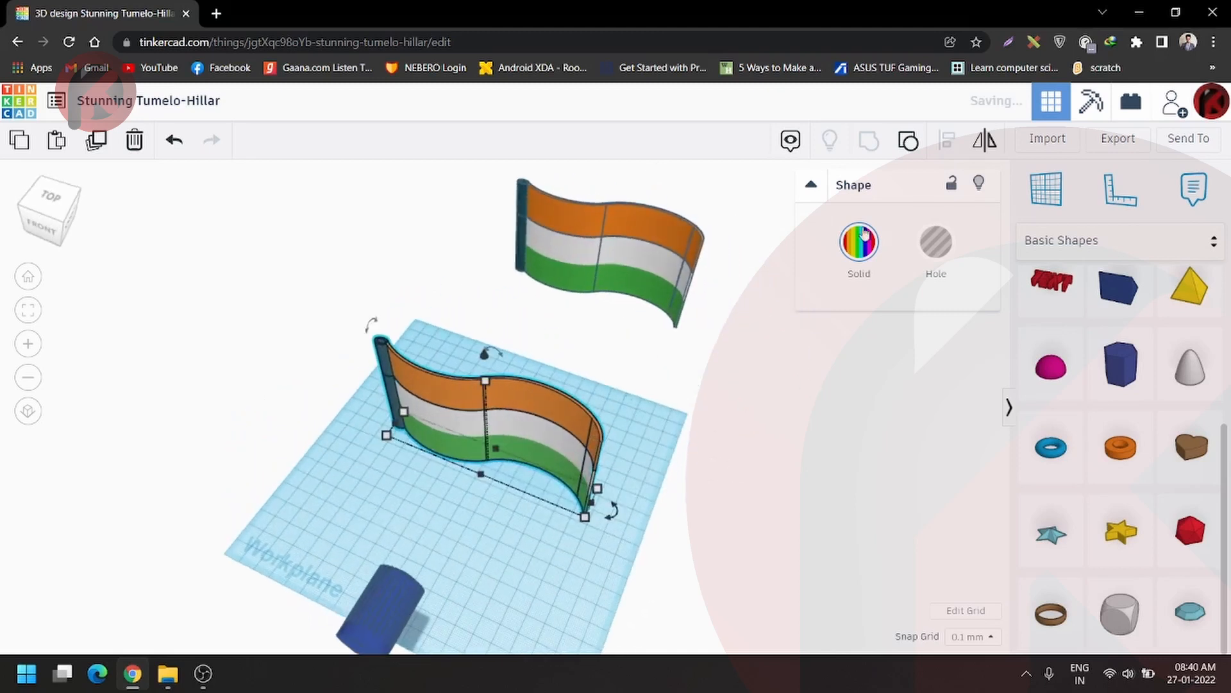
# - Ungroup the flag copy into its stripes, pull out the orange stripe and delete it
pyautogui.moveTo(667, 473); pyautogui.dragTo(767, 464, button='right')
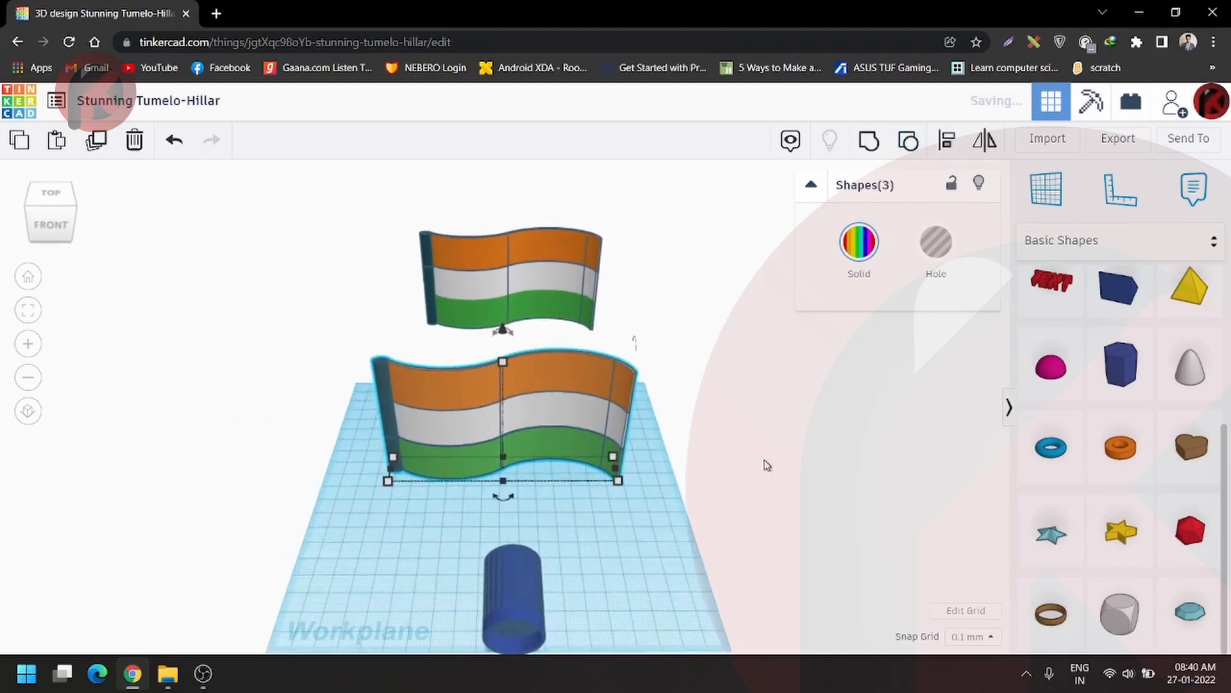
pyautogui.click(767, 465)
pyautogui.moveTo(490, 390); pyautogui.dragTo(713, 392)
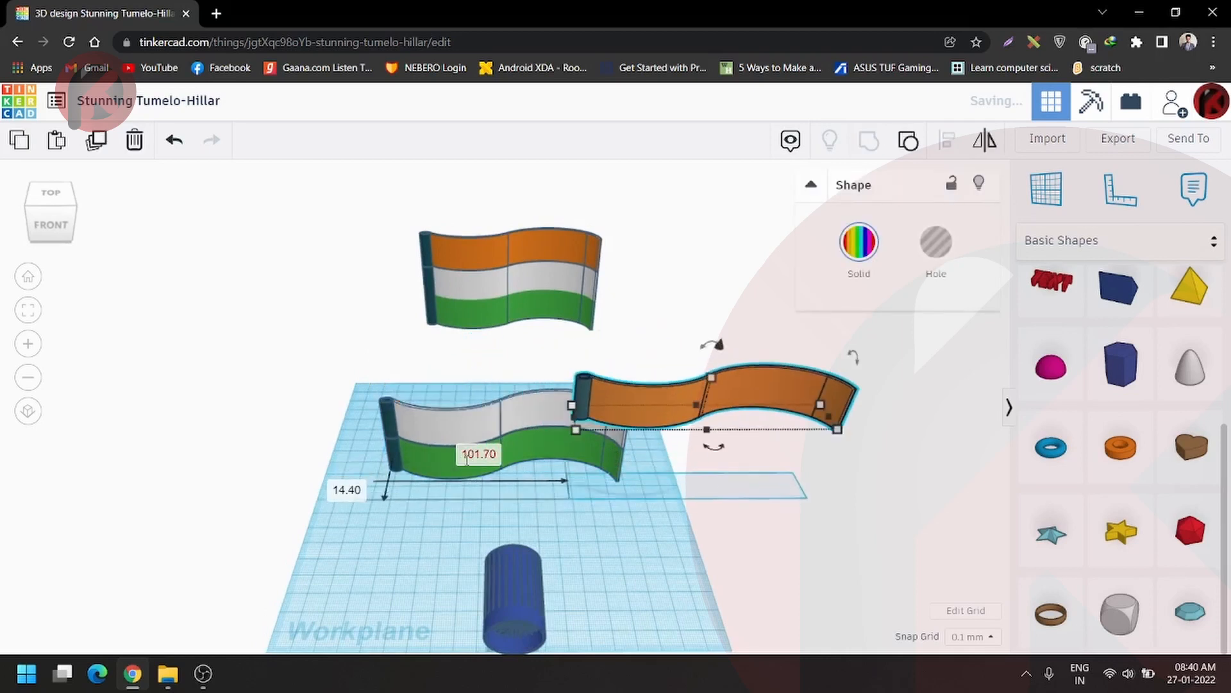
pyautogui.moveTo(471, 505); pyautogui.dragTo(371, 364)
pyautogui.click(630, 460)
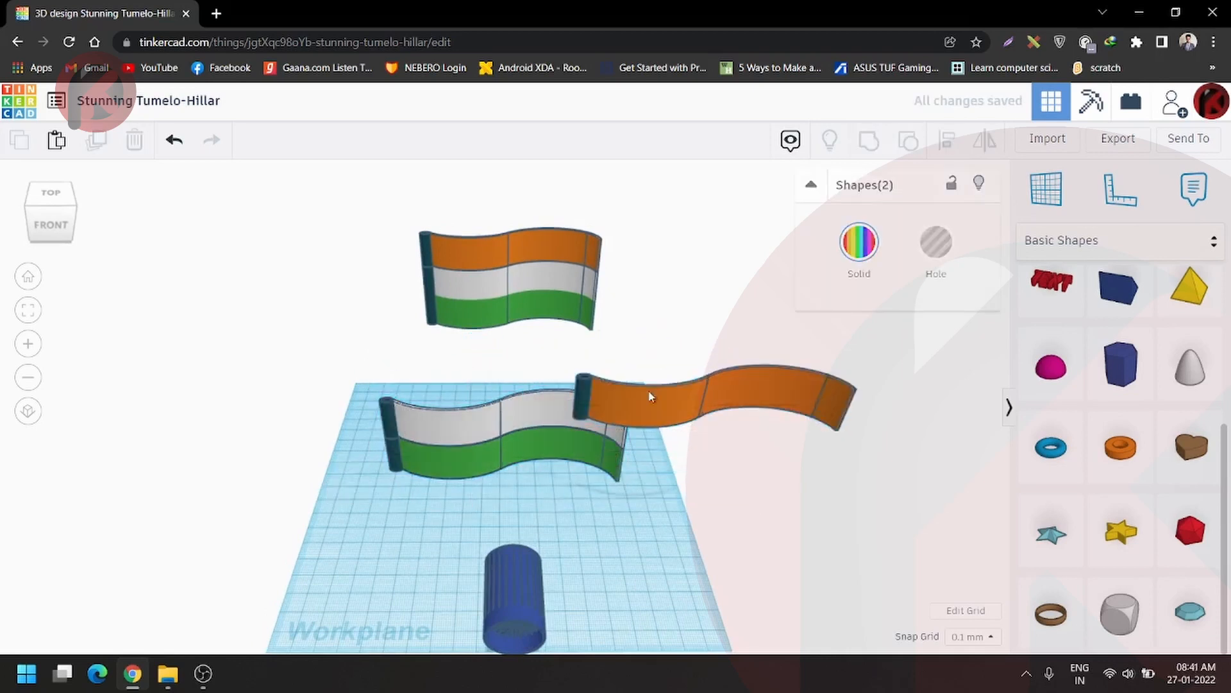
pyautogui.click(655, 402)
pyautogui.press('Delete')
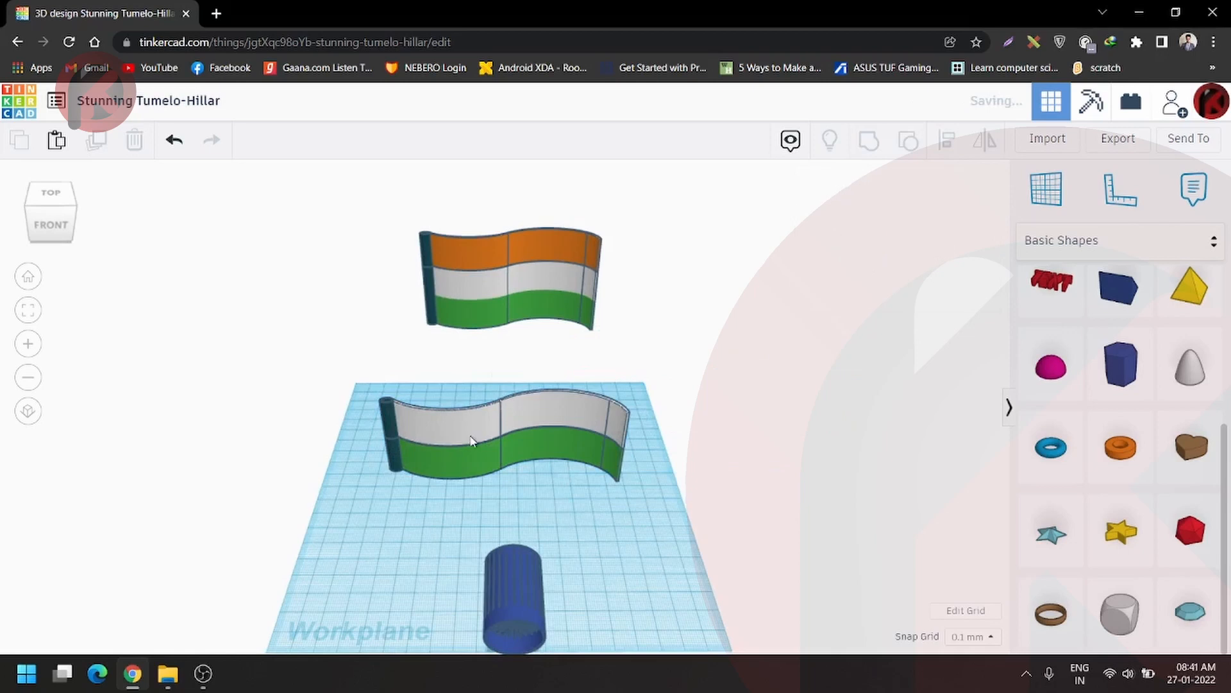
# - Remove the green stripe from the flag copy and move the remaining white stripe forward on the workplane
pyautogui.click(487, 463)
pyautogui.click(467, 426)
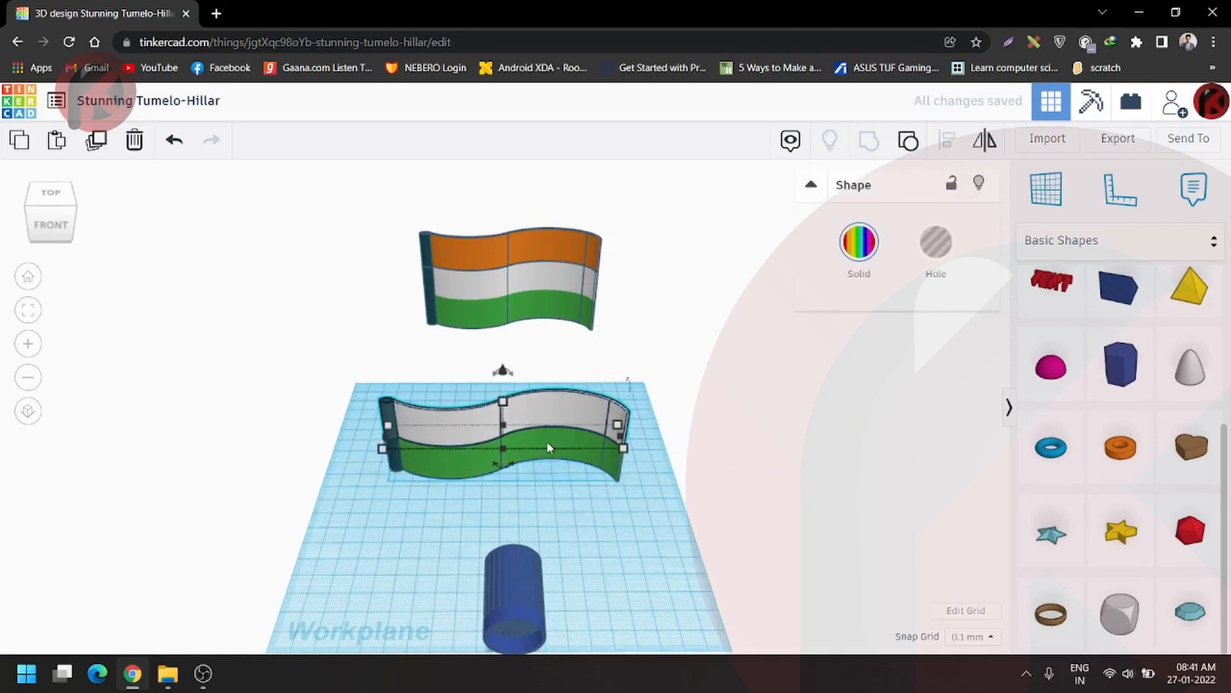
pyautogui.moveTo(465, 420)
pyautogui.mouseDown()
pyautogui.moveTo(636, 408)
pyautogui.moveTo(684, 383)
pyautogui.moveTo(456, 431)
pyautogui.moveTo(474, 439)
pyautogui.mouseUp()
pyautogui.click(487, 459)
pyautogui.click(604, 418)
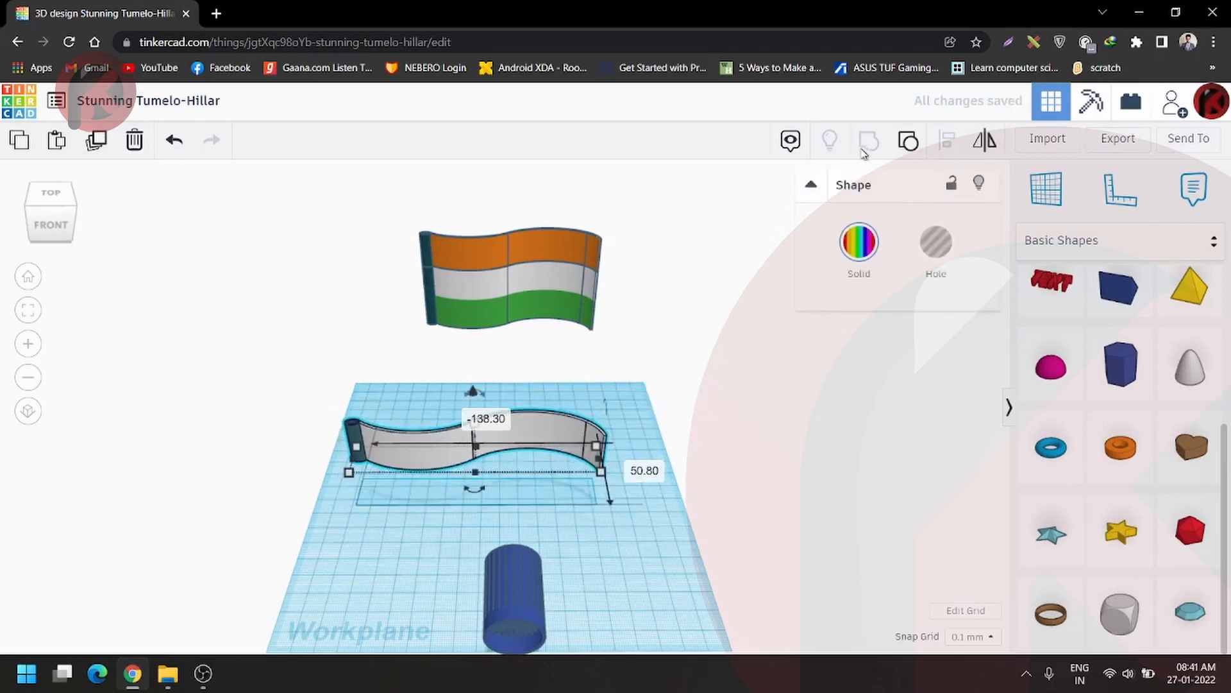
# - Ungroup the white stripe repeatedly until it is broken down into its orange solid and hole shapes
pyautogui.click(906, 146)
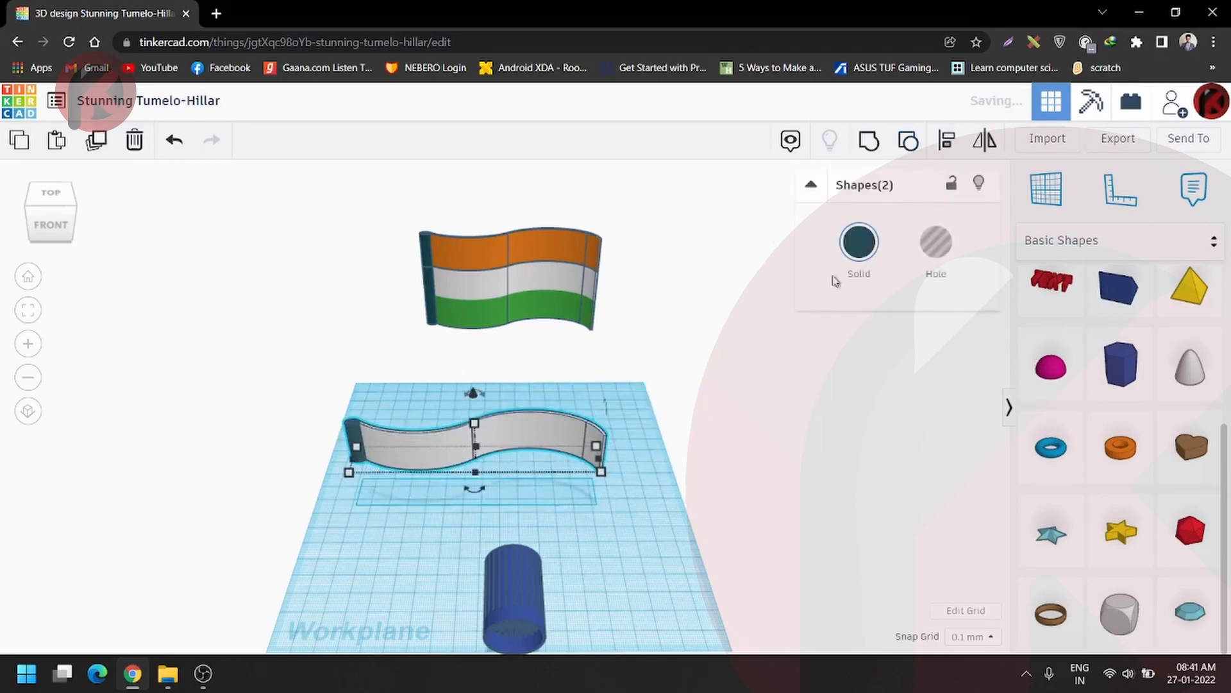
pyautogui.click(908, 143)
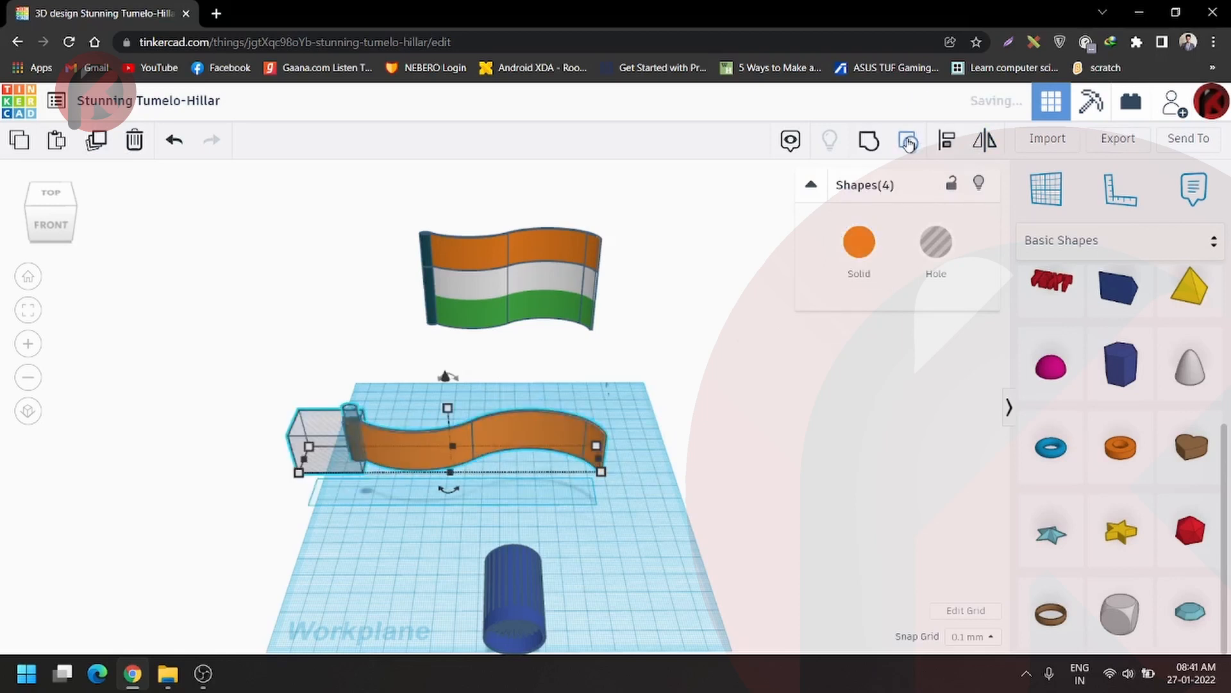
pyautogui.click(908, 143)
# - Pull the wavy hole shape out of the orange solid and move it aside on the workplane
pyautogui.moveTo(702, 398); pyautogui.dragTo(391, 459, button='right')
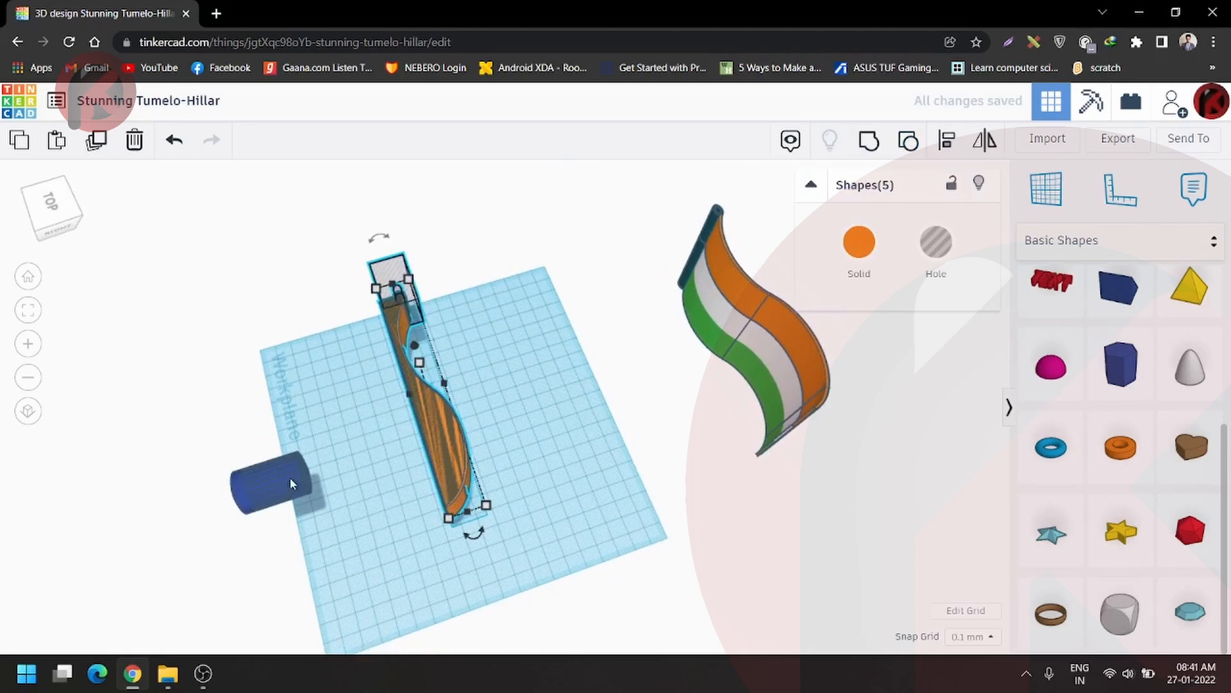
pyautogui.click(513, 382)
pyautogui.scroll(5, 539, 386)
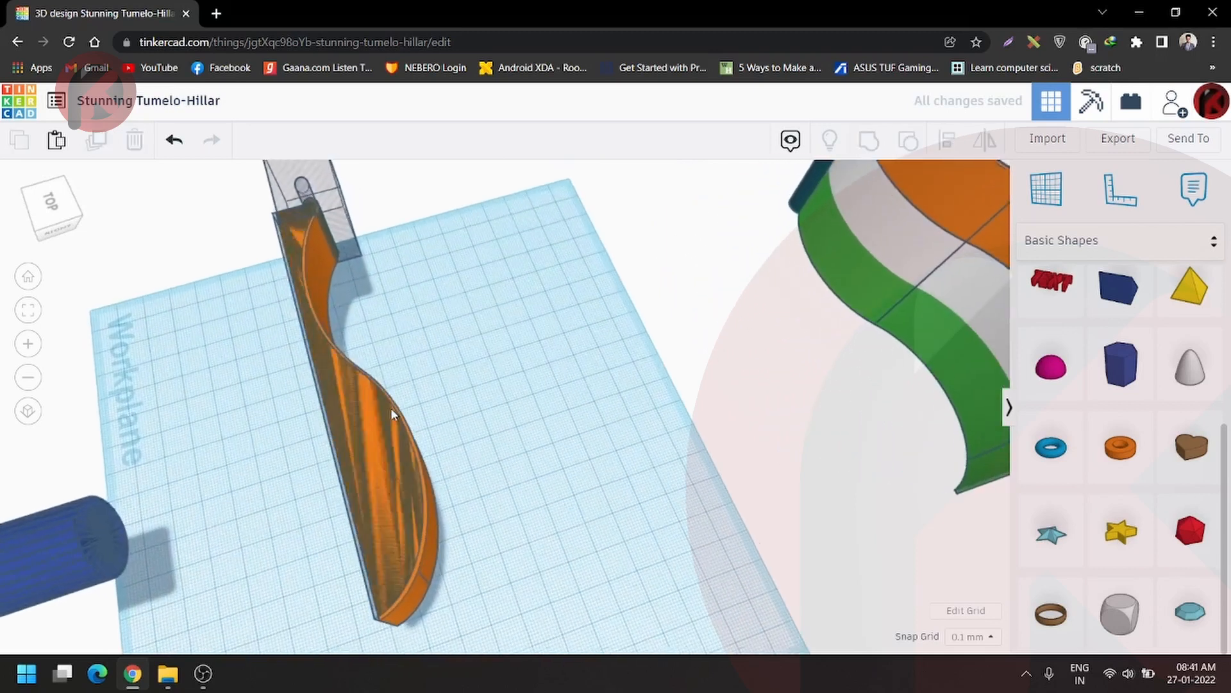
pyautogui.moveTo(556, 391); pyautogui.dragTo(627, 434, button='middle')
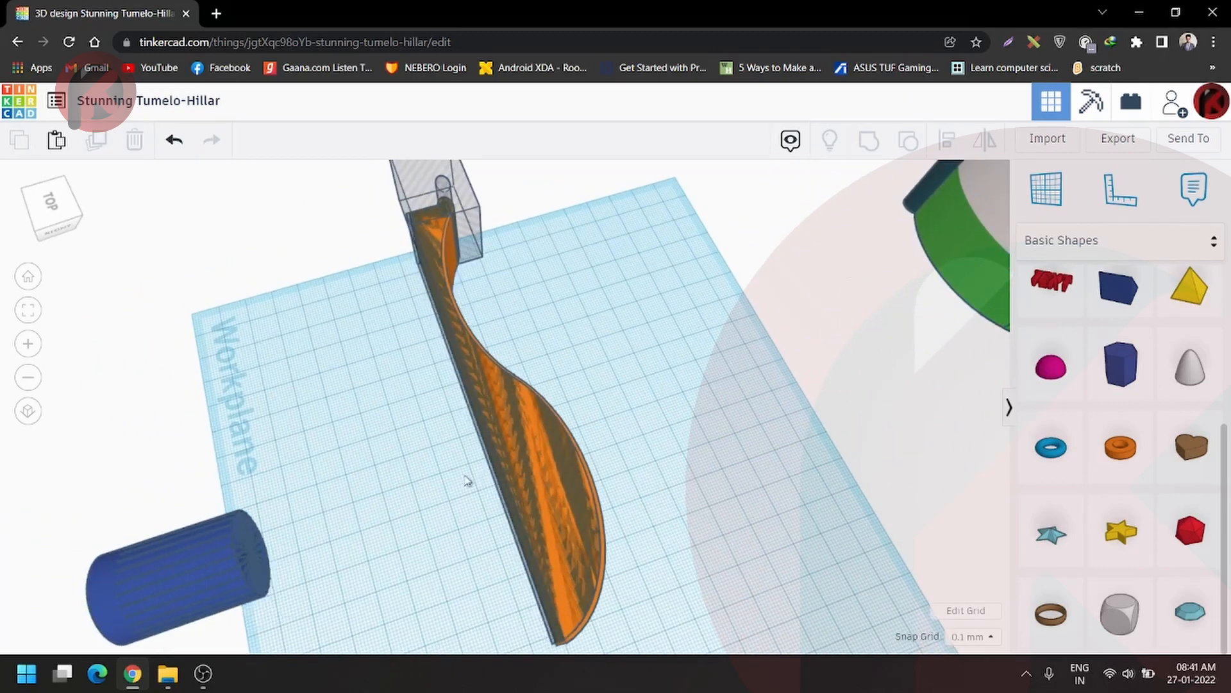
pyautogui.moveTo(468, 480); pyautogui.dragTo(442, 479)
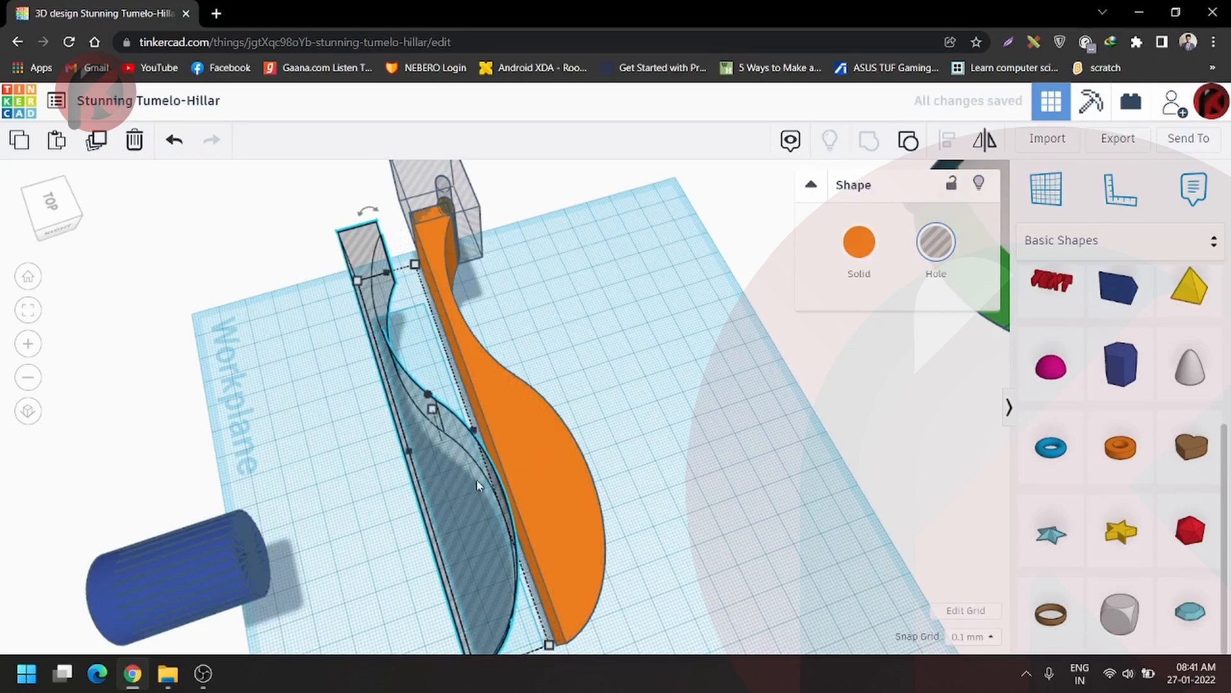
pyautogui.hotkey('ctrl', 'z')
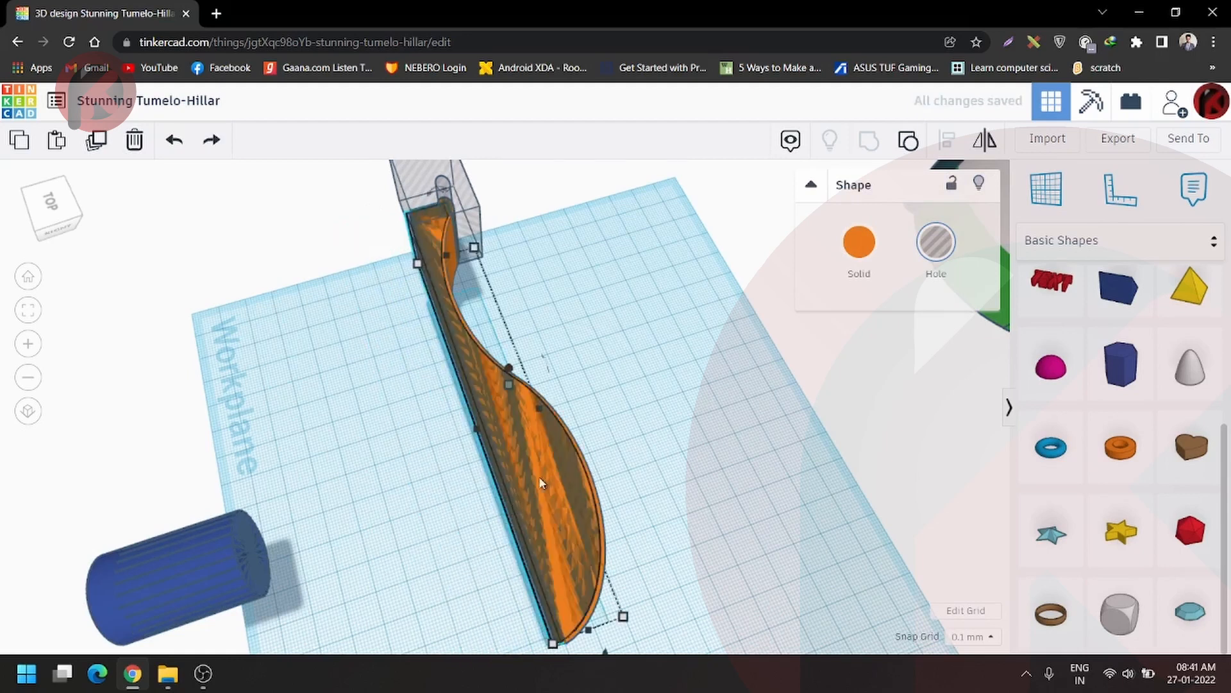
pyautogui.moveTo(541, 482); pyautogui.dragTo(388, 522)
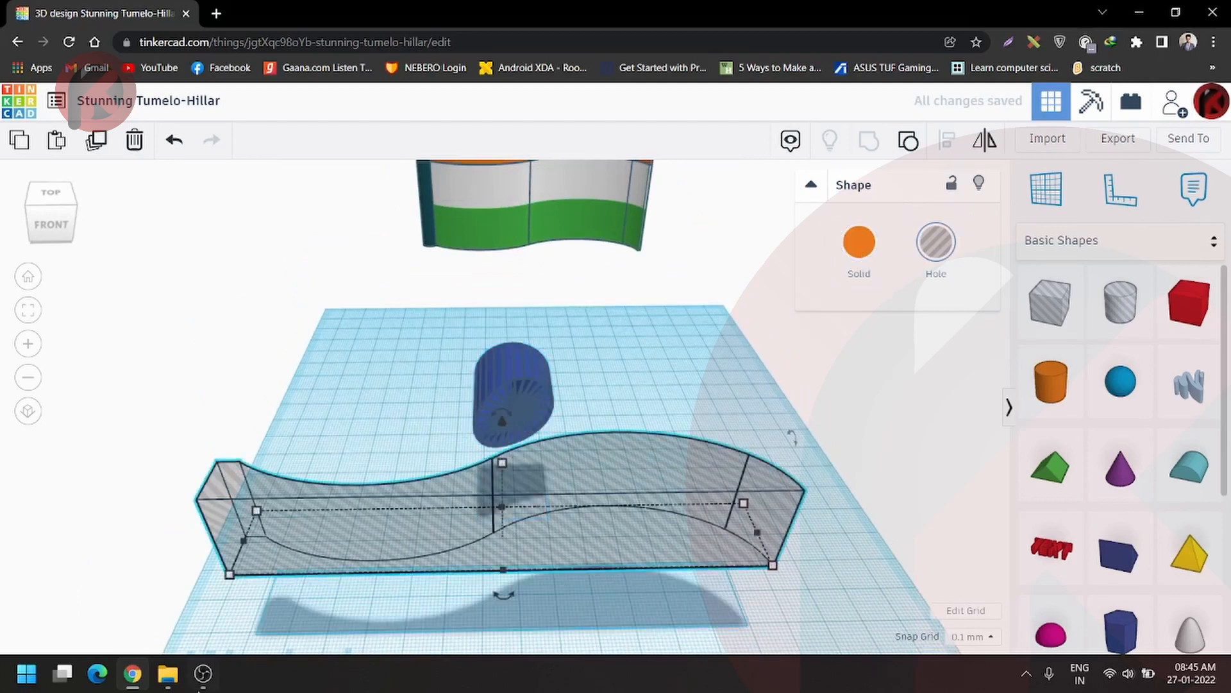
# - Ungroup the wavy hole shape into its orange solid and the large box hole
pyautogui.moveTo(214, 680)
pyautogui.moveTo(871, 458); pyautogui.dragTo(466, 503, button='right')
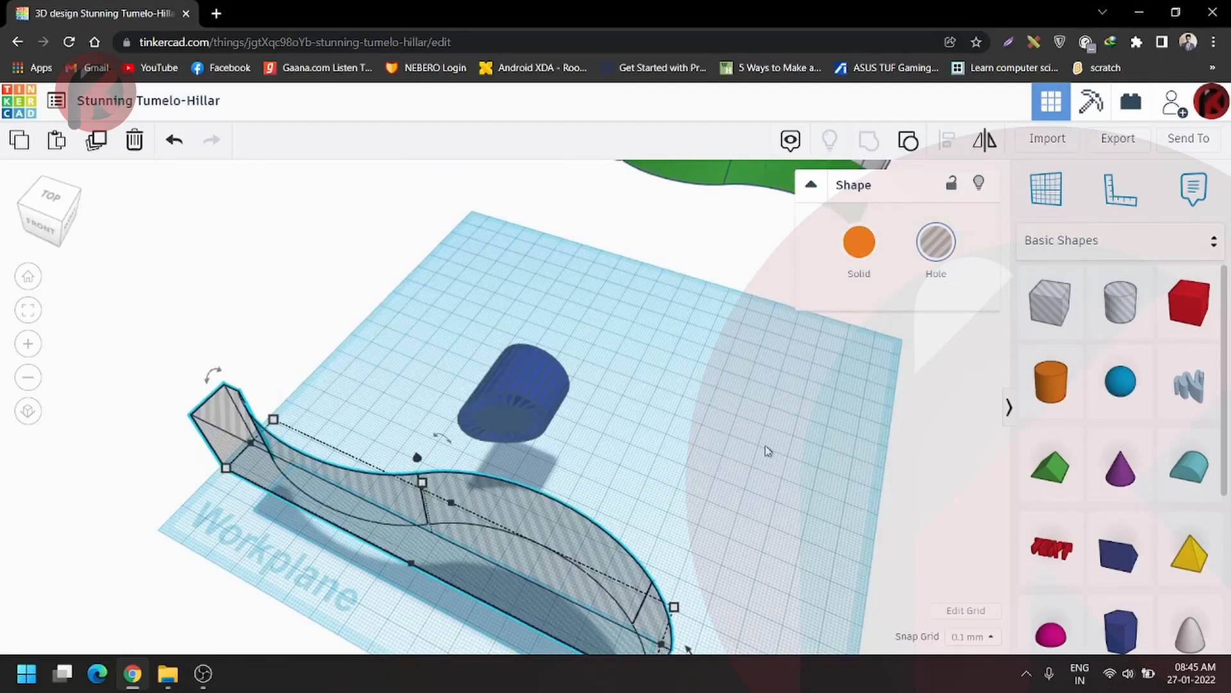
pyautogui.moveTo(768, 451); pyautogui.dragTo(719, 477, button='right')
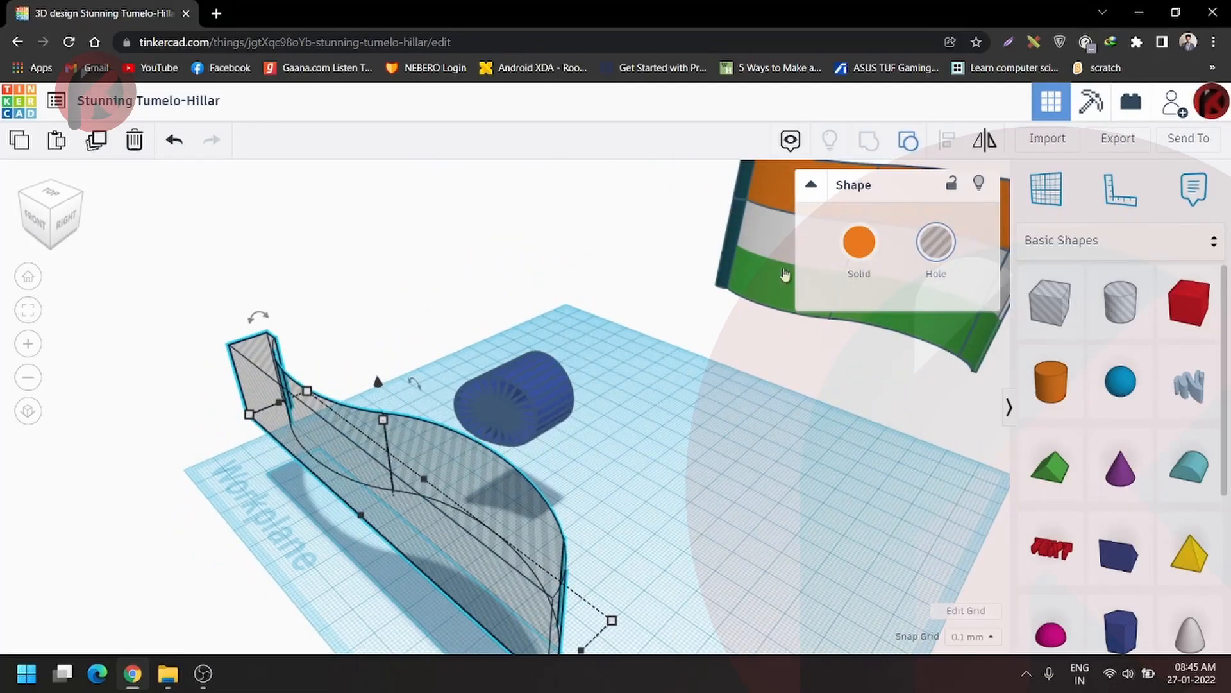
pyautogui.click(909, 140)
pyautogui.moveTo(692, 385); pyautogui.dragTo(570, 417, button='right')
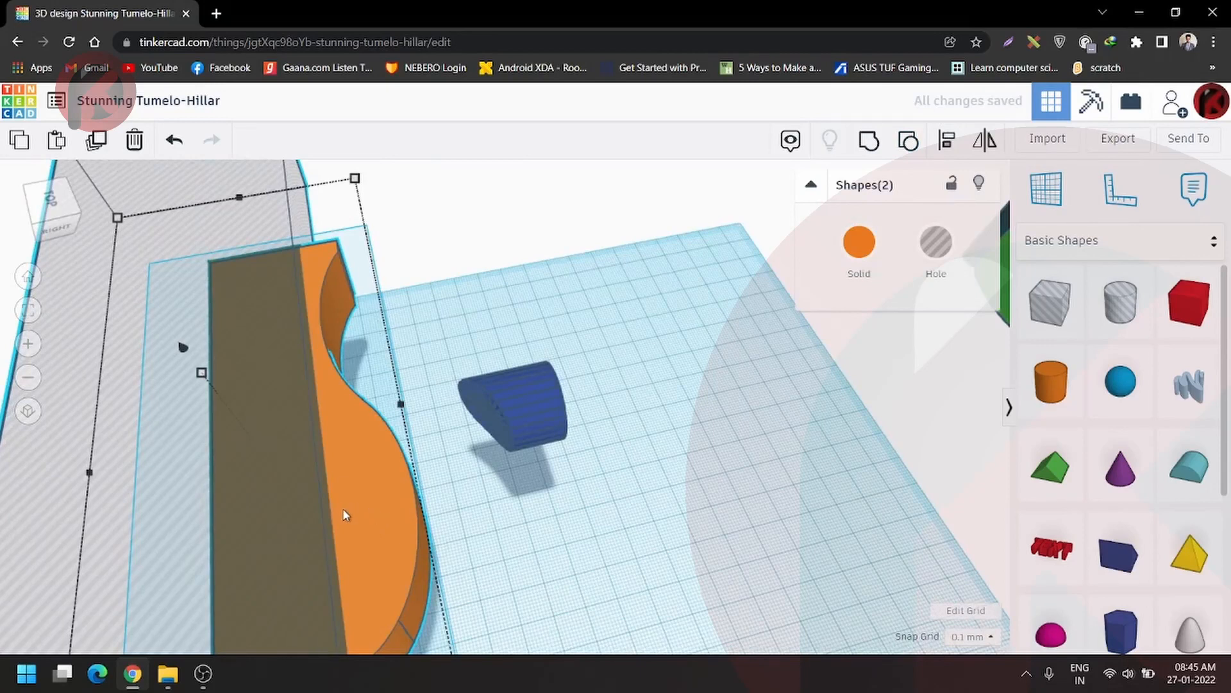
# - Delete only the large box hole and keep the orange wavy solid
pyautogui.press('Delete')
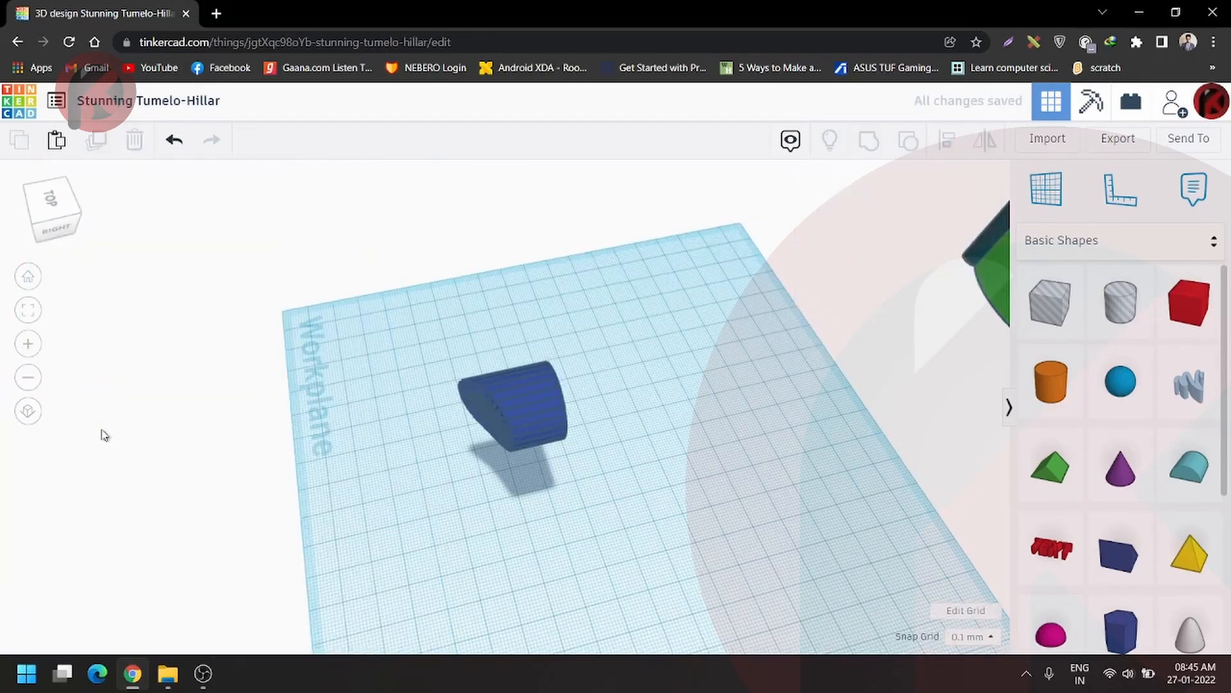
pyautogui.hotkey('ctrl', 'z')
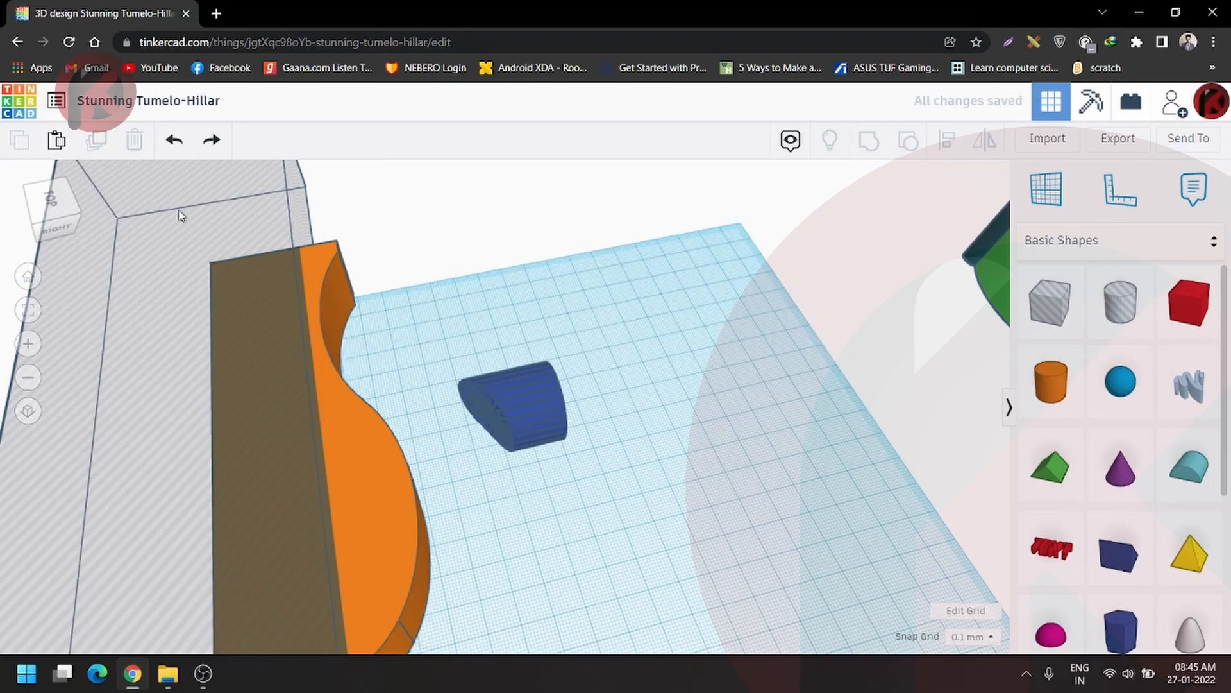
pyautogui.click(181, 214)
pyautogui.press('Delete')
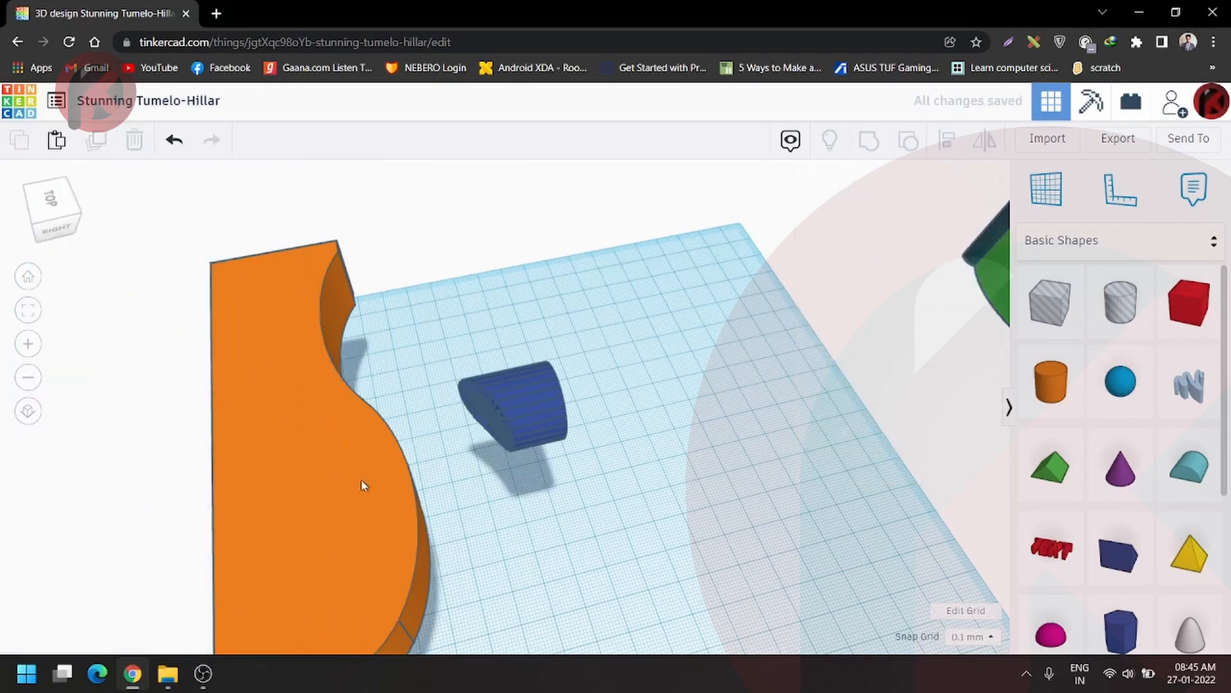
# - Position the orange wavy solid over part of the wheel and place a spare copy of it on the wheel's other side
pyautogui.moveTo(357, 503); pyautogui.dragTo(460, 478)
pyautogui.moveTo(472, 479); pyautogui.dragTo(390, 598, button='right')
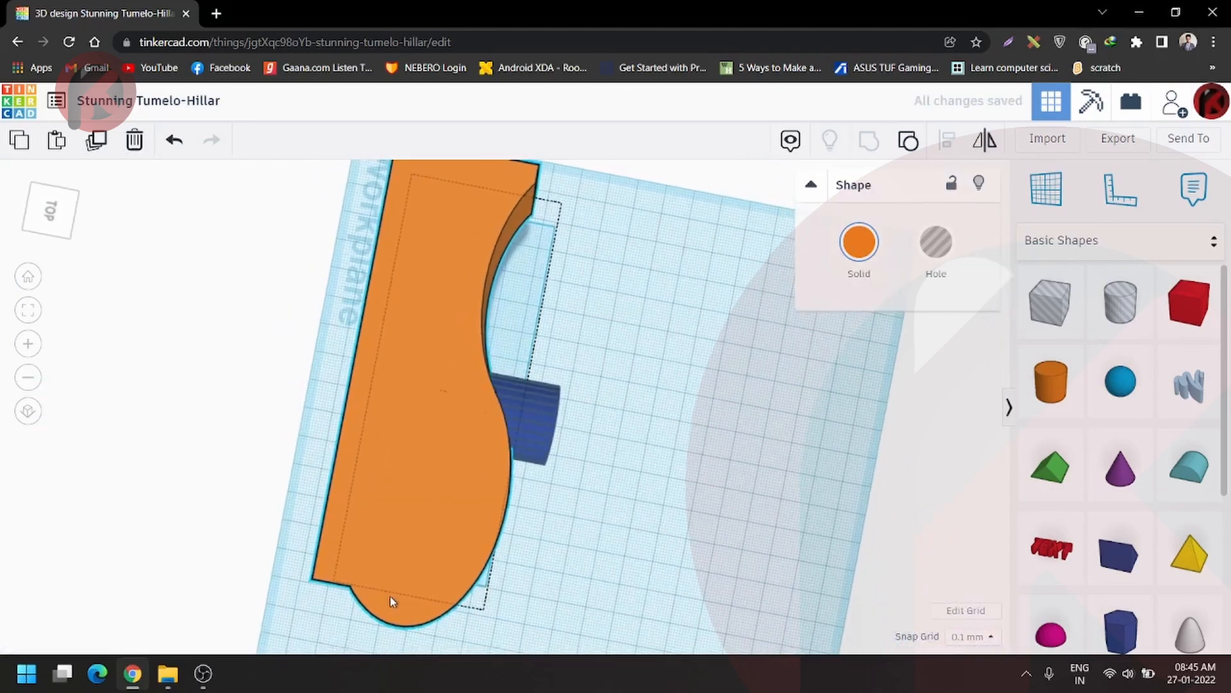
pyautogui.scroll(6, 478, 431)
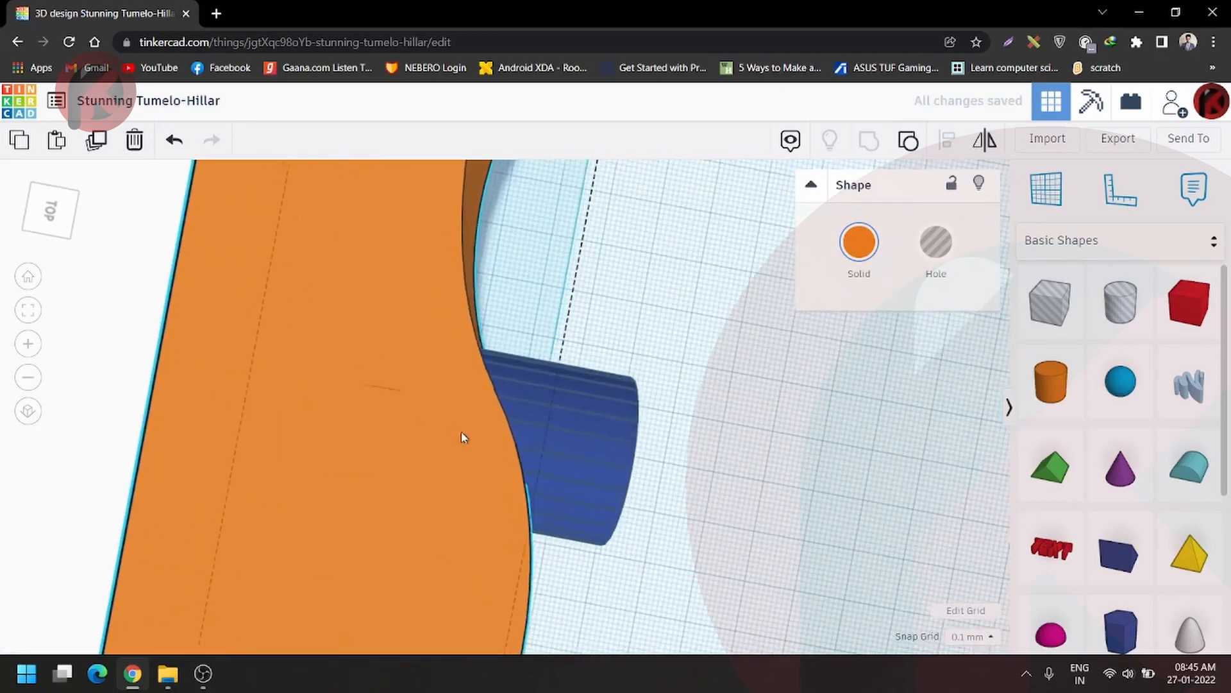
pyautogui.moveTo(515, 439); pyautogui.dragTo(518, 439)
pyautogui.moveTo(474, 455); pyautogui.dragTo(498, 436, button='right')
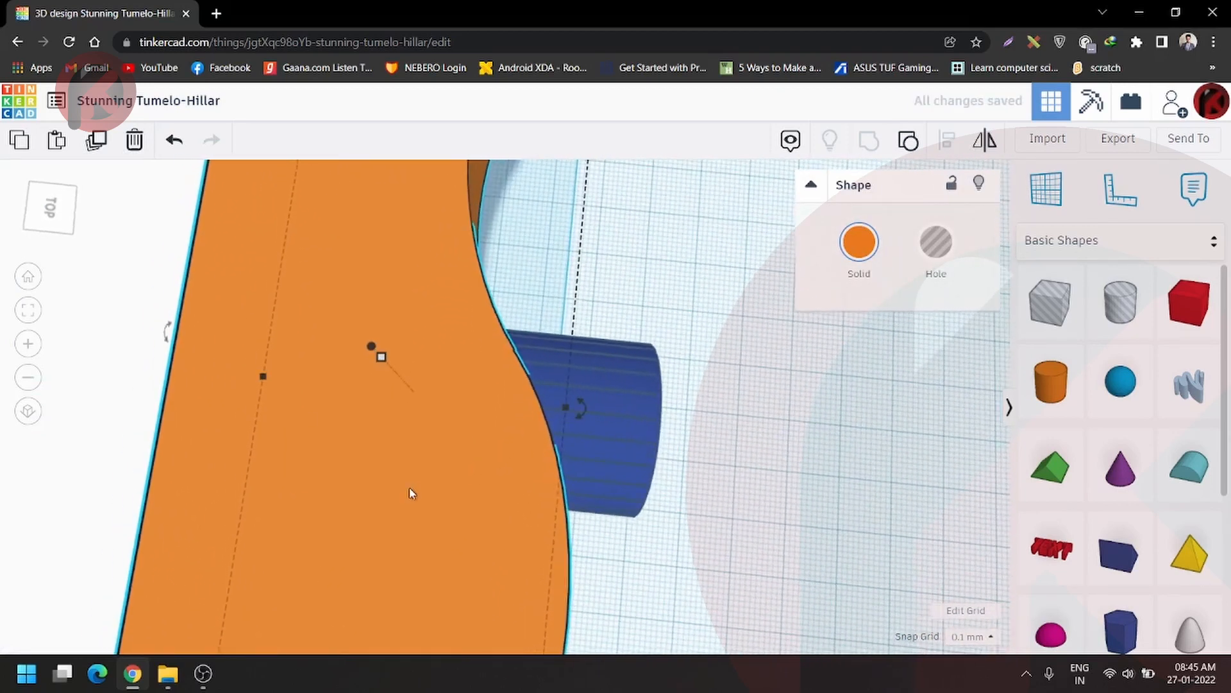
pyautogui.moveTo(414, 491); pyautogui.dragTo(965, 552)
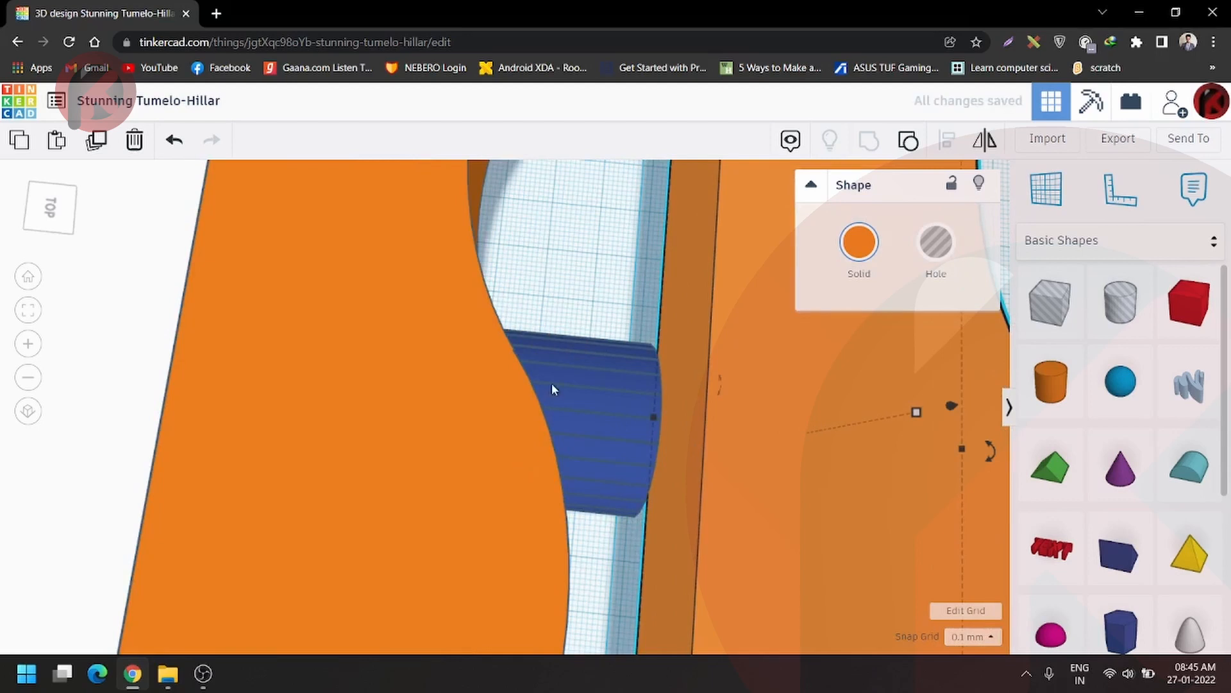
pyautogui.moveTo(399, 428); pyautogui.dragTo(383, 429)
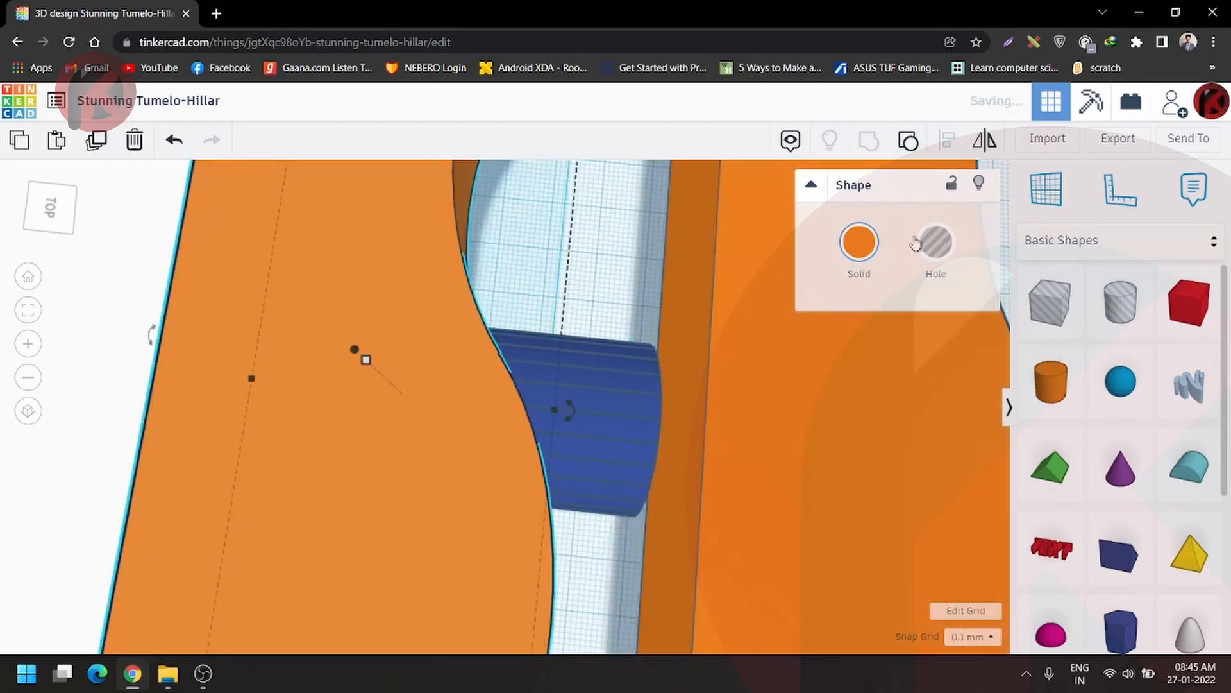
pyautogui.click(947, 248)
pyautogui.hotkey('ctrl', 'z')
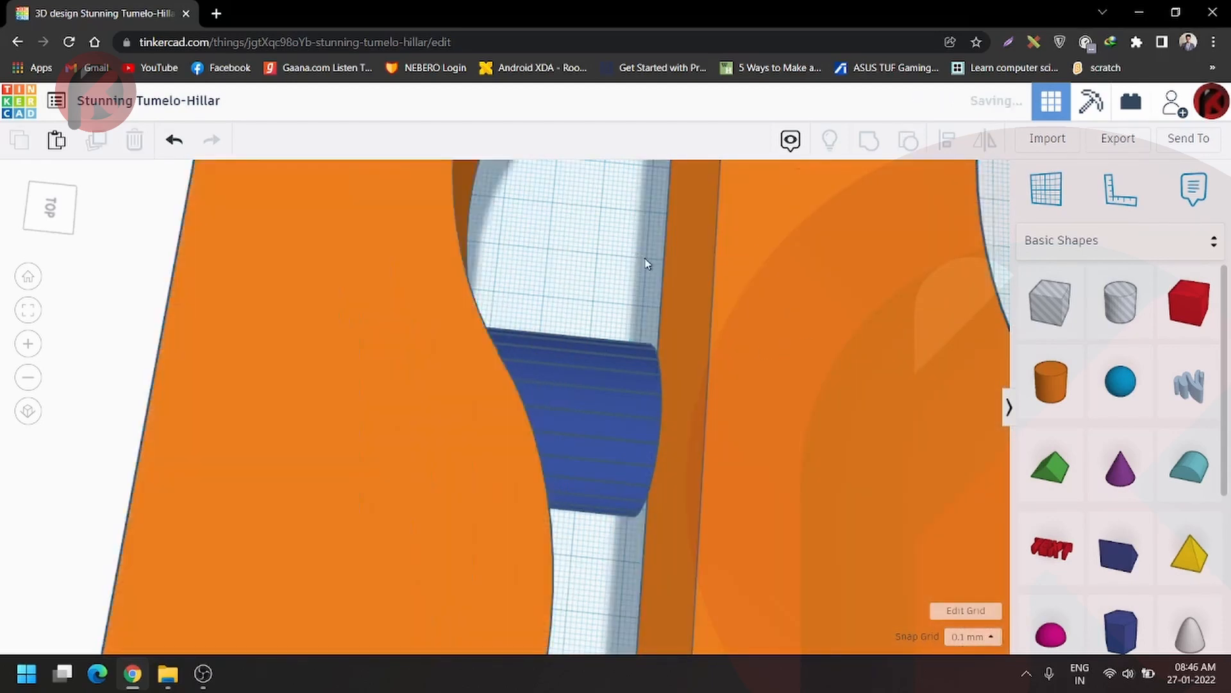
pyautogui.hotkey('ctrl', 'z')
# - Turn the wavy solid overlapping the wheel into a hole and group it with the wheel to cut a curved face
pyautogui.click(486, 453)
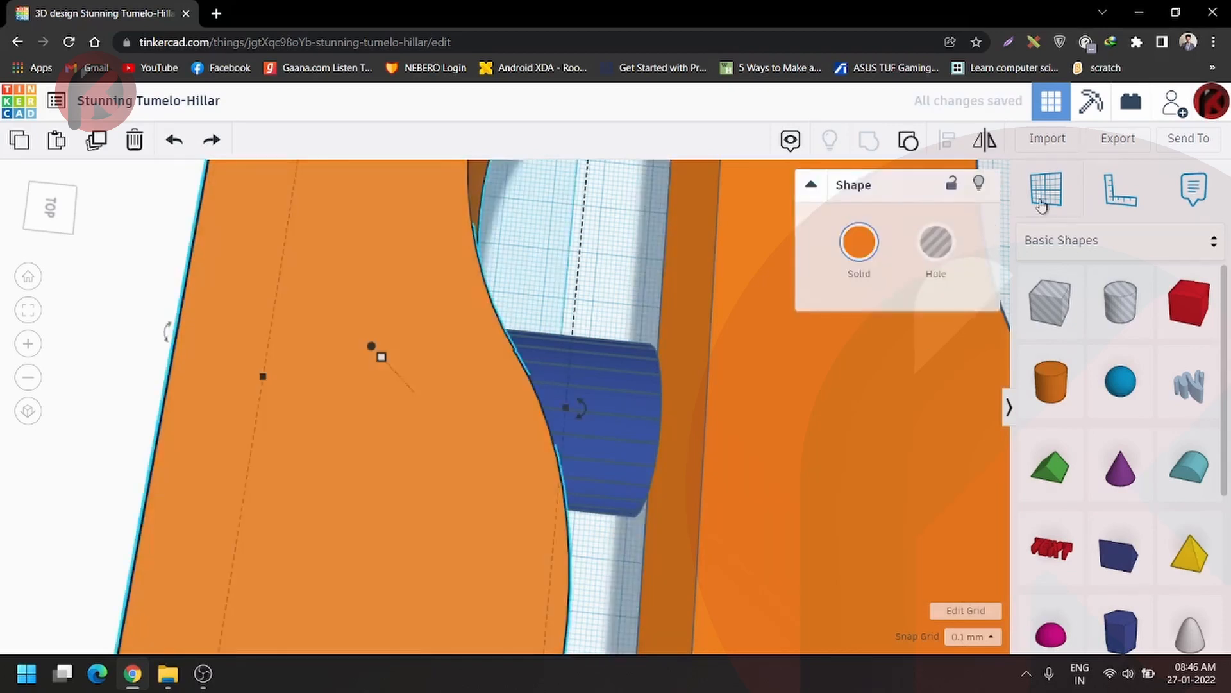
pyautogui.click(934, 245)
pyautogui.keyDown('shift'); pyautogui.click(613, 424); pyautogui.keyUp('shift')
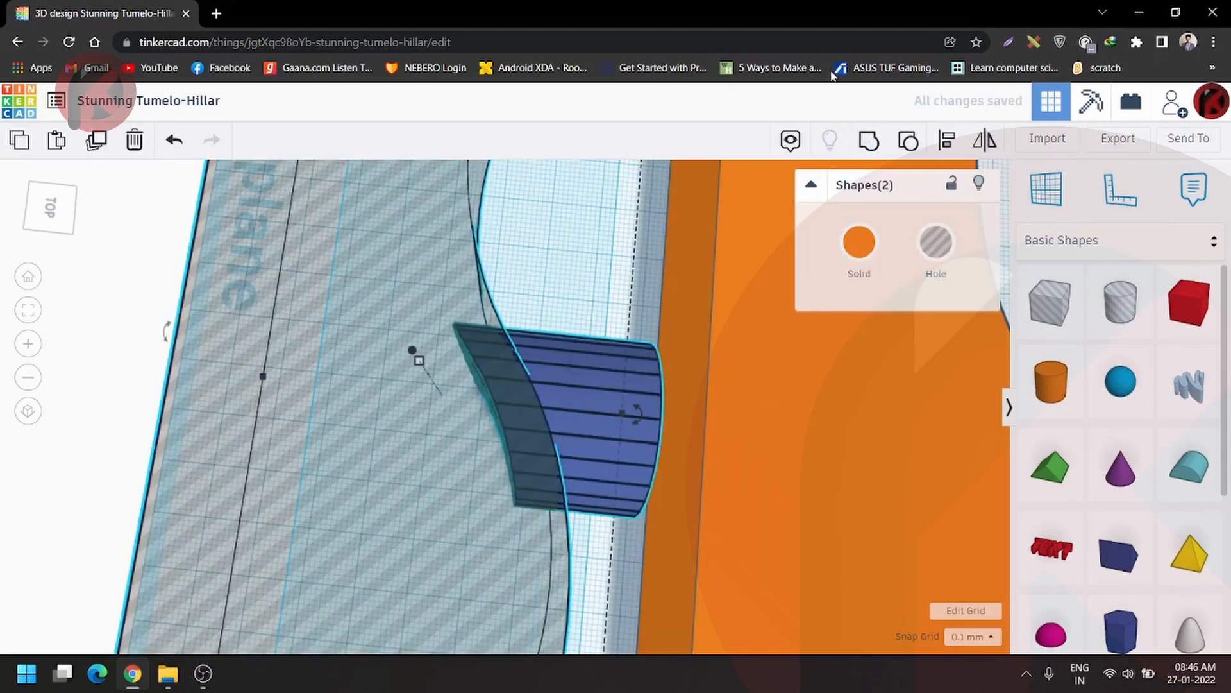
pyautogui.hotkey('ctrl', 'g')
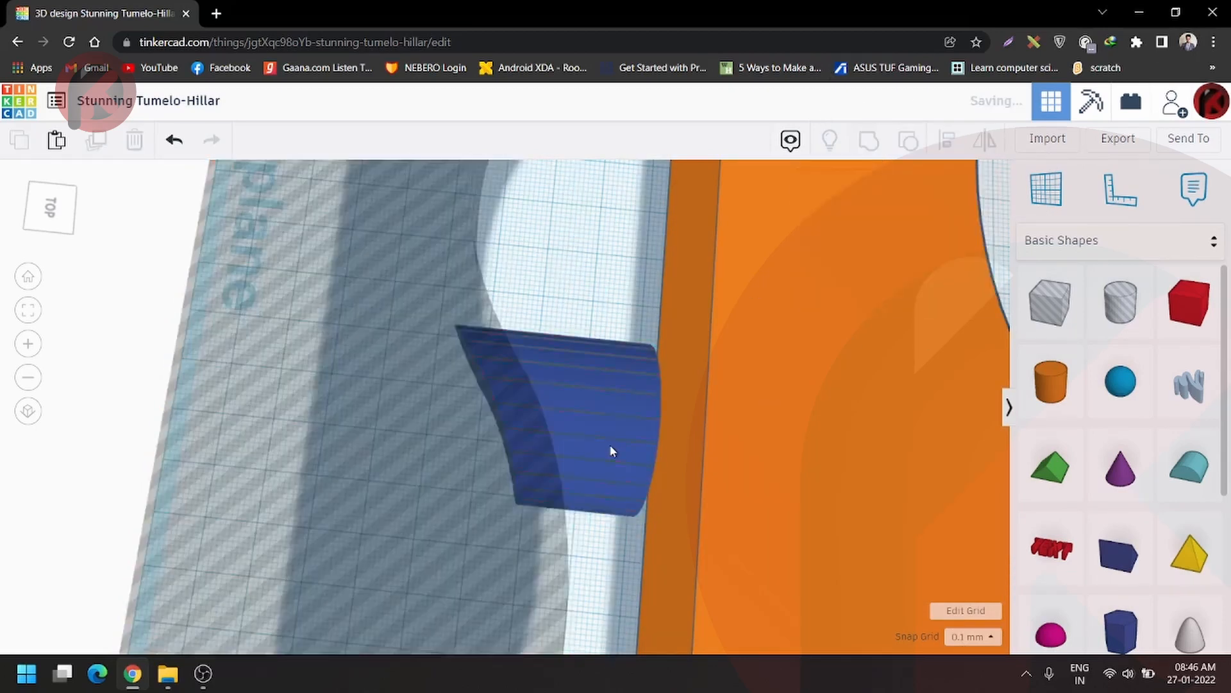
pyautogui.scroll(-2, 544, 389)
pyautogui.moveTo(574, 424); pyautogui.dragTo(582, 419, button='right')
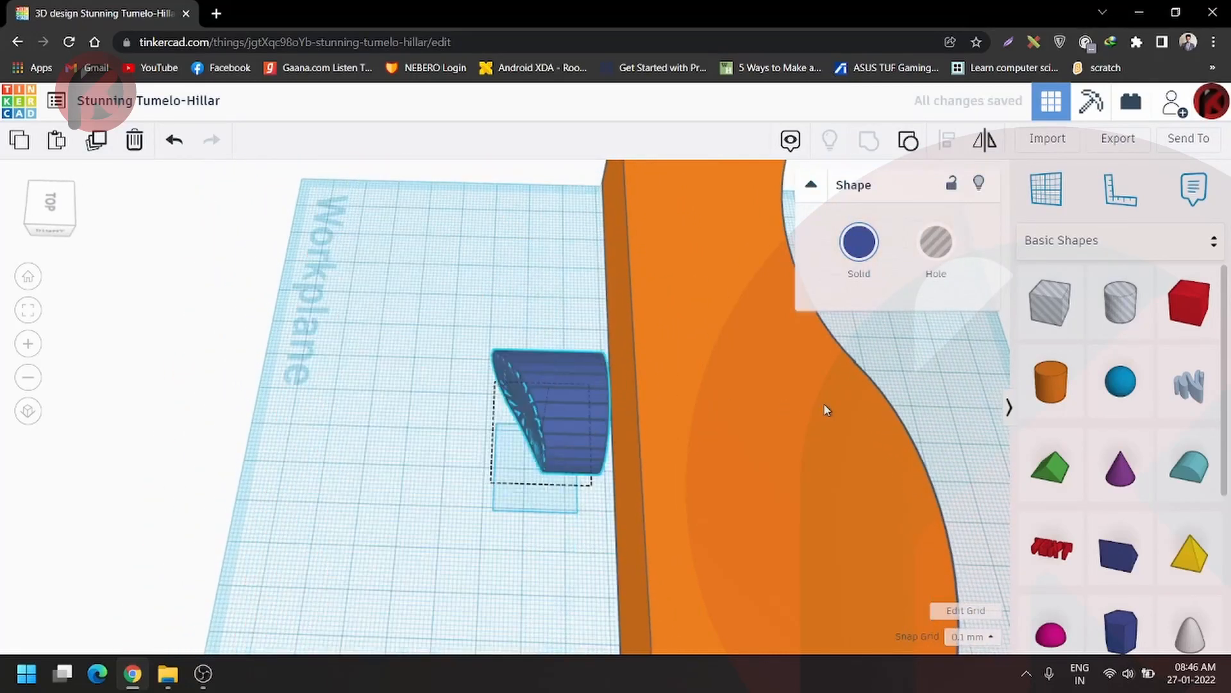
# - Place a red box on the workplane beside the curved edge of the orange wavy solid
pyautogui.click(837, 431)
pyautogui.scroll(-3, 718, 415)
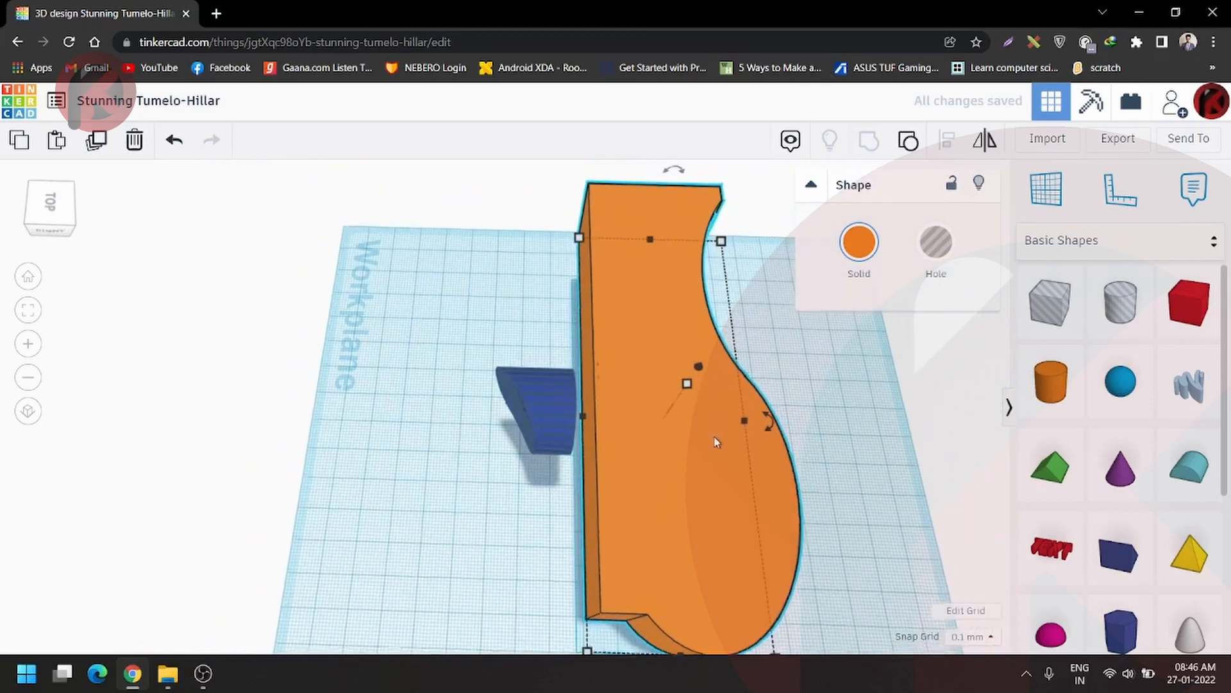
pyautogui.scroll(3, 730, 422)
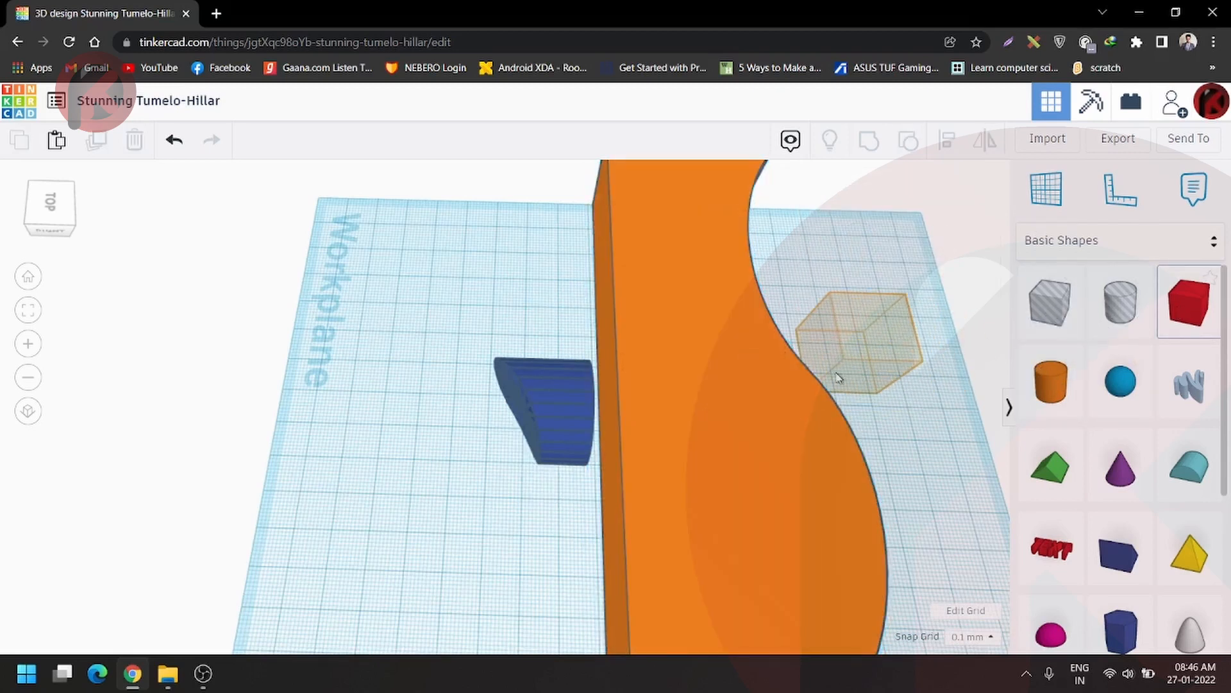
pyautogui.click(843, 368)
pyautogui.scroll(-3, 499, 403)
pyautogui.moveTo(393, 400); pyautogui.dragTo(324, 381, button='middle')
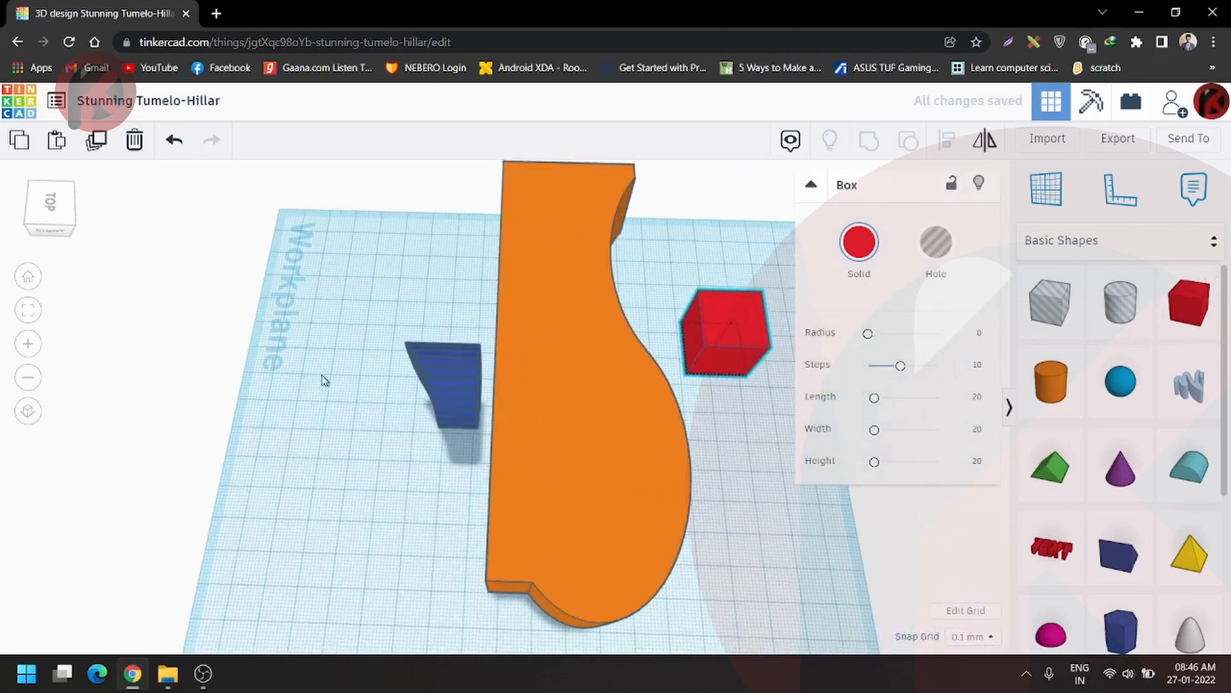
pyautogui.moveTo(651, 419); pyautogui.dragTo(494, 290, button='middle')
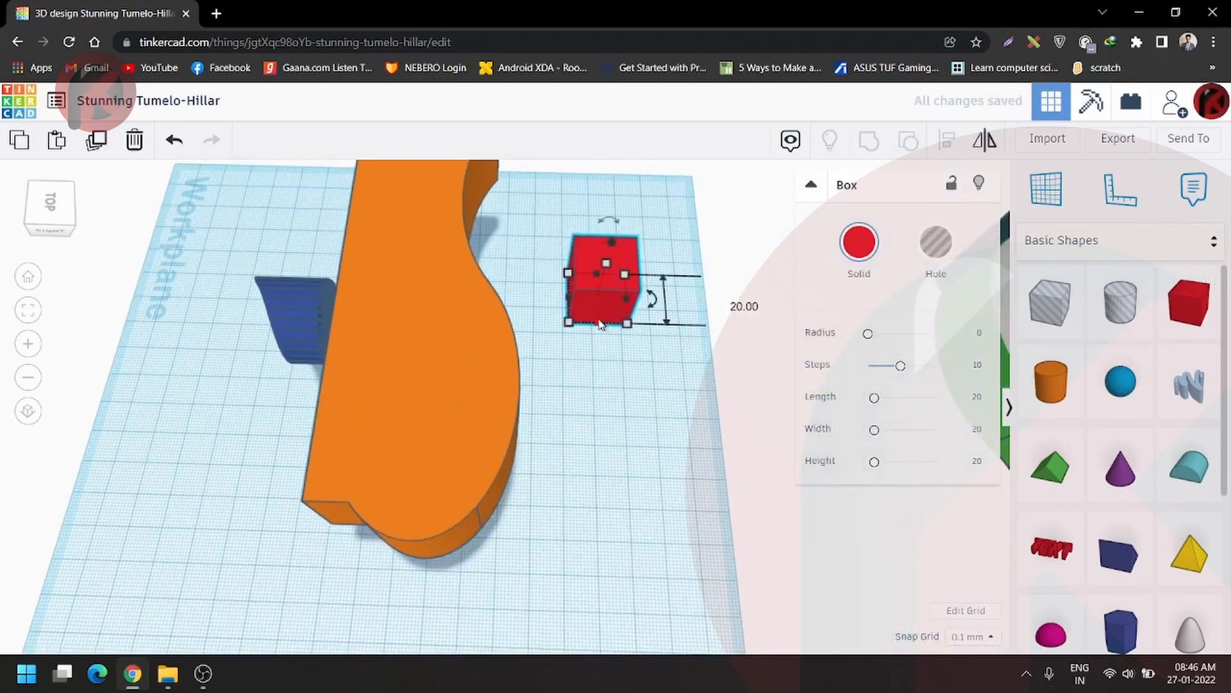
# - Enlarge the red box to about 54.6 mm wide, making it long and tall enough to overlap the wavy solid's curved edge
pyautogui.moveTo(600, 324); pyautogui.dragTo(605, 535)
pyautogui.moveTo(610, 363); pyautogui.dragTo(648, 257)
pyautogui.moveTo(571, 393); pyautogui.dragTo(468, 383)
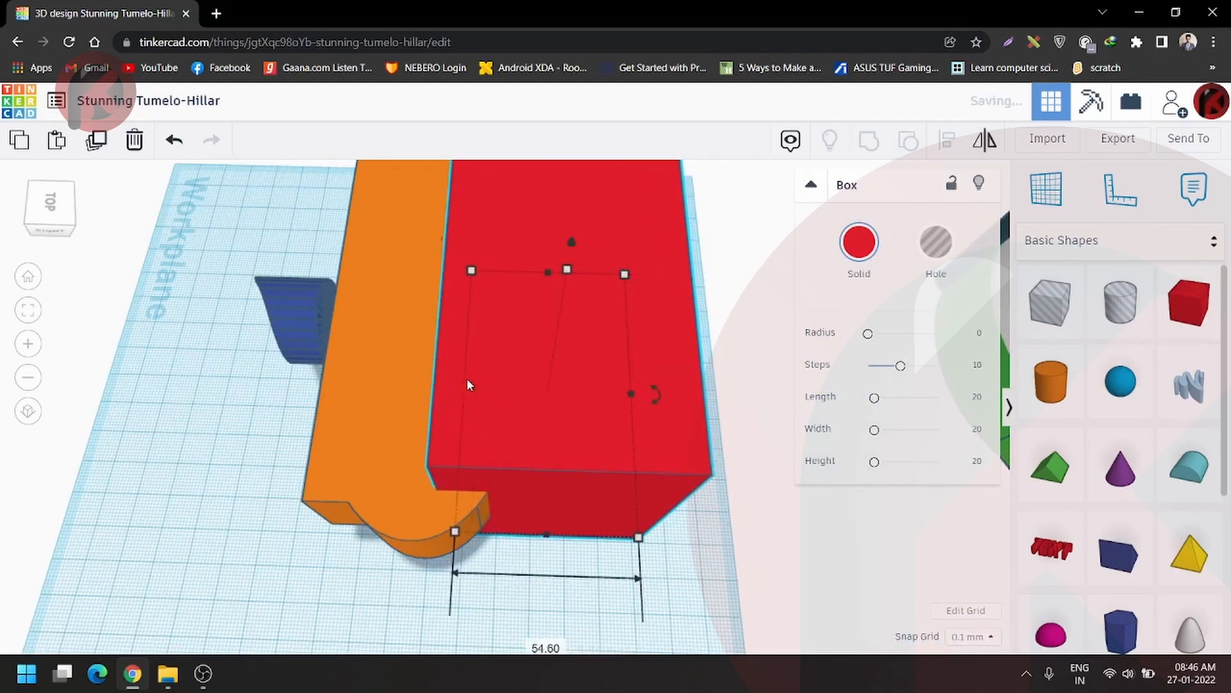
pyautogui.moveTo(467, 379); pyautogui.dragTo(529, 347, button='right')
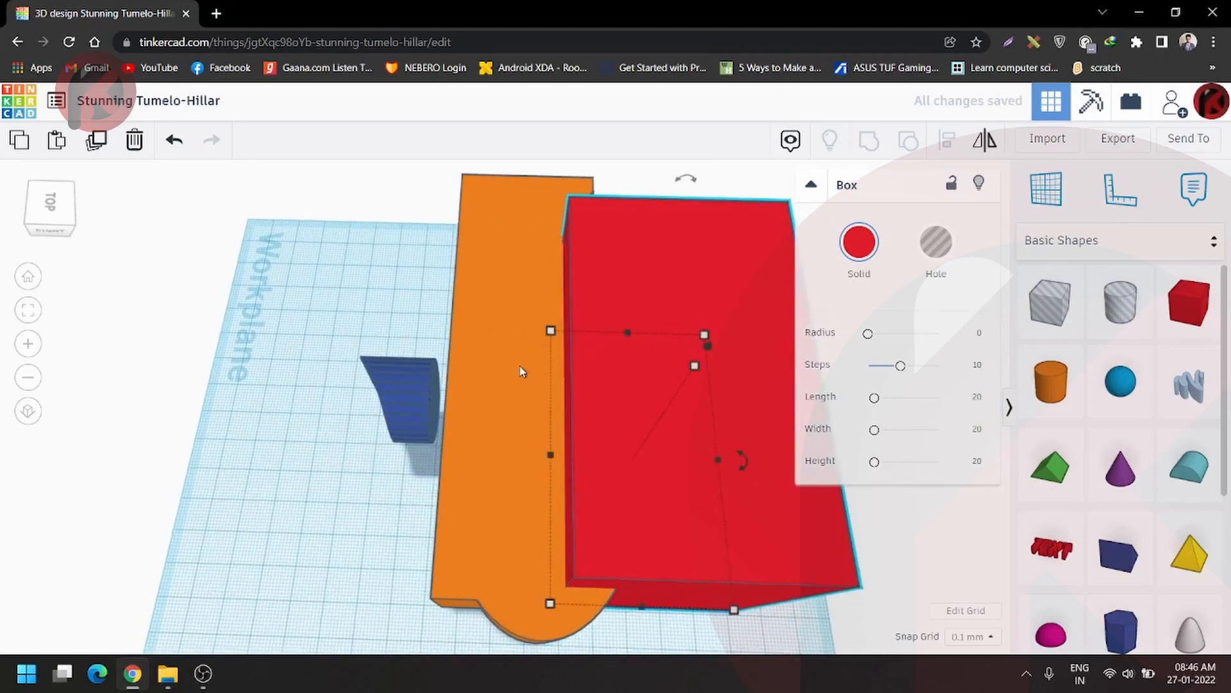
# - Stretch the orange wavy solid to about 43.8 mm high and turn it into a hole
pyautogui.click(494, 373)
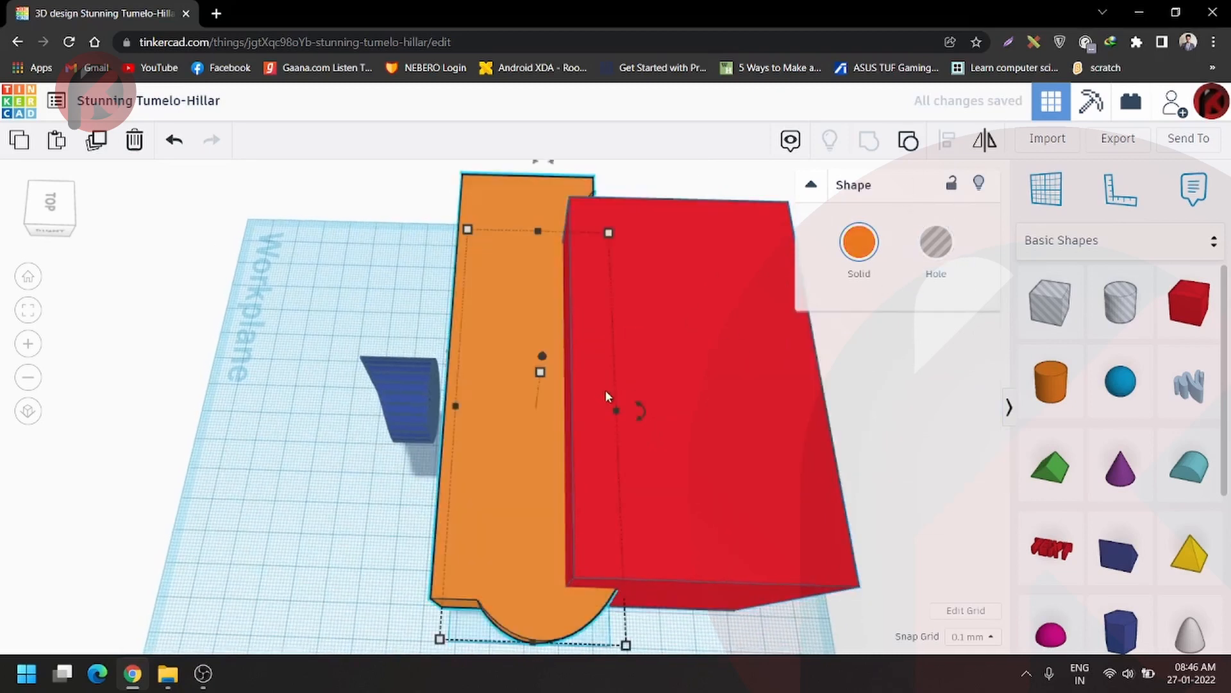
pyautogui.moveTo(542, 376); pyautogui.dragTo(557, 340)
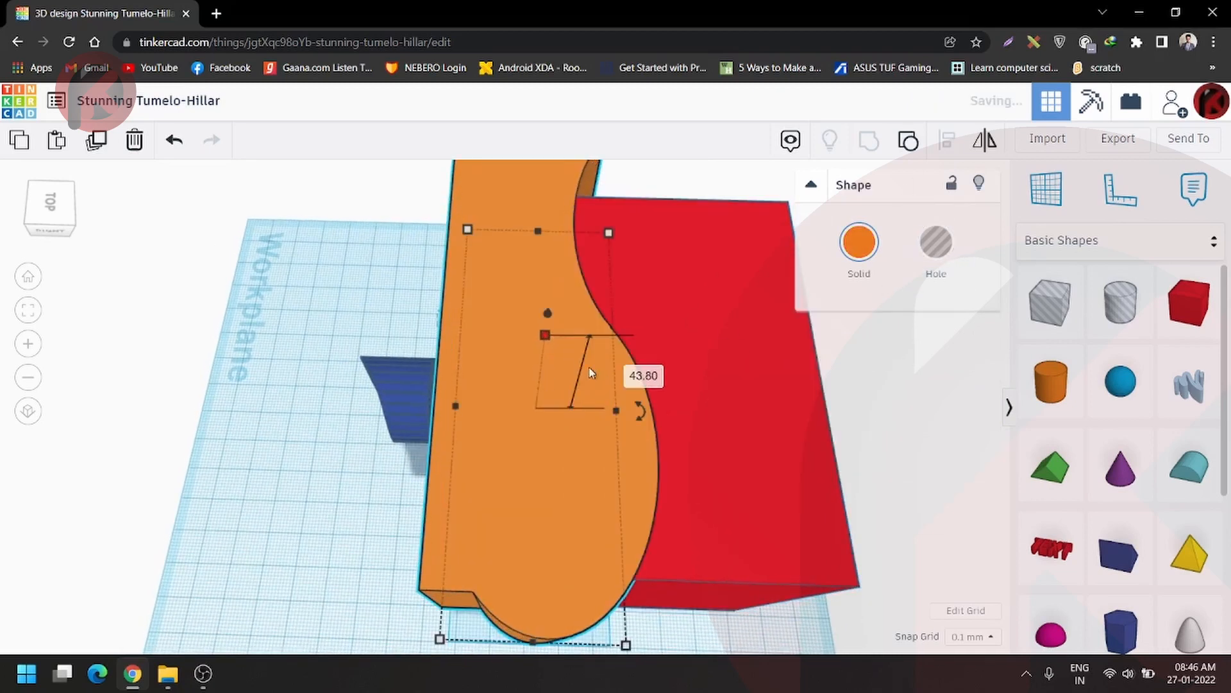
pyautogui.click(937, 241)
# - Lower the wavy hole until it extends through the full height of the red box
pyautogui.moveTo(703, 337); pyautogui.dragTo(531, 454, button='right')
pyautogui.moveTo(538, 302); pyautogui.dragTo(542, 226)
pyautogui.moveTo(550, 172); pyautogui.dragTo(552, 233)
pyautogui.hotkey('ctrl', 'z')
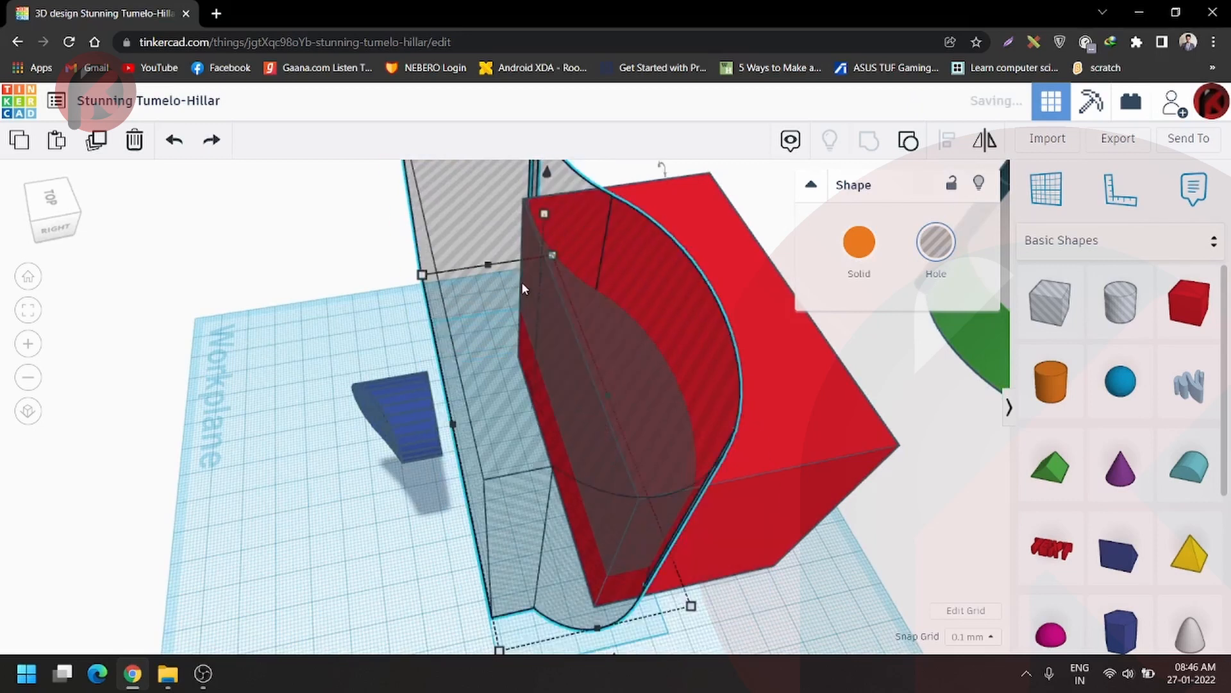
pyautogui.moveTo(549, 176); pyautogui.dragTo(552, 285)
# - Group the wavy hole with the red box to cut a matching curve into the box
pyautogui.click(761, 314)
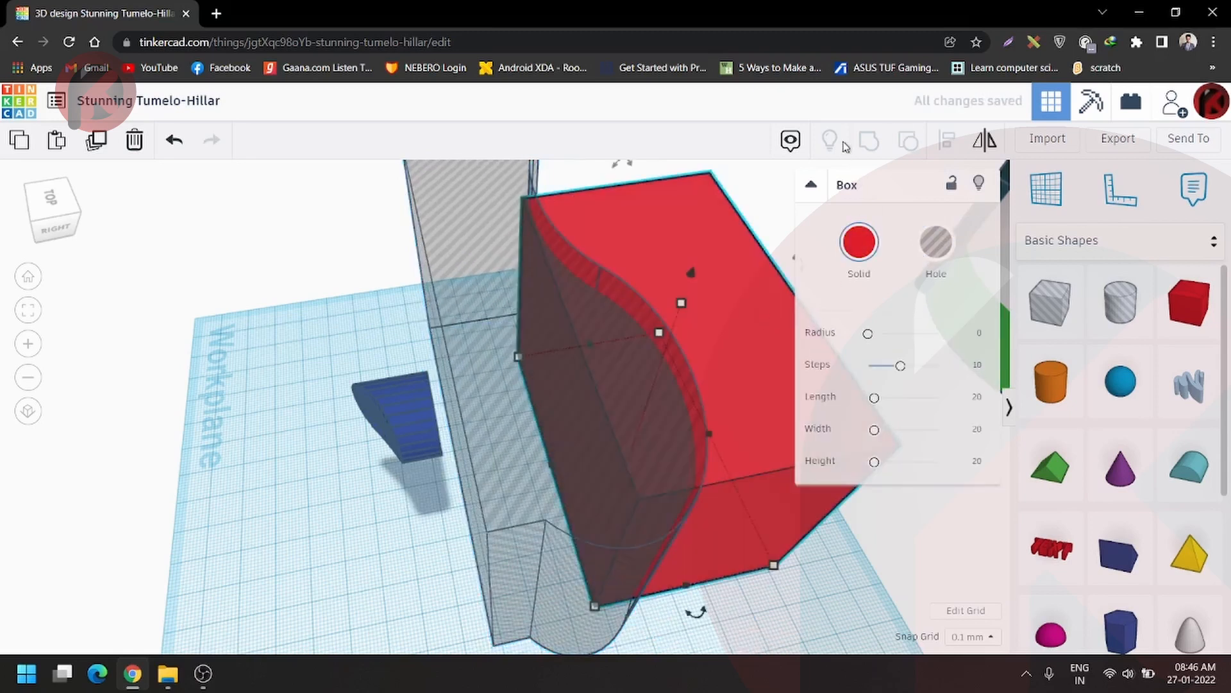
pyautogui.click(481, 240)
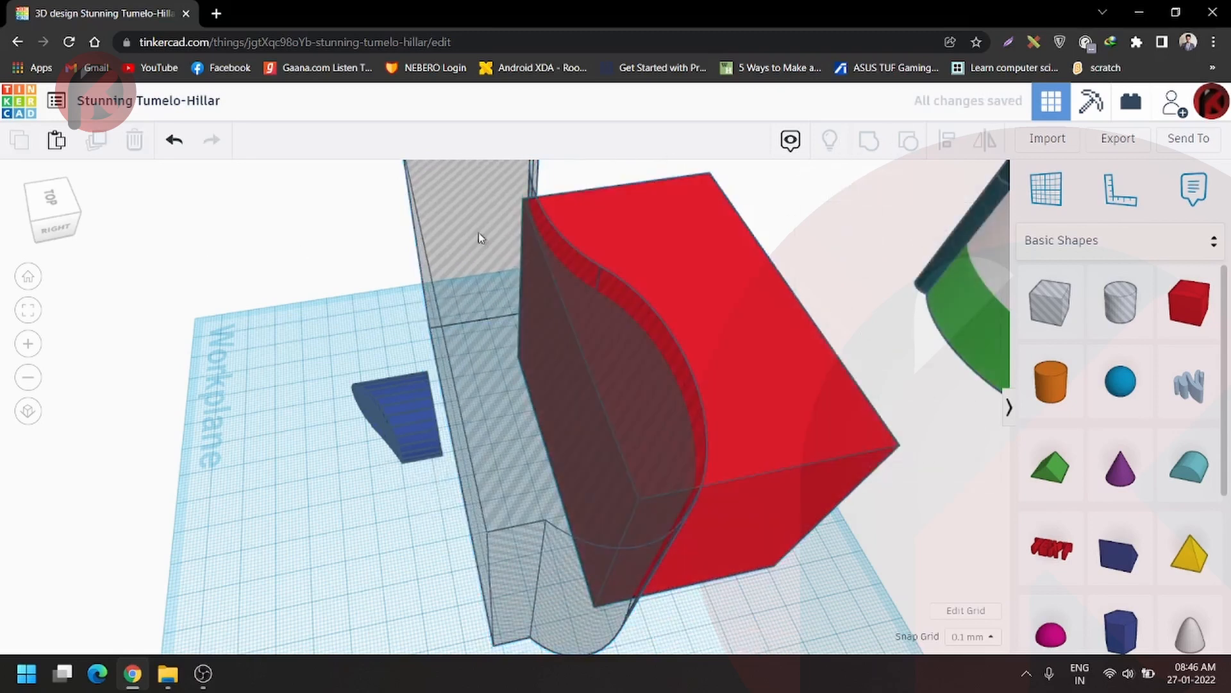
pyautogui.keyDown('shift'); pyautogui.click(733, 245); pyautogui.keyUp('shift')
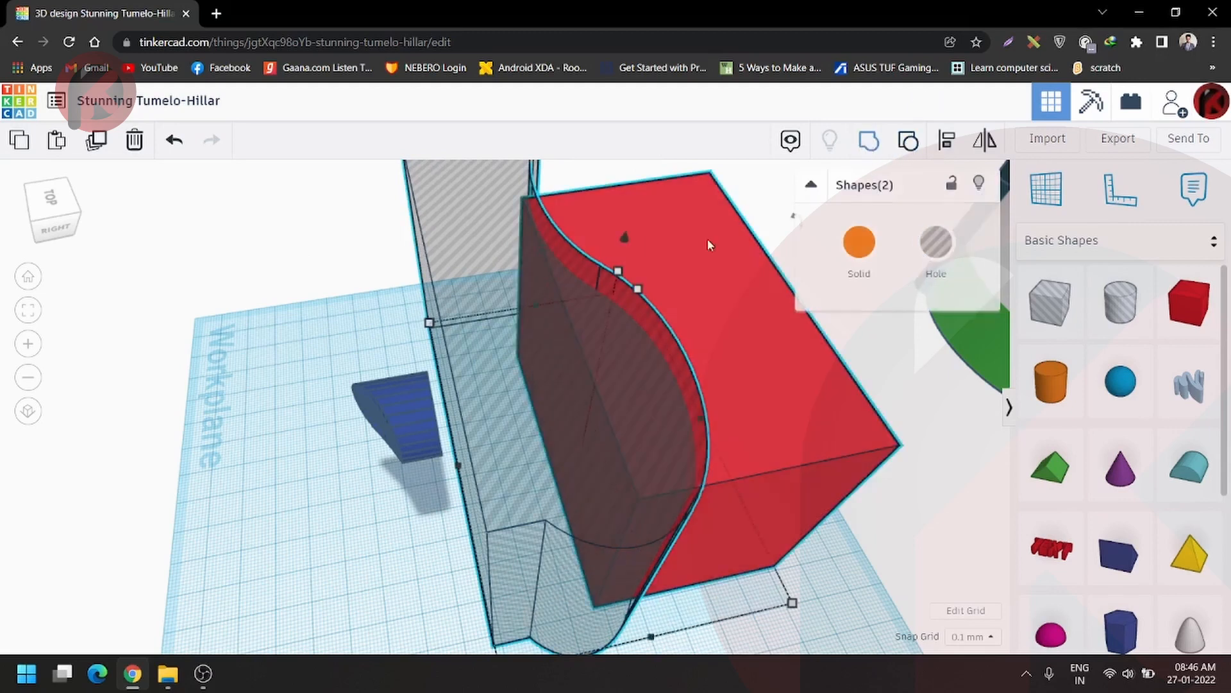
pyautogui.hotkey('ctrl', 'g')
# - Position the curved red box over the wheel so that only a thin slice of its curved face sticks out
pyautogui.moveTo(739, 331); pyautogui.dragTo(481, 381)
pyautogui.moveTo(481, 381); pyautogui.dragTo(652, 512, button='right')
pyautogui.scroll(5, 556, 522)
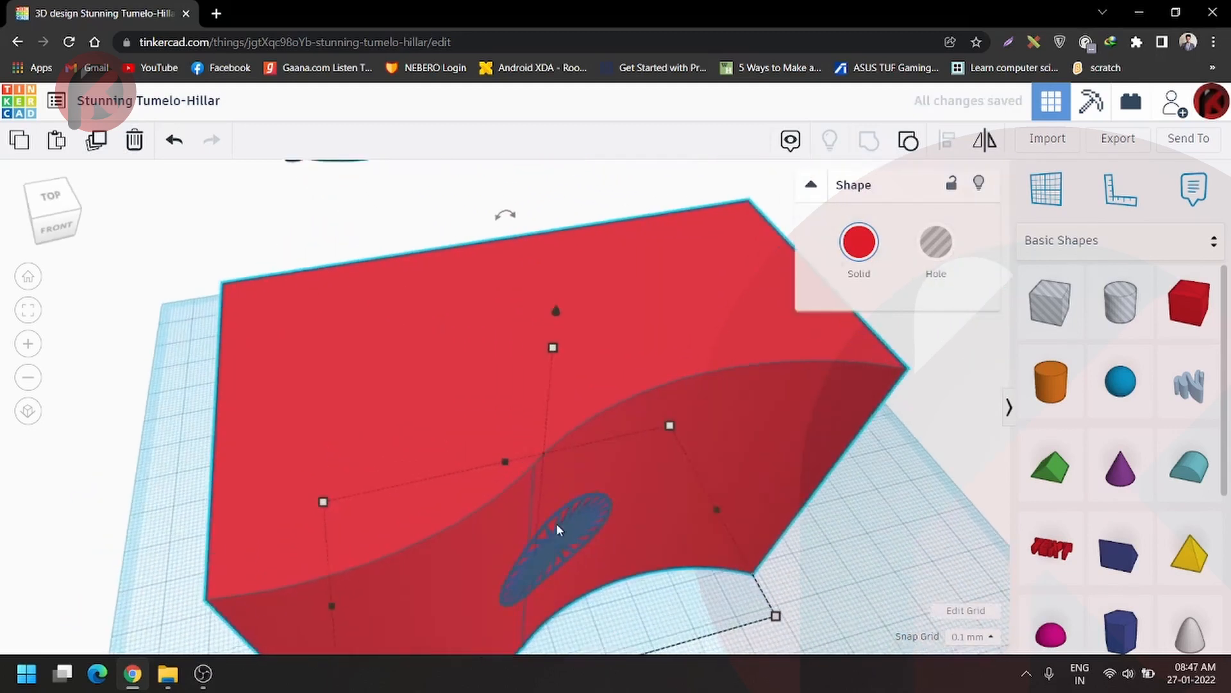
pyautogui.moveTo(576, 572); pyautogui.dragTo(488, 388, button='middle')
pyautogui.scroll(2, 556, 306)
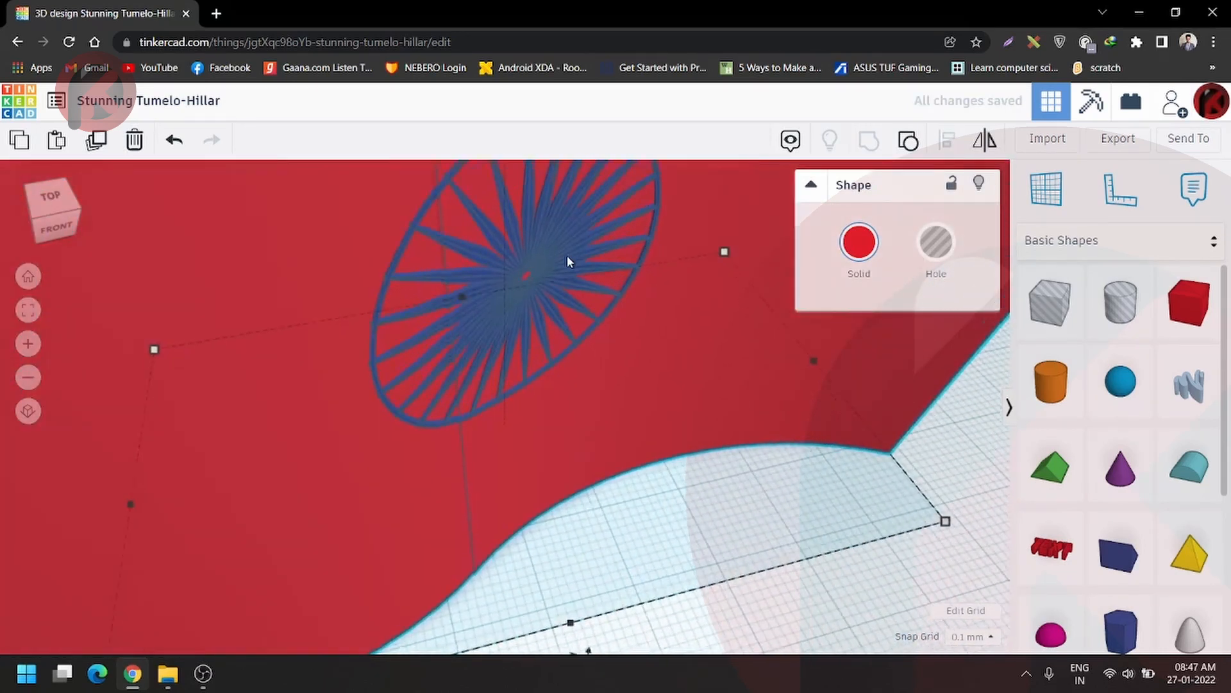
pyautogui.moveTo(568, 257); pyautogui.dragTo(550, 408, button='middle')
pyautogui.moveTo(550, 410); pyautogui.dragTo(534, 457, button='right')
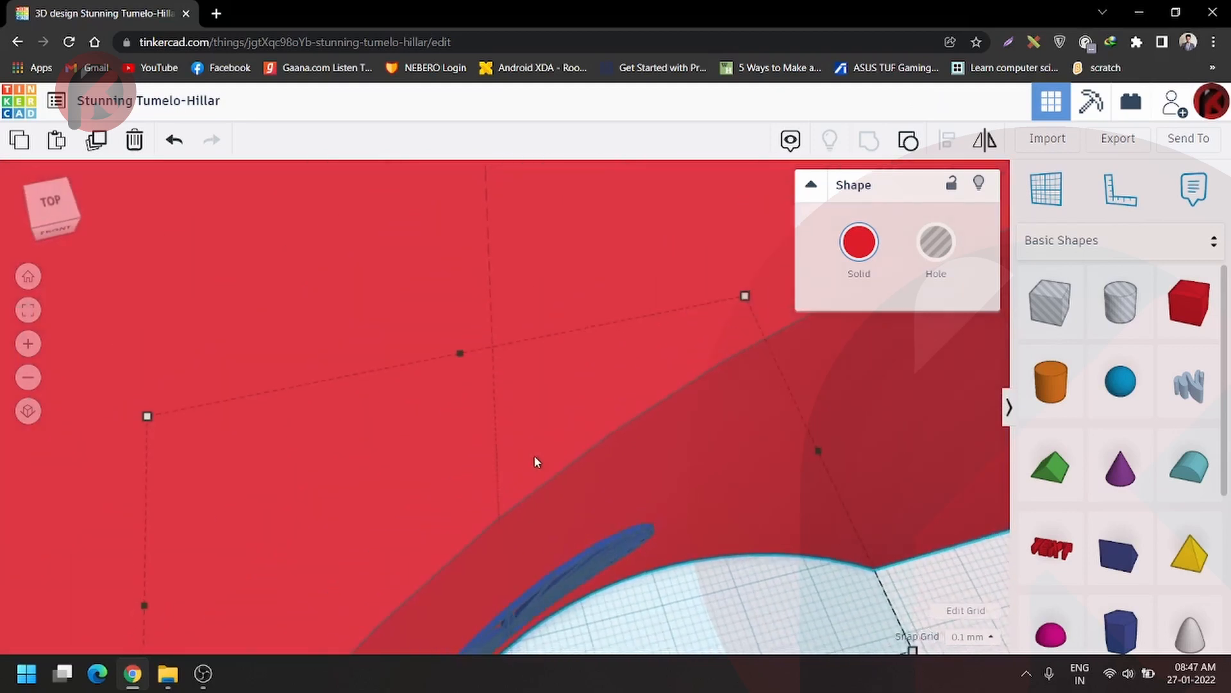
pyautogui.moveTo(575, 484); pyautogui.dragTo(630, 348, button='middle')
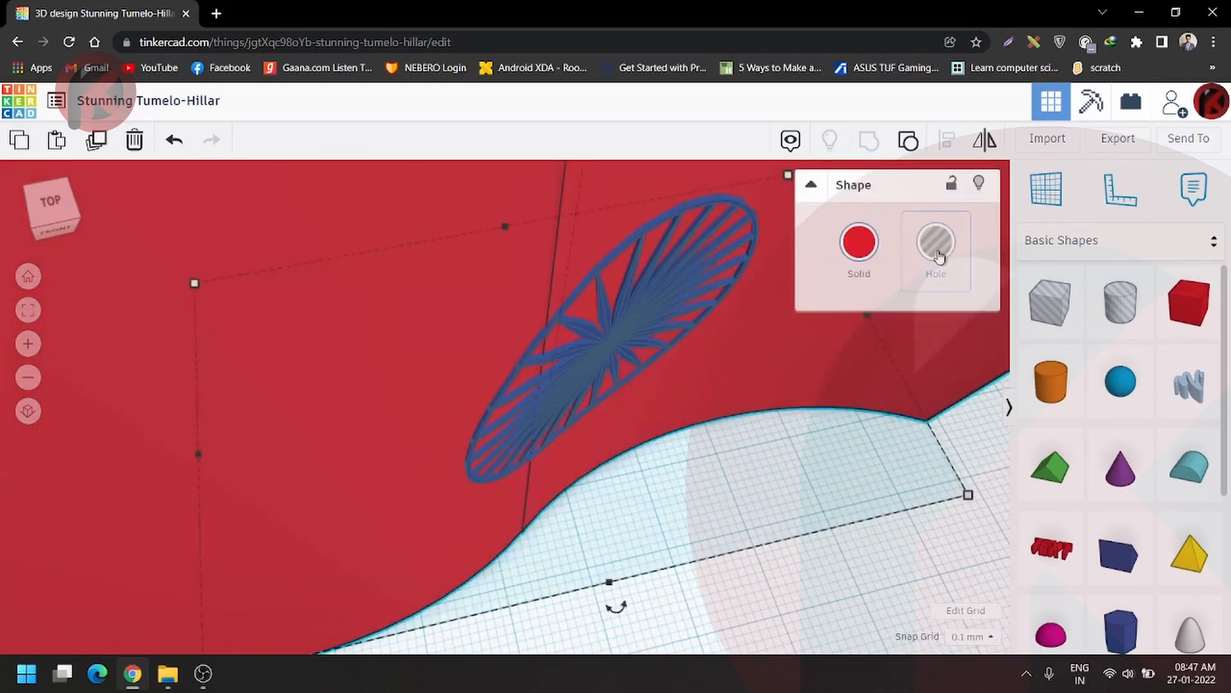
# - Turn the curved red box into a hole and group it with the blue wheel to leave a thin curved wheel
pyautogui.click(937, 251)
pyautogui.keyDown('shift'); pyautogui.click(602, 348); pyautogui.keyUp('shift')
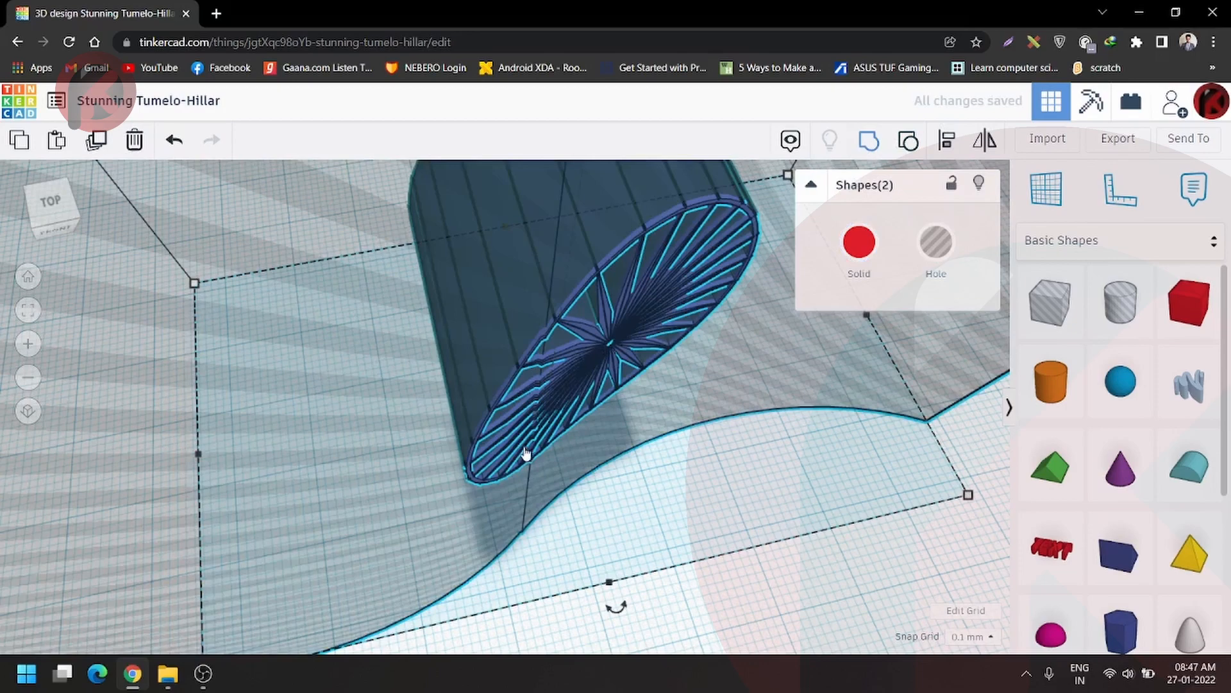
pyautogui.hotkey('ctrl', 'g')
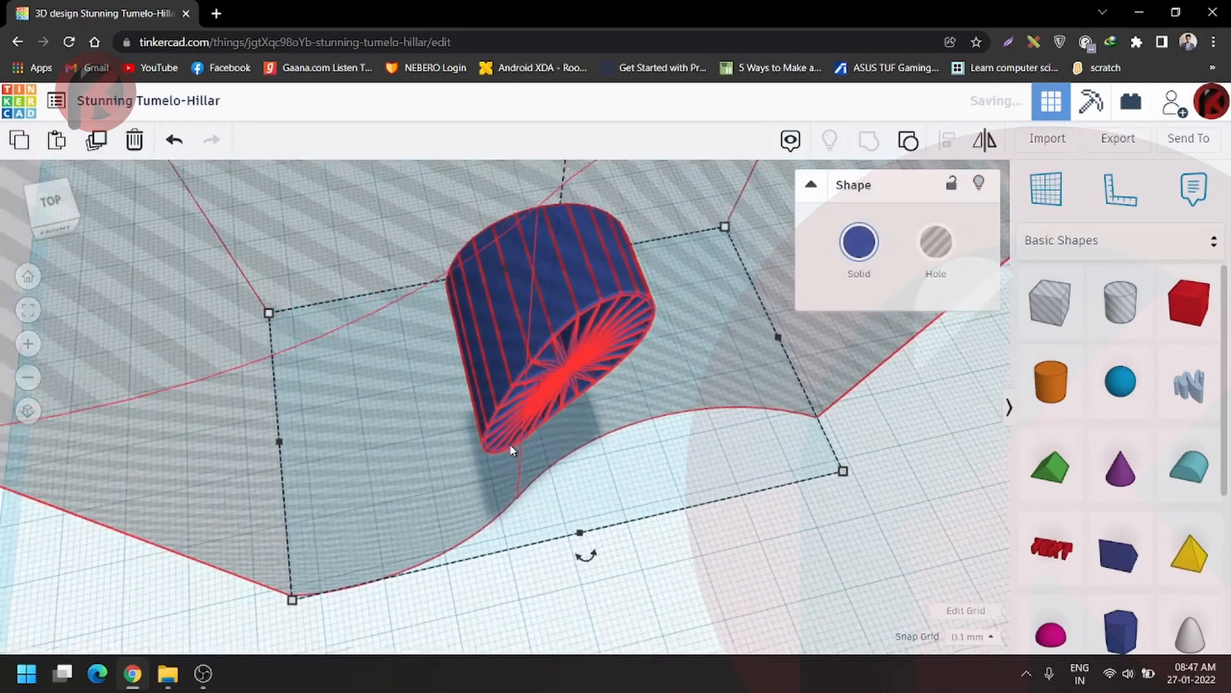
# - Select the curved wheel and the flag together and align their centres along the front-to-back axis
pyautogui.scroll(-2, 511, 451)
pyautogui.moveTo(637, 437); pyautogui.dragTo(773, 276, button='right')
pyautogui.moveTo(513, 313); pyautogui.dragTo(484, 308, button='right')
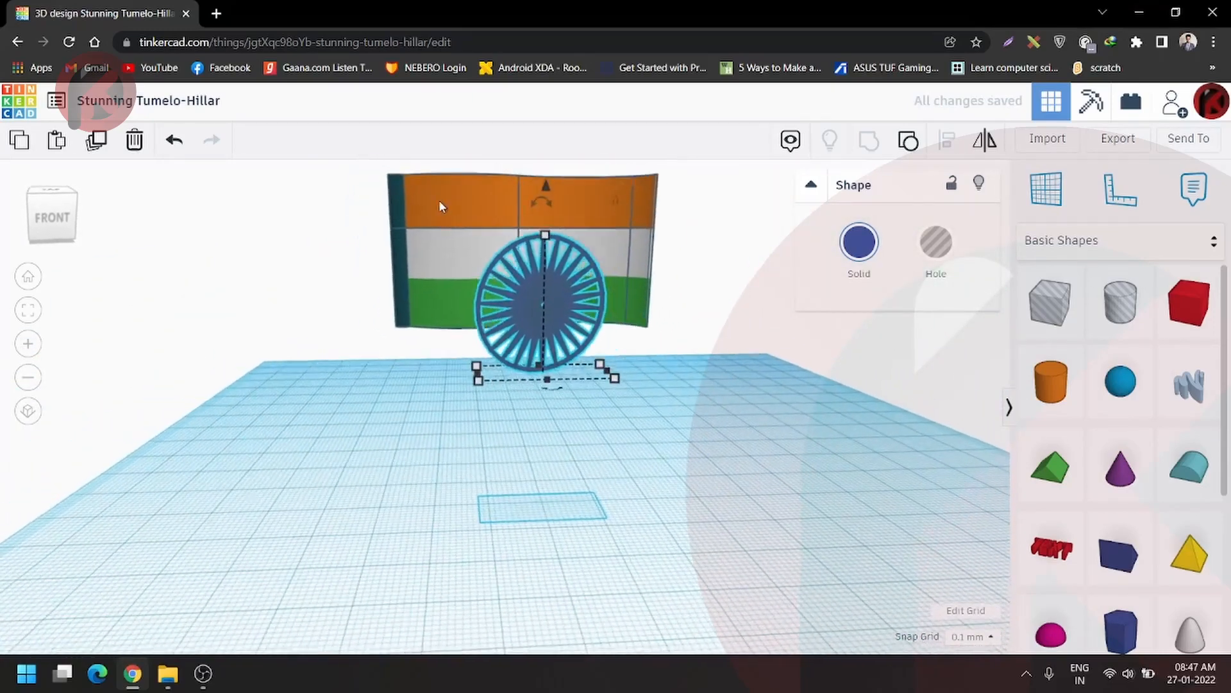
pyautogui.click(442, 205)
pyautogui.click(582, 341)
pyautogui.moveTo(654, 392); pyautogui.dragTo(655, 481, button='right')
pyautogui.click(580, 301)
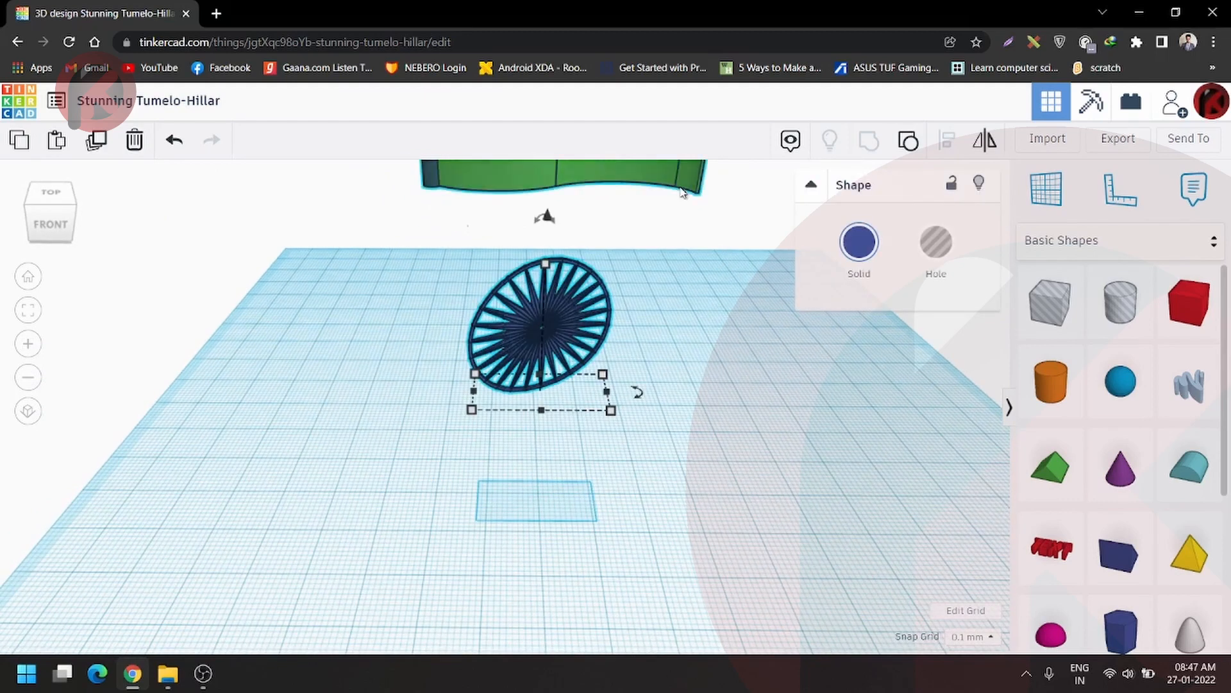
pyautogui.keyDown('shift'); pyautogui.click(565, 174); pyautogui.keyUp('shift')
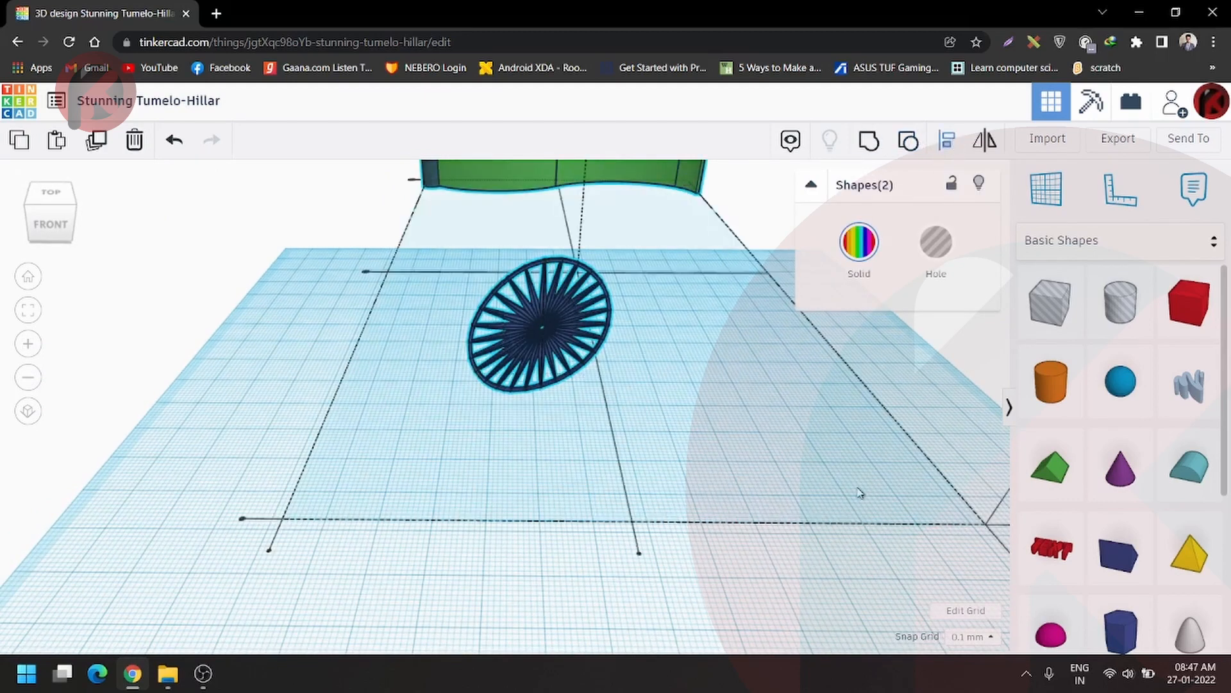
pyautogui.moveTo(860, 492); pyautogui.dragTo(774, 472, button='right')
pyautogui.scroll(-2, 774, 473)
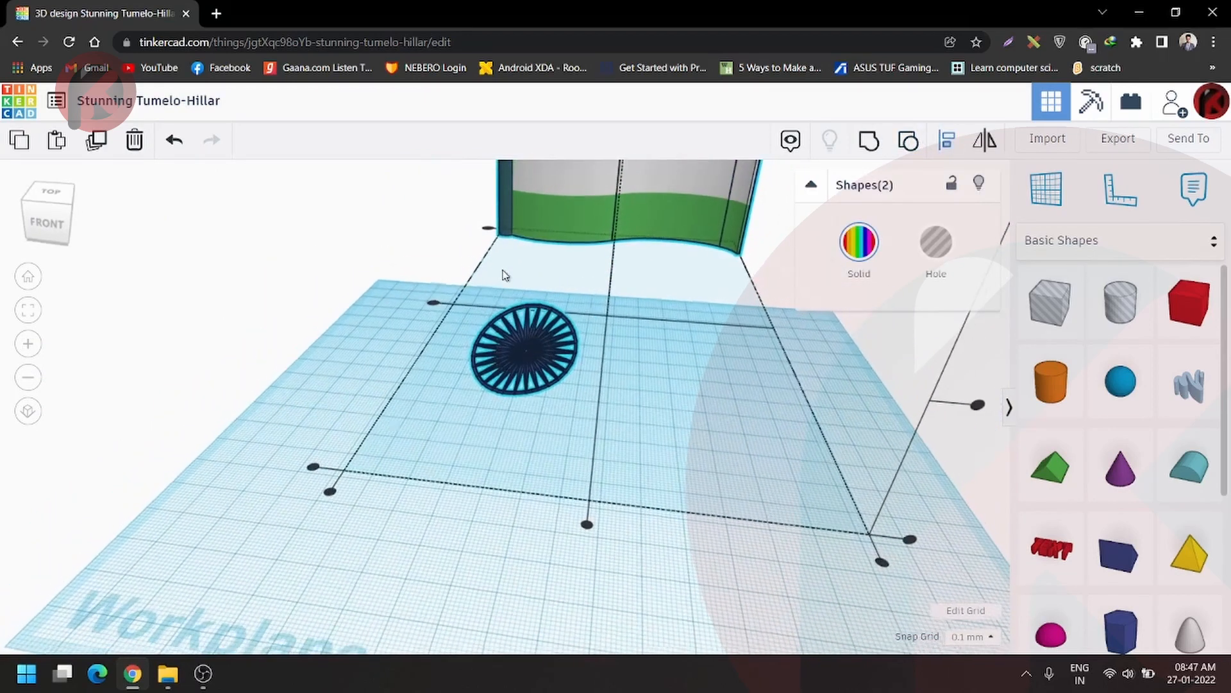
pyautogui.click(432, 303)
# - Select only the flag and nudge it backward until the wheel emerges in front of the white stripe
pyautogui.moveTo(860, 418); pyautogui.dragTo(1072, 547, button='right')
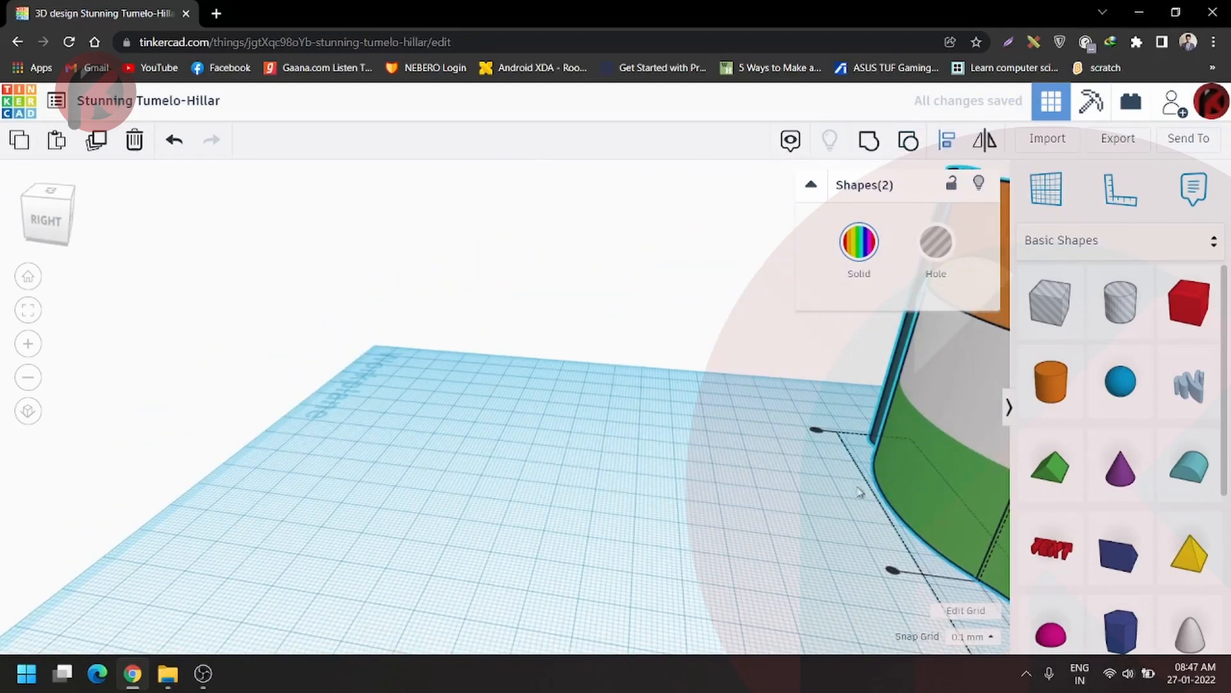
pyautogui.moveTo(860, 492); pyautogui.dragTo(612, 324, button='right')
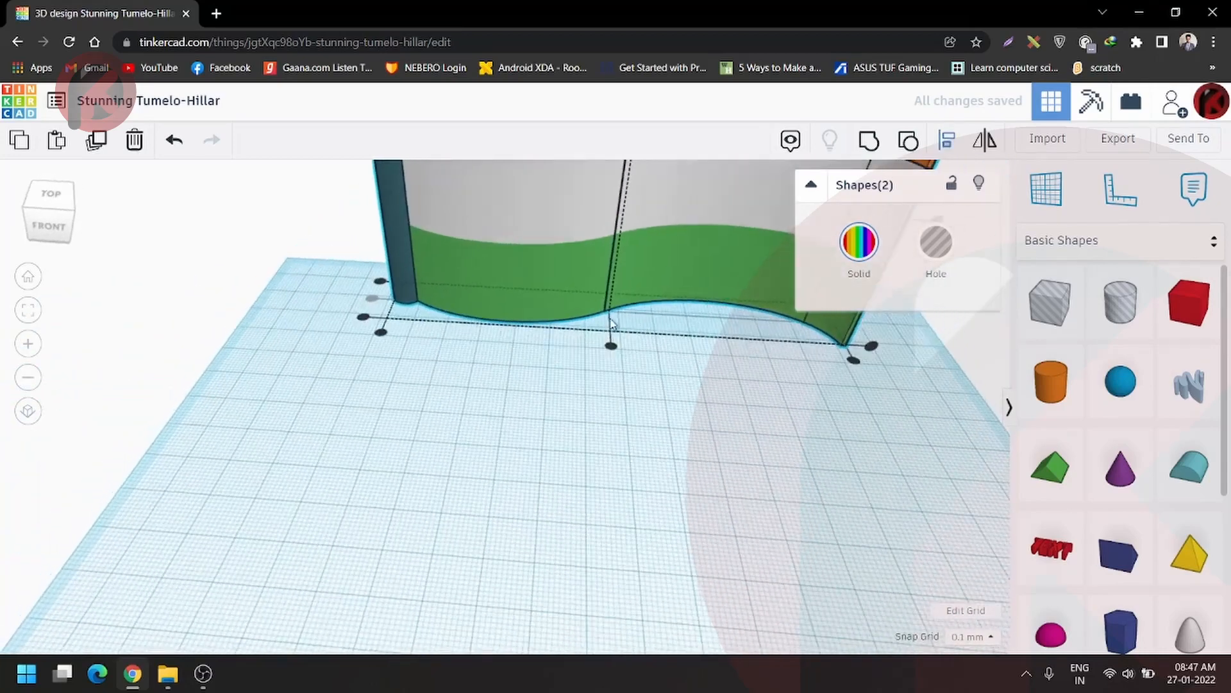
pyautogui.scroll(-6, 611, 324)
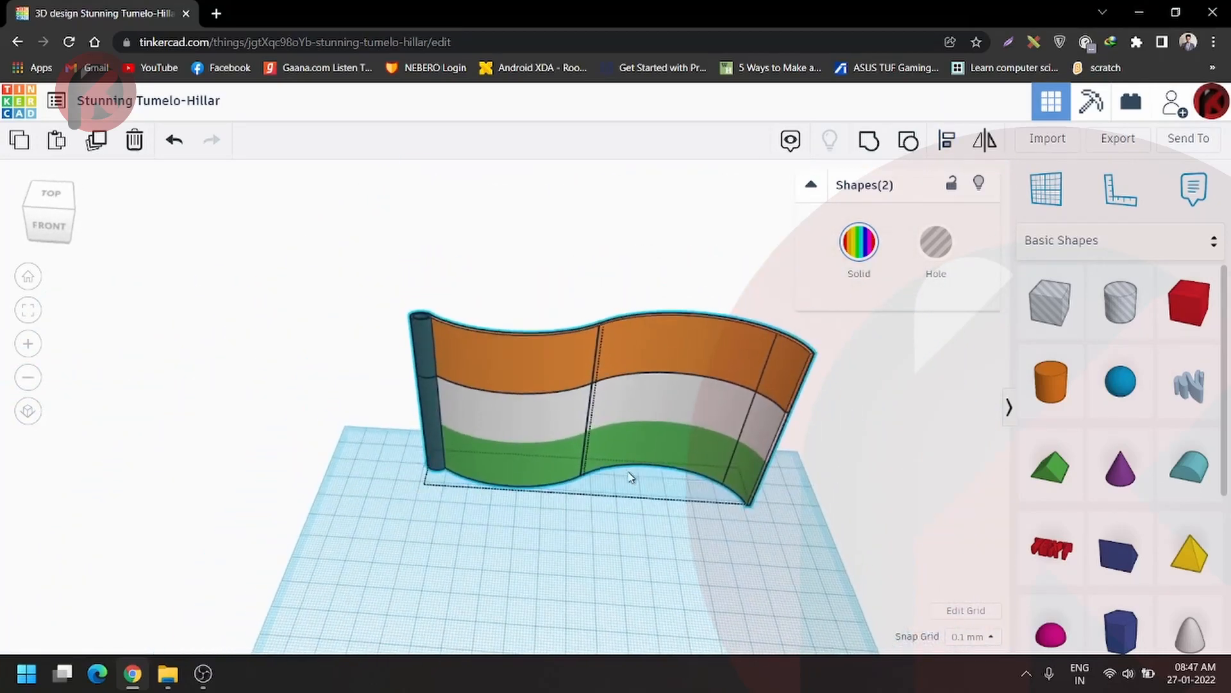
pyautogui.moveTo(620, 443); pyautogui.dragTo(622, 531, button='right')
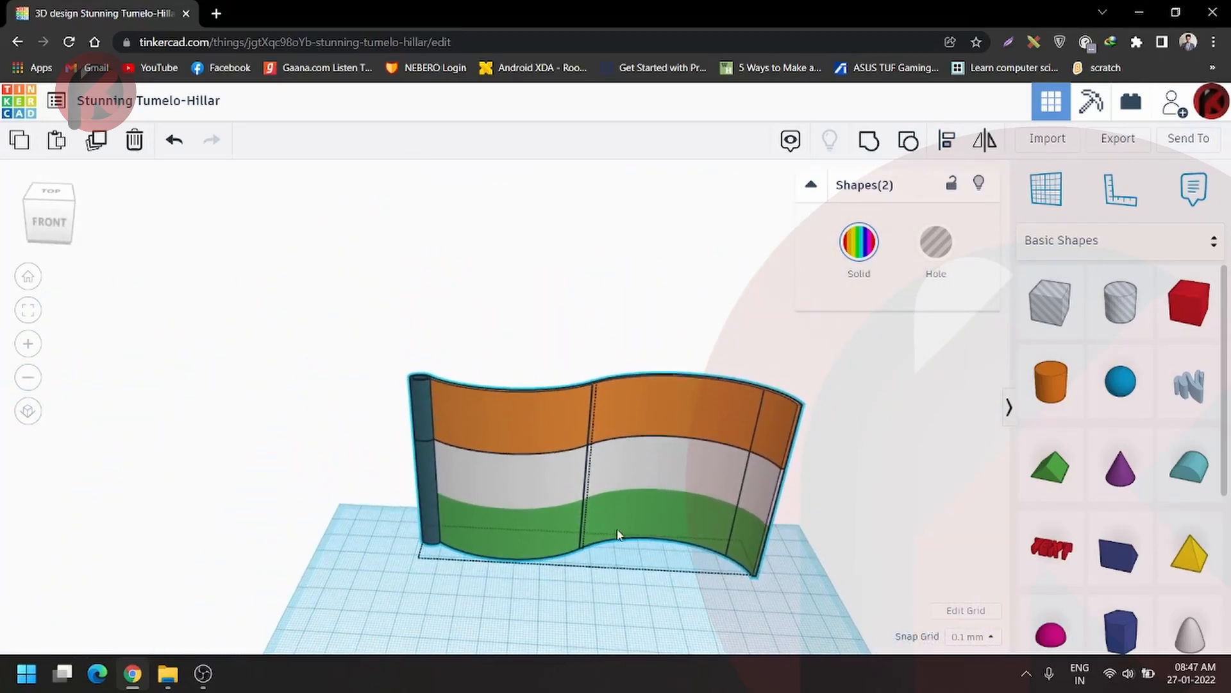
pyautogui.click(717, 643)
pyautogui.click(754, 472)
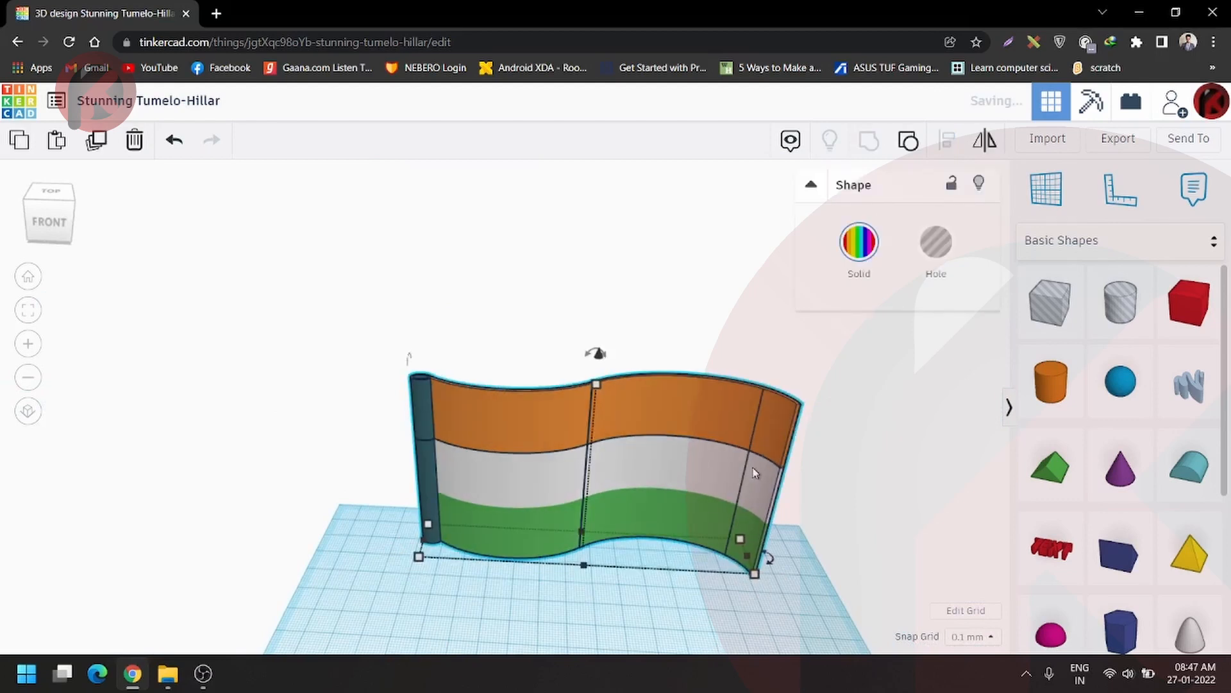
pyautogui.press('Up')
pyautogui.press('Up')
pyautogui.press('Up')
pyautogui.press('Up')
pyautogui.press('Up')
pyautogui.press('Up')
pyautogui.press('Up')
pyautogui.press('Up')
pyautogui.press('Up')
pyautogui.press('Up')
pyautogui.press('Up')
pyautogui.press('Up')
pyautogui.press('Up')
pyautogui.press('Up')
pyautogui.press('Up')
pyautogui.press('Up')
pyautogui.press('Up')
pyautogui.press('Up')
pyautogui.press('Up')
pyautogui.press('Up')
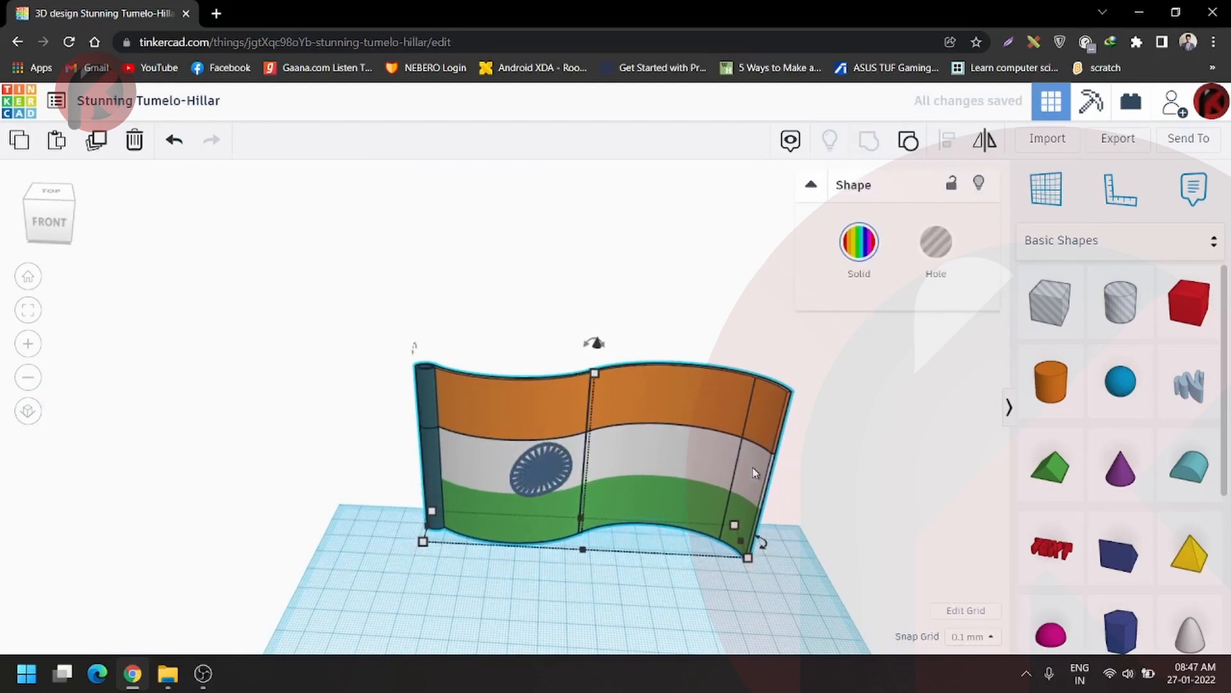
# - Select the blue wheel and nudge it sideways, away from the pole, toward the middle of the flag
pyautogui.scroll(6, 435, 456)
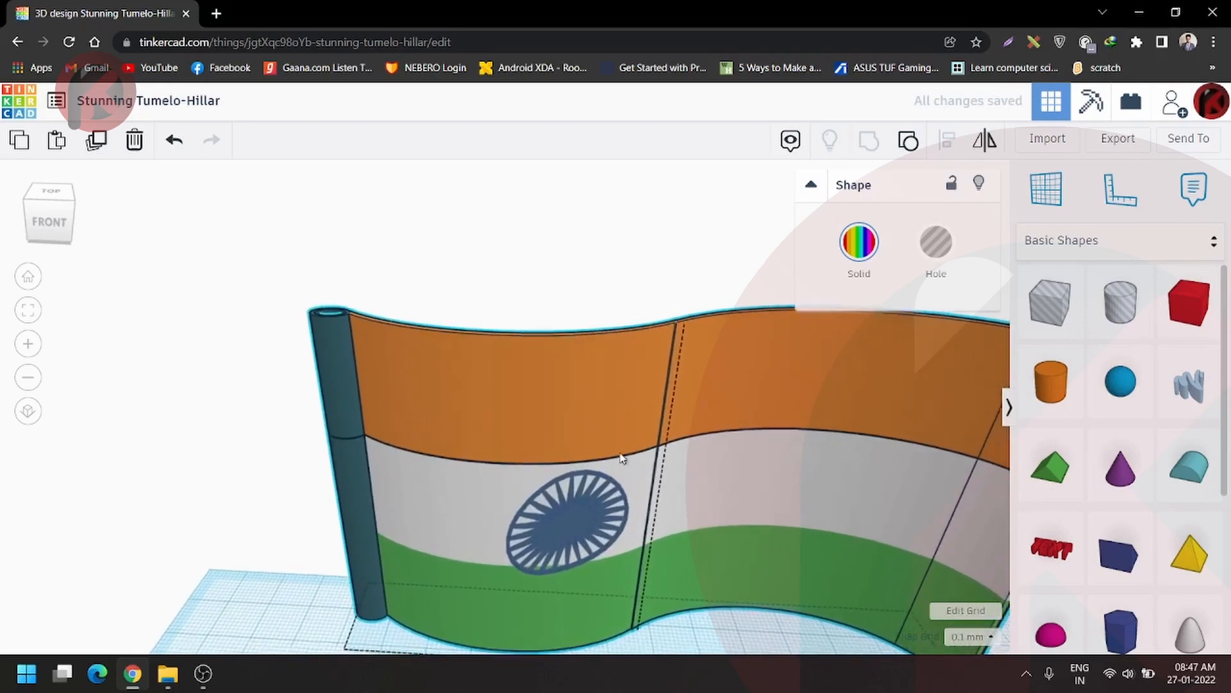
pyautogui.click(469, 472)
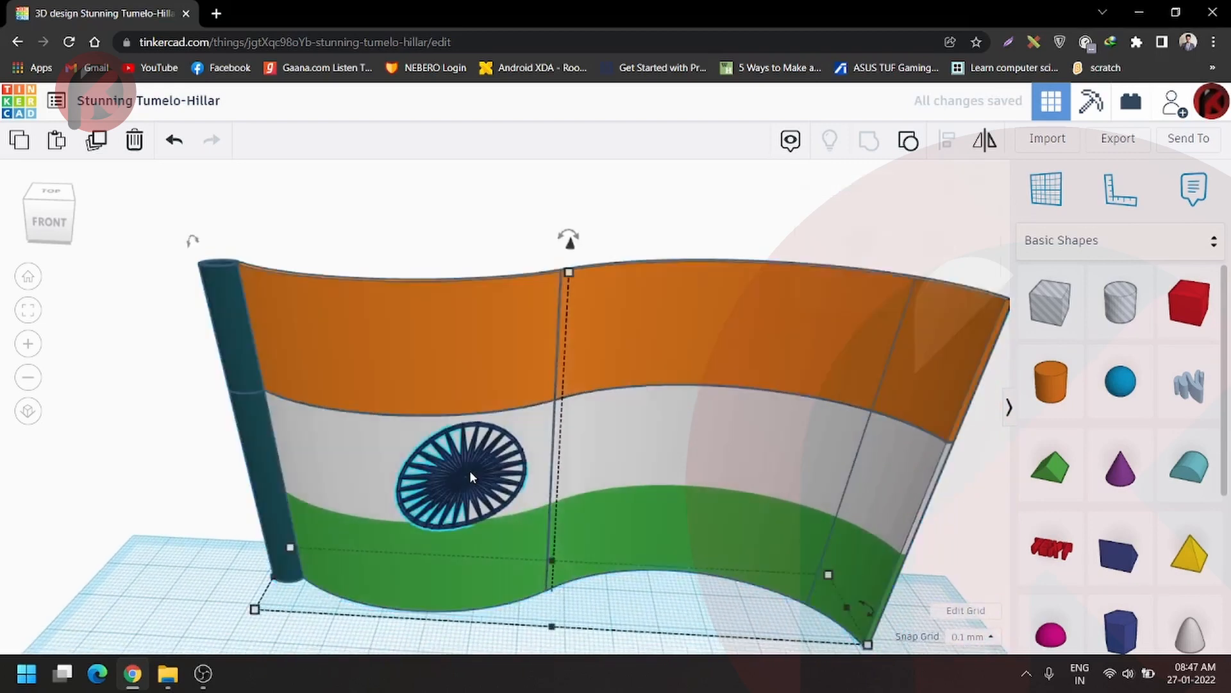
pyautogui.press('Right')
pyautogui.press('Right')
pyautogui.press('Right')
pyautogui.press('Right')
pyautogui.press('Right')
pyautogui.press('Right')
pyautogui.press('Right')
pyautogui.press('Right')
pyautogui.press('Right')
pyautogui.press('Right')
pyautogui.press('Right')
pyautogui.press('Right')
pyautogui.press('Right')
pyautogui.press('Right')
pyautogui.press('Right')
pyautogui.press('Right')
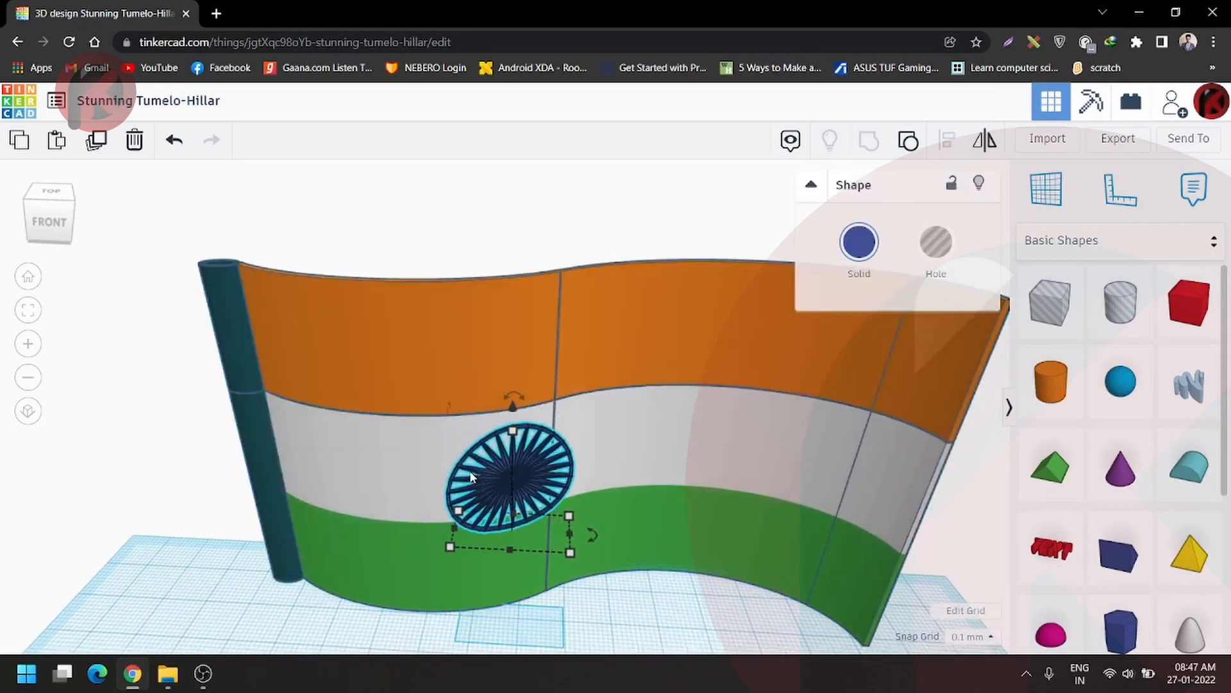
# - Viewing from above, nudge the wheel back toward the flag's front surface
pyautogui.moveTo(513, 469); pyautogui.dragTo(517, 616, button='right')
pyautogui.press('Up')
pyautogui.press('Up')
pyautogui.press('Up')
pyautogui.press('Up')
pyautogui.press('Up')
pyautogui.press('Up')
pyautogui.press('Up')
pyautogui.press('Up')
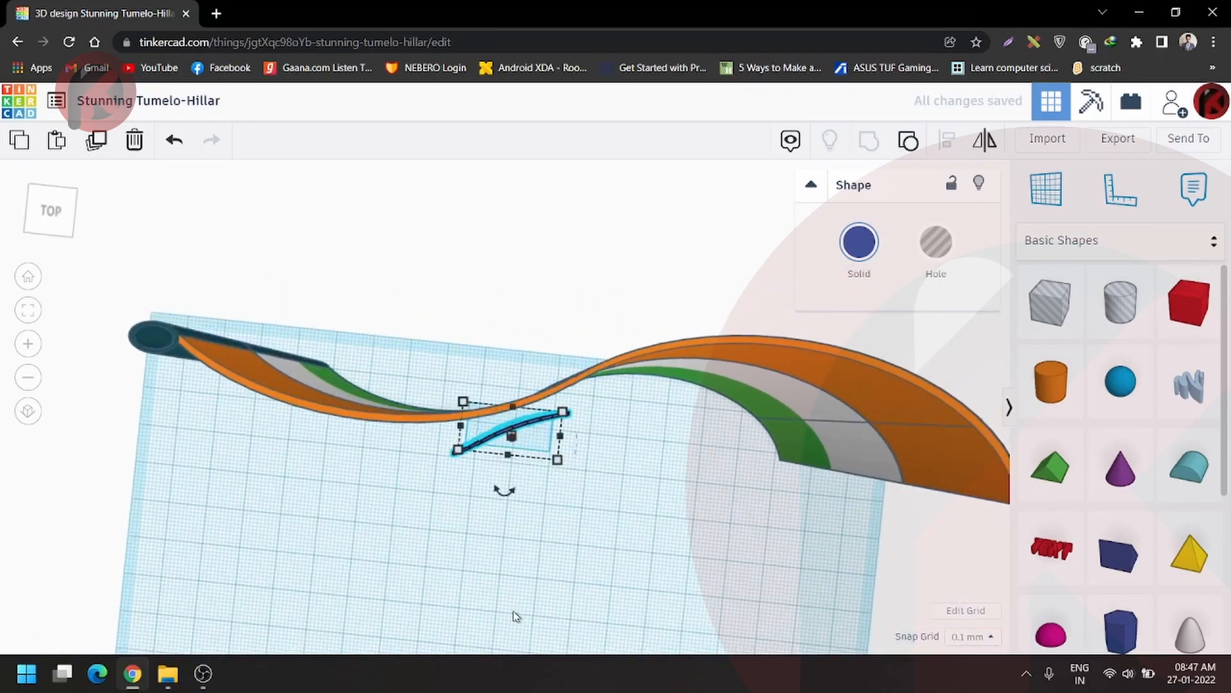
# - Nudge the wheel further away from the pole until it lies alongside the matching bend of the flag
pyautogui.press('Right')
pyautogui.press('Right')
pyautogui.press('Right')
pyautogui.press('Right')
pyautogui.press('Right')
pyautogui.press('Right')
pyautogui.press('Right')
pyautogui.press('Right')
pyautogui.press('Right')
pyautogui.press('Right')
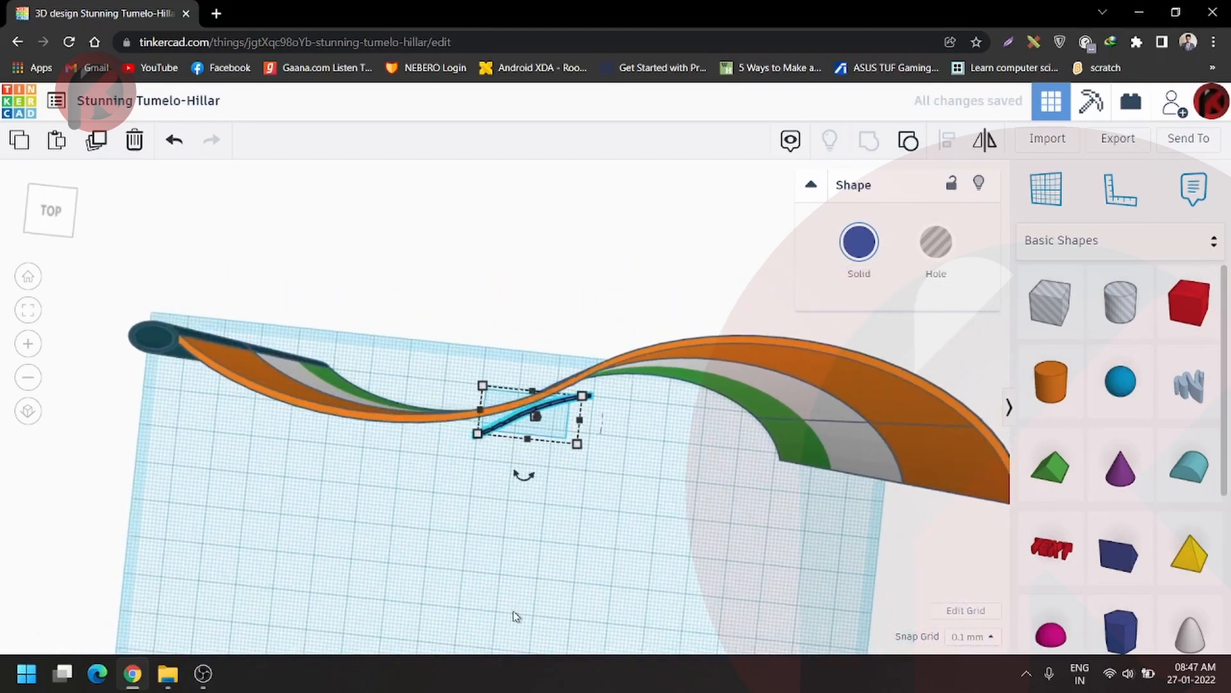
pyautogui.press('Right')
pyautogui.press('Right')
pyautogui.press('Right')
pyautogui.press('Right')
pyautogui.press('Right')
pyautogui.press('Right')
# - Nudge the wheel backward until it sinks into the flag's curved surface
pyautogui.press('Up')
pyautogui.press('Up')
pyautogui.press('Up')
pyautogui.press('Up')
pyautogui.press('Up')
pyautogui.press('Up')
pyautogui.press('Up')
pyautogui.press('Up')
pyautogui.press('Up')
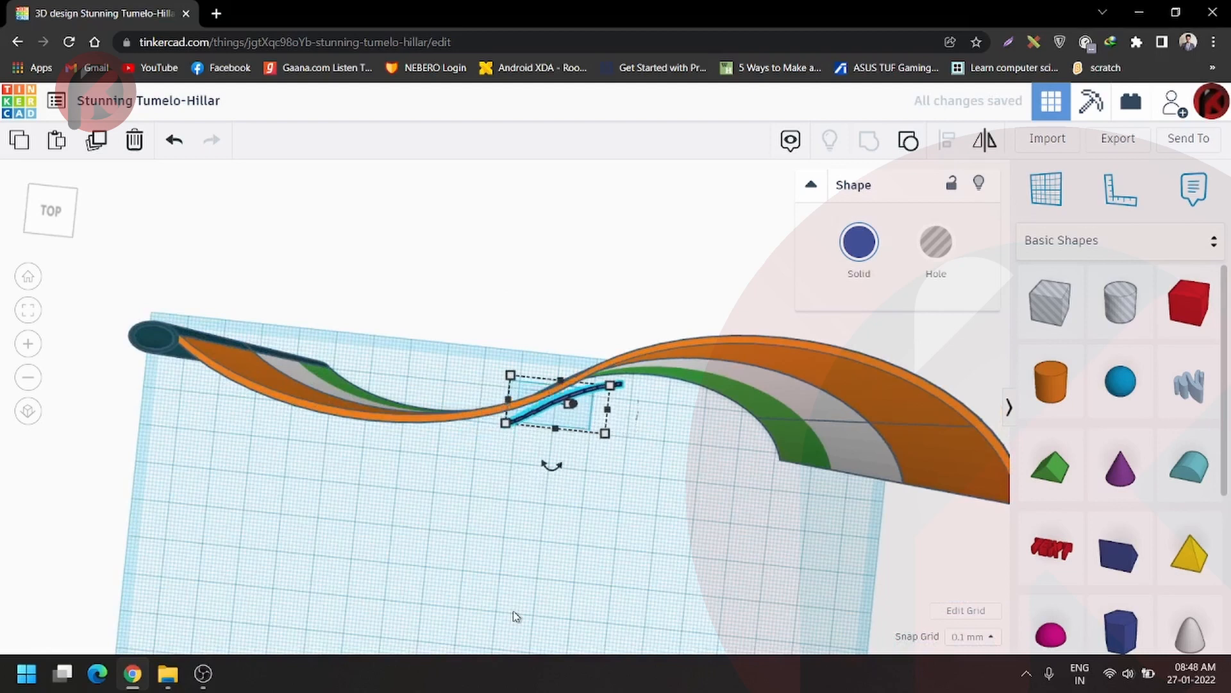
pyautogui.press('Up')
pyautogui.press('Up')
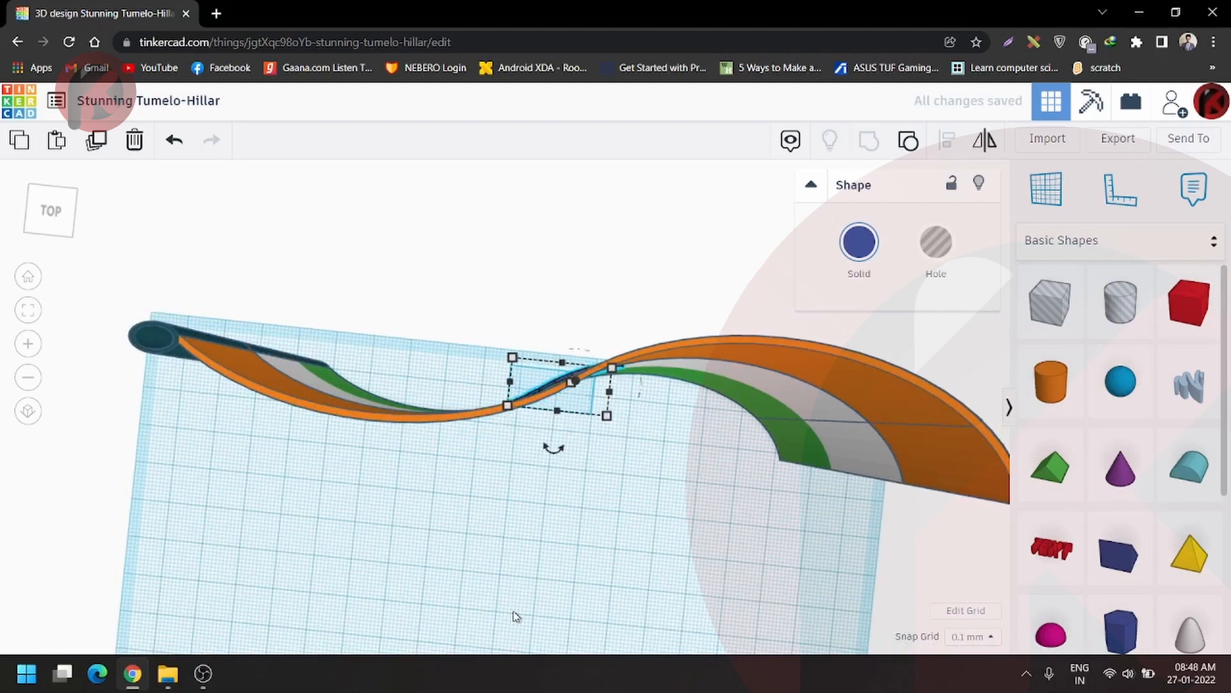
# - Nudge the blue wheel forward until it sits within the flag's curved surface and check its fit from the front
pyautogui.press('Down')
pyautogui.press('Down')
pyautogui.press('Down')
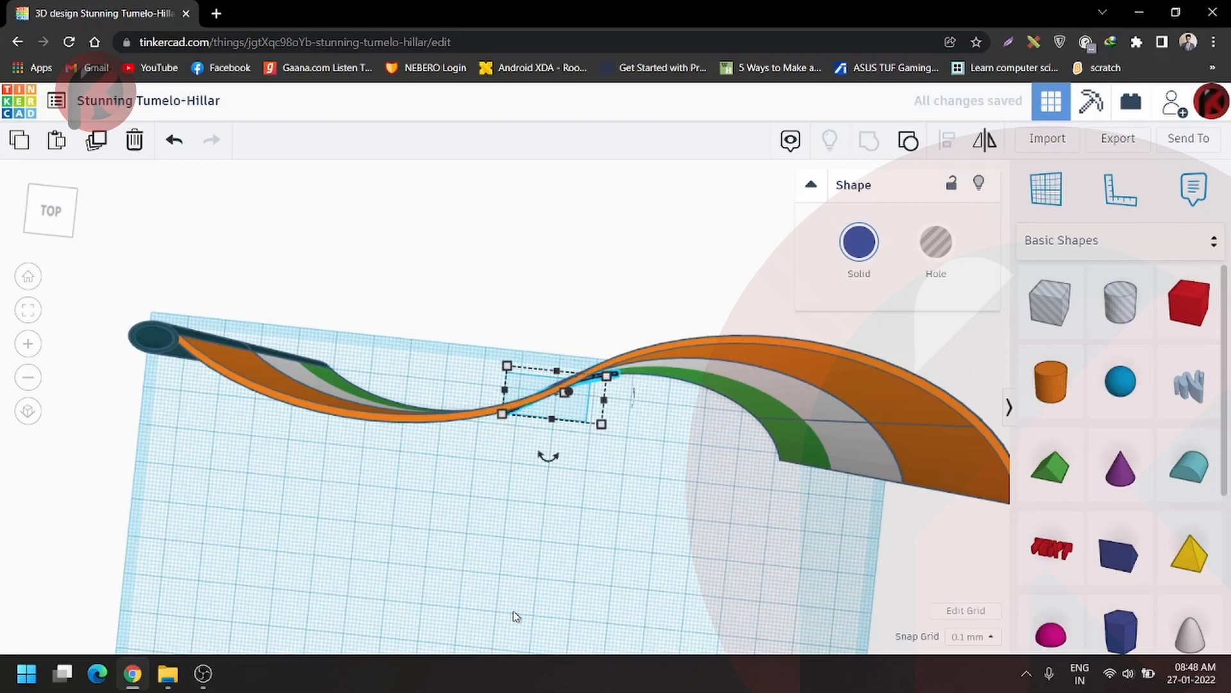
pyautogui.press('Down')
pyautogui.press('Down')
pyautogui.moveTo(513, 612)
pyautogui.mouseDown(button='right')
pyautogui.moveTo(524, 505)
pyautogui.moveTo(528, 604)
pyautogui.mouseUp(button='right')
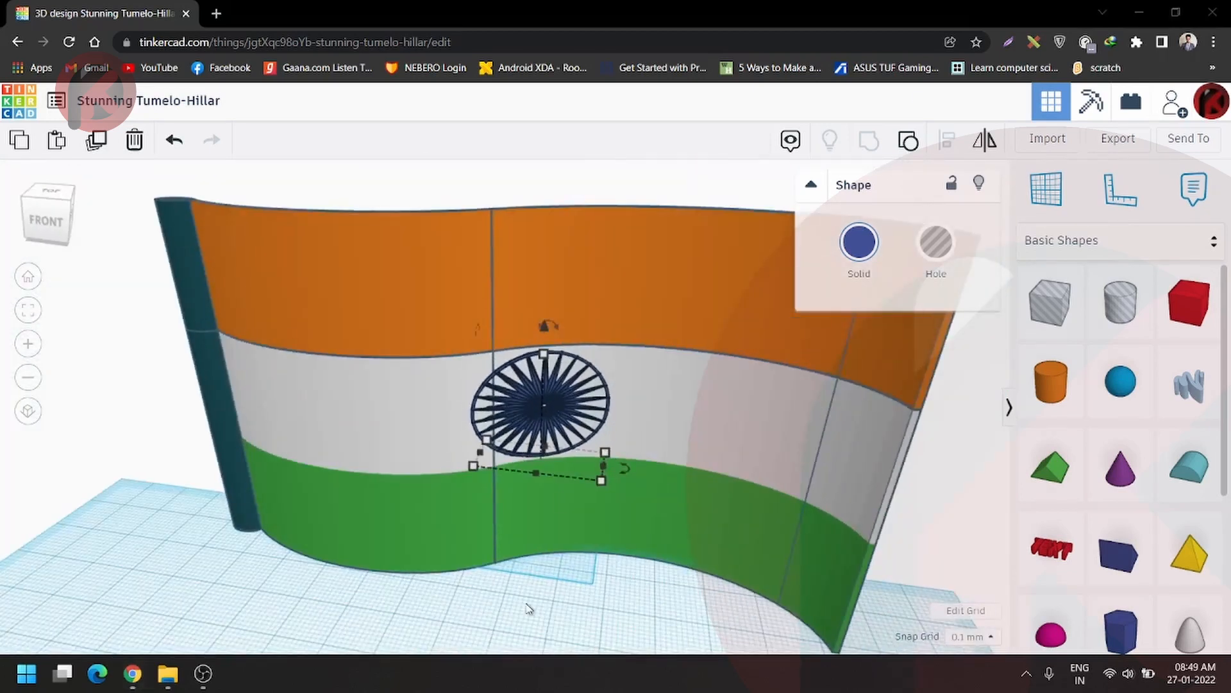
# - Select the flag together with the blue wheel and group them into one multicolor shape
pyautogui.click(530, 601)
pyautogui.scroll(-8, 572, 476)
pyautogui.scroll(5, 572, 480)
pyautogui.moveTo(572, 480); pyautogui.dragTo(518, 573, button='right')
pyautogui.moveTo(687, 594); pyautogui.dragTo(293, 186)
pyautogui.hotkey('ctrl', 'g')
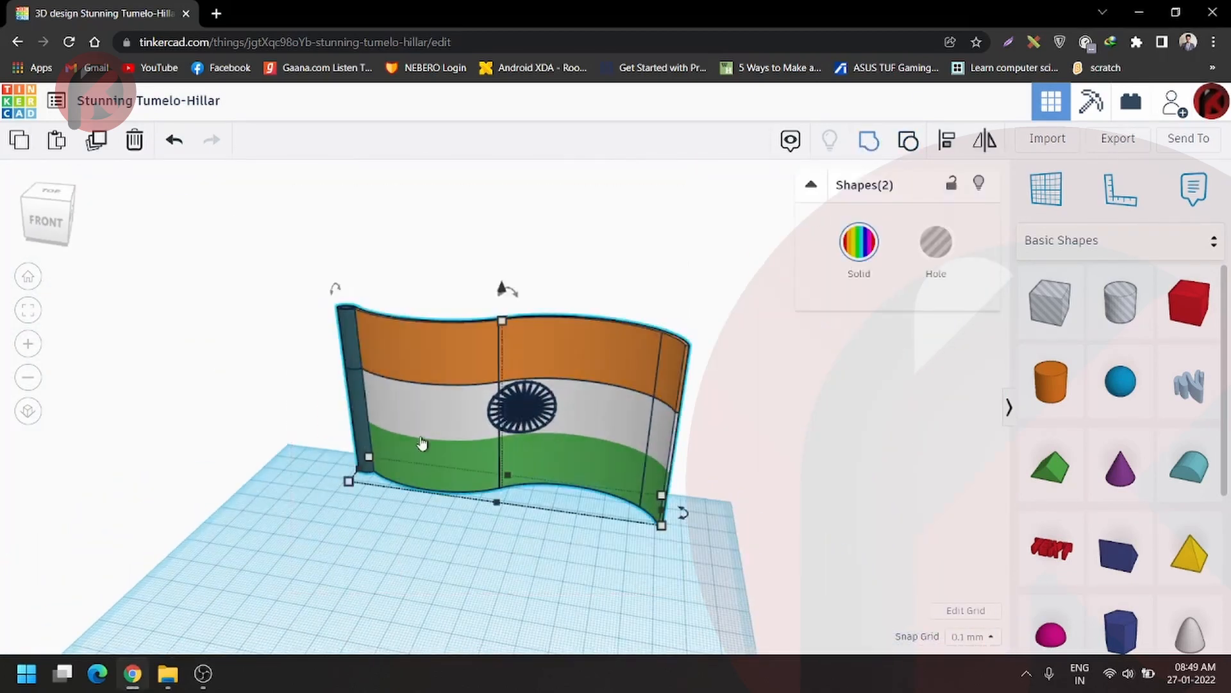
pyautogui.moveTo(420, 445); pyautogui.dragTo(638, 443, button='right')
pyautogui.click(563, 512)
pyautogui.scroll(-3, 564, 511)
pyautogui.moveTo(564, 511); pyautogui.dragTo(533, 516, button='right')
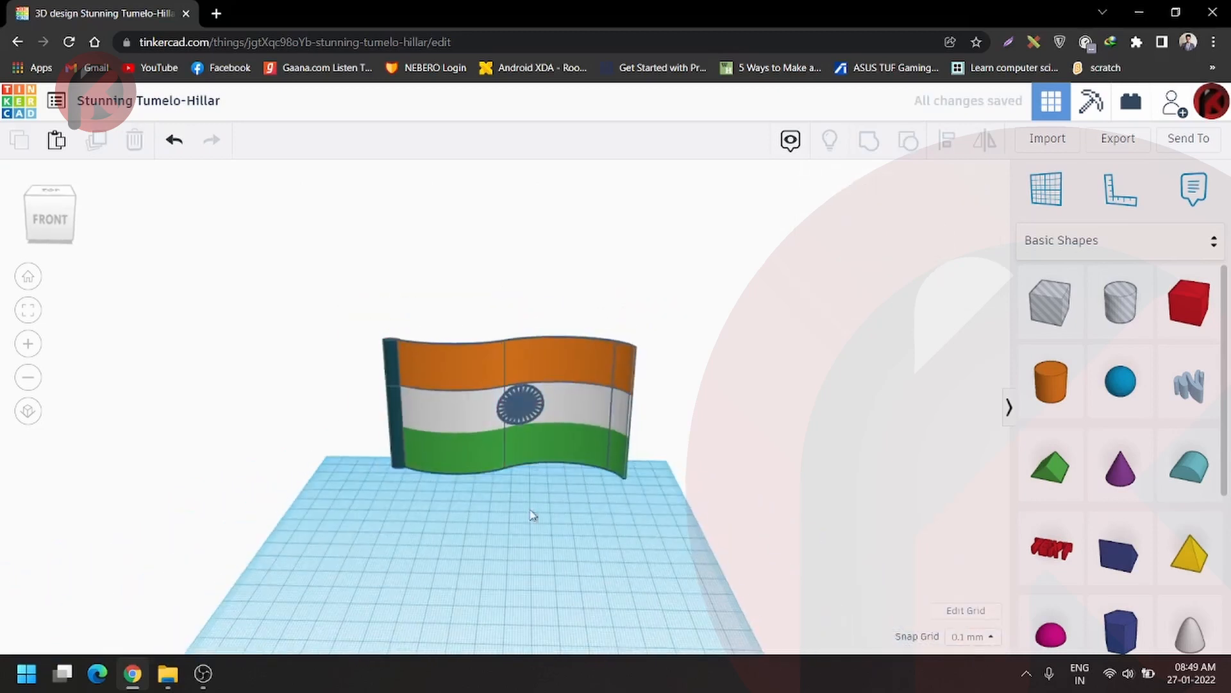
# - Place a cylinder beside the flag's sleeve and shrink it proportionally to about 4 mm wide
pyautogui.click(404, 493)
pyautogui.moveTo(404, 494); pyautogui.dragTo(540, 530, button='right')
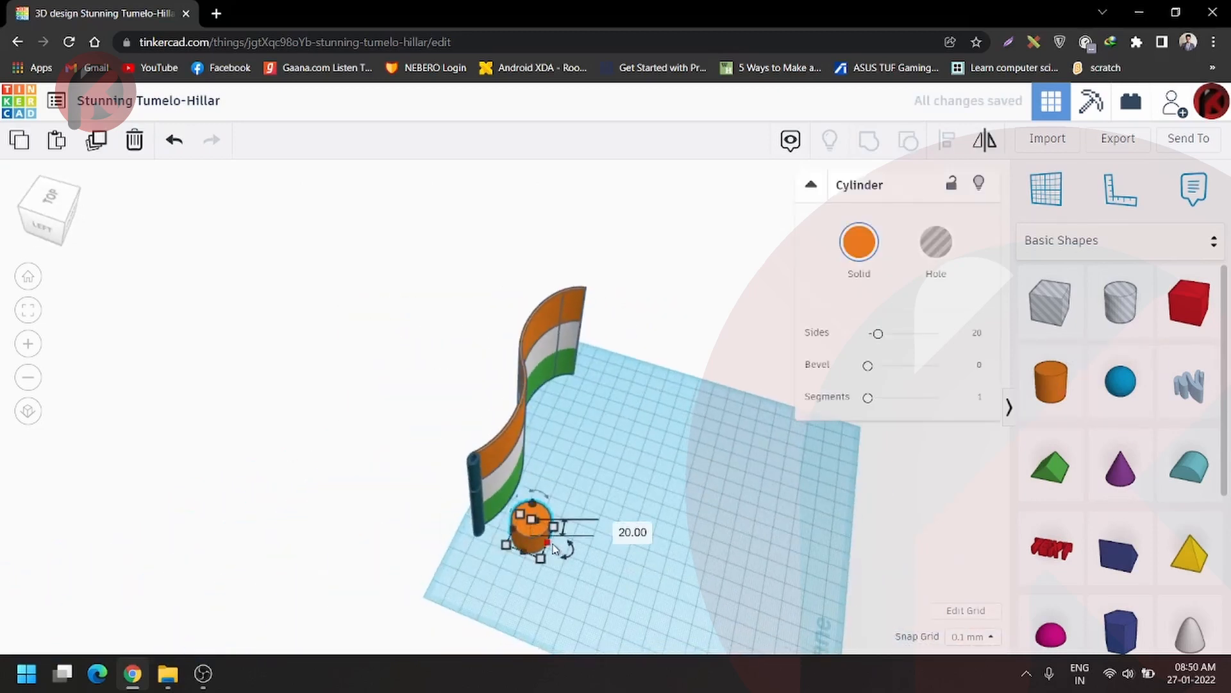
pyautogui.keyDown('shift'); pyautogui.moveTo(549, 544); pyautogui.dragTo(510, 529); pyautogui.keyUp('shift')
pyautogui.scroll(6, 518, 558)
pyautogui.moveTo(519, 563); pyautogui.dragTo(545, 385, button='middle')
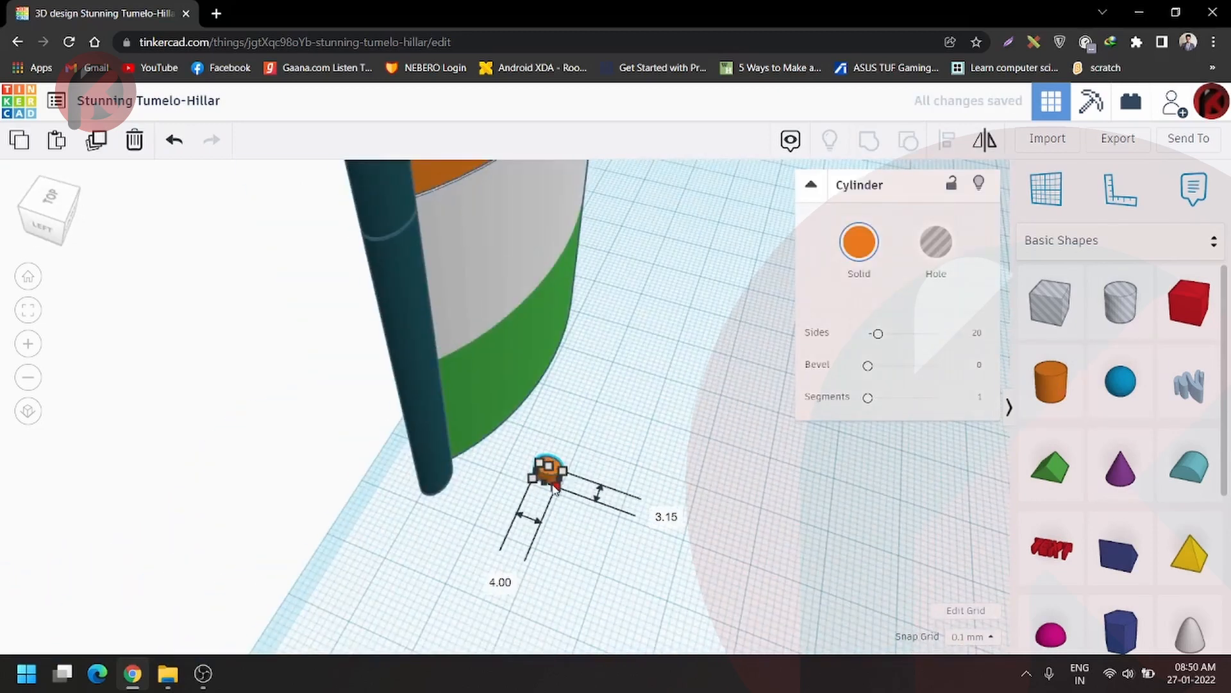
# - Stretch the small cylinder upward into a thin pole about 86 mm tall
pyautogui.keyDown('shift'); pyautogui.moveTo(555, 490); pyautogui.dragTo(570, 225); pyautogui.keyUp('shift')
pyautogui.scroll(-7, 601, 364)
pyautogui.moveTo(601, 365); pyautogui.dragTo(479, 353, button='right')
pyautogui.scroll(5, 483, 386)
pyautogui.moveTo(478, 316); pyautogui.dragTo(480, 276)
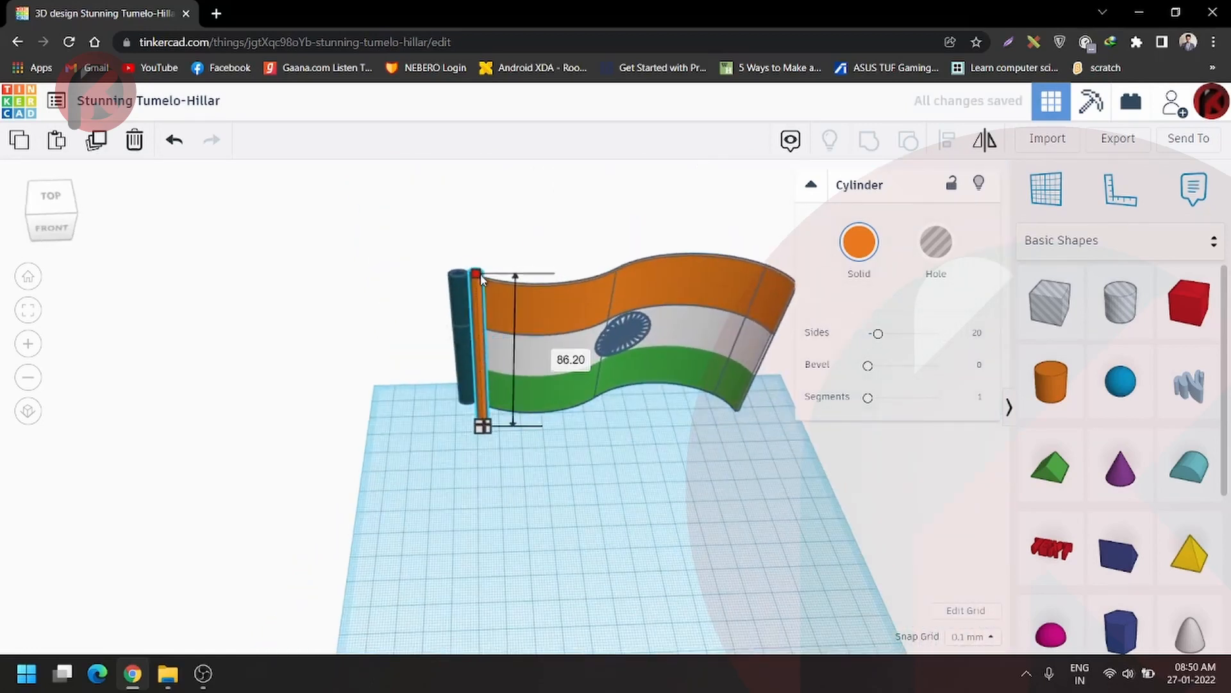
# - Move the flag sideways so its sleeve lines up with the thin orange pole
pyautogui.moveTo(525, 357); pyautogui.dragTo(547, 384)
pyautogui.scroll(-7, 482, 472)
pyautogui.moveTo(520, 438); pyautogui.dragTo(528, 511, button='middle')
pyautogui.scroll(6, 528, 512)
pyautogui.moveTo(506, 547); pyautogui.dragTo(490, 503, button='right')
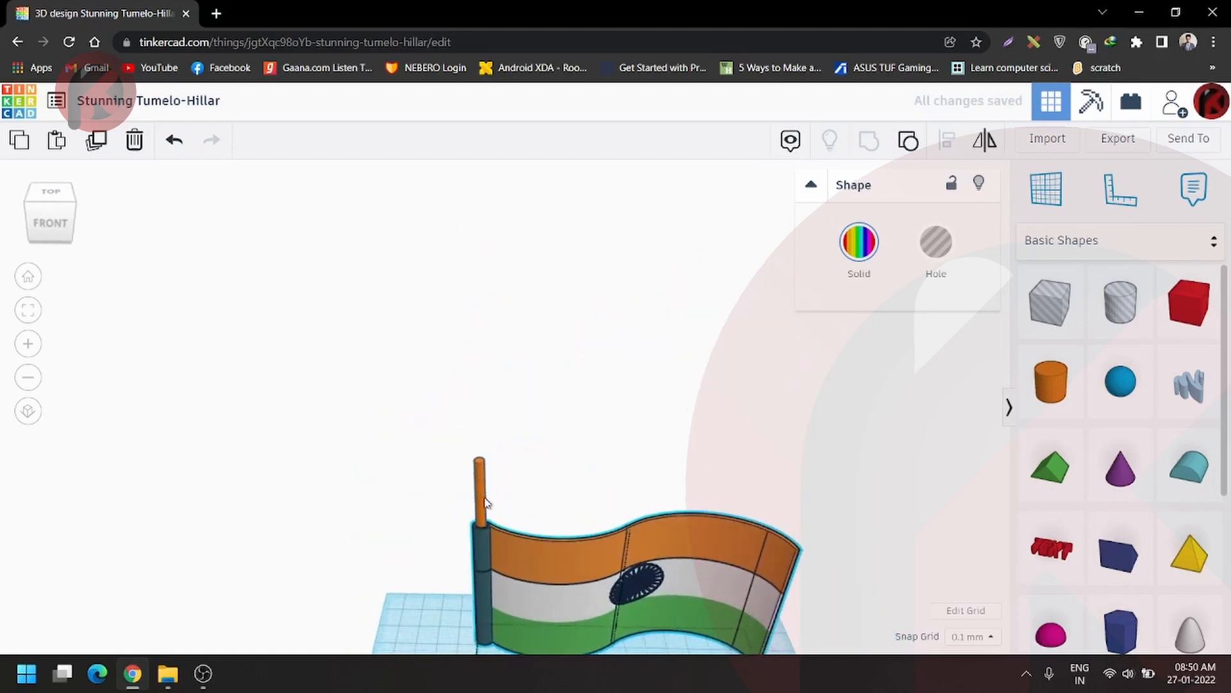
# - Select the orange pole and stretch it taller so it rises well above the flag's sleeve
pyautogui.scroll(-3, 490, 500)
pyautogui.click(491, 454)
pyautogui.moveTo(491, 439); pyautogui.dragTo(491, 411)
pyautogui.scroll(6, 522, 504)
pyautogui.moveTo(542, 542); pyautogui.dragTo(568, 328, button='middle')
# - Scale the flag down proportionally and raise it along the orange pole
pyautogui.click(737, 526)
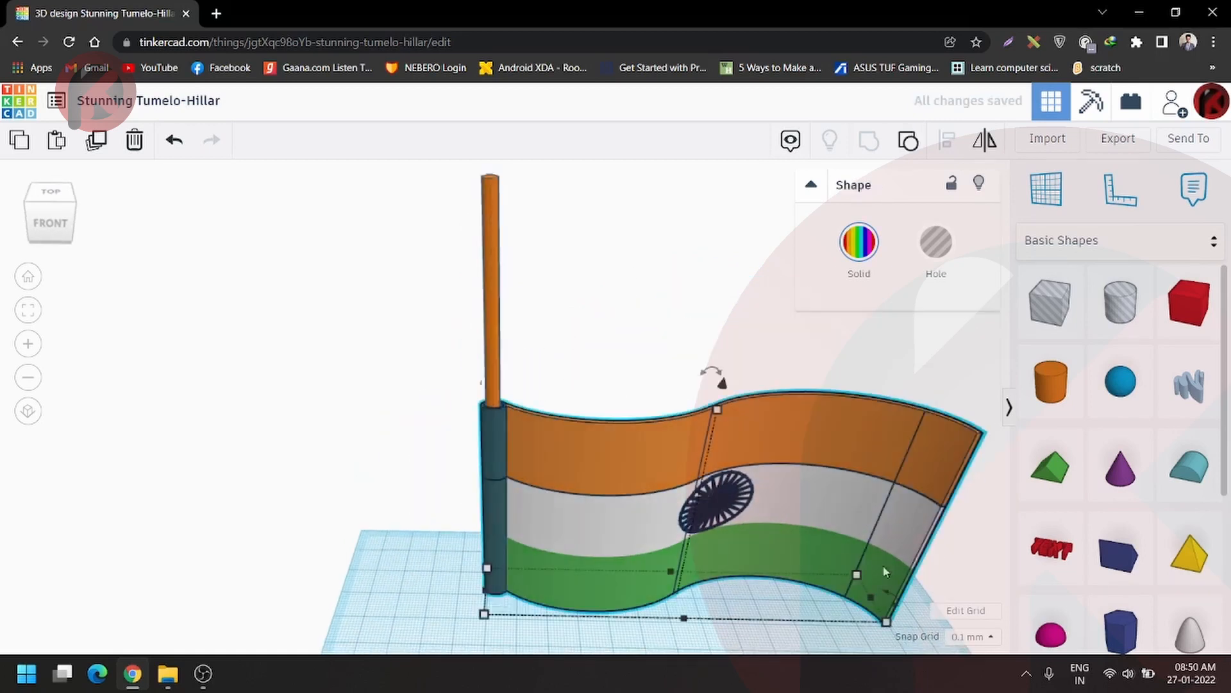
pyautogui.keyDown('shift'); pyautogui.moveTo(886, 622); pyautogui.dragTo(645, 589); pyautogui.keyUp('shift')
pyautogui.moveTo(573, 490); pyautogui.dragTo(615, 168)
pyautogui.moveTo(505, 511); pyautogui.dragTo(575, 610, button='right')
pyautogui.moveTo(574, 610); pyautogui.dragTo(510, 414, button='middle')
pyautogui.moveTo(510, 414); pyautogui.dragTo(521, 432, button='right')
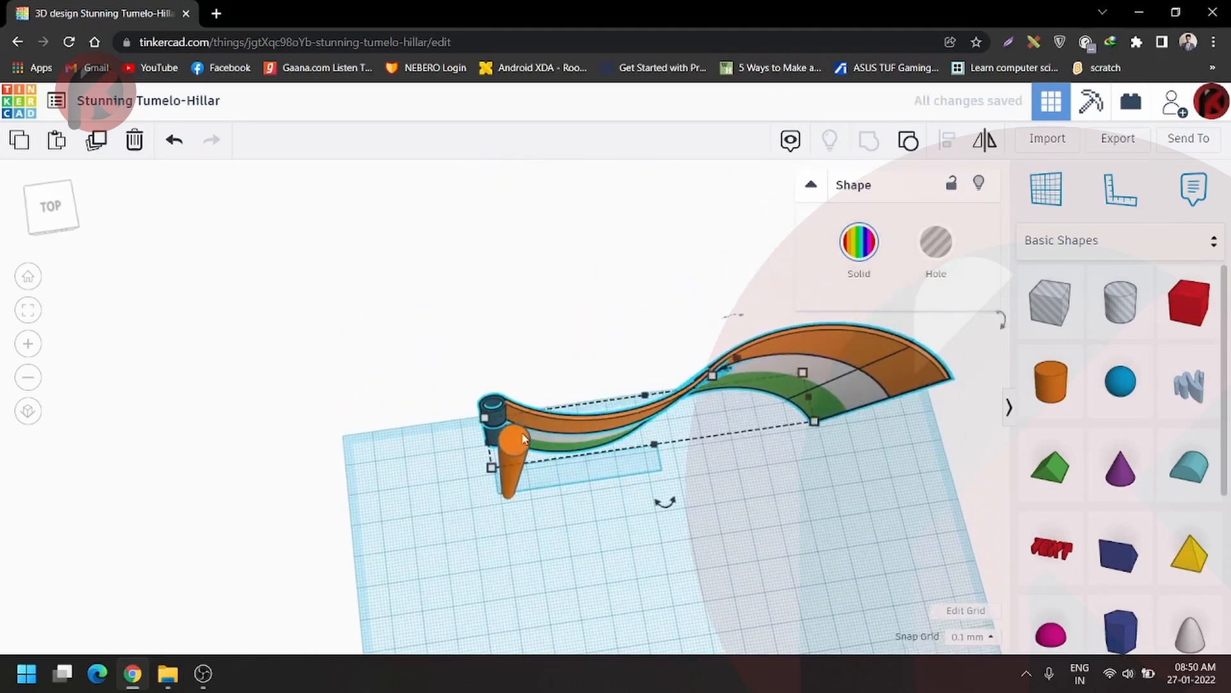
# - Narrow the pole cylinder to about 1.7 mm and stretch it to about 74 mm tall beside the sleeve
pyautogui.click(518, 450)
pyautogui.moveTo(516, 498); pyautogui.dragTo(524, 482)
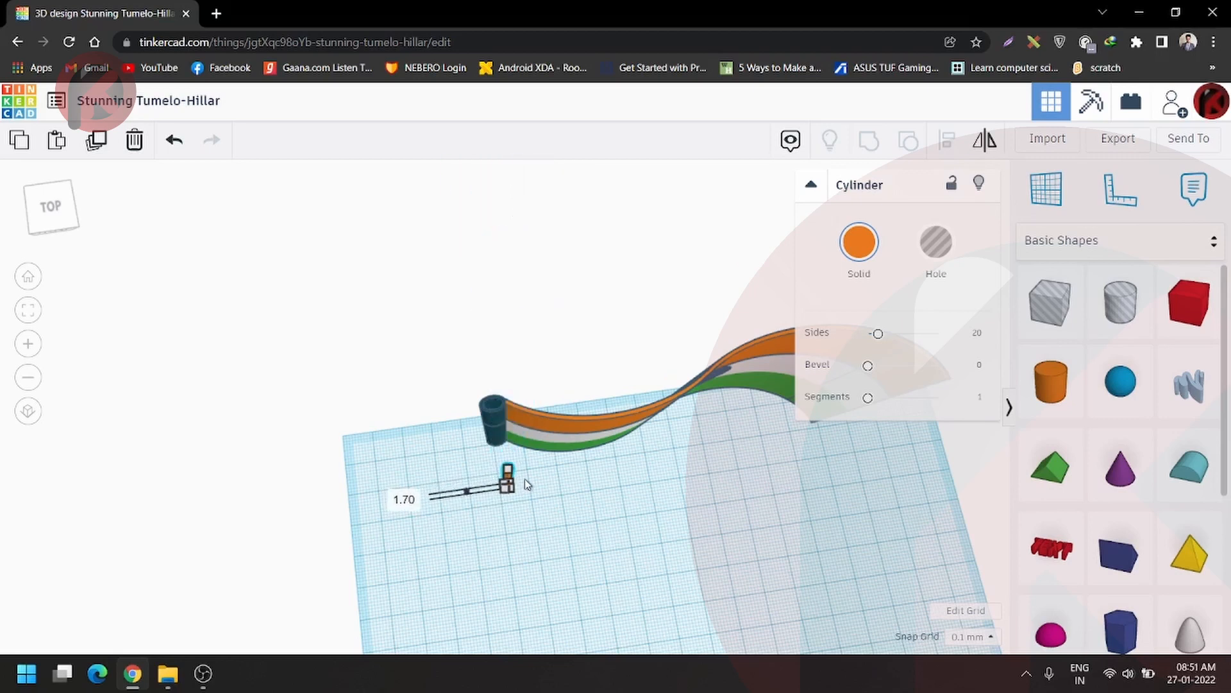
pyautogui.scroll(3, 522, 500)
pyautogui.moveTo(495, 412); pyautogui.dragTo(553, 237)
pyautogui.scroll(-3, 522, 317)
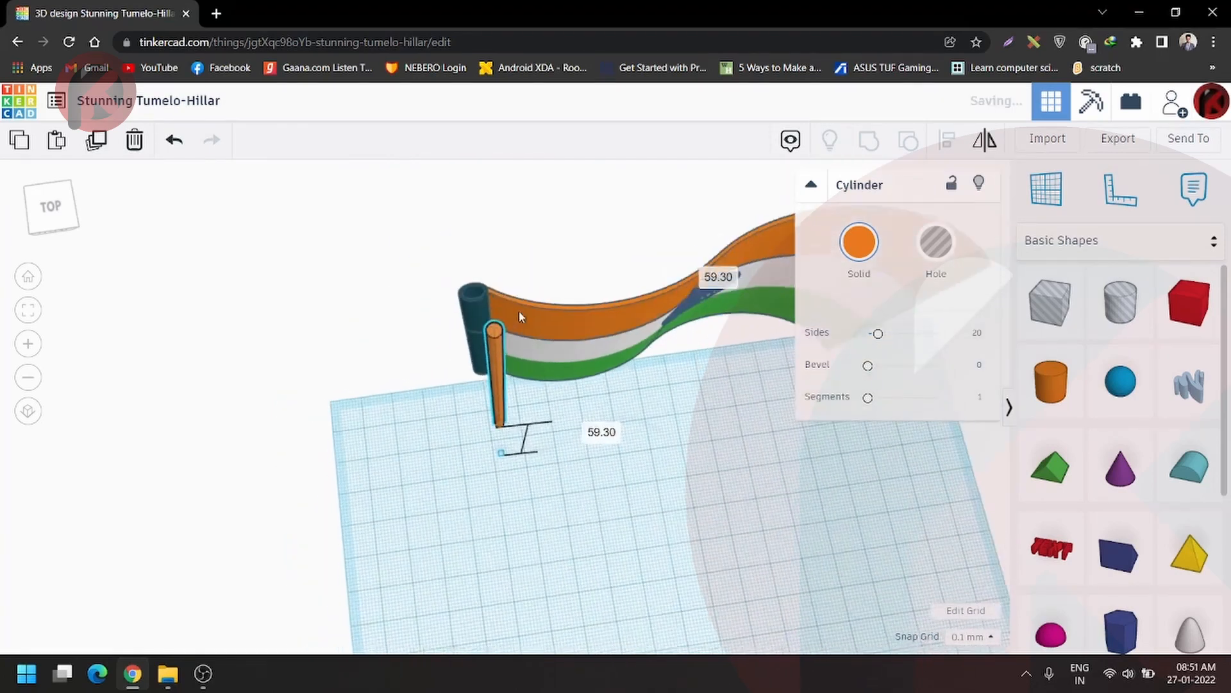
pyautogui.moveTo(517, 360)
pyautogui.mouseDown(button='right')
pyautogui.moveTo(513, 321)
pyautogui.moveTo(512, 376)
pyautogui.mouseUp(button='right')
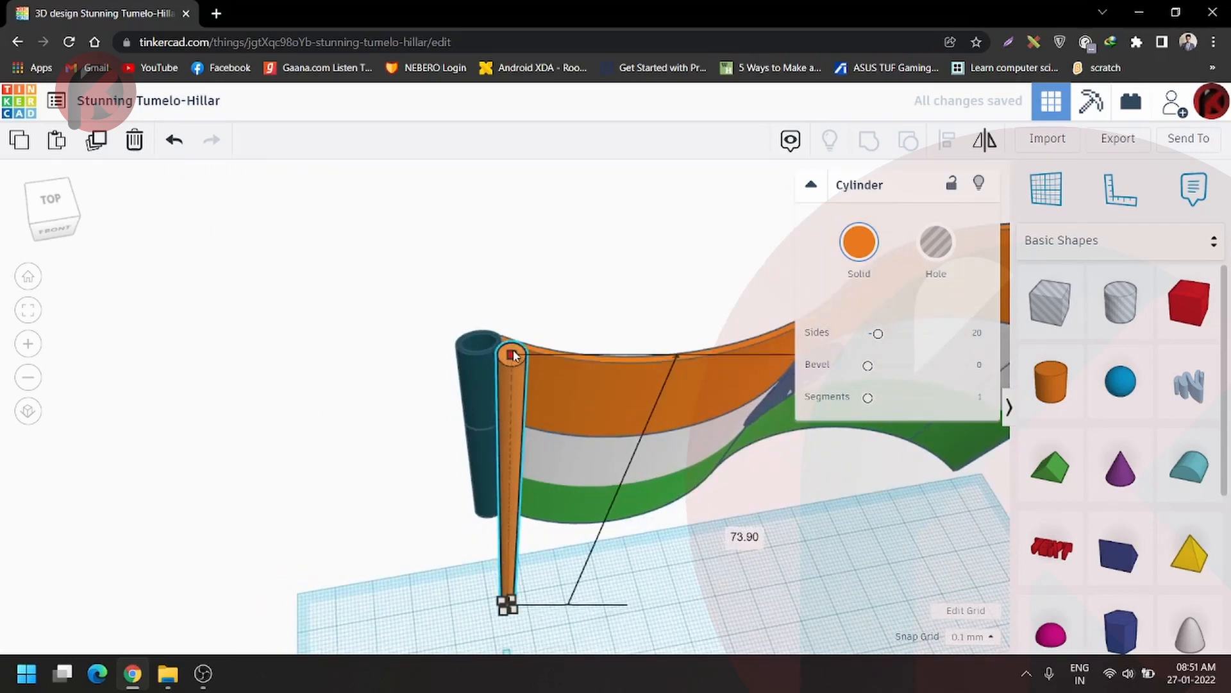
pyautogui.scroll(-5, 513, 354)
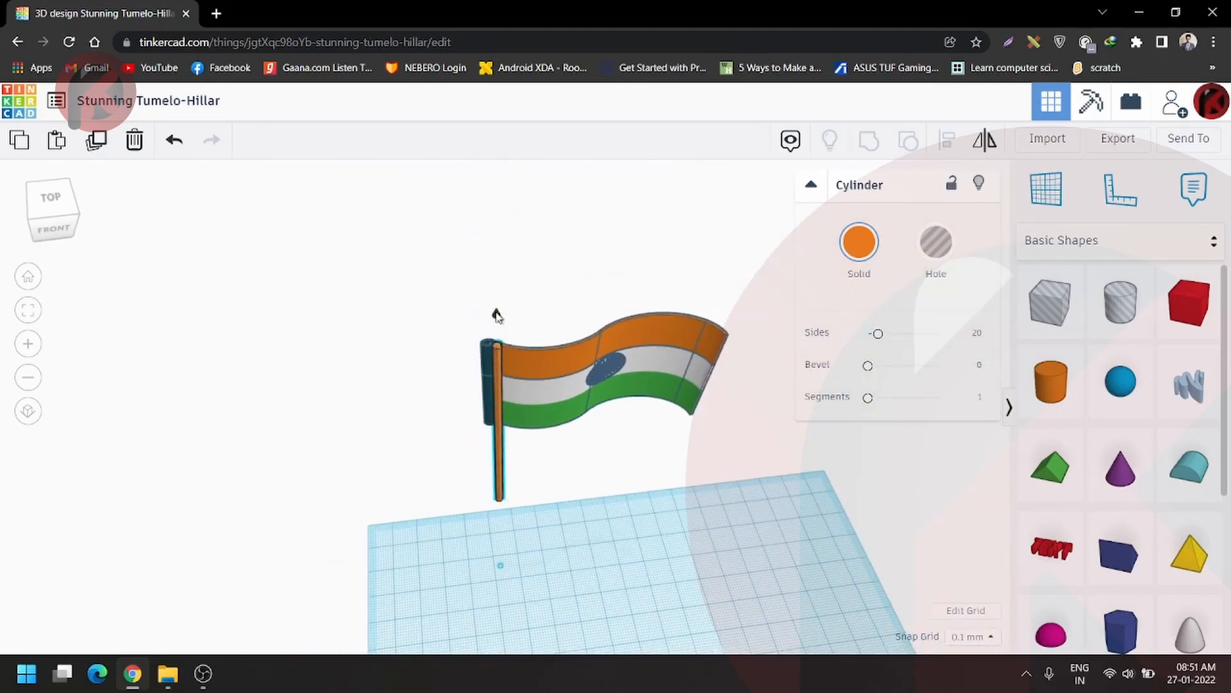
# - Drop the parts onto the workplane and move the flag so its sleeve surrounds the pole
pyautogui.moveTo(531, 445); pyautogui.dragTo(527, 398, button='right')
pyautogui.click(517, 240)
pyautogui.press('d')
pyautogui.scroll(6, 519, 500)
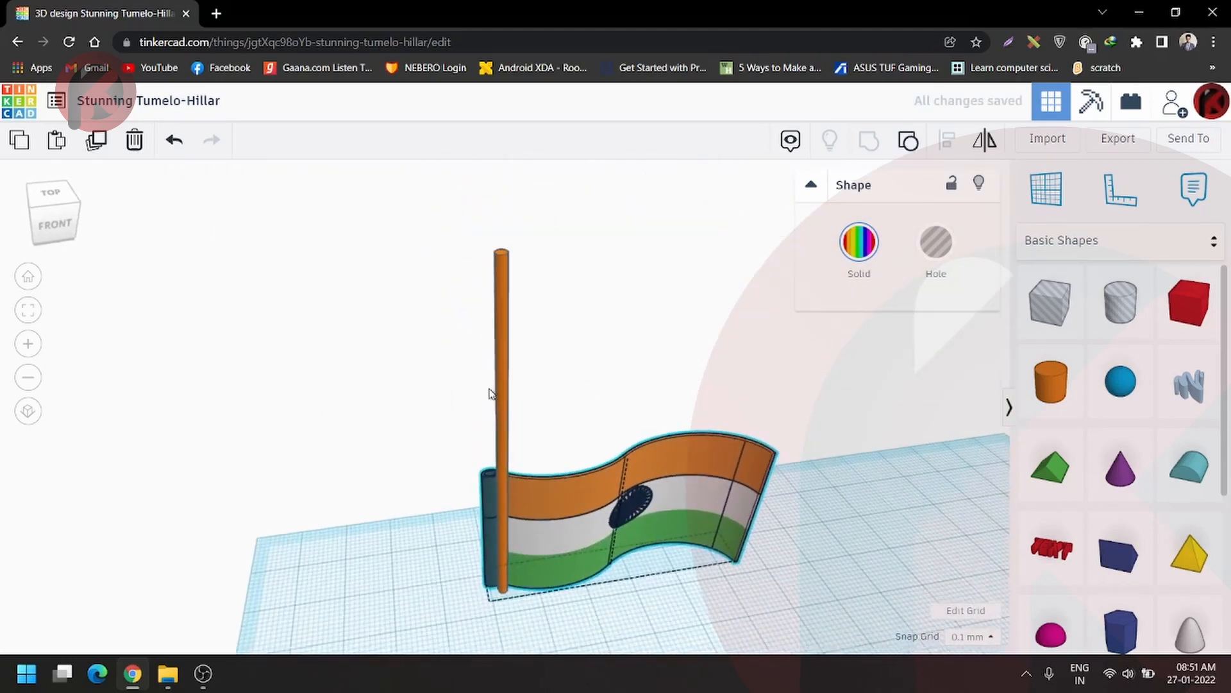
pyautogui.moveTo(512, 510); pyautogui.dragTo(531, 524)
pyautogui.scroll(-6, 532, 524)
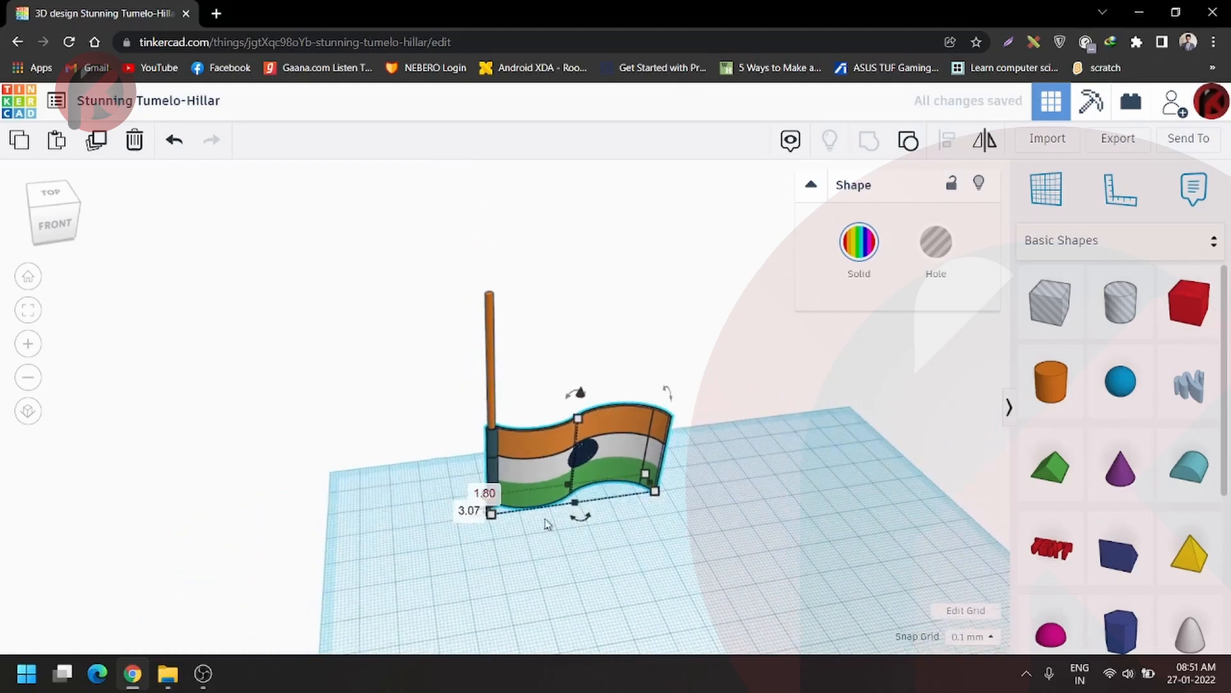
# - Stretch the pole to about 108 mm tall and raise the flag to the pole's upper end
pyautogui.moveTo(545, 518); pyautogui.dragTo(500, 497, button='right')
pyautogui.click(465, 324)
pyautogui.scroll(-2, 519, 362)
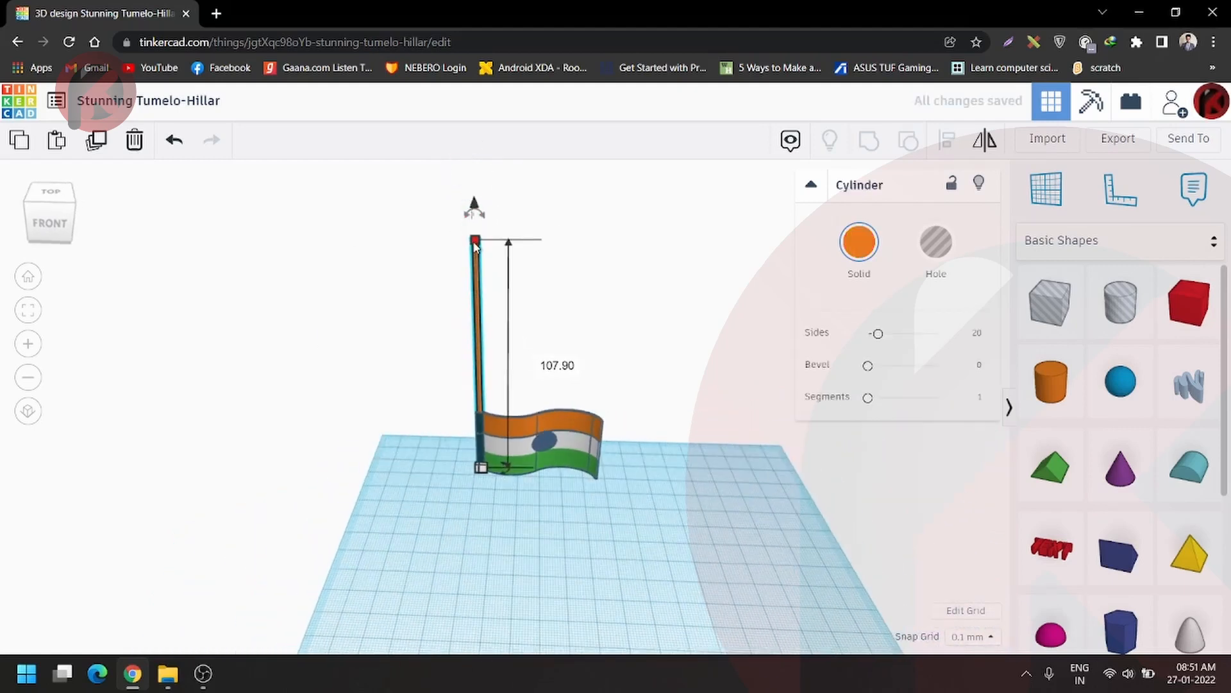
pyautogui.moveTo(538, 389); pyautogui.dragTo(577, 144)
# - Build a three-tier round base at the pole's foot from stacked 64-sided cylinders, each tier smaller than the one below
pyautogui.click(548, 459)
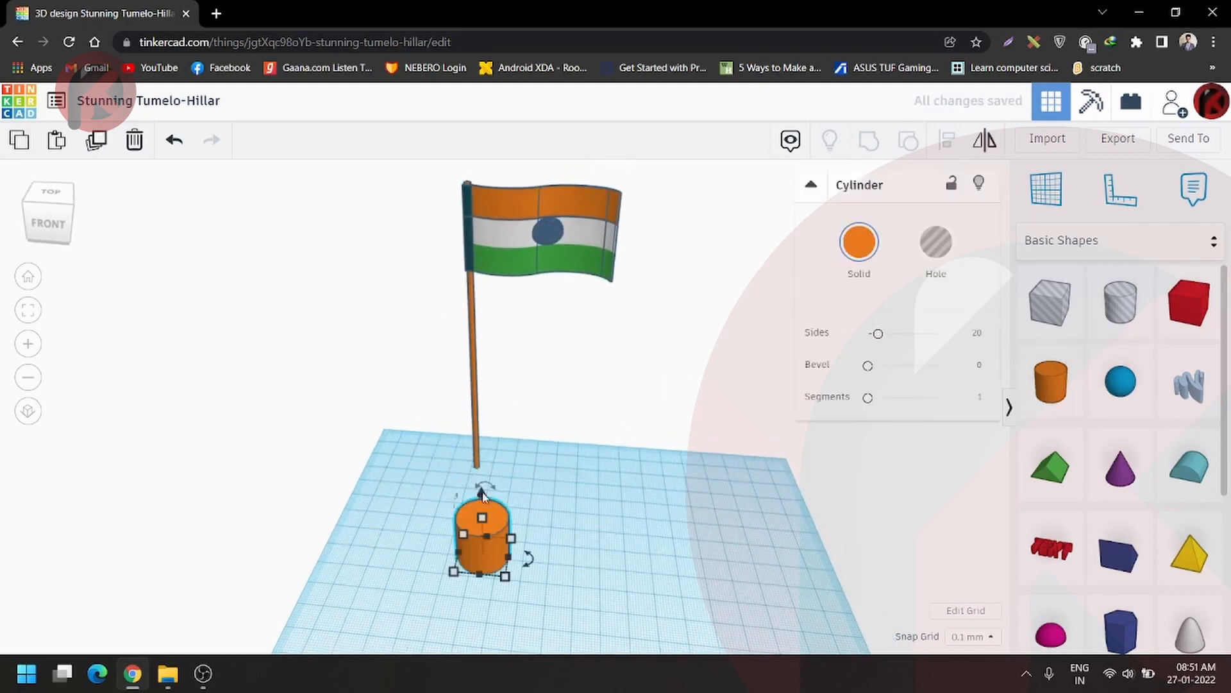
pyautogui.keyDown('shift'); pyautogui.moveTo(505, 576); pyautogui.dragTo(555, 626); pyautogui.keyUp('shift')
pyautogui.moveTo(505, 497)
pyautogui.mouseDown()
pyautogui.moveTo(509, 561)
pyautogui.moveTo(486, 510)
pyautogui.mouseUp()
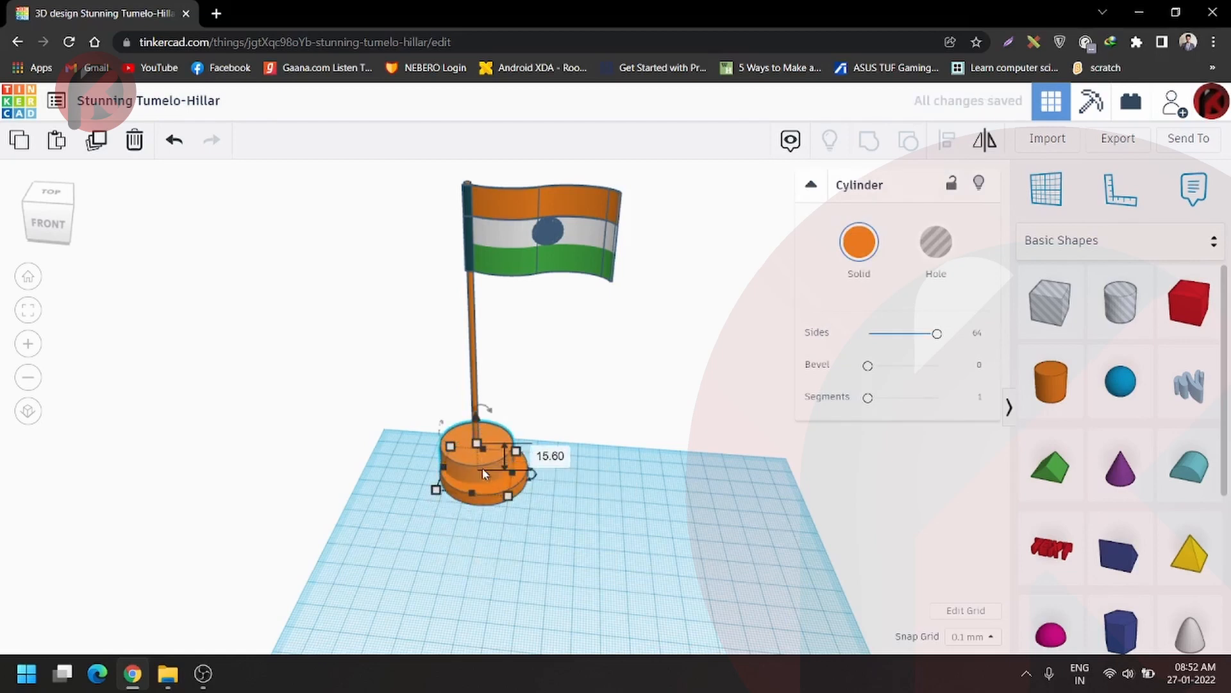
pyautogui.moveTo(507, 496); pyautogui.dragTo(497, 487)
pyautogui.moveTo(472, 439)
pyautogui.mouseDown()
pyautogui.moveTo(470, 386)
pyautogui.moveTo(434, 407)
pyautogui.mouseUp()
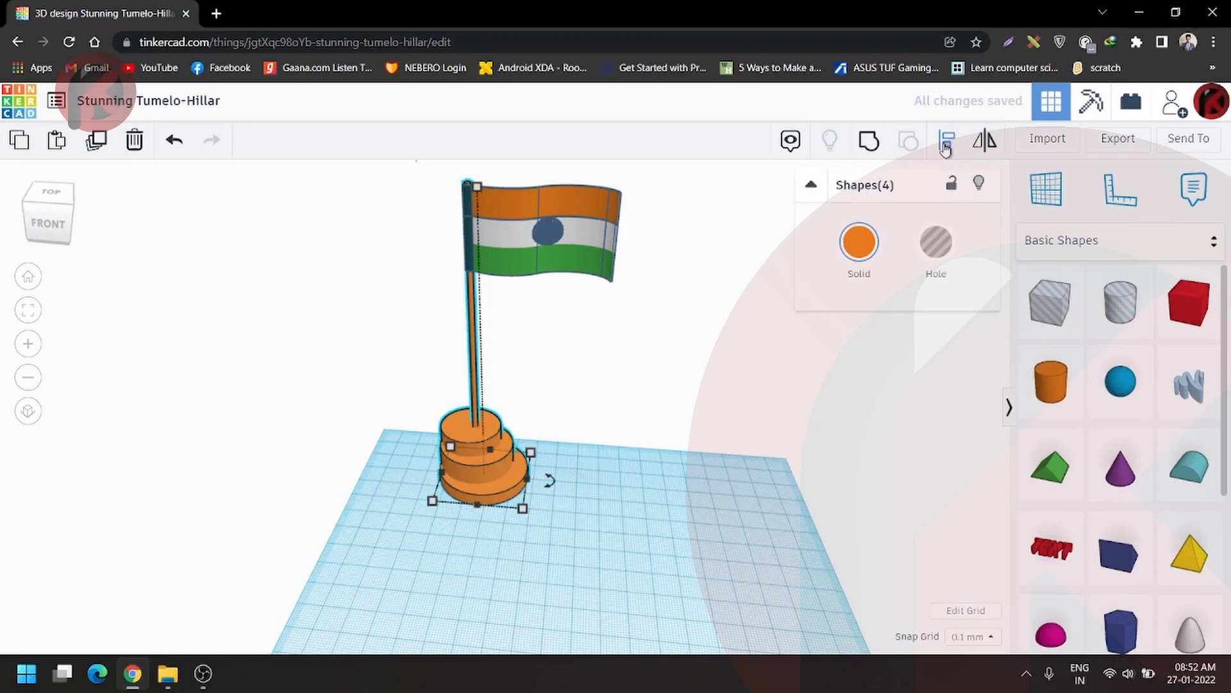
# - Center the three base discs on the pole and move the flag back so its sleeve surrounds the pole
pyautogui.click(633, 478)
pyautogui.moveTo(634, 478); pyautogui.dragTo(635, 527, button='right')
pyautogui.moveTo(518, 348); pyautogui.dragTo(526, 358)
pyautogui.moveTo(524, 349); pyautogui.dragTo(528, 506, button='right')
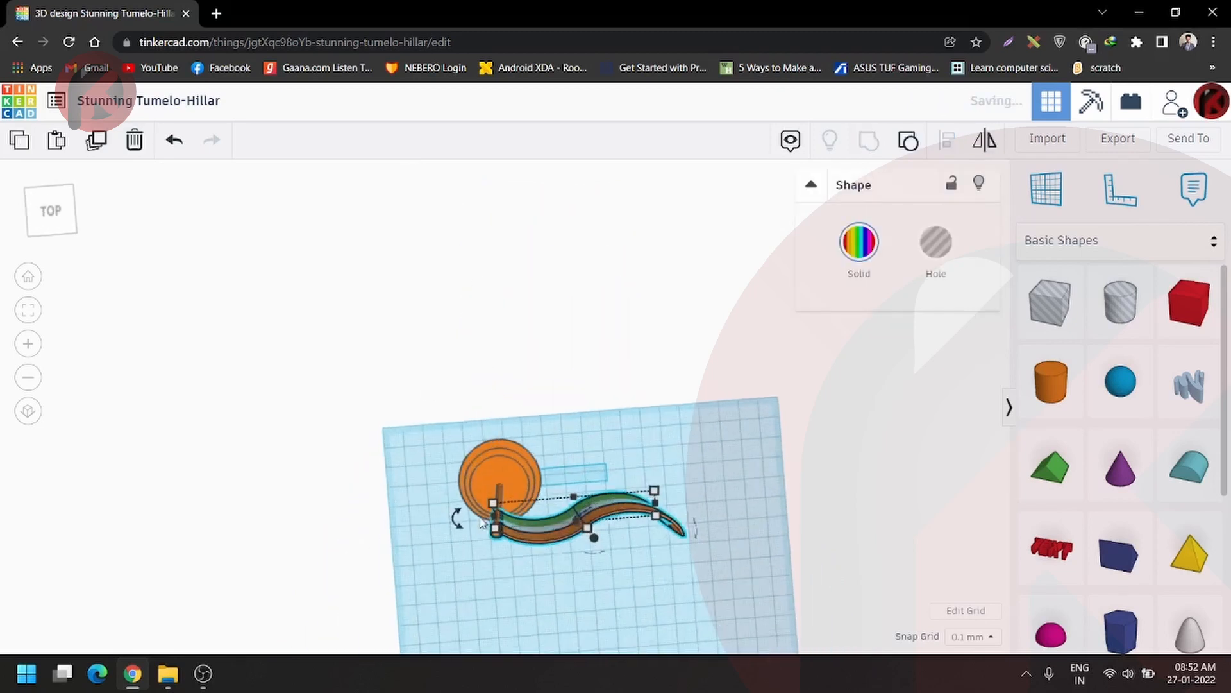
pyautogui.scroll(2, 529, 506)
pyautogui.moveTo(529, 507); pyautogui.dragTo(529, 446, button='middle')
pyautogui.moveTo(528, 445); pyautogui.dragTo(512, 479, button='right')
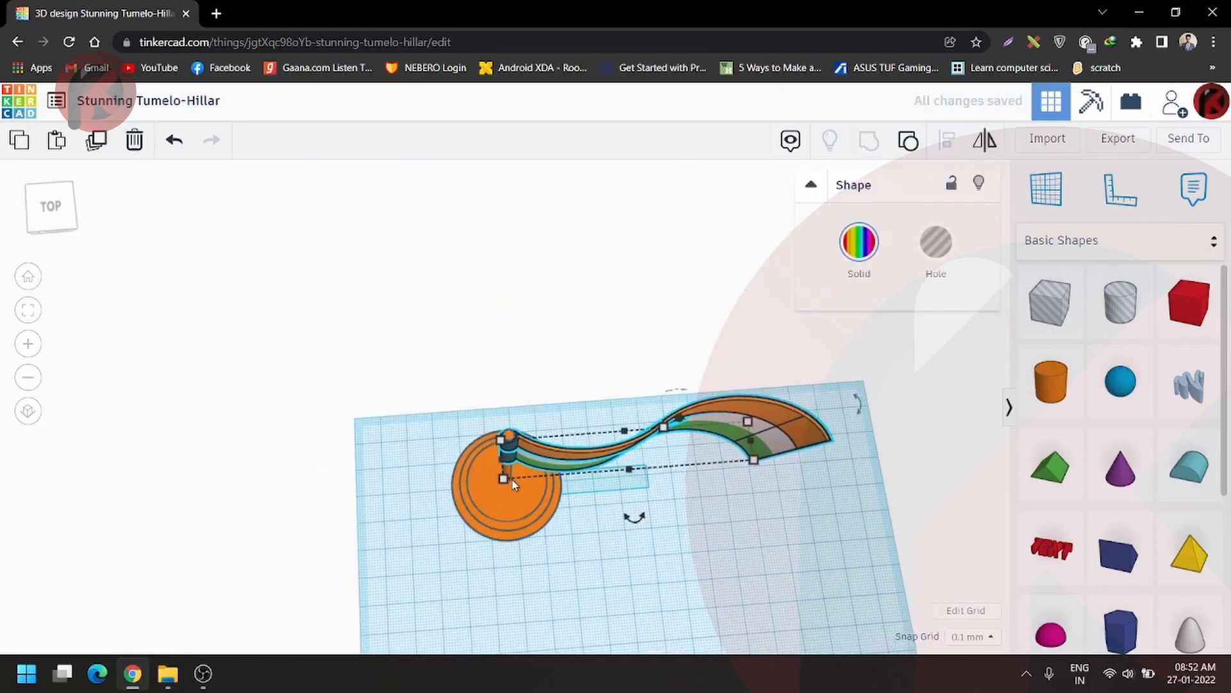
# - Select the two upper discs of the base and lower them so the tiers form thin steps
pyautogui.click(596, 545)
pyautogui.moveTo(597, 546); pyautogui.dragTo(495, 432, button='right')
pyautogui.scroll(-2, 495, 433)
pyautogui.scroll(4, 495, 432)
pyautogui.click(500, 489)
pyautogui.keyDown('shift'); pyautogui.click(517, 521); pyautogui.keyUp('shift')
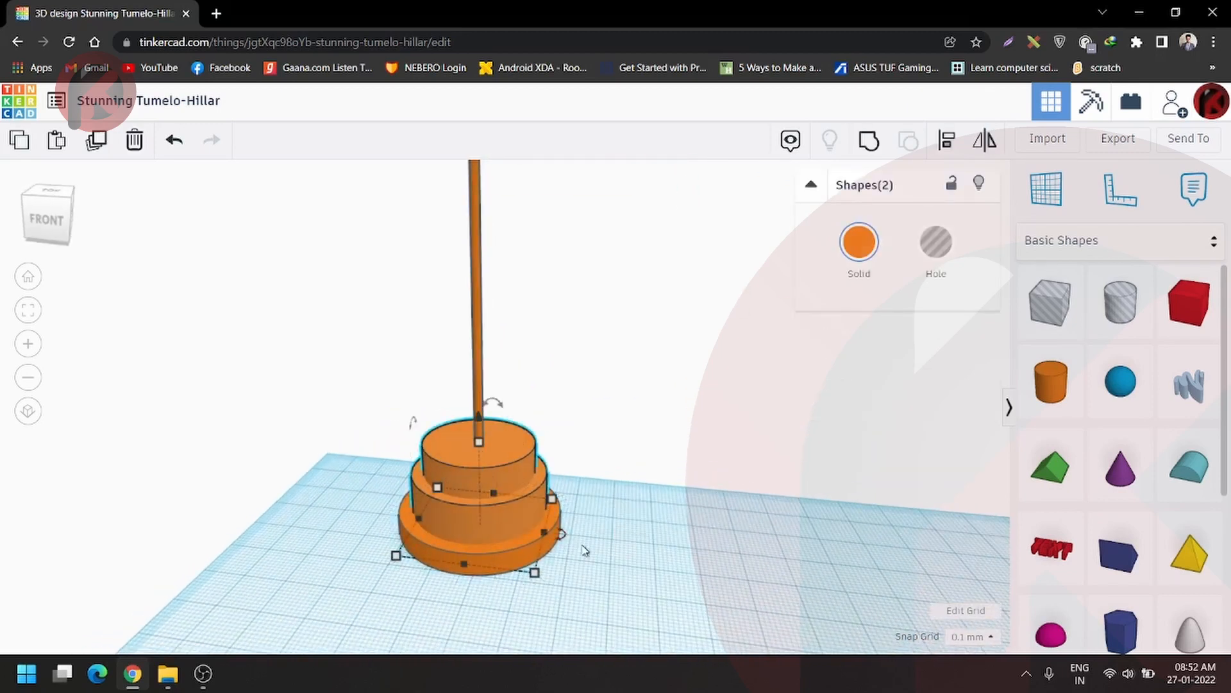
pyautogui.moveTo(582, 546); pyautogui.dragTo(484, 470)
pyautogui.click(547, 596)
pyautogui.scroll(-3, 547, 596)
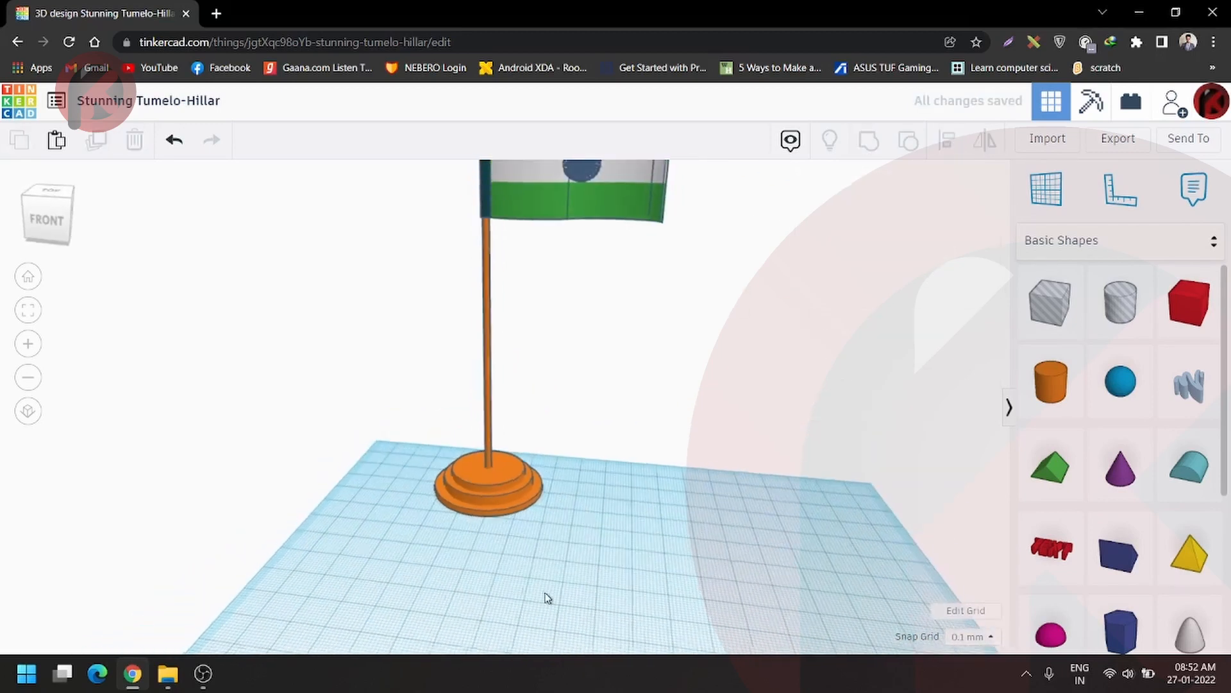
# - Change the color of the flag's pole from orange to dark blue
pyautogui.moveTo(547, 597); pyautogui.dragTo(564, 598, button='right')
pyautogui.click(495, 391)
pyautogui.click(859, 242)
pyautogui.click(990, 389)
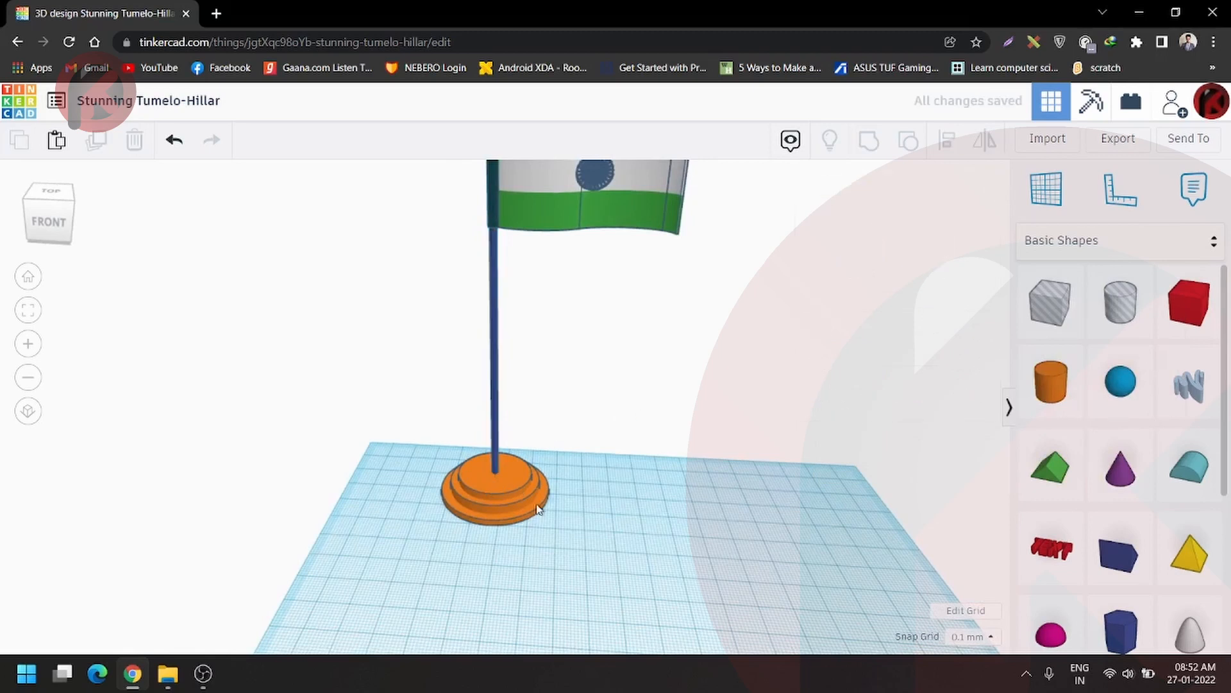
# - Change the color of the three base discs to light grey
pyautogui.moveTo(509, 483); pyautogui.dragTo(500, 473)
pyautogui.click(859, 242)
pyautogui.click(1130, 418)
pyautogui.click(642, 496)
# - Select the flag, pole and base together and move them to the middle of the workplane
pyautogui.scroll(-3, 625, 513)
pyautogui.moveTo(607, 531); pyautogui.dragTo(491, 242)
pyautogui.moveTo(526, 253); pyautogui.dragTo(577, 315)
pyautogui.moveTo(690, 488); pyautogui.dragTo(632, 513, button='right')
pyautogui.click(644, 477)
# - Place a text shape in front of the base and set its text to "Happy 73rd Republic Day India"
pyautogui.scroll(-3, 643, 478)
pyautogui.scroll(-5, 1182, 489)
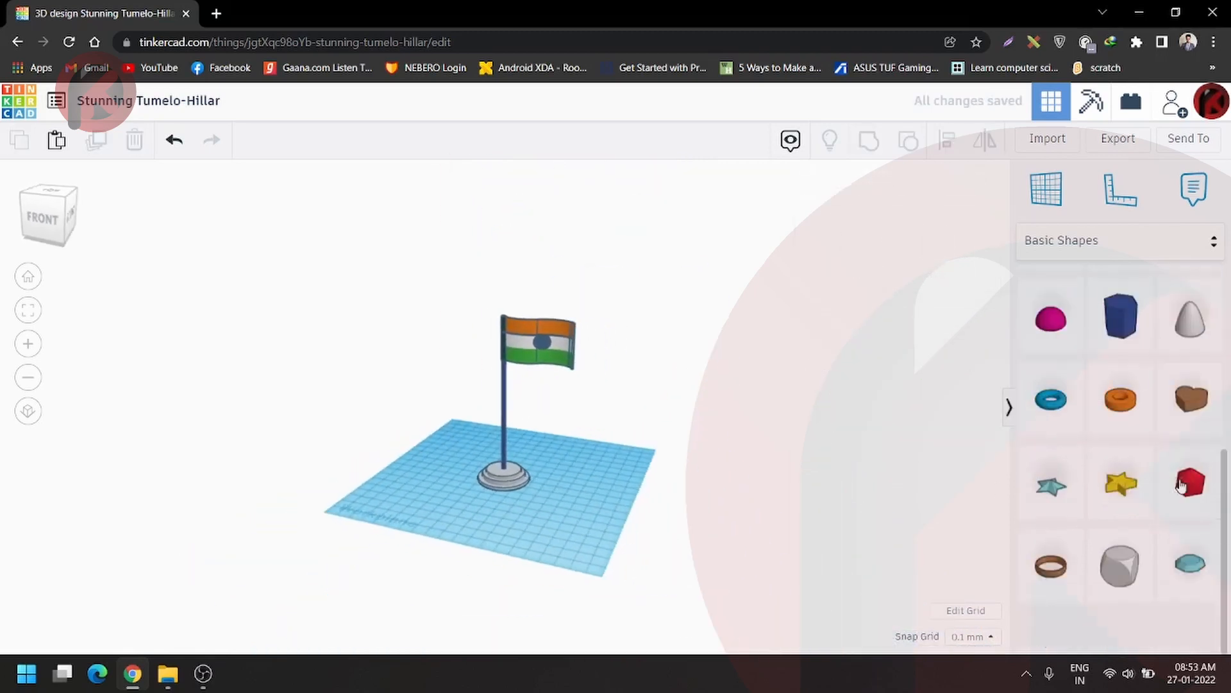
pyautogui.scroll(5, 1052, 538)
pyautogui.moveTo(472, 518); pyautogui.dragTo(472, 520)
pyautogui.moveTo(472, 520); pyautogui.dragTo(464, 626, button='right')
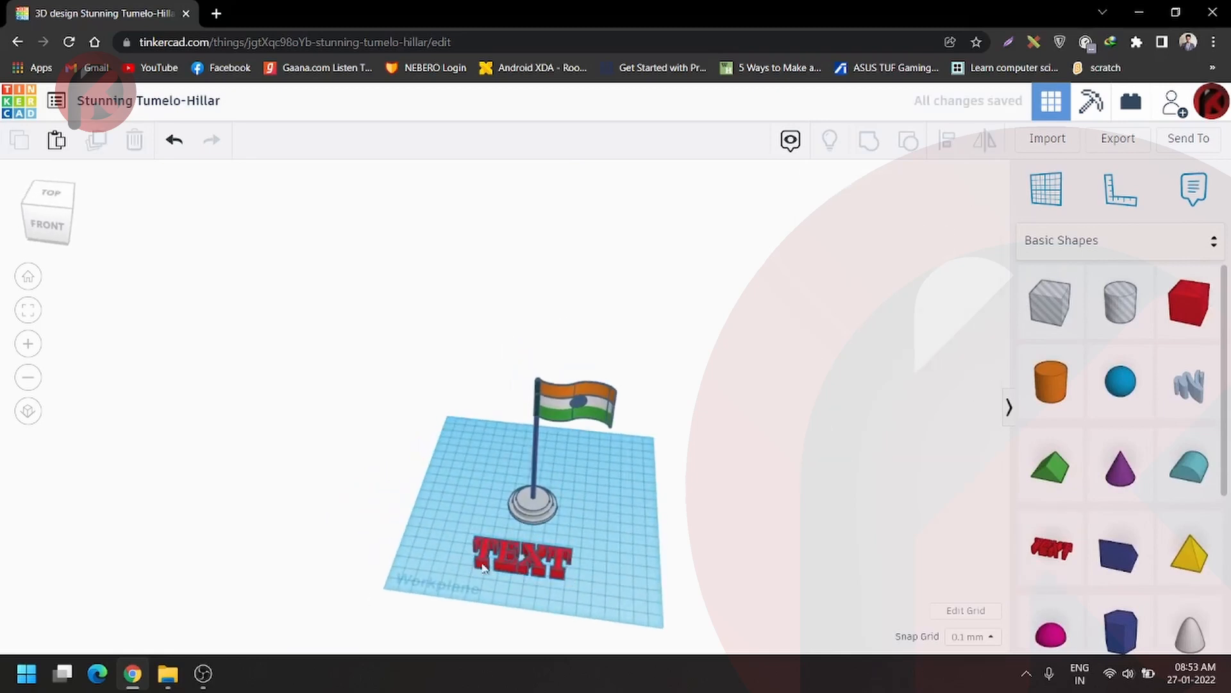
pyautogui.click(544, 571)
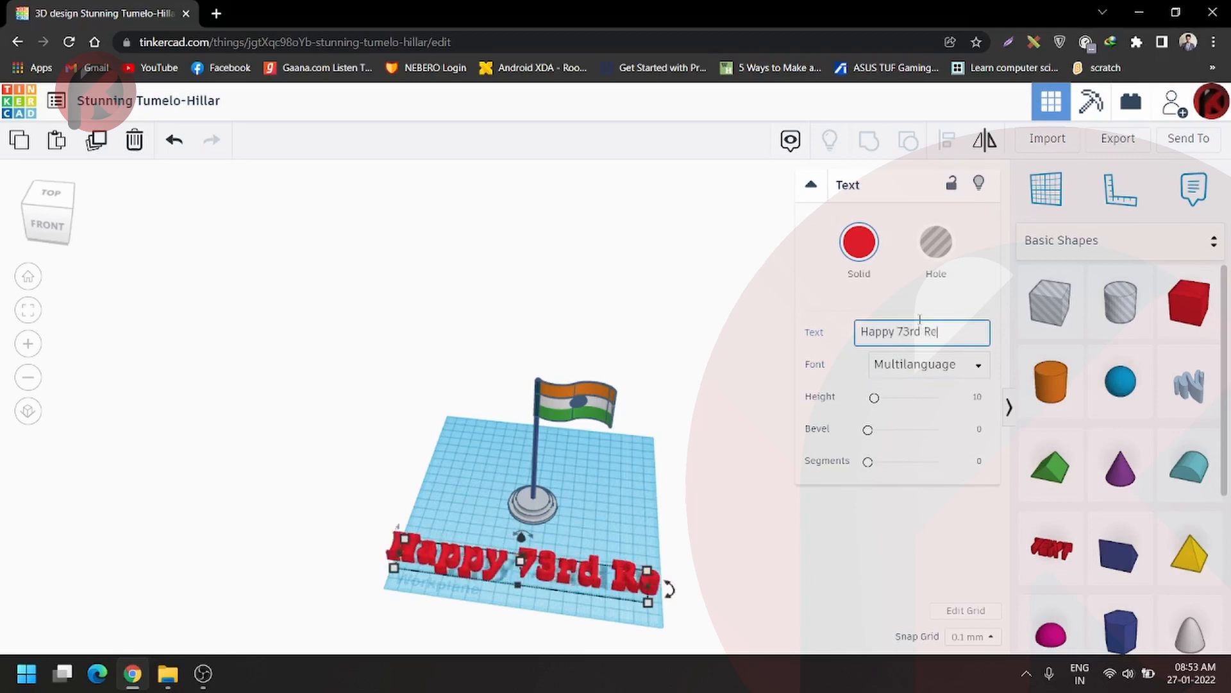
pyautogui.write('In')
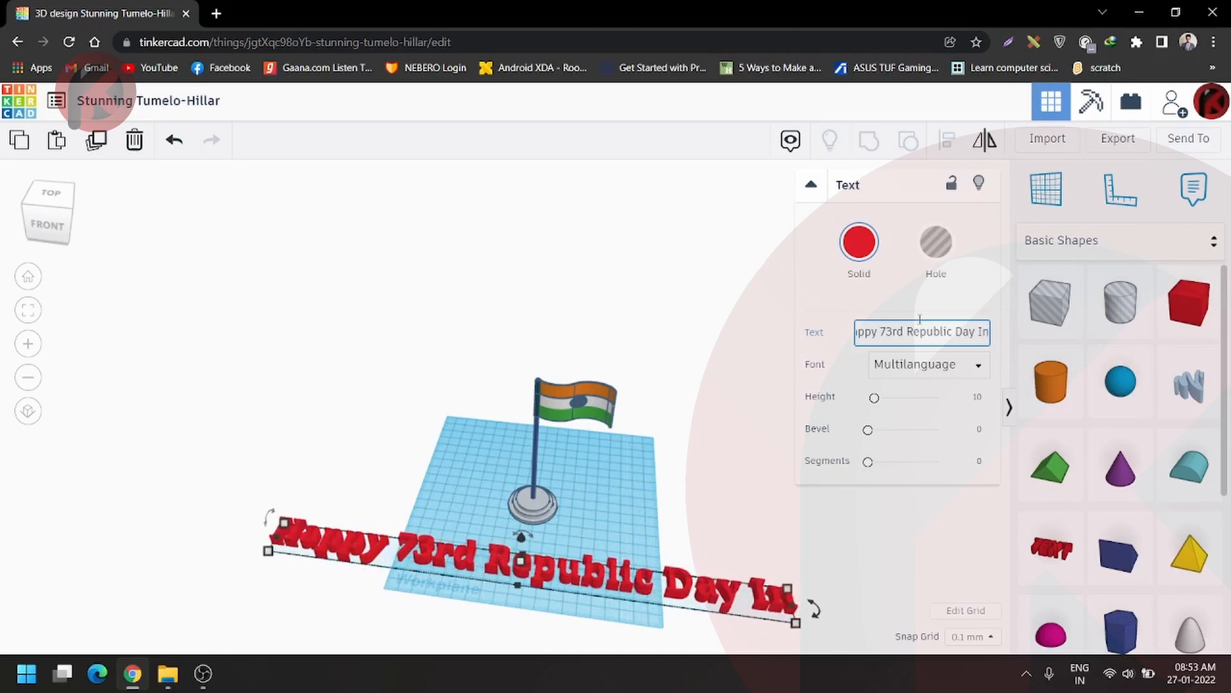
pyautogui.write('dia')
# - Rotate the text upright so it faces the front and drop it onto the workplane
pyautogui.moveTo(609, 565); pyautogui.dragTo(262, 379, button='right')
pyautogui.scroll(3, 264, 391)
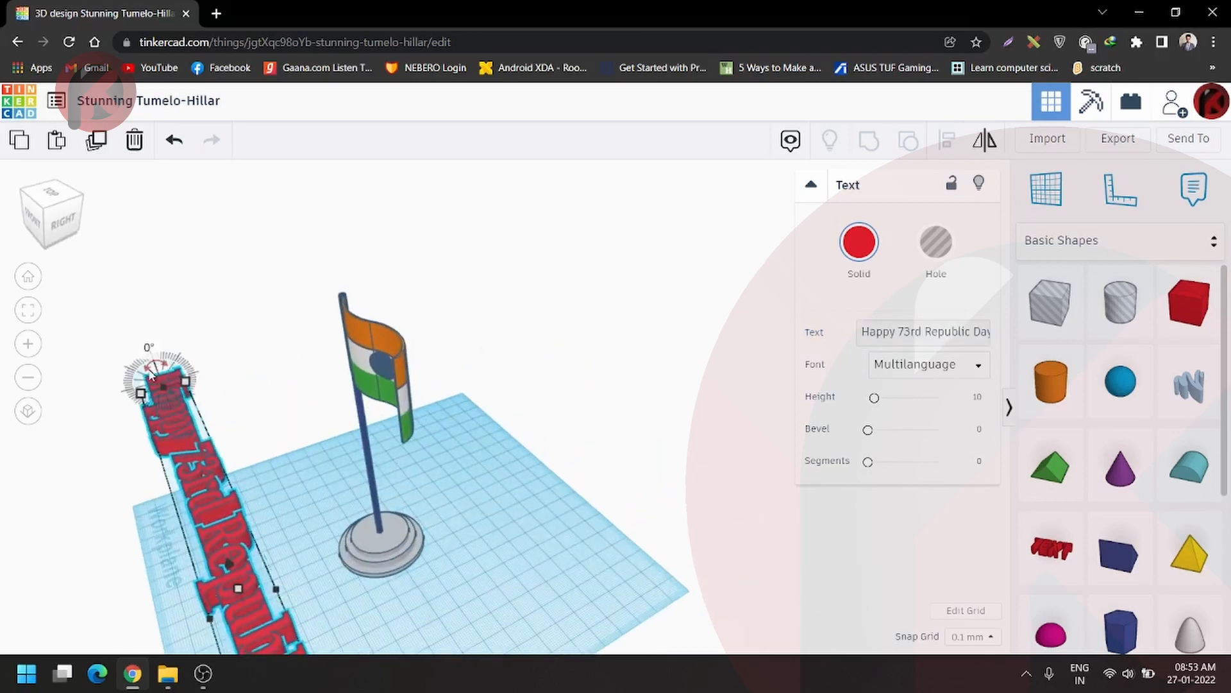
pyautogui.moveTo(147, 373); pyautogui.dragTo(148, 487)
pyautogui.moveTo(148, 487); pyautogui.dragTo(354, 449, button='right')
pyautogui.scroll(-3, 355, 449)
pyautogui.press('d')
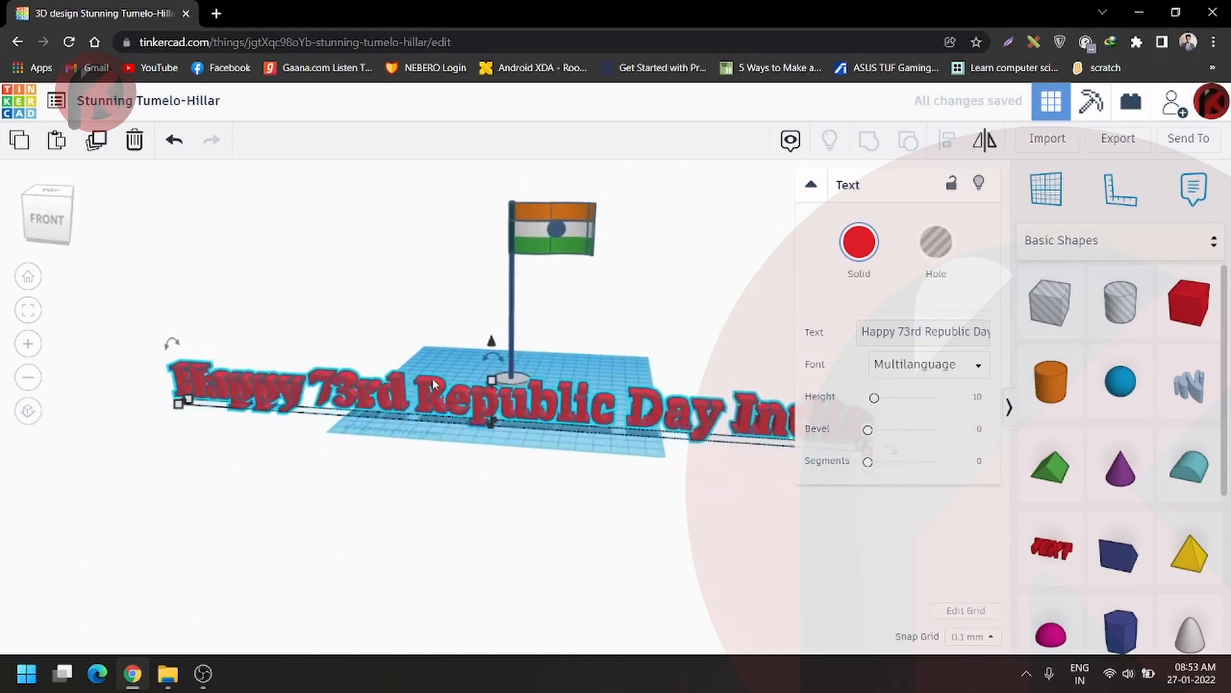
# - Shrink the text proportionally to about the workplane's width and position it raised in front of the base
pyautogui.keyDown('shift'); pyautogui.moveTo(492, 380); pyautogui.dragTo(495, 400); pyautogui.keyUp('shift')
pyautogui.scroll(8, 527, 397)
pyautogui.scroll(-8, 359, 421)
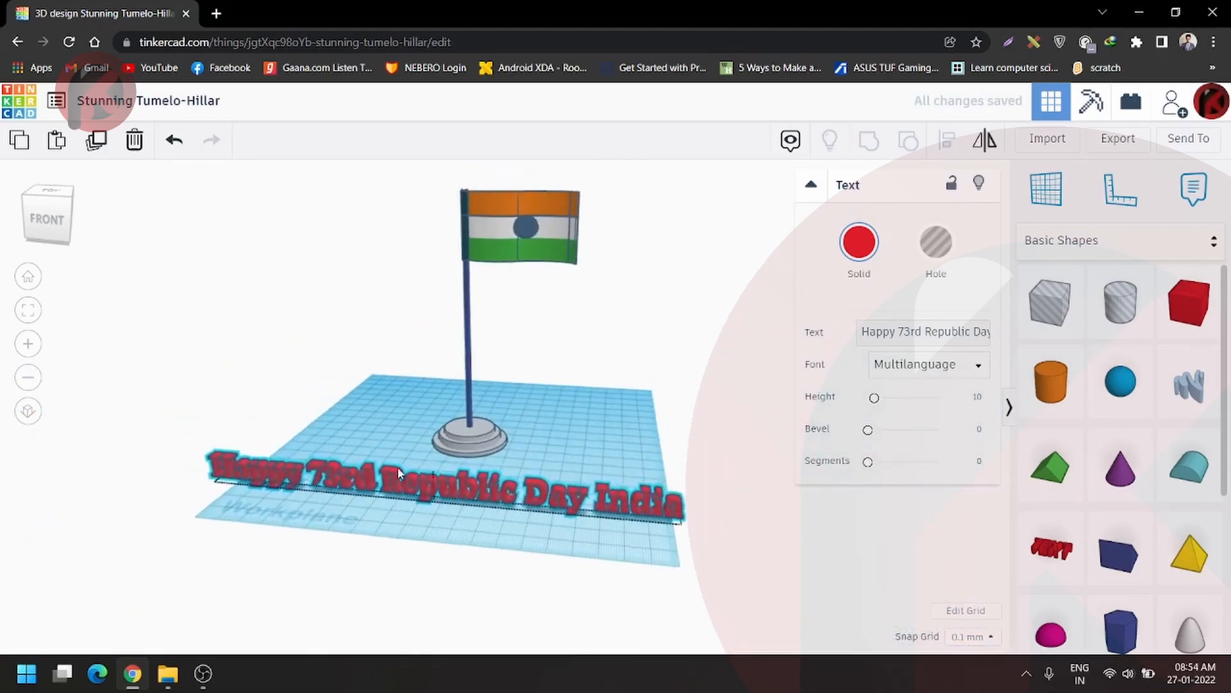
pyautogui.scroll(8, 276, 503)
pyautogui.scroll(-8, 393, 439)
pyautogui.moveTo(378, 441); pyautogui.dragTo(431, 420)
pyautogui.moveTo(442, 379); pyautogui.dragTo(407, 446, button='middle')
# - Change the color of the Republic Day text to yellow
pyautogui.click(859, 241)
pyautogui.click(900, 389)
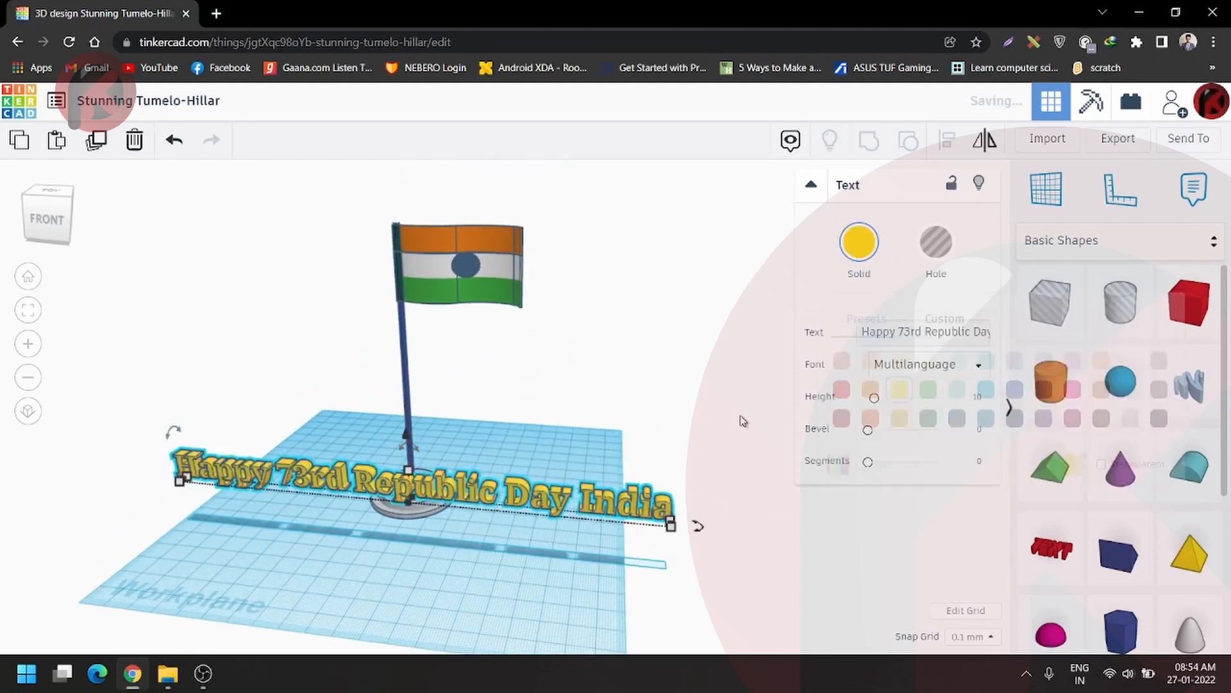
pyautogui.moveTo(431, 523); pyautogui.dragTo(404, 531, button='right')
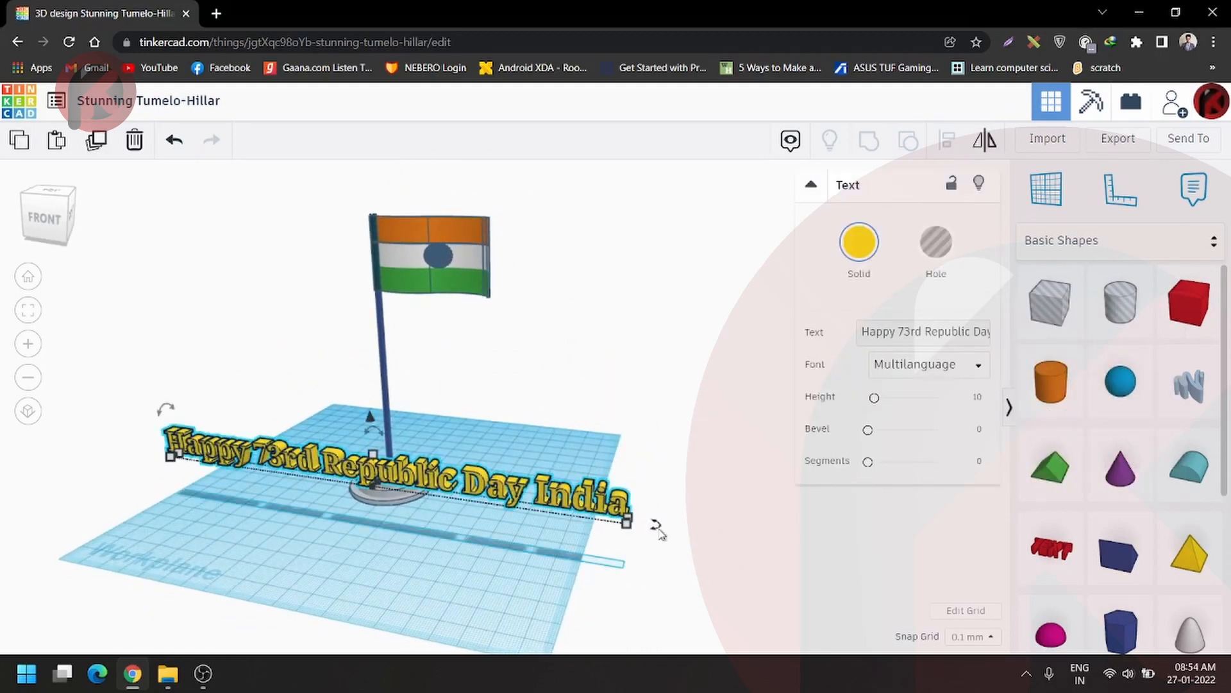
# - Stretch the yellow text vertically so its letters stand taller in front of the pole
pyautogui.moveTo(659, 530); pyautogui.dragTo(725, 511)
pyautogui.click(554, 608)
pyautogui.moveTo(554, 608); pyautogui.dragTo(537, 516, button='right')
pyautogui.click(531, 511)
pyautogui.moveTo(507, 492); pyautogui.dragTo(507, 460)
pyautogui.click(481, 450)
# - Examine the flag, base and yellow text from several angles and distances
pyautogui.scroll(-4, 478, 450)
pyautogui.scroll(3, 532, 474)
pyautogui.moveTo(532, 493); pyautogui.dragTo(523, 540, button='right')
pyautogui.scroll(3, 446, 516)
pyautogui.scroll(-3, 487, 513)
pyautogui.moveTo(523, 540); pyautogui.dragTo(499, 494, button='middle')
pyautogui.moveTo(535, 513); pyautogui.dragTo(477, 500, button='right')
pyautogui.moveTo(41, 209)
pyautogui.mouseDown()
pyautogui.moveTo(42, 222)
pyautogui.moveTo(103, 229)
pyautogui.moveTo(56, 209)
pyautogui.moveTo(48, 222)
pyautogui.mouseUp()
pyautogui.scroll(-3, 447, 350)
pyautogui.hotkey('ctrl', 'a')
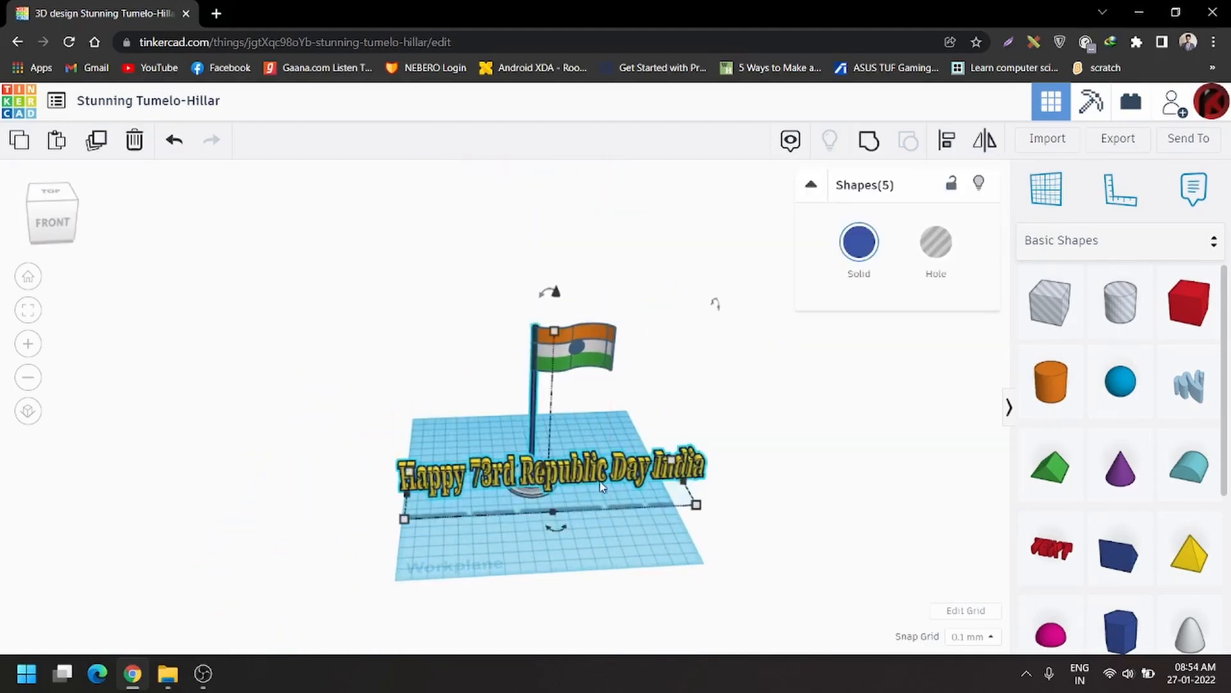
pyautogui.moveTo(582, 472); pyautogui.dragTo(565, 529, button='right')
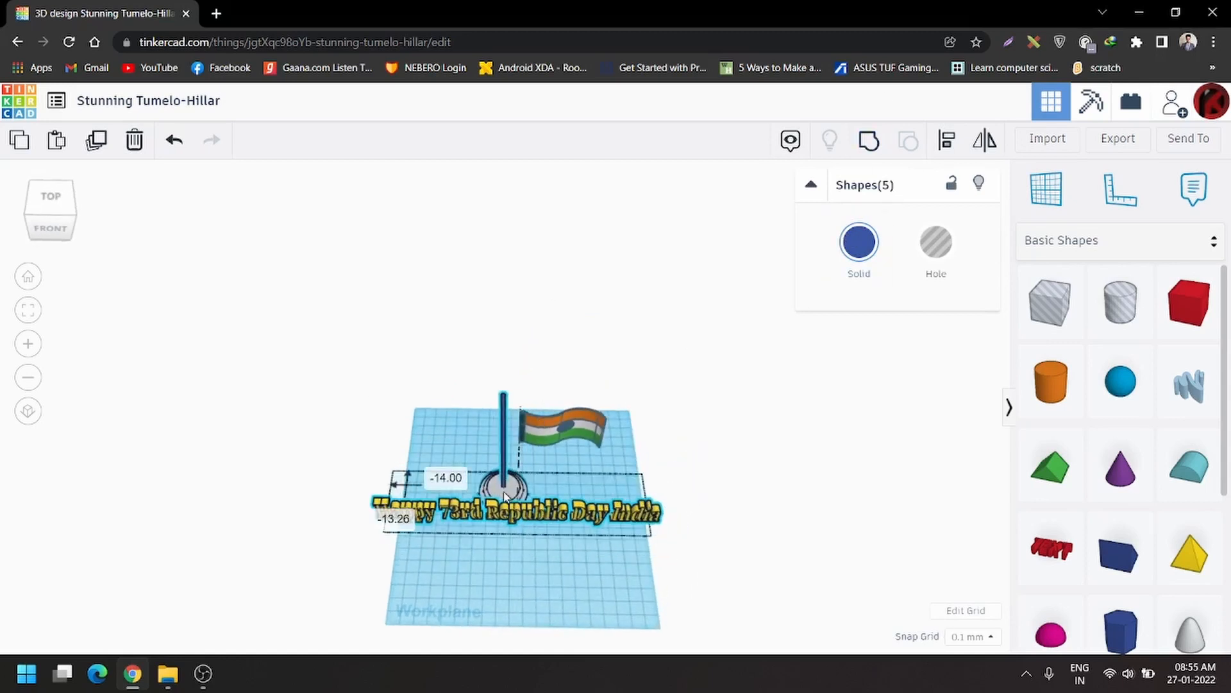
pyautogui.hotkey('ctrl', 'z')
# - Group the flag, pole and base together, leaving the yellow text separate
pyautogui.moveTo(434, 399); pyautogui.dragTo(739, 486)
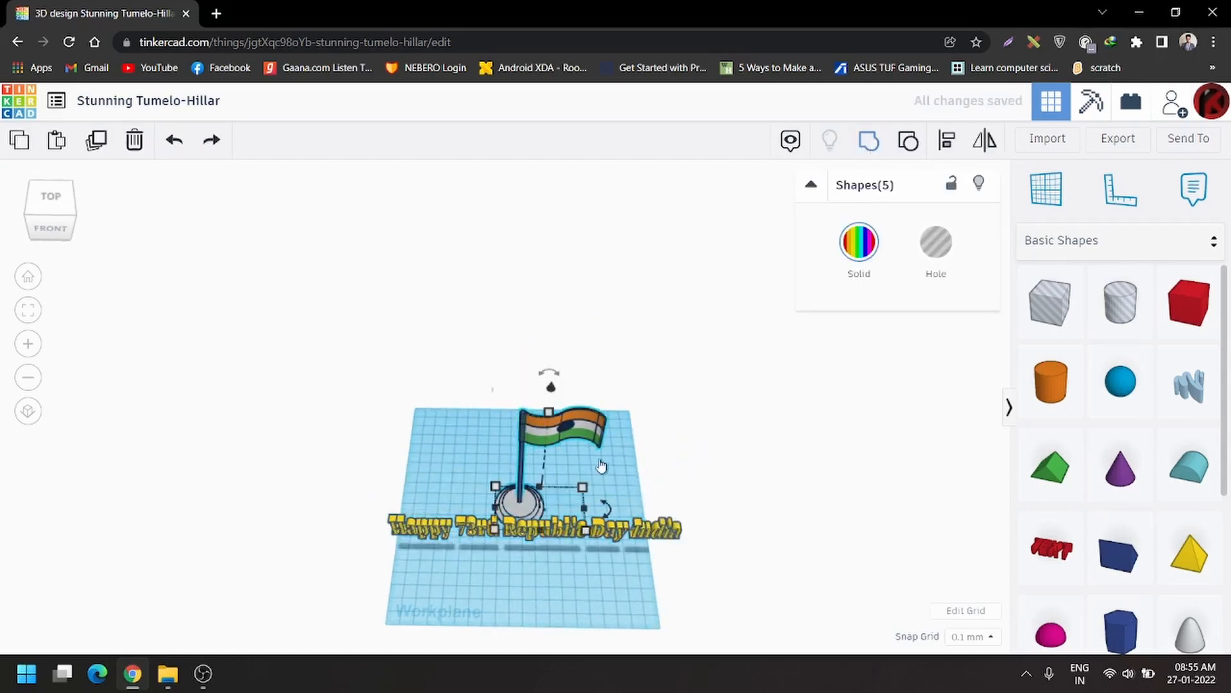
pyautogui.click(849, 283)
# - Examine the finished flag, base and yellow text from the front, from above, close up and from the side
pyautogui.moveTo(552, 612); pyautogui.dragTo(497, 529, button='right')
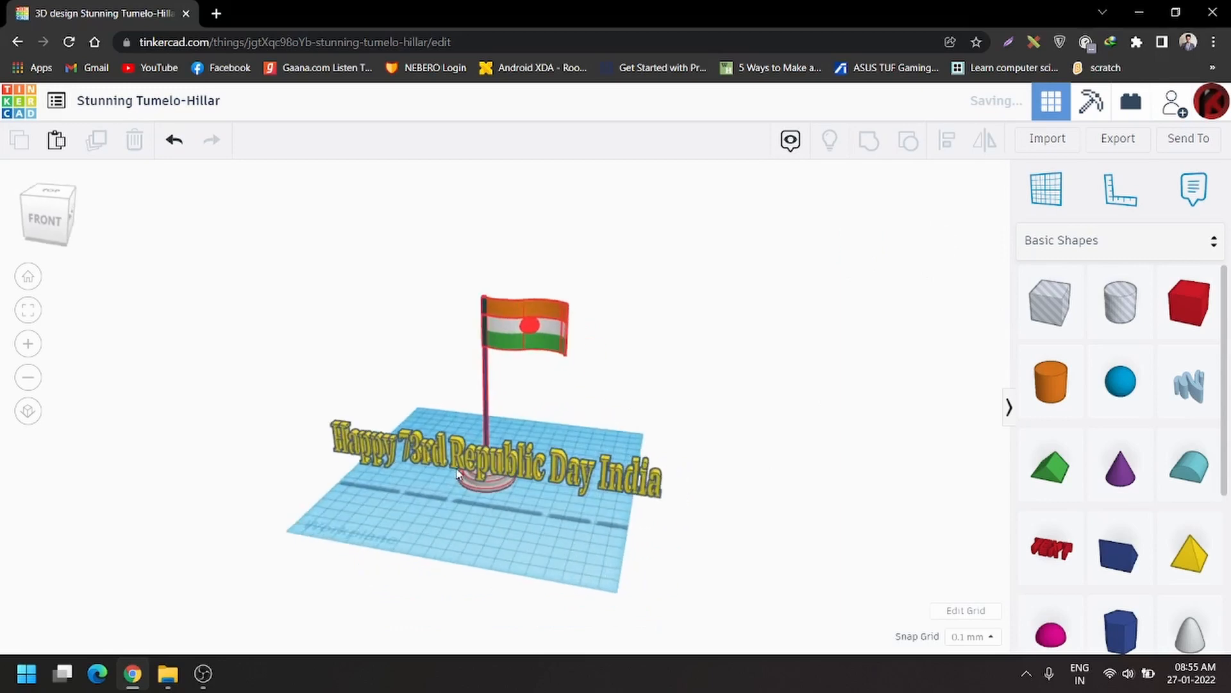
pyautogui.scroll(4, 564, 394)
pyautogui.scroll(-4, 477, 431)
pyautogui.scroll(8, 506, 429)
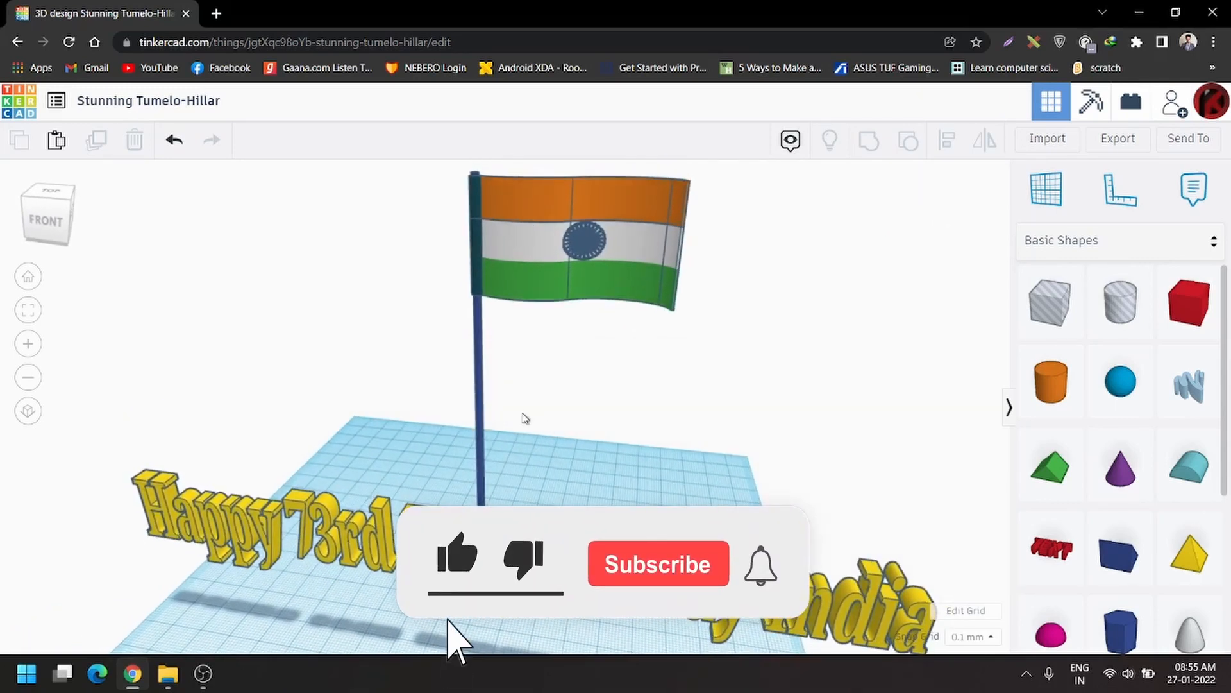
pyautogui.click(61, 226)
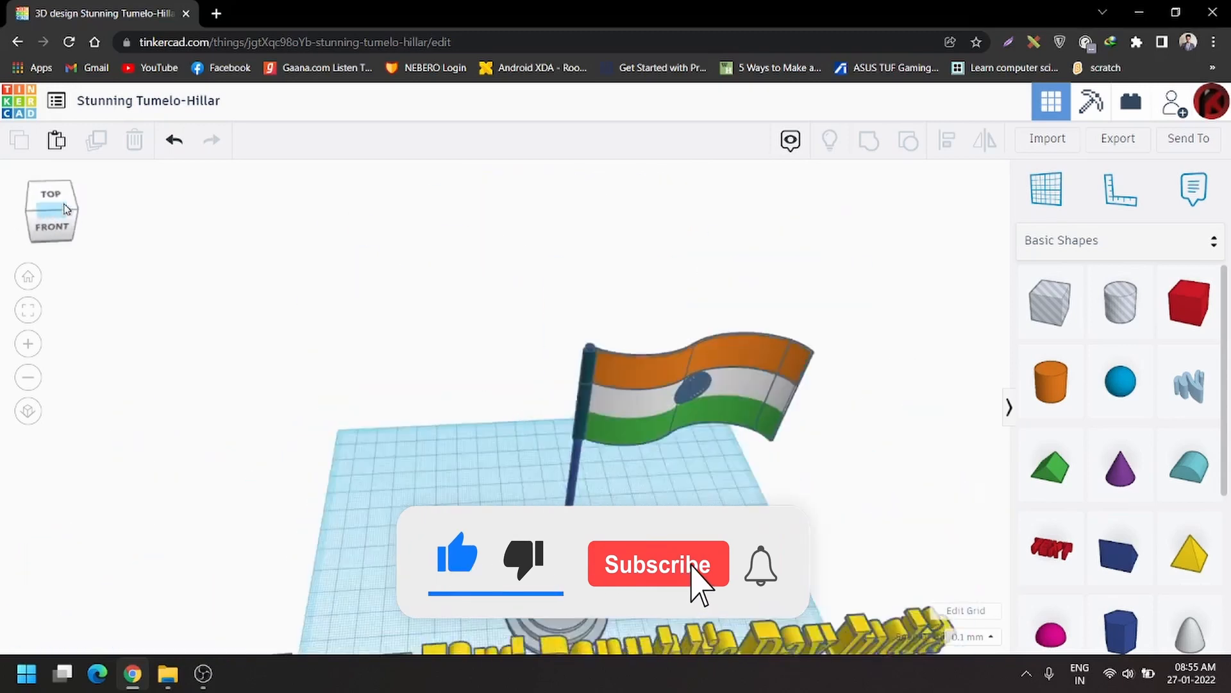
pyautogui.click(28, 276)
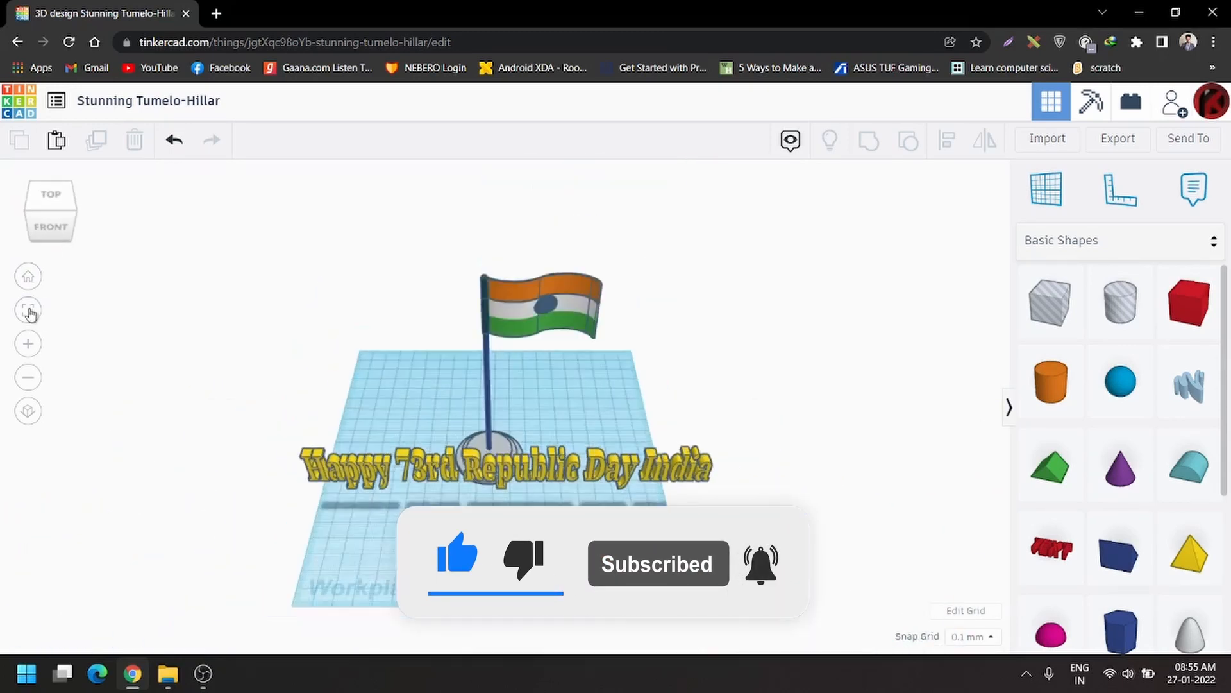
pyautogui.click(24, 414)
pyautogui.click(23, 418)
pyautogui.moveTo(369, 452); pyautogui.dragTo(295, 454, button='right')
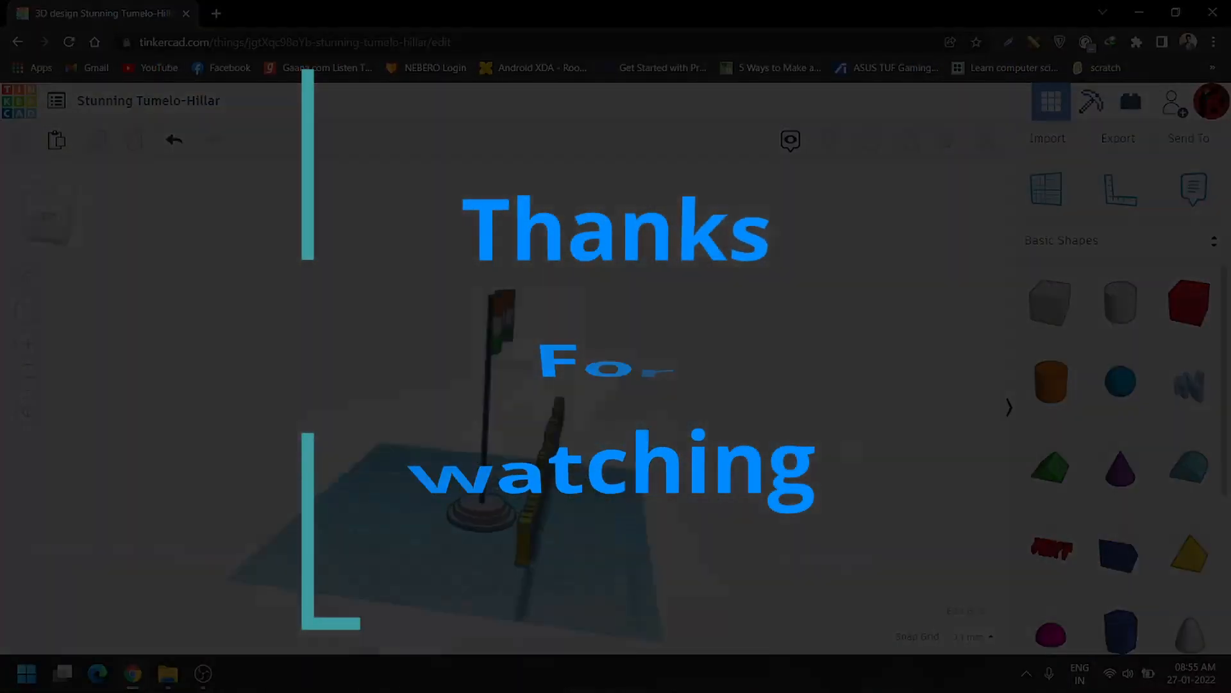